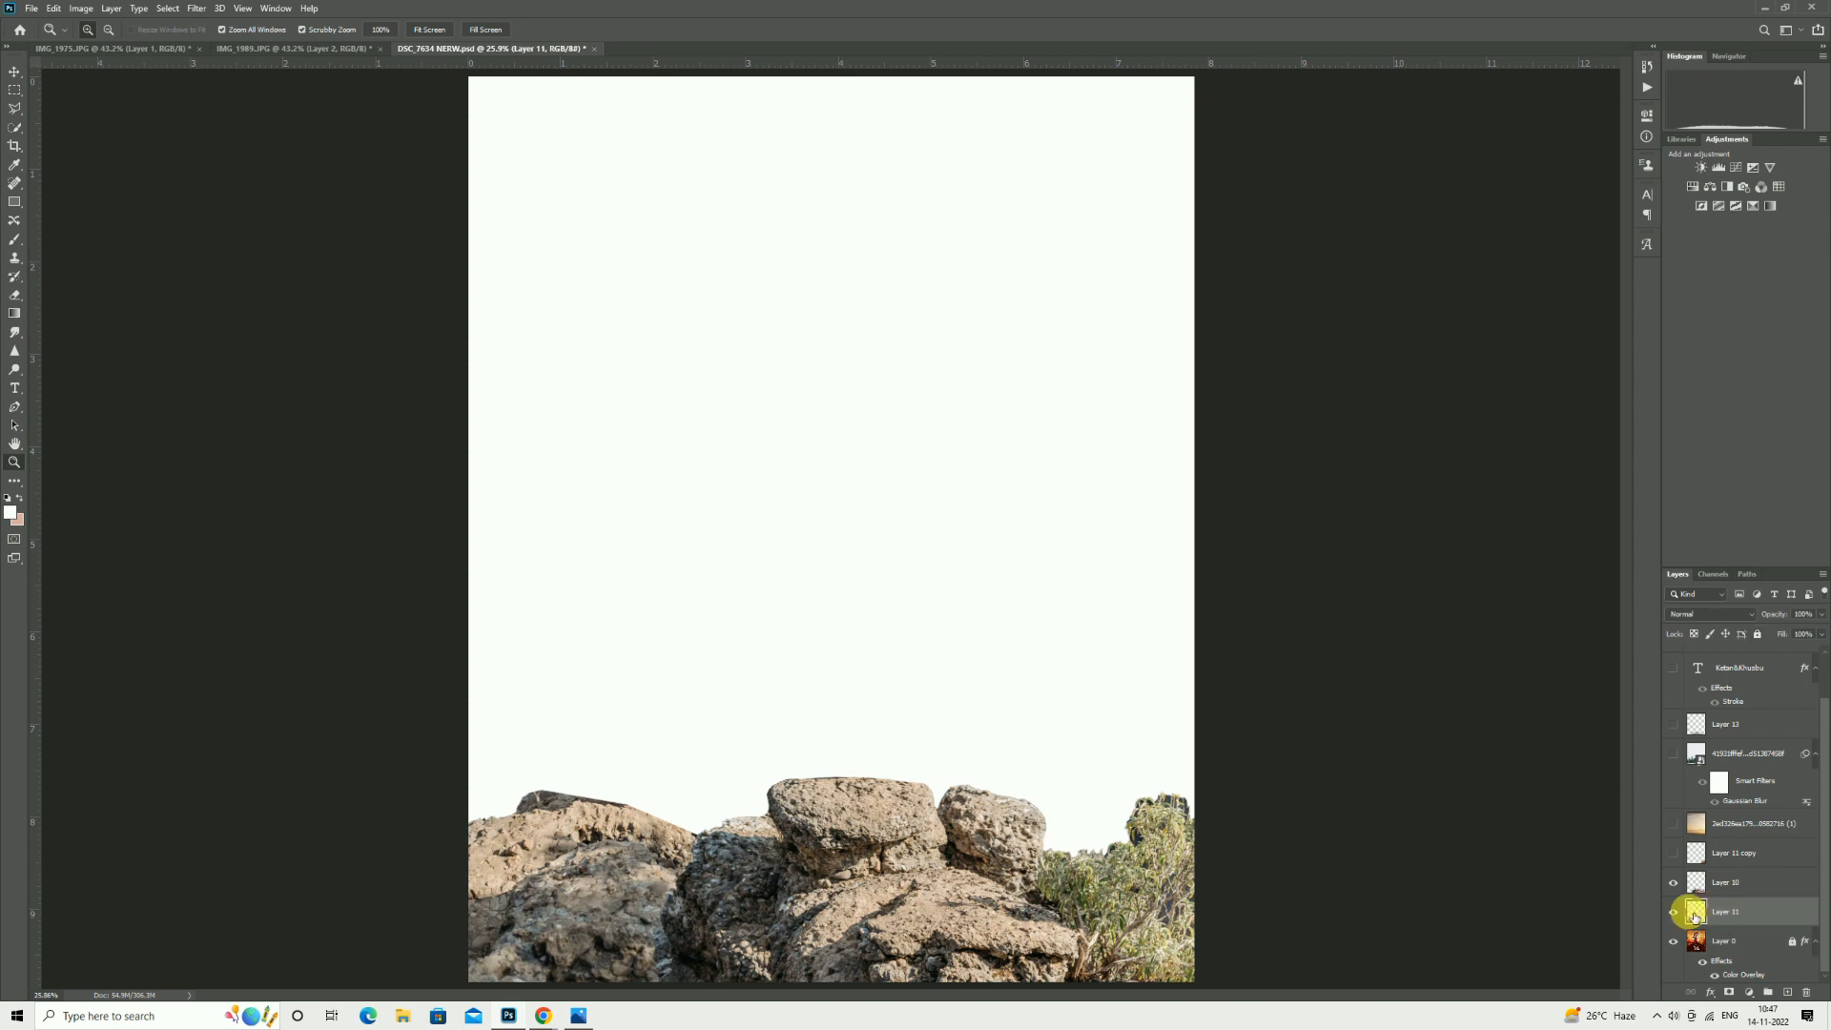
Delete the rock layers Layer 10, Layer 11 and Layer 11 copy.
click(1706, 827)
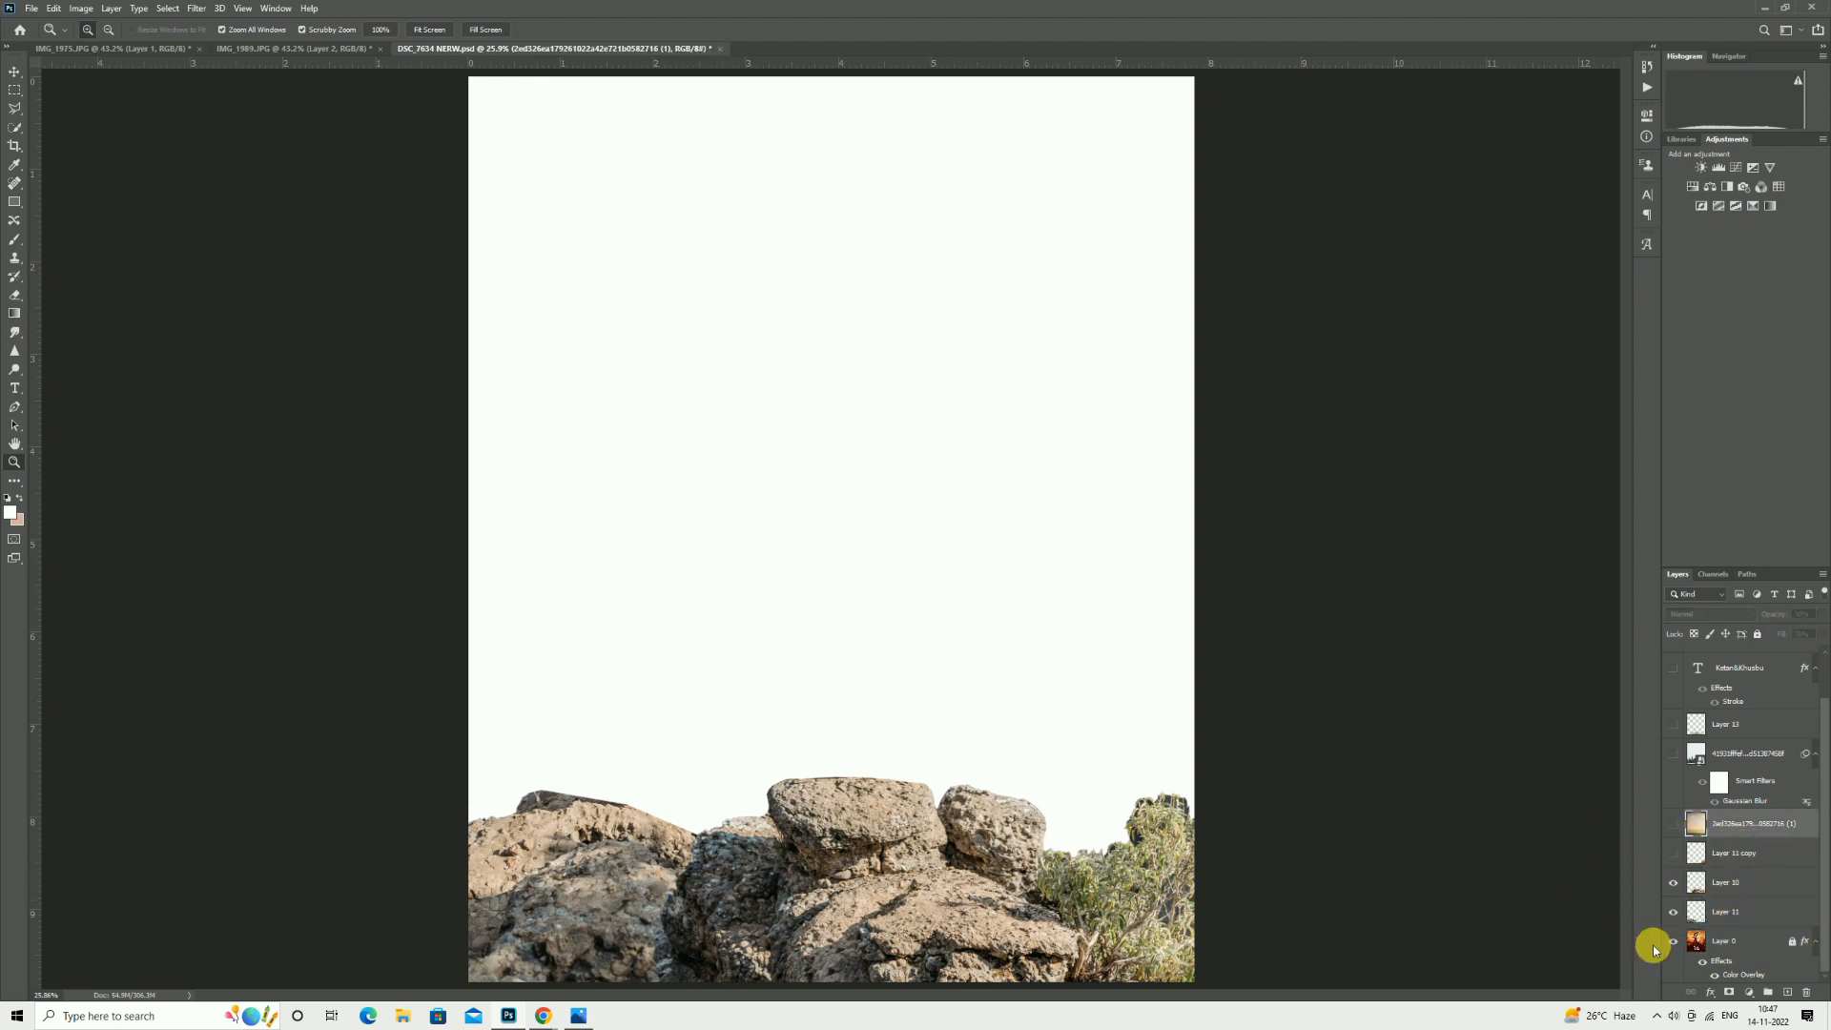
click(1713, 893)
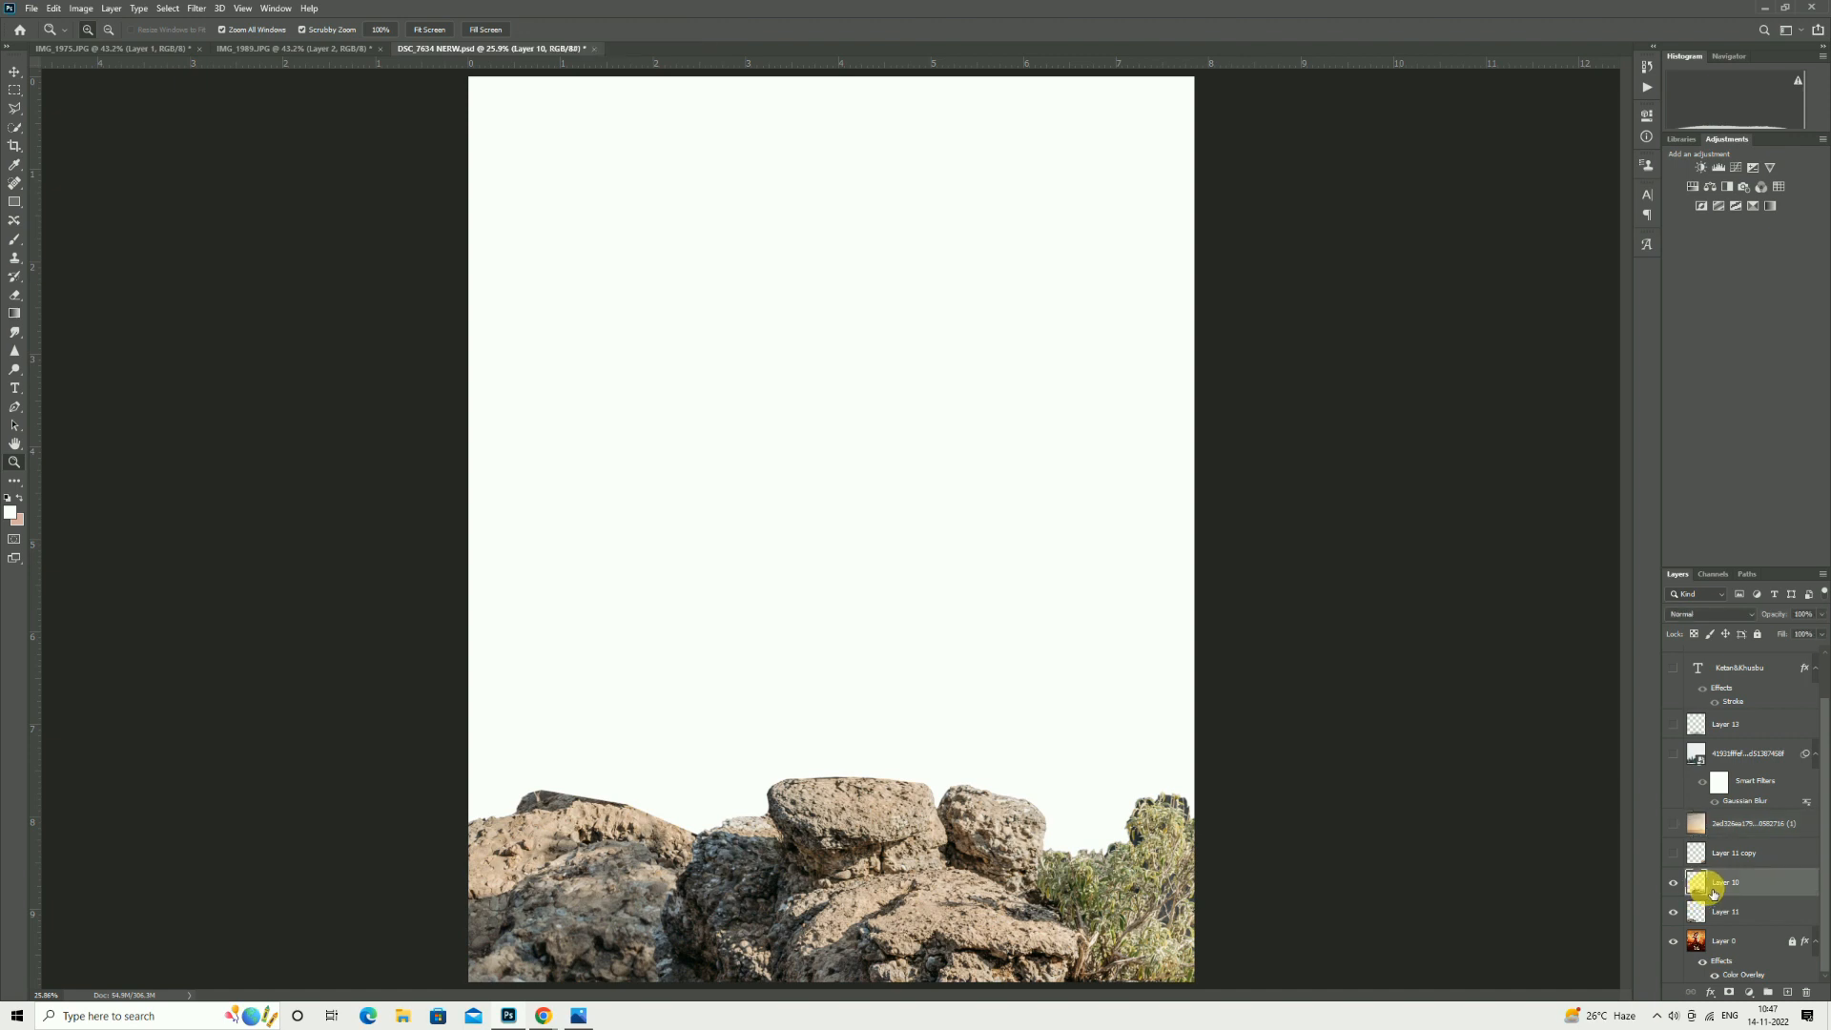
key(Delete)
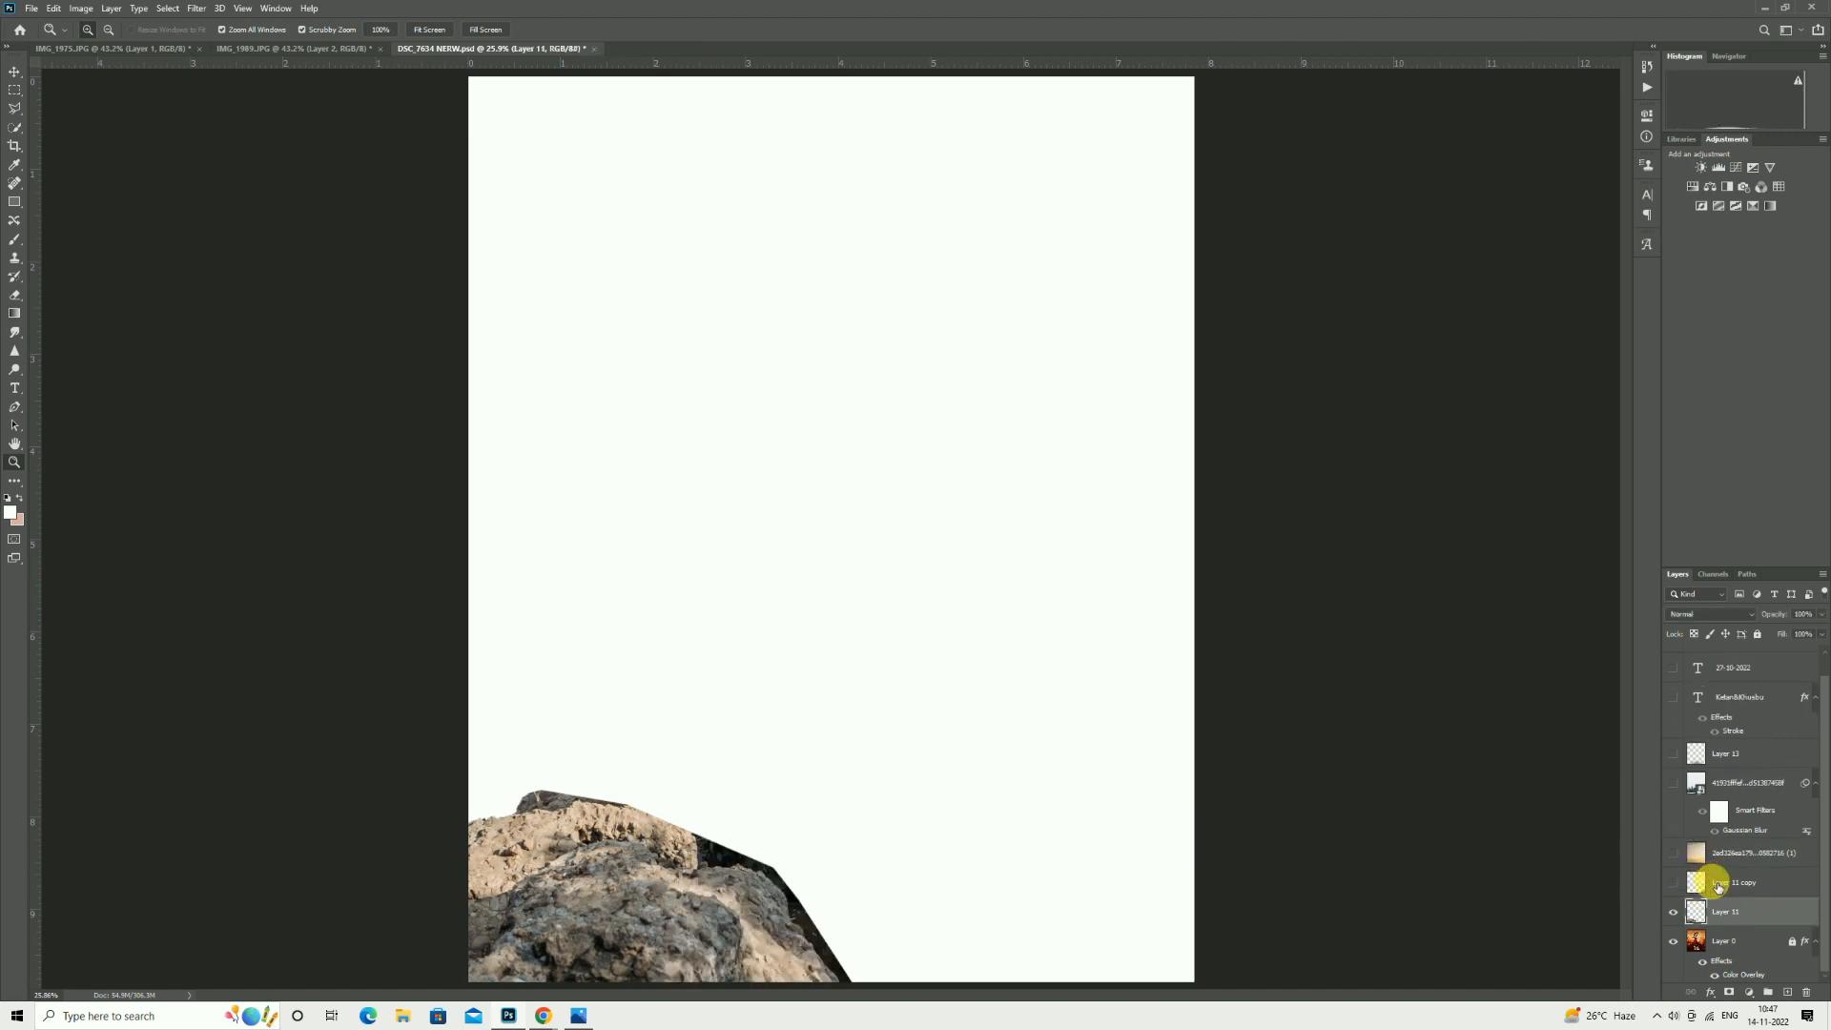
click(1717, 884)
key(Delete)
key(Delete)
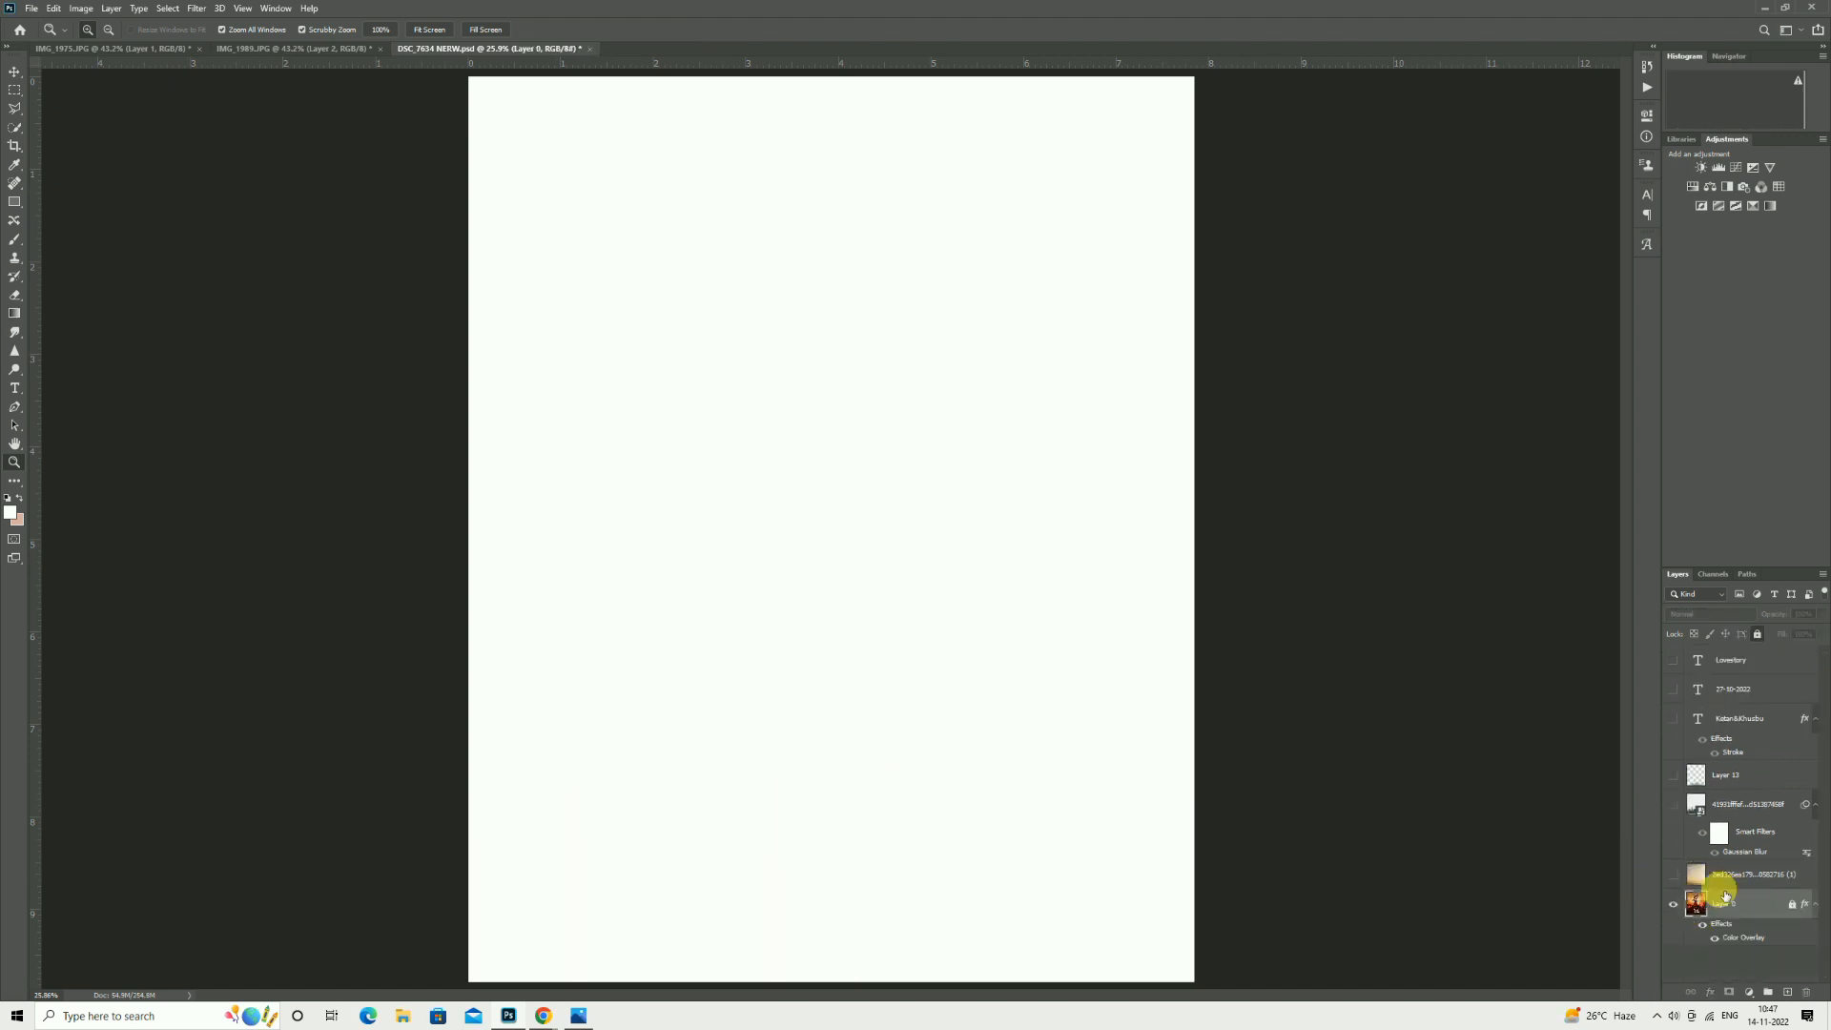
Select the hidden pale sky and hills layer directly above Layer 0 and make it visible.
click(1717, 884)
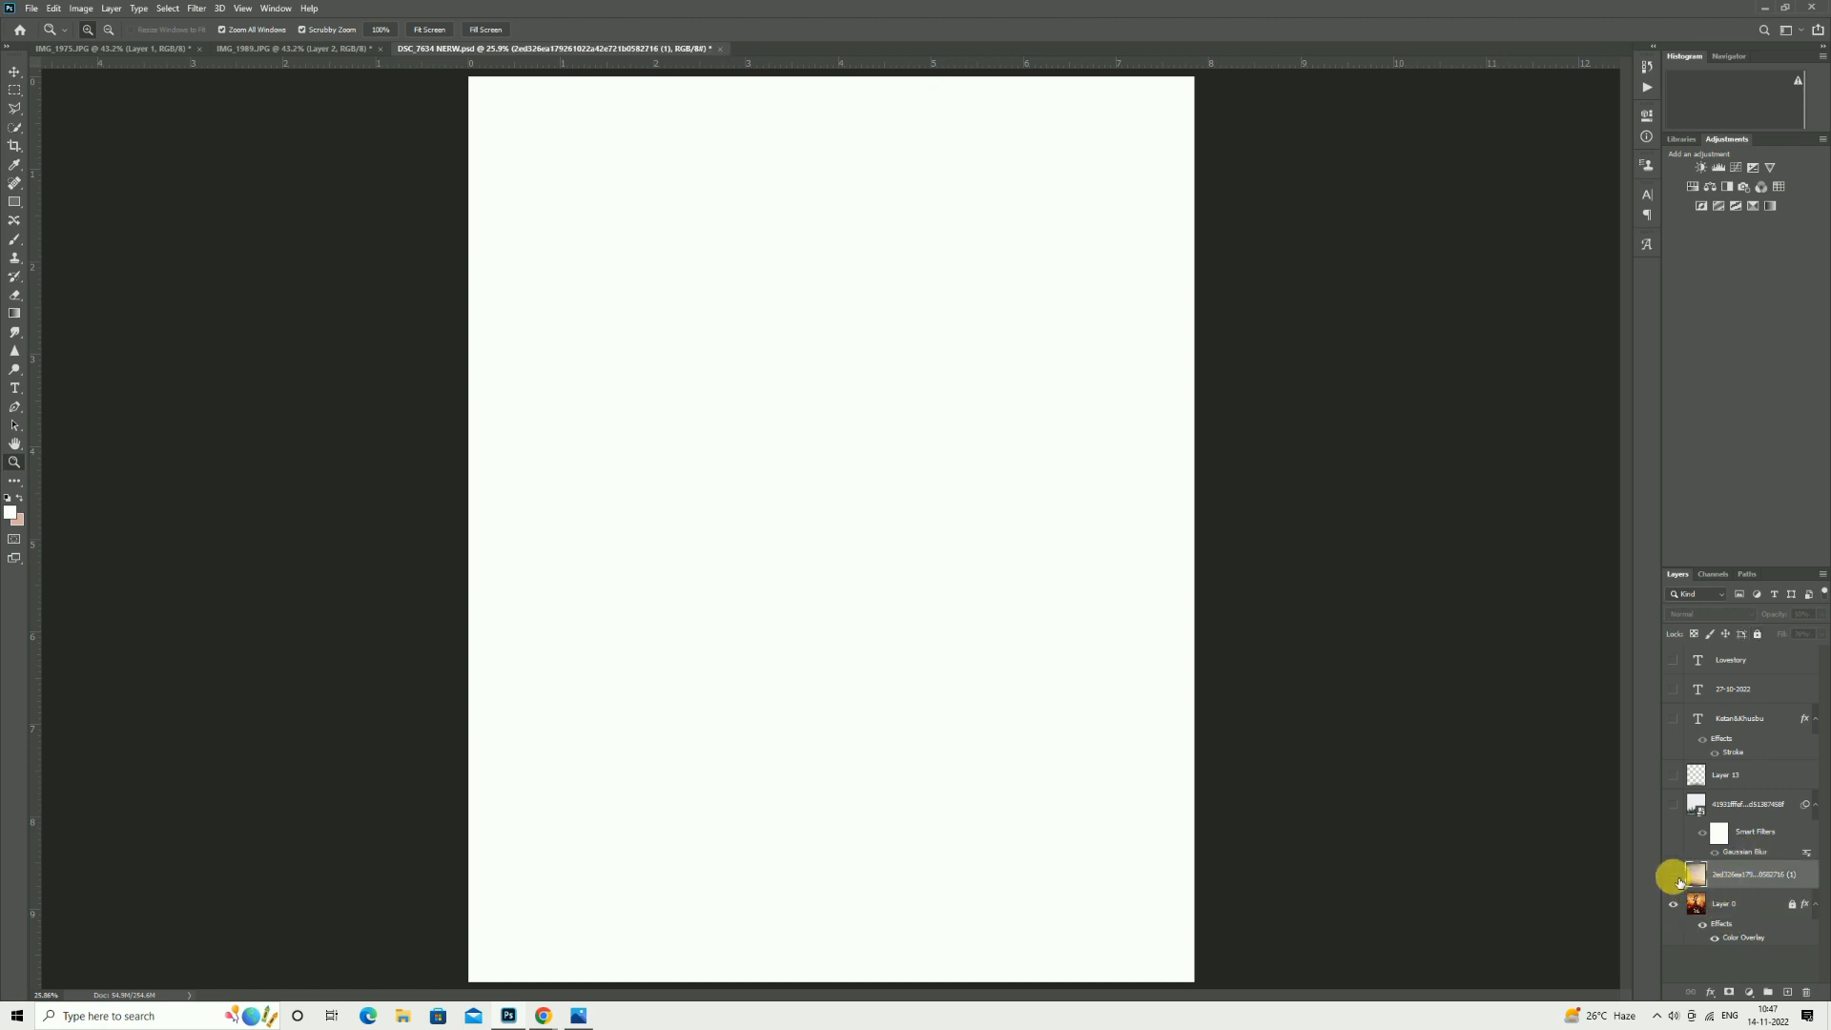
click(1673, 875)
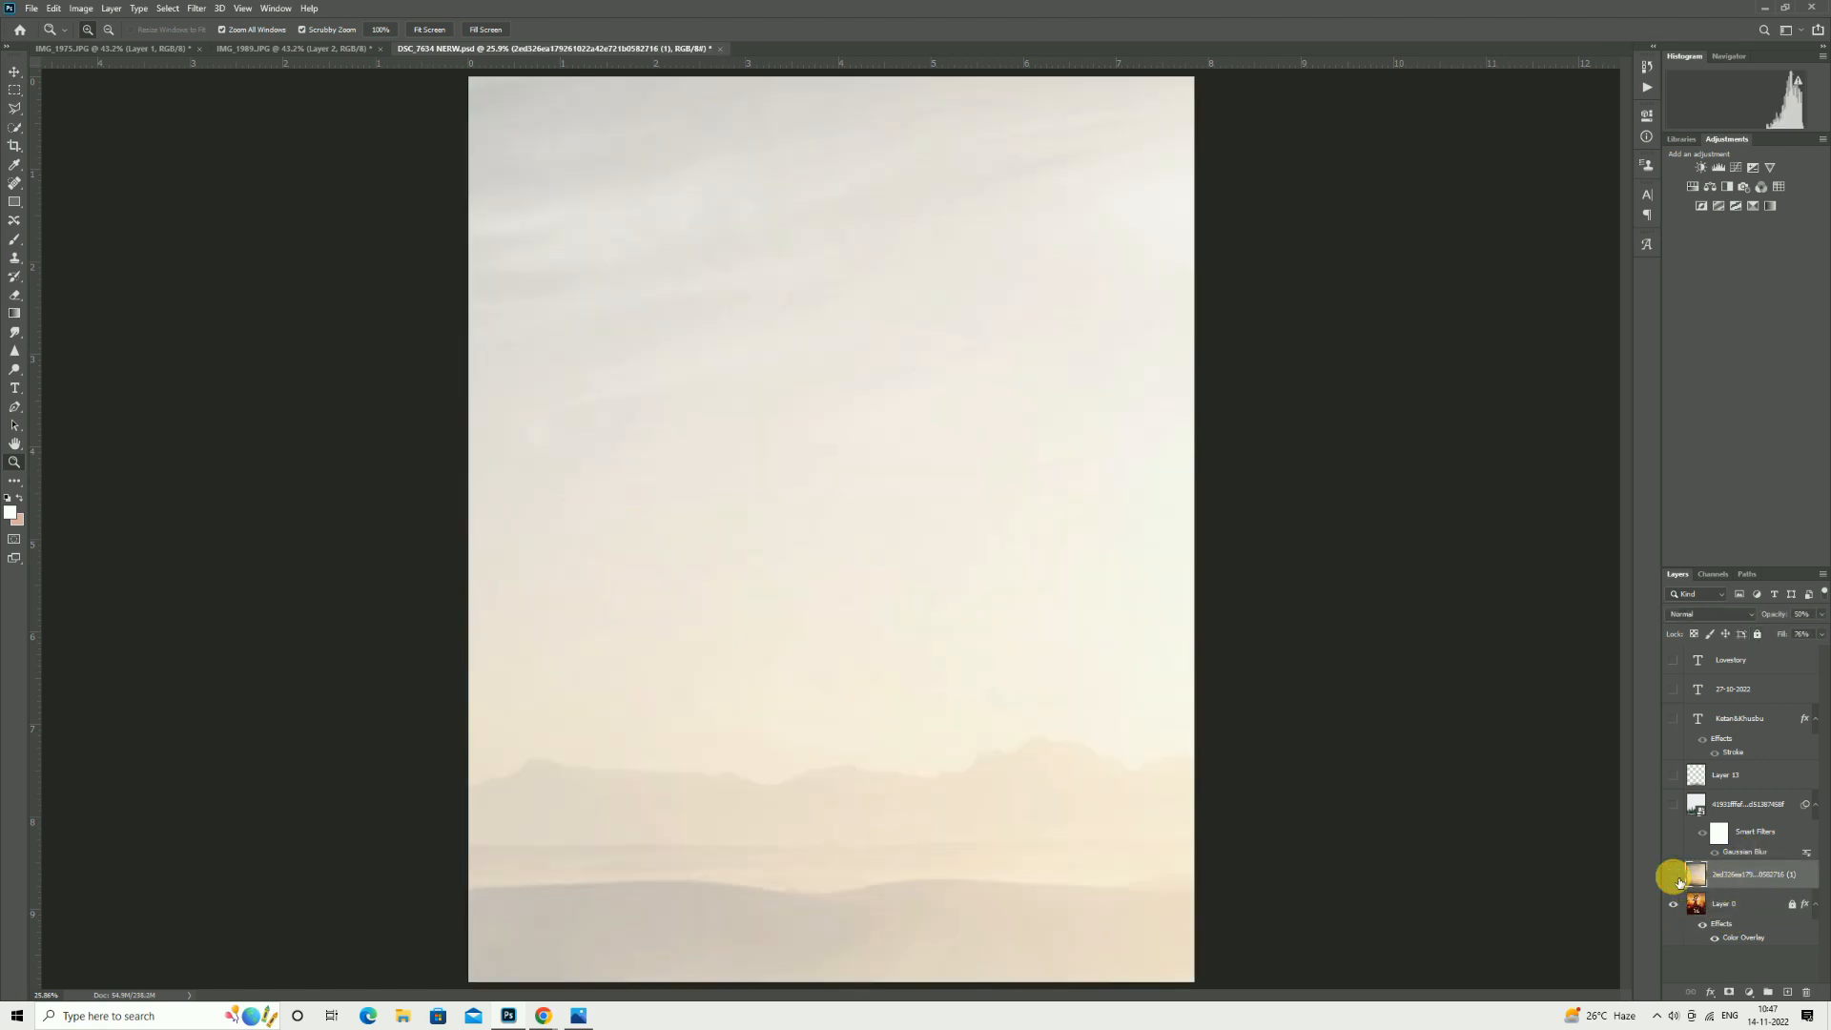
click(1678, 880)
click(1678, 879)
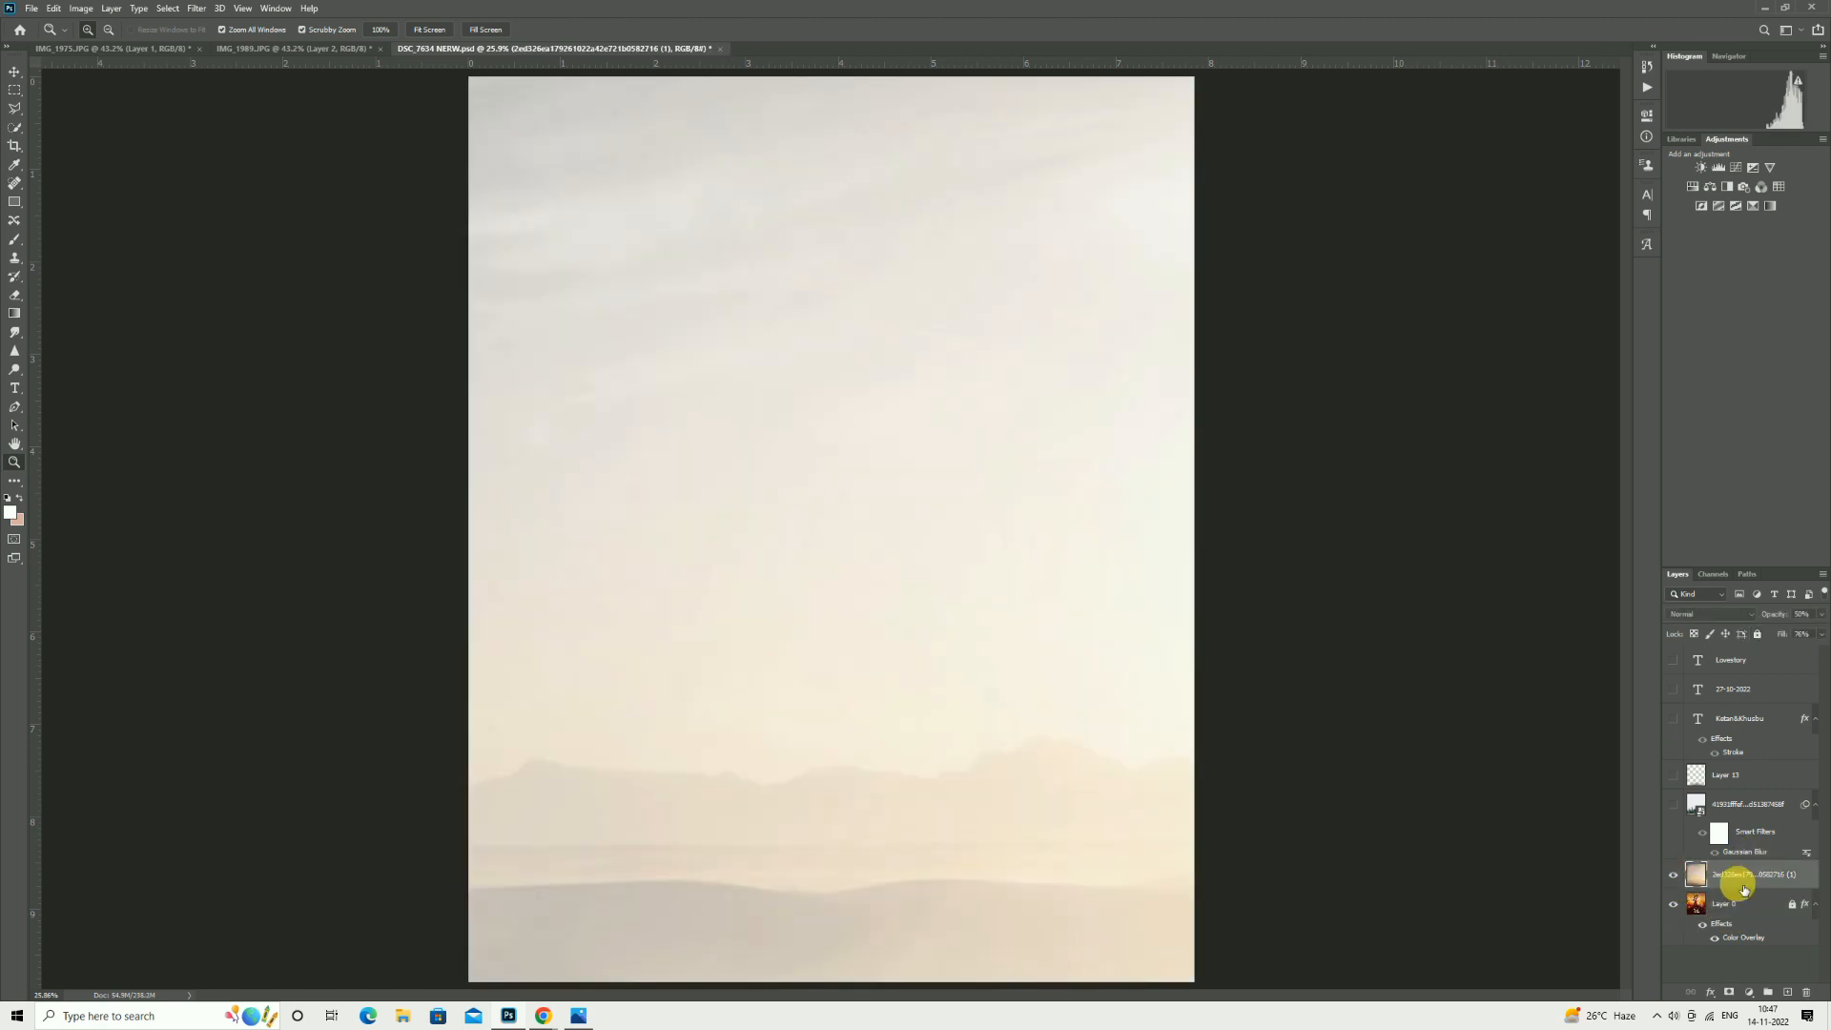
Place the misty lone-tree photo, Pexels image 14268955, from the Downloads folder as an embedded image.
click(31, 8)
click(87, 267)
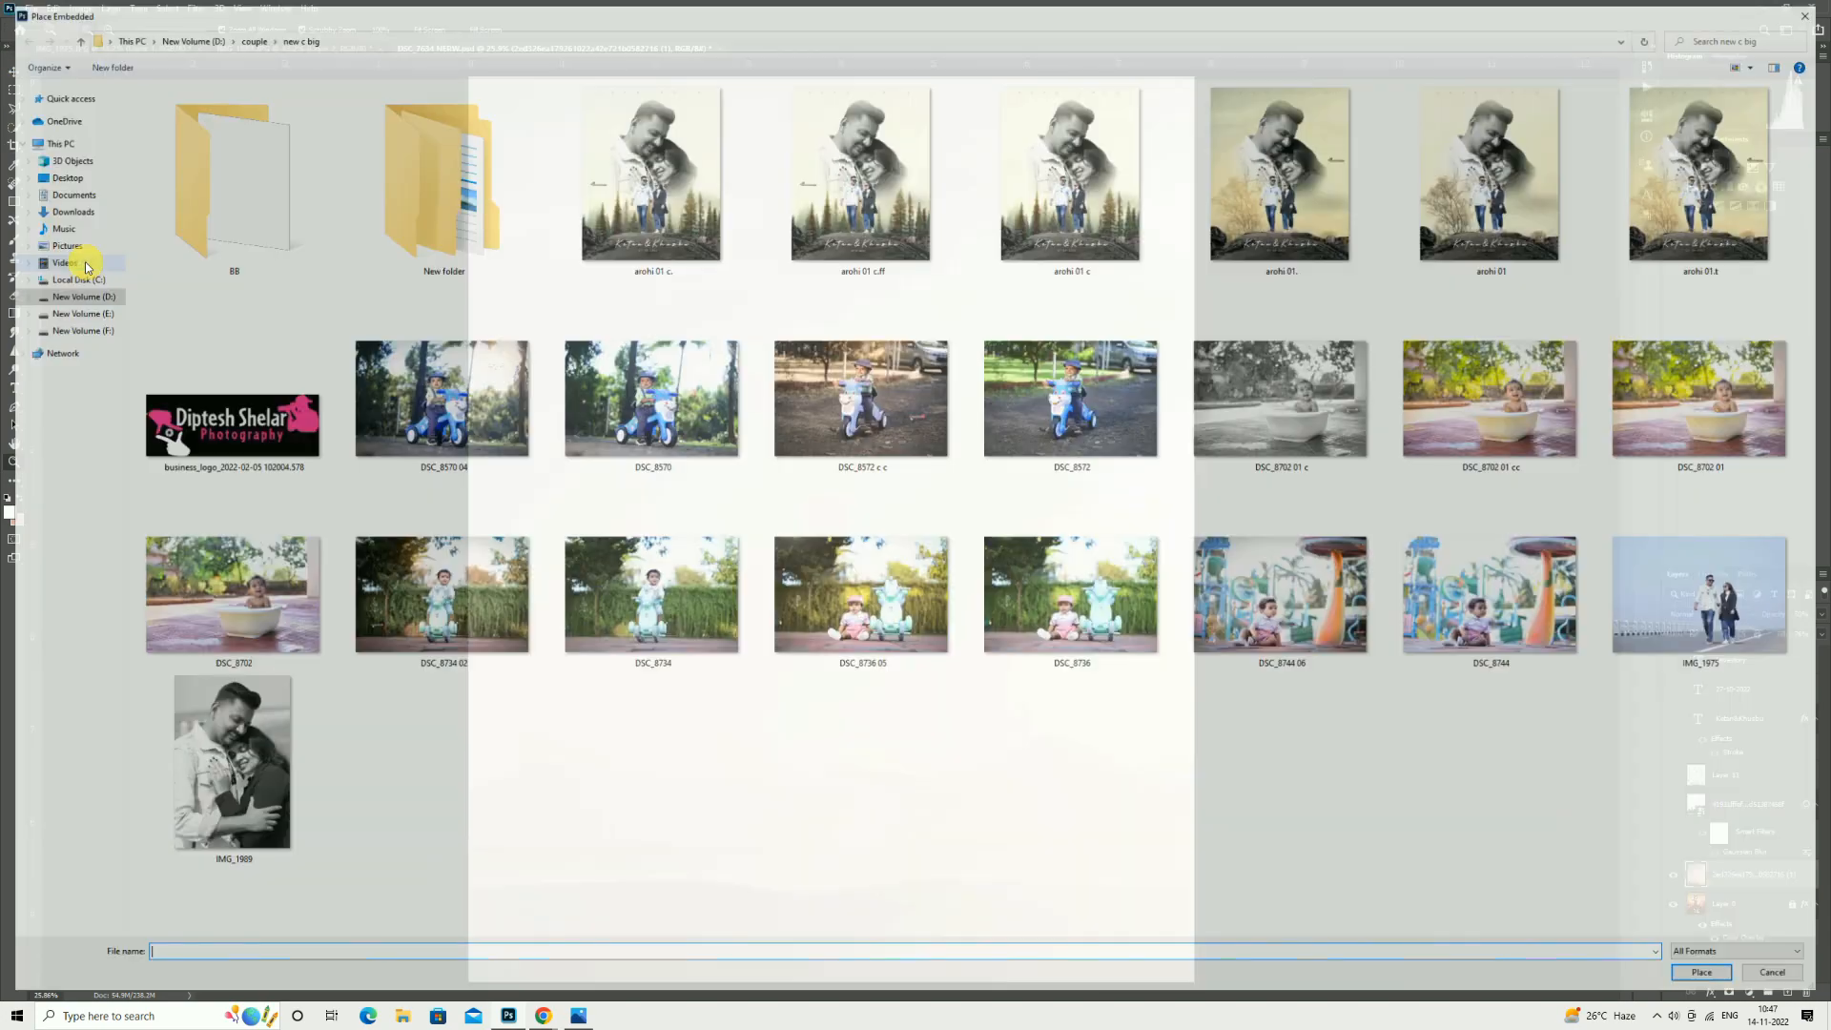
click(65, 209)
scroll(756, 393, down, 20)
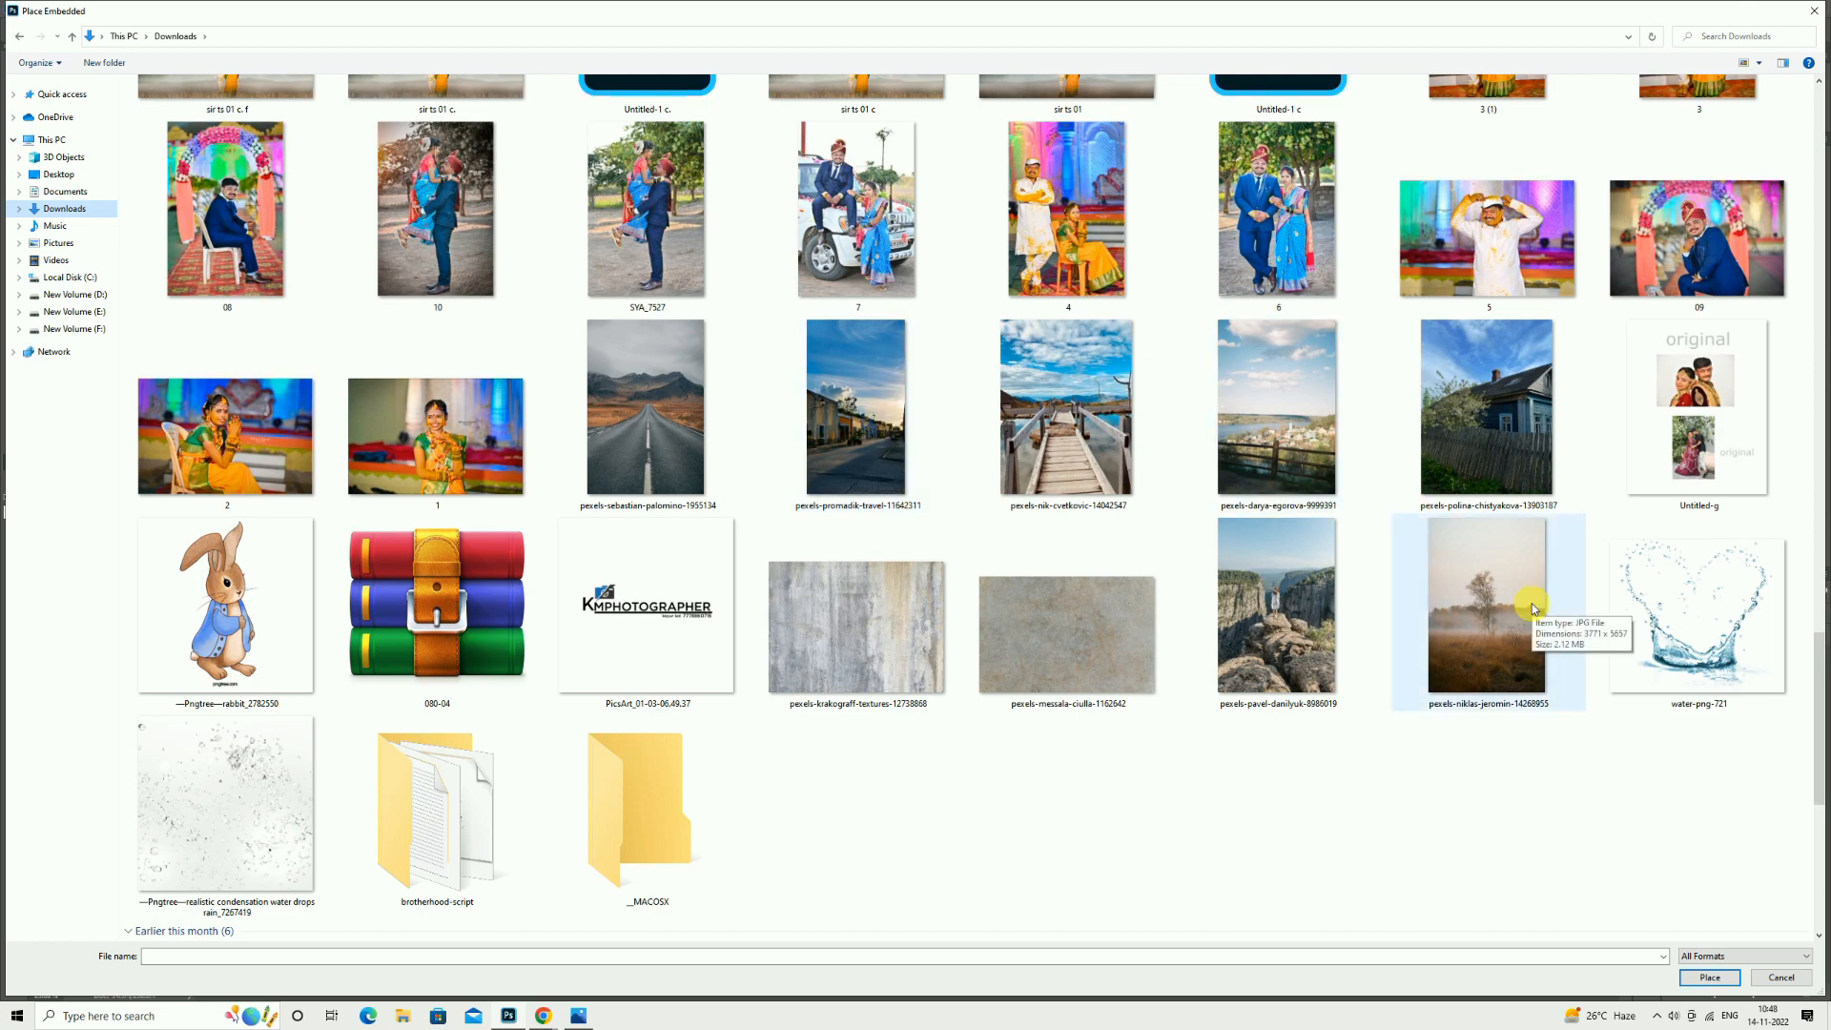
double_click(1531, 603)
Enlarge the placed tree photo to cover the whole canvas, with the tree in the lower left, and commit the transform.
drag(814, 415, 680, 199)
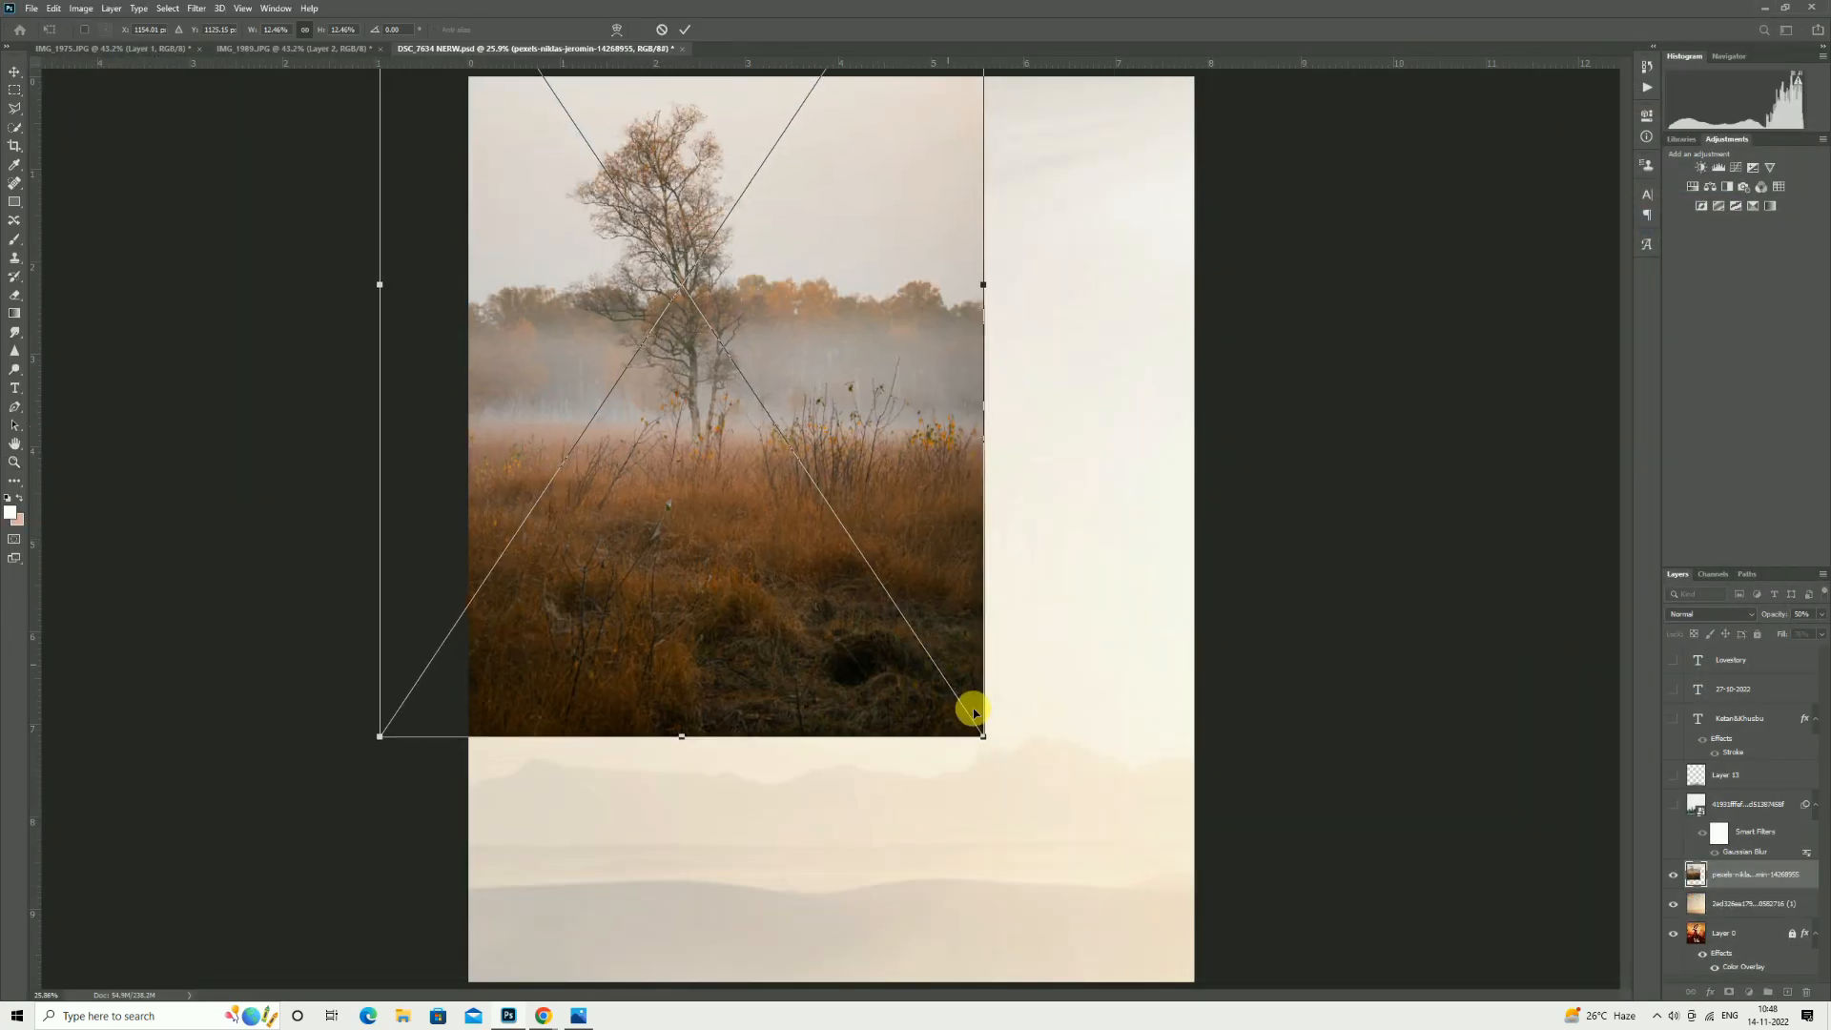
drag(981, 736, 1334, 910)
drag(1006, 453, 932, 669)
drag(1160, 707, 1316, 708)
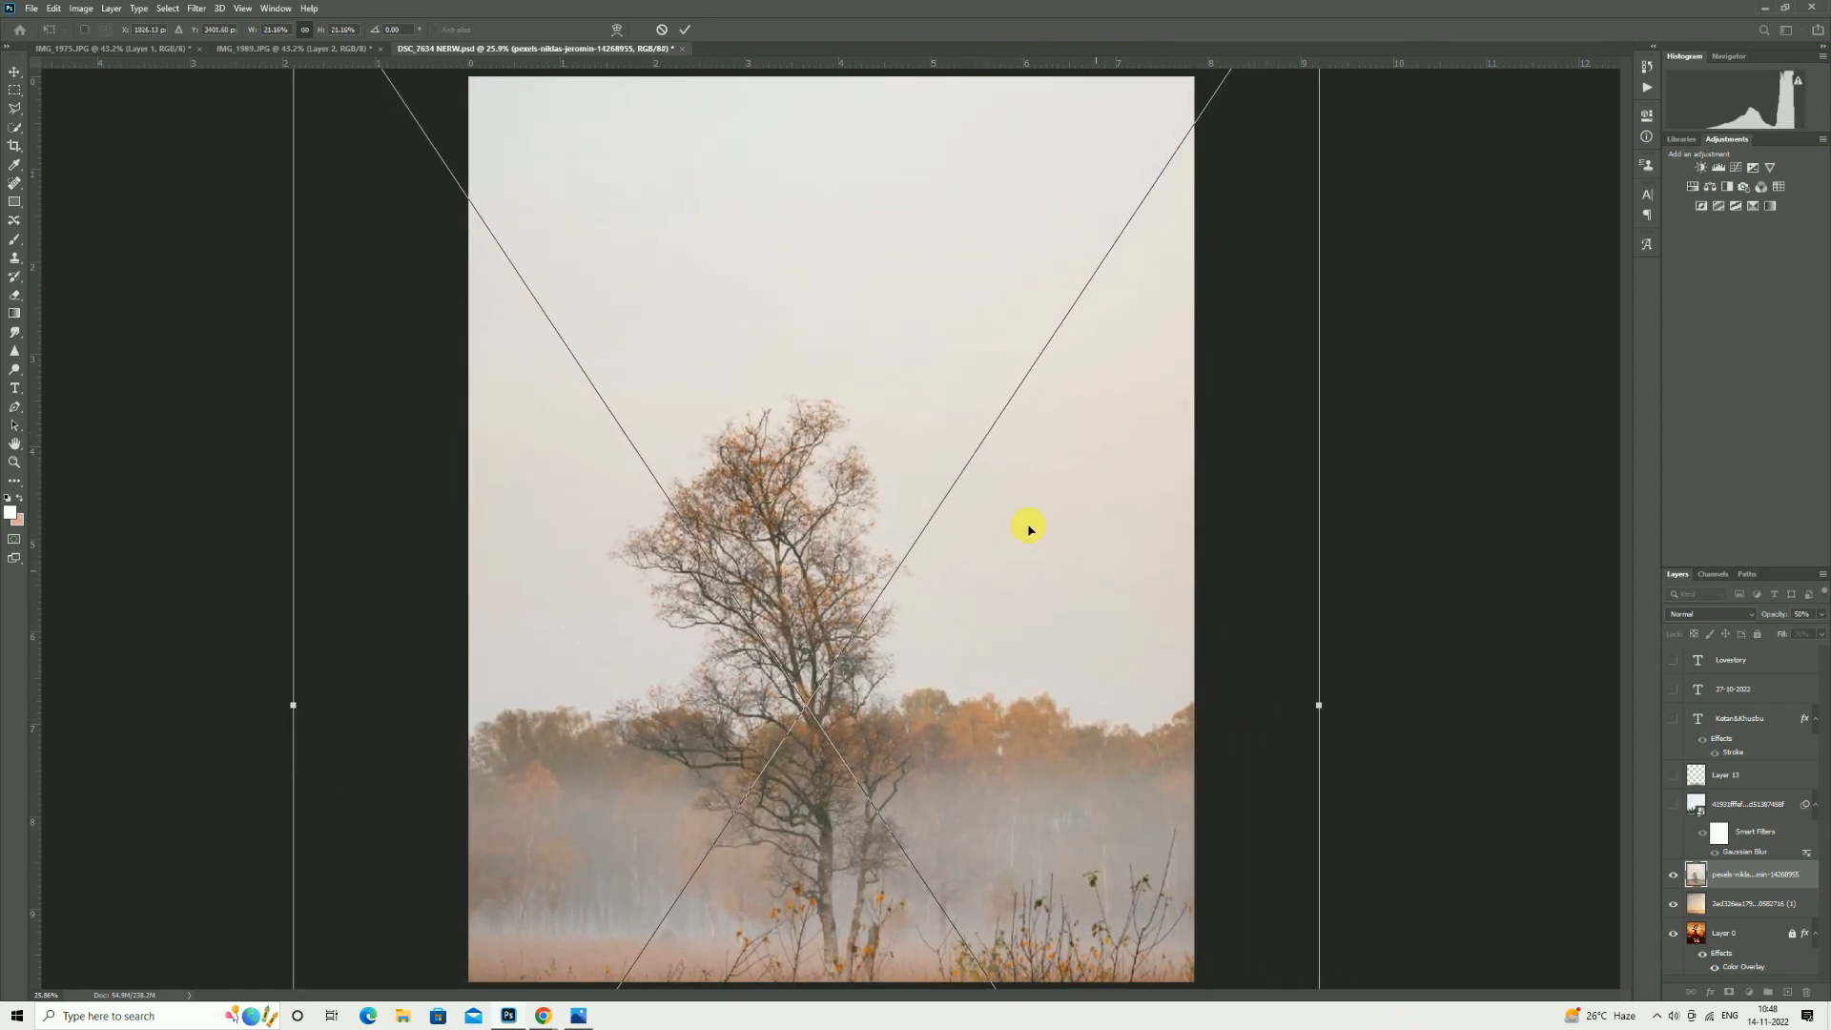
drag(1026, 524, 912, 591)
click(684, 30)
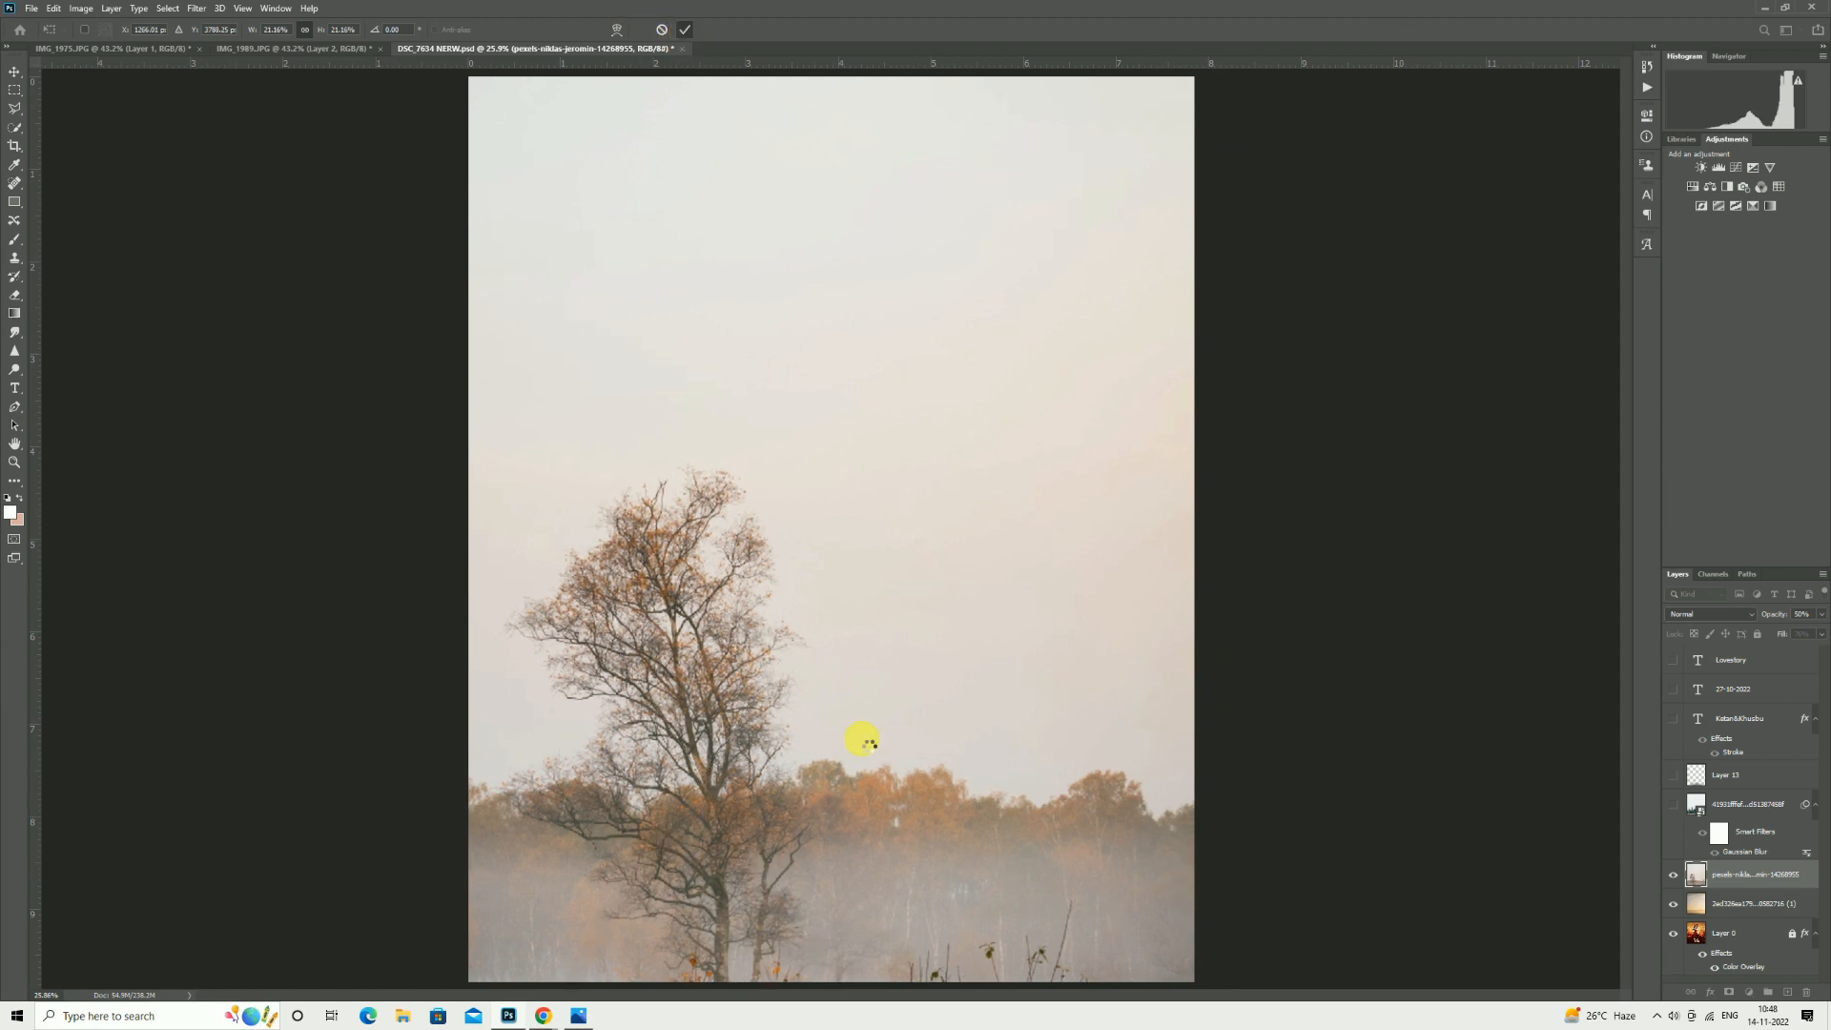
key(z)
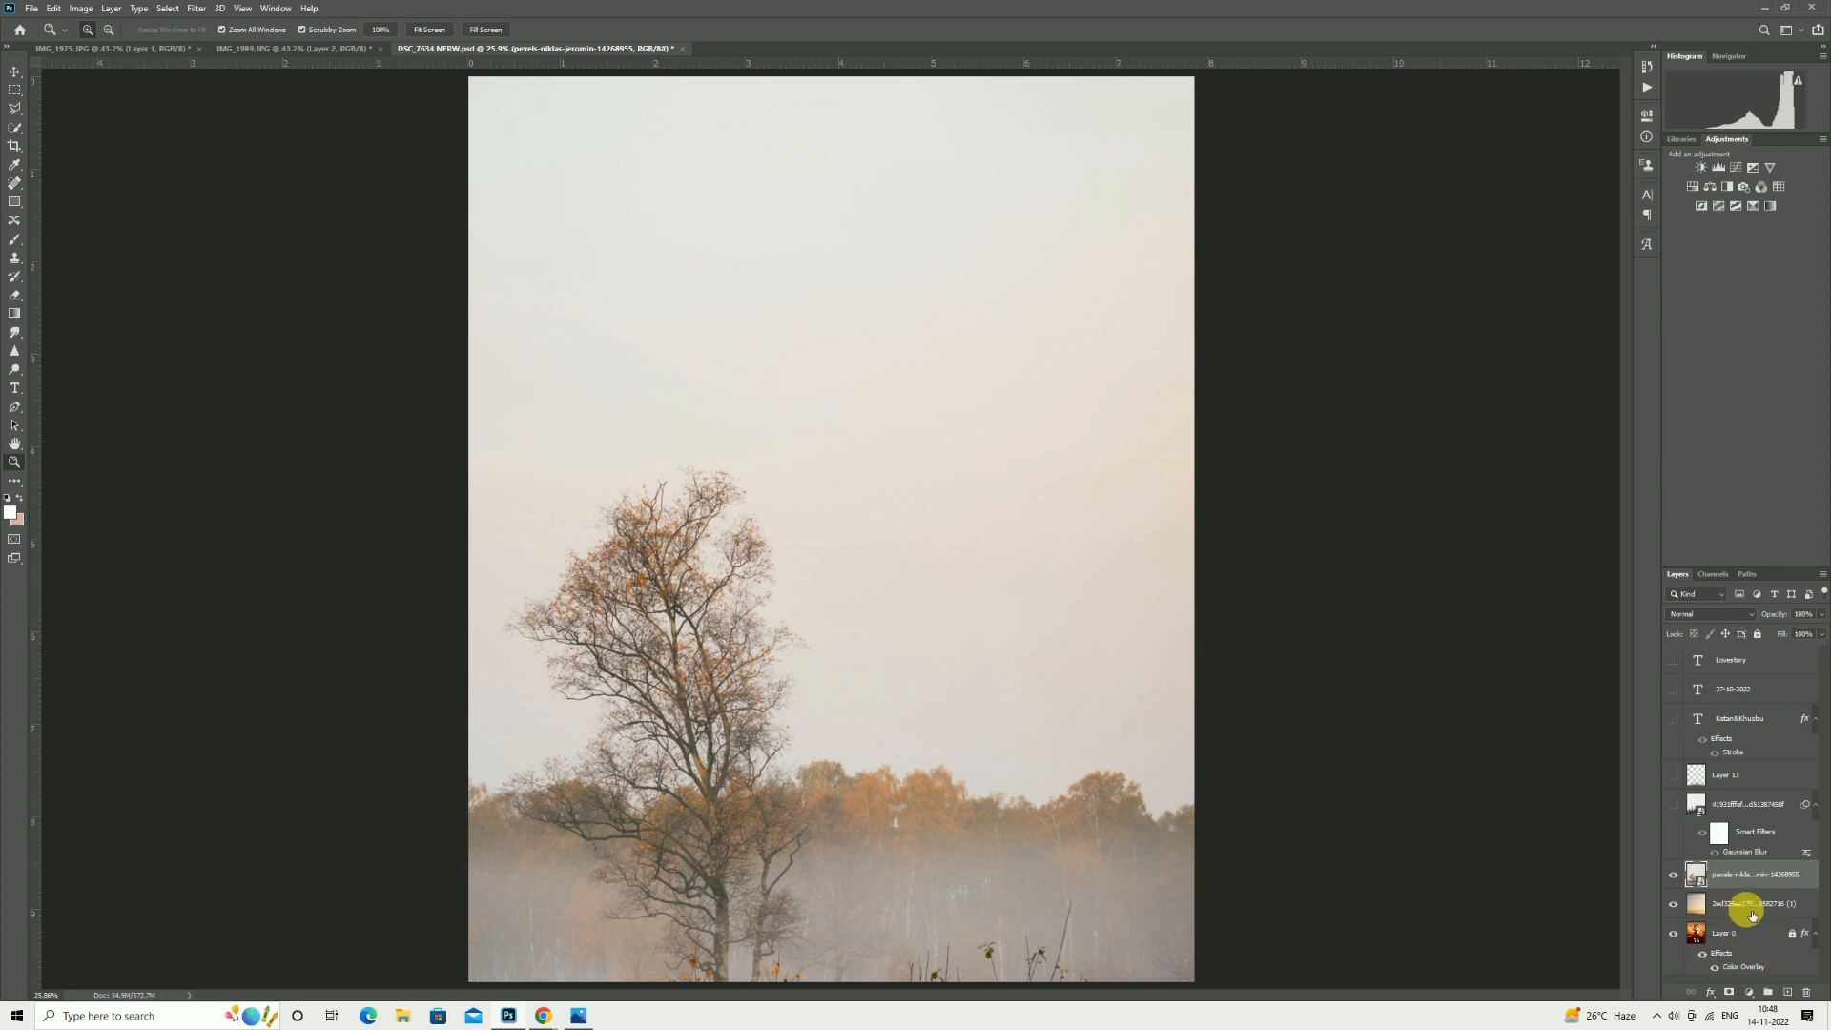
Show the pine forest smart object layer with the Gaussian Blur filter and delete it.
click(1716, 815)
click(1674, 805)
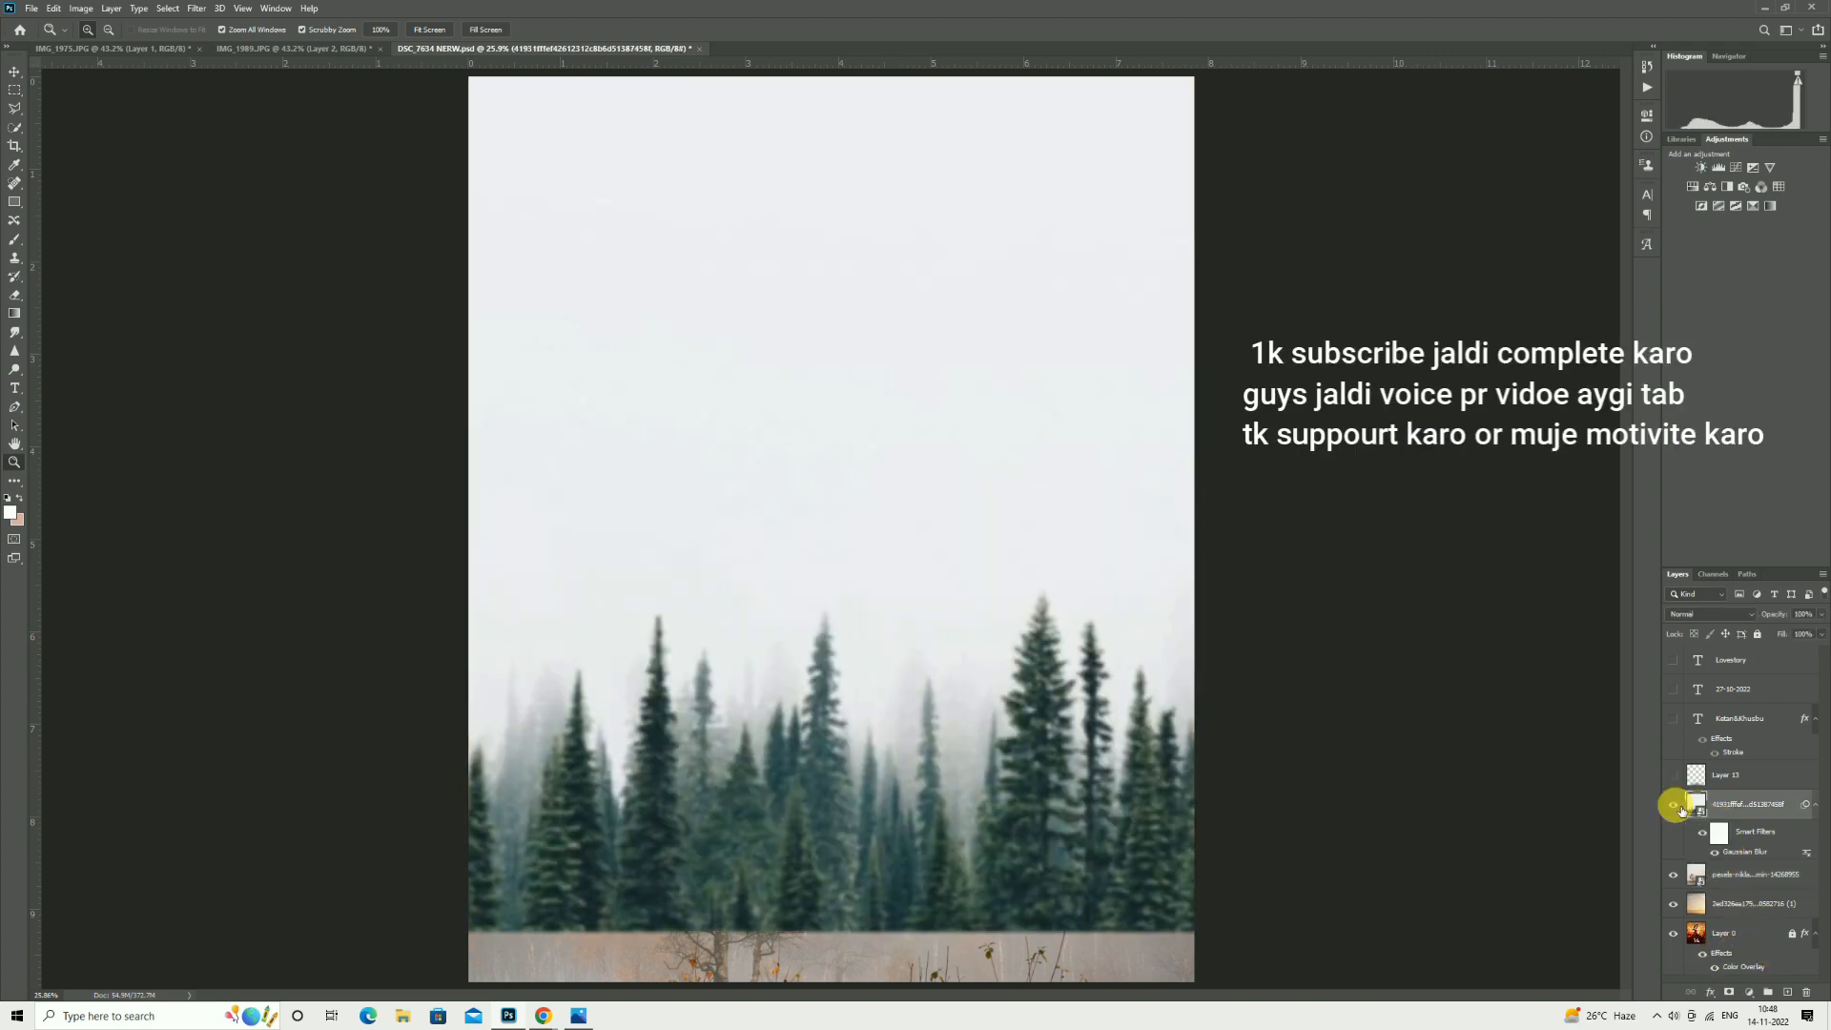
key(Delete)
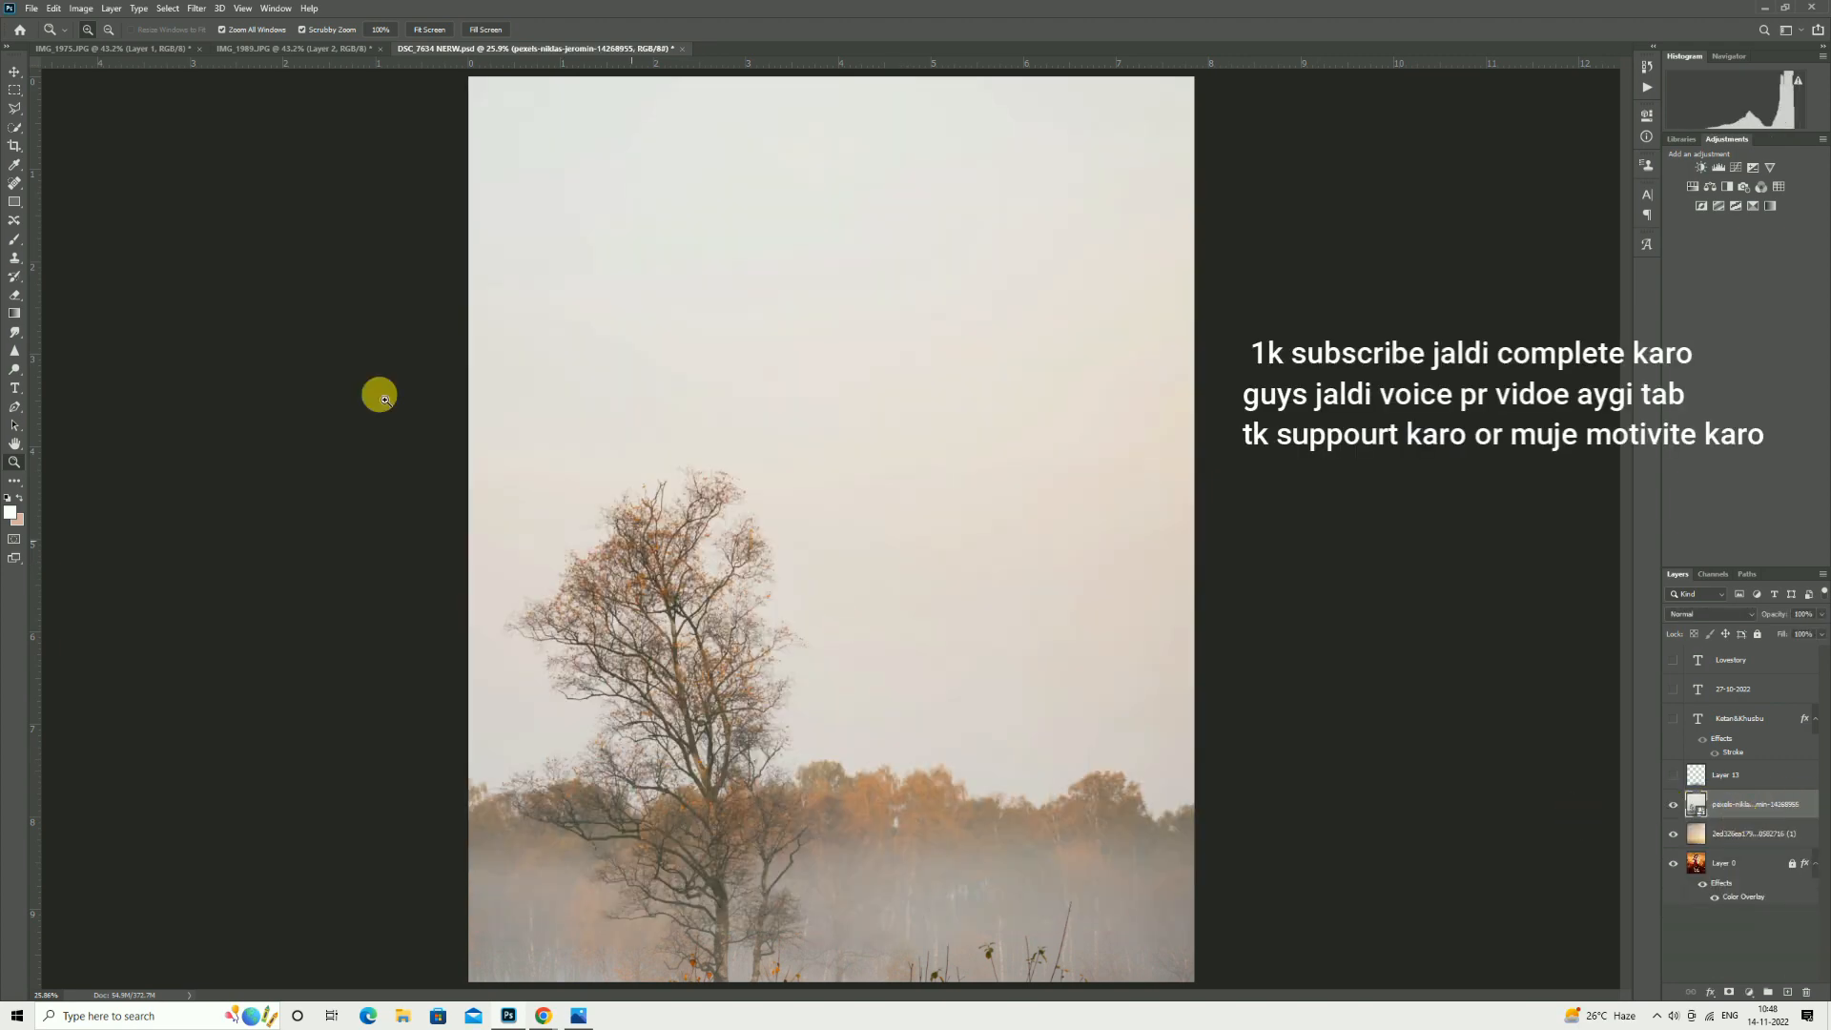
Start placing another embedded image and look through the Downloads folder for a suitable background photo.
click(40, 7)
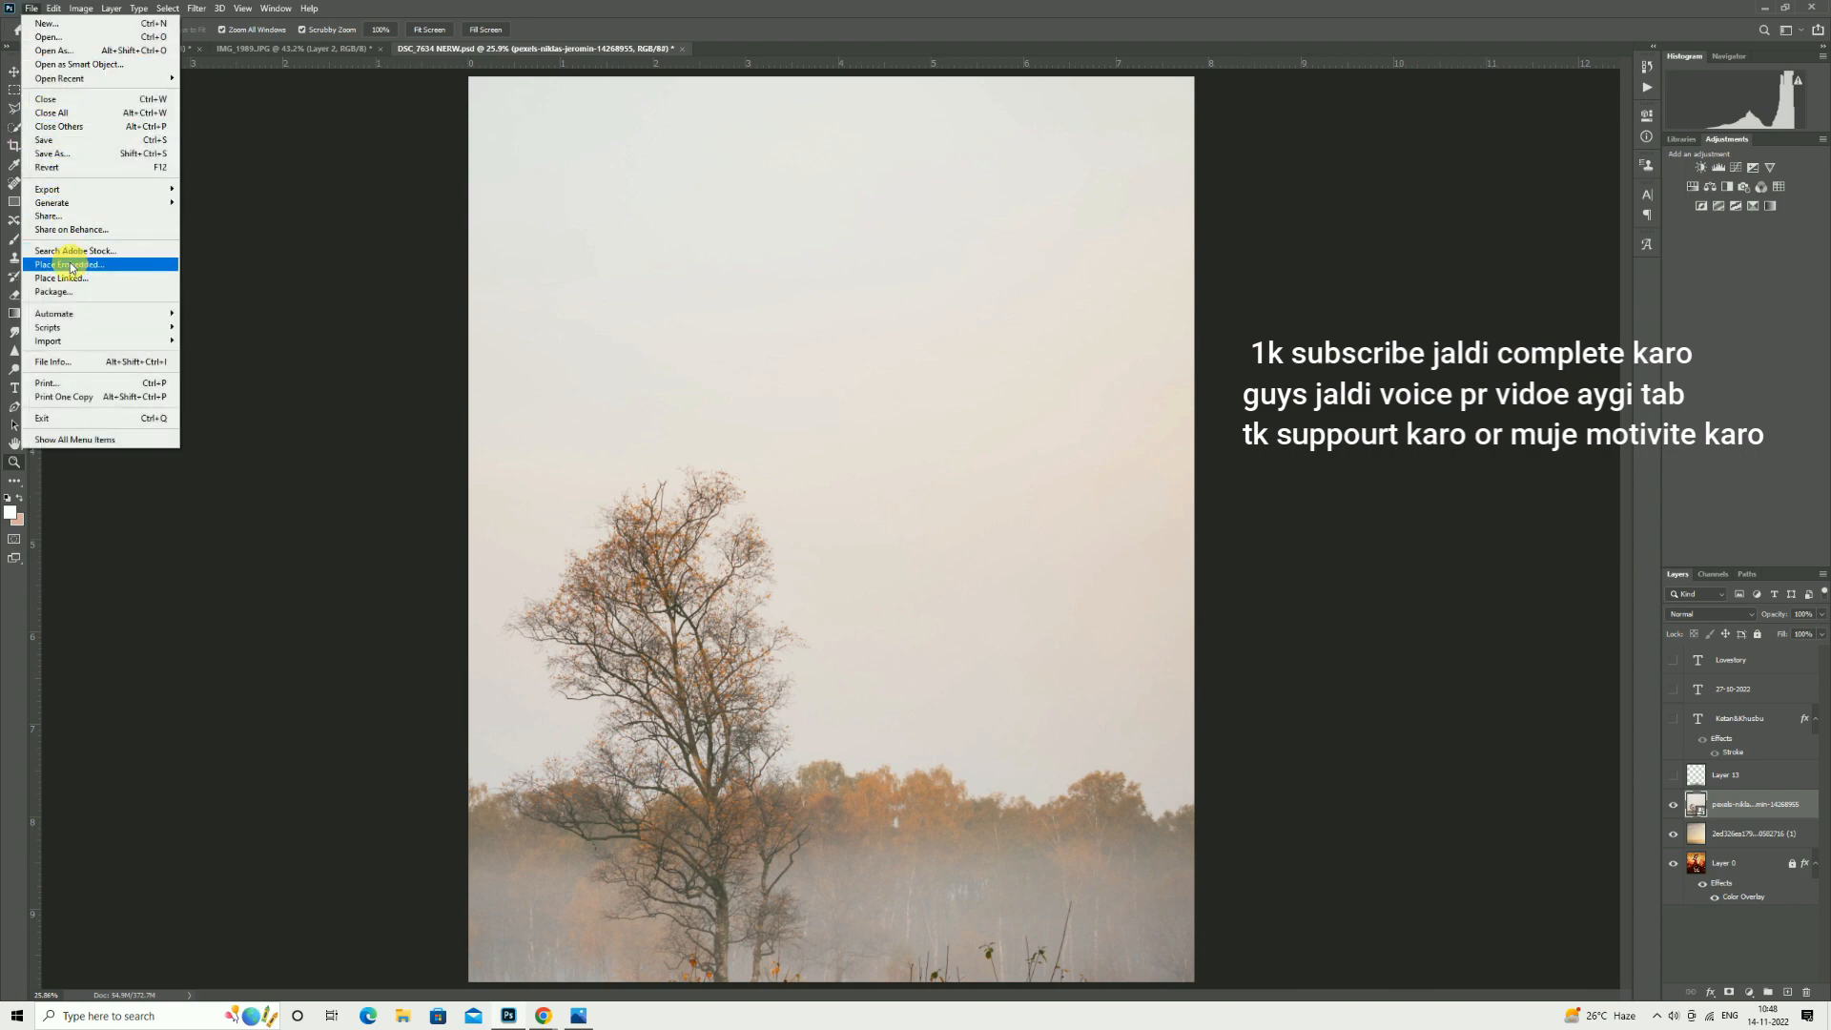
click(71, 246)
scroll(989, 566, down, 15)
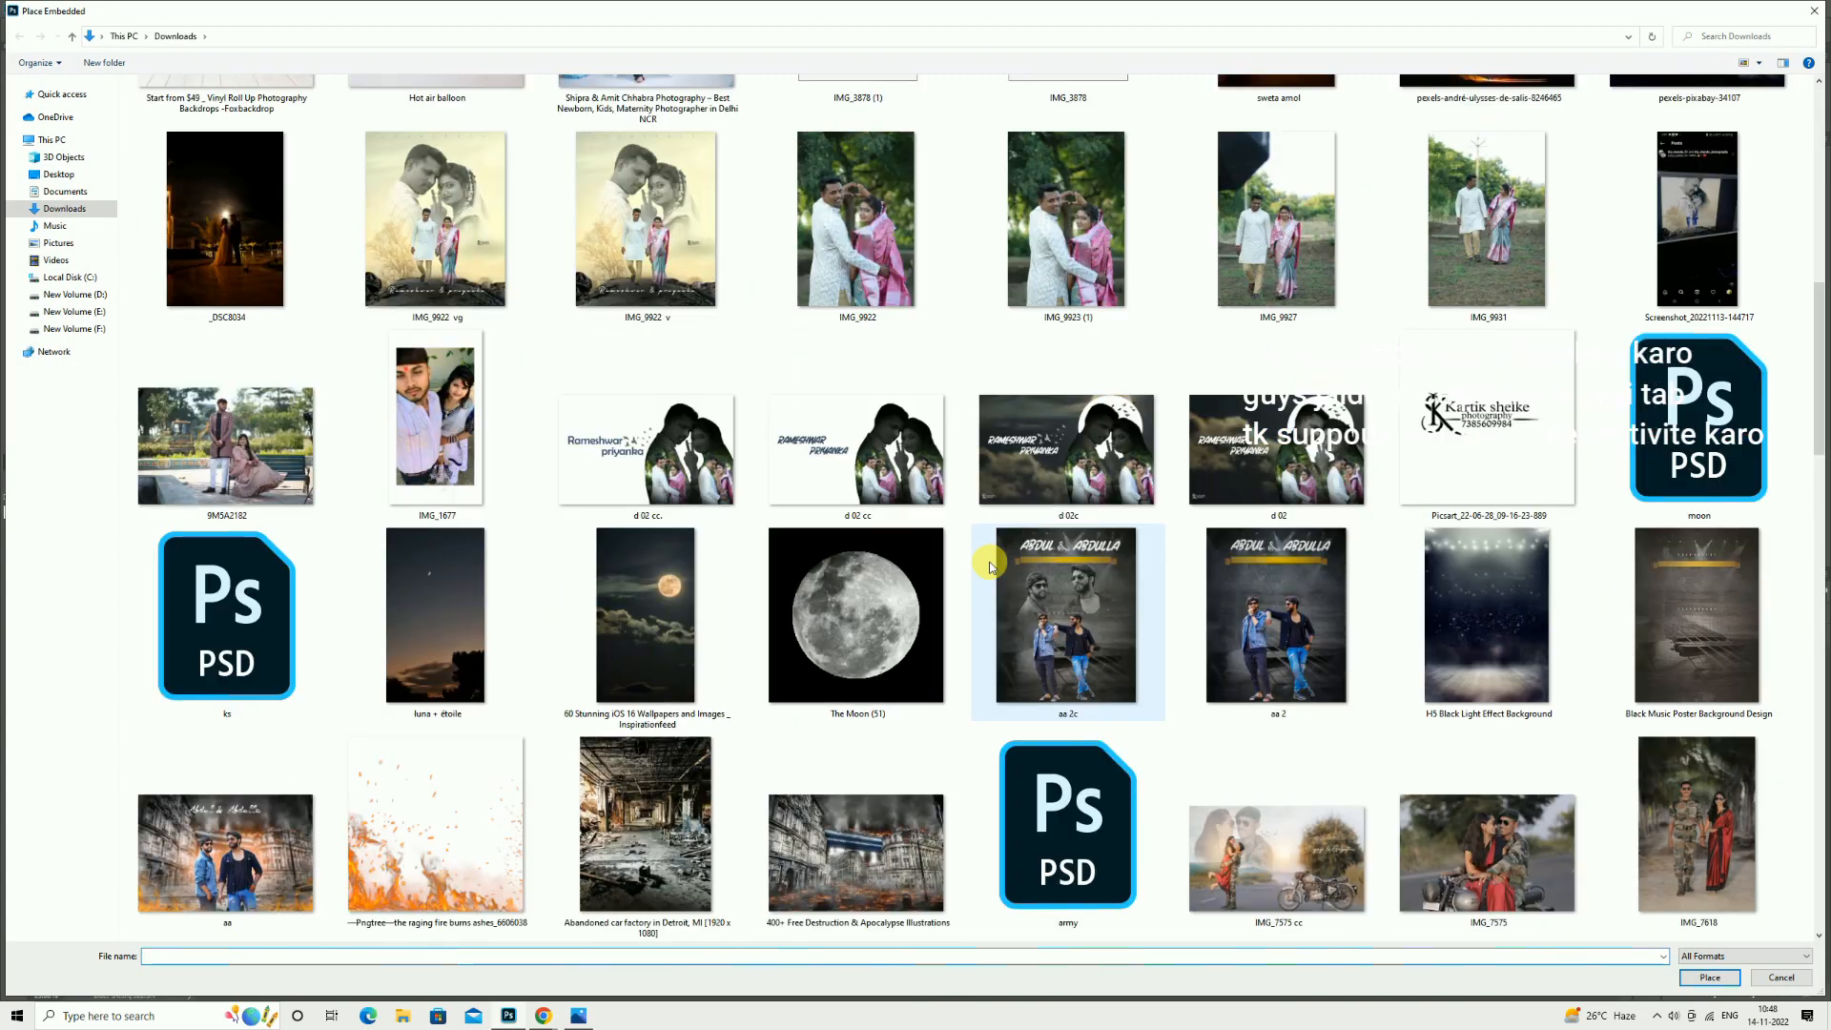
scroll(989, 567, down, 6)
scroll(988, 566, up, 5)
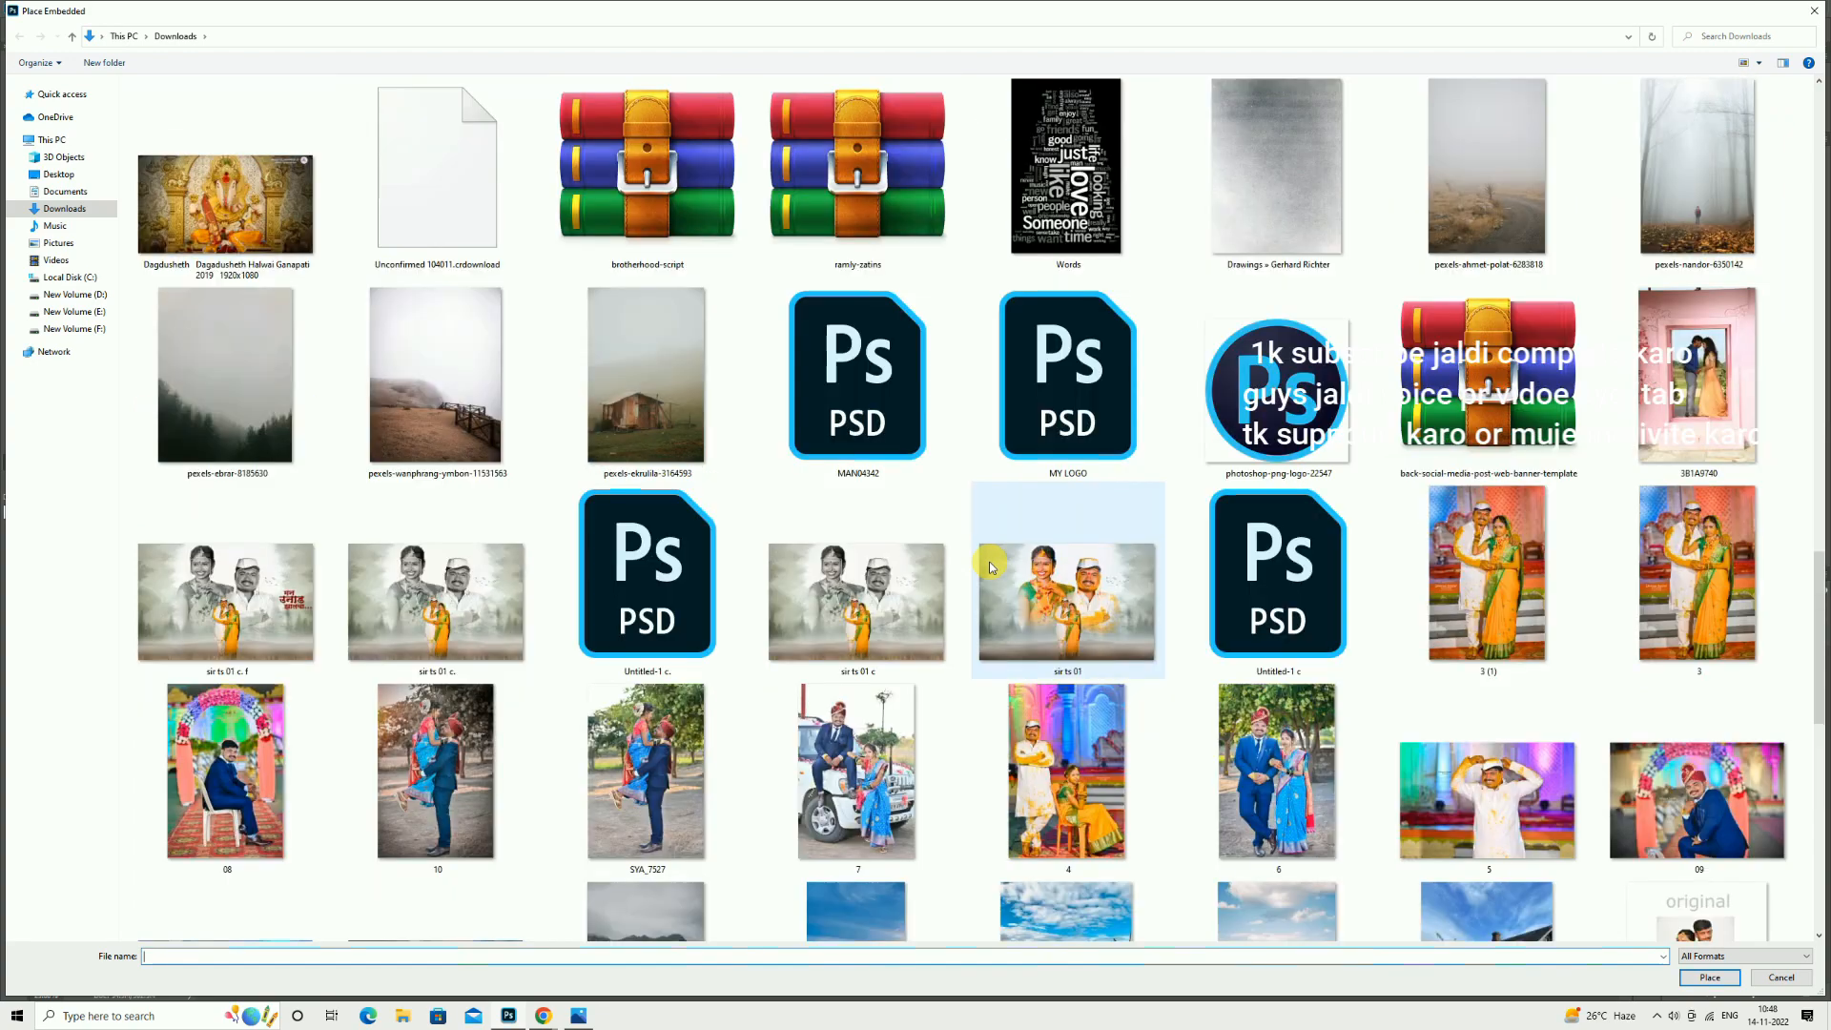
scroll(988, 566, down, 5)
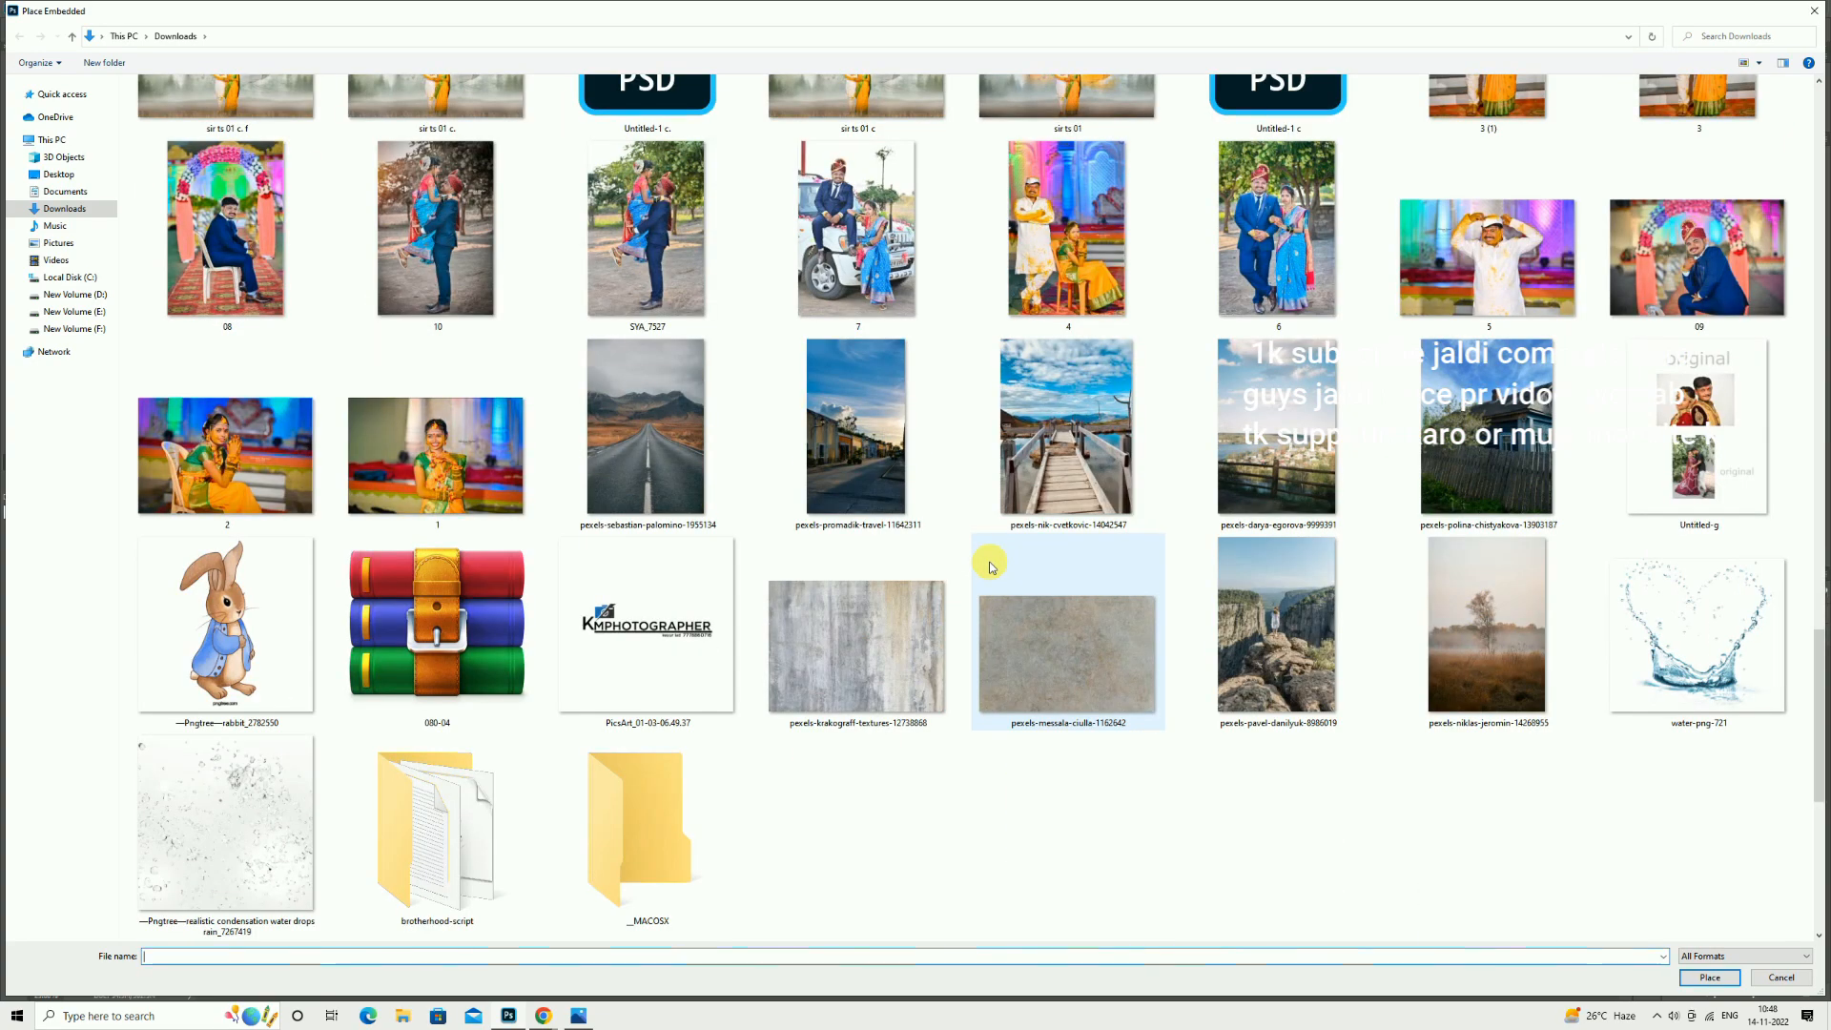
scroll(989, 566, up, 5)
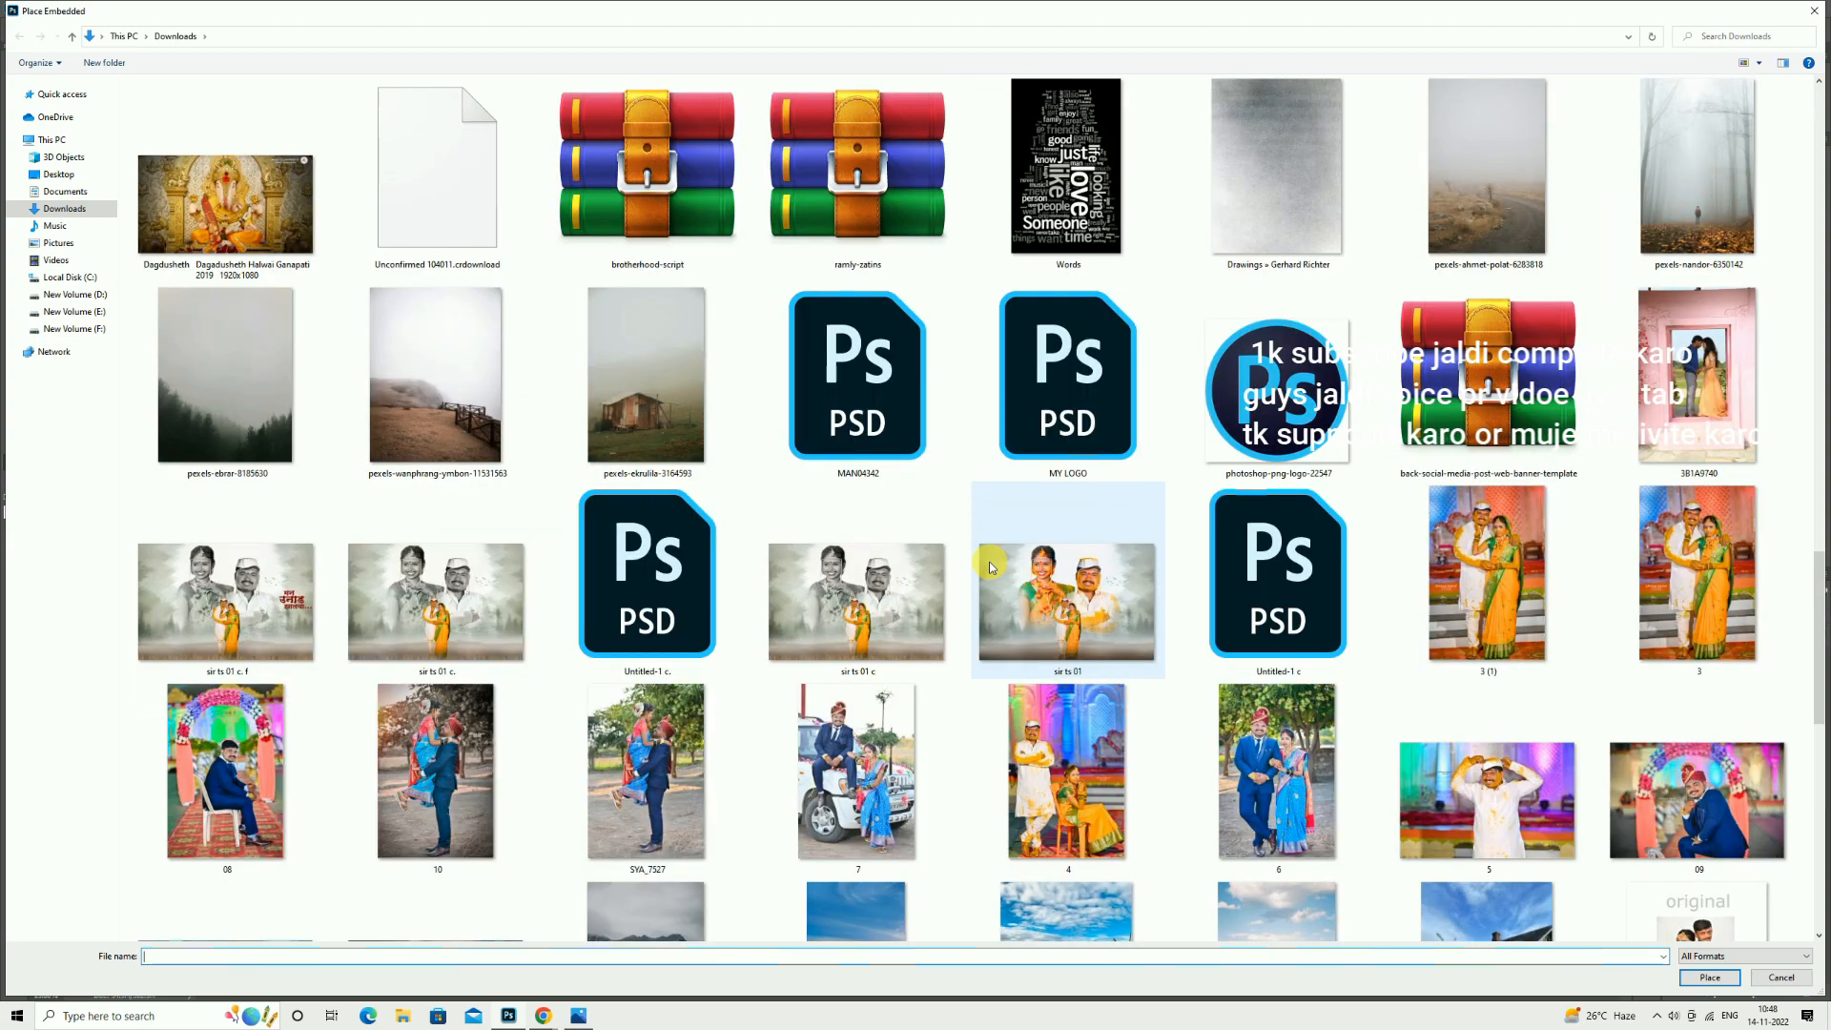
scroll(724, 724, up, 4)
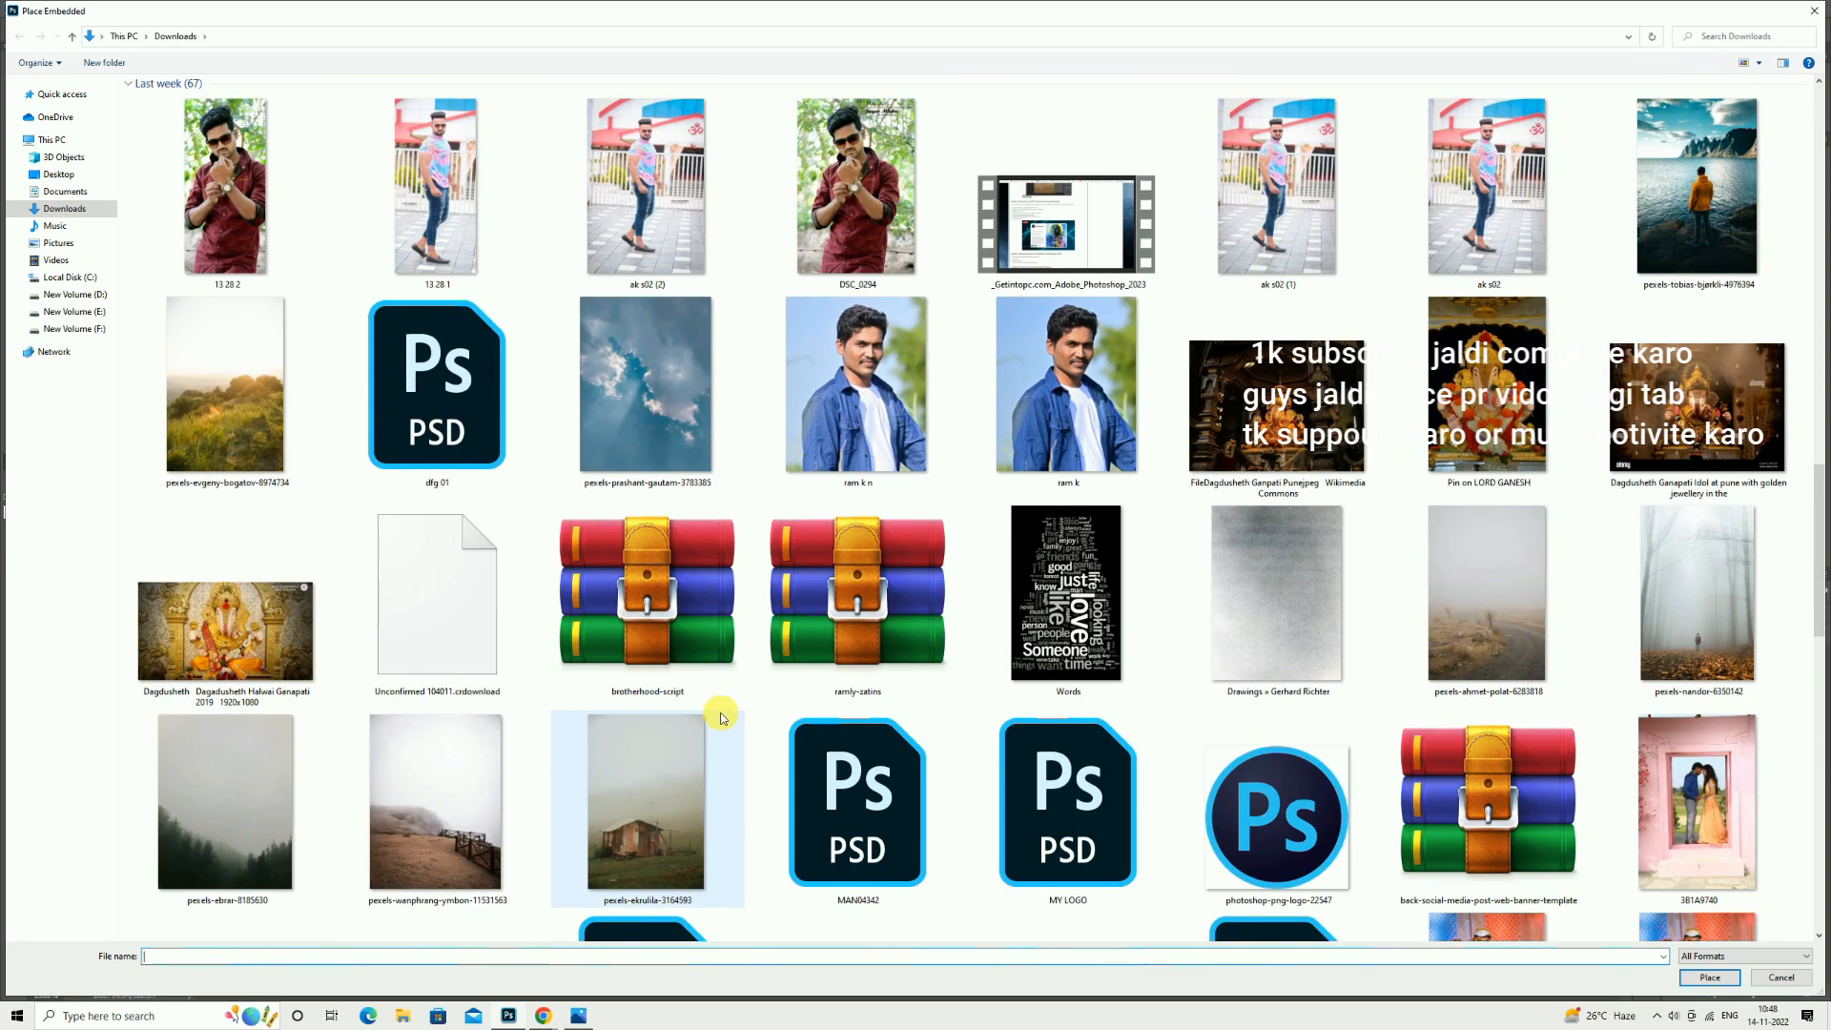
scroll(483, 654, up, 8)
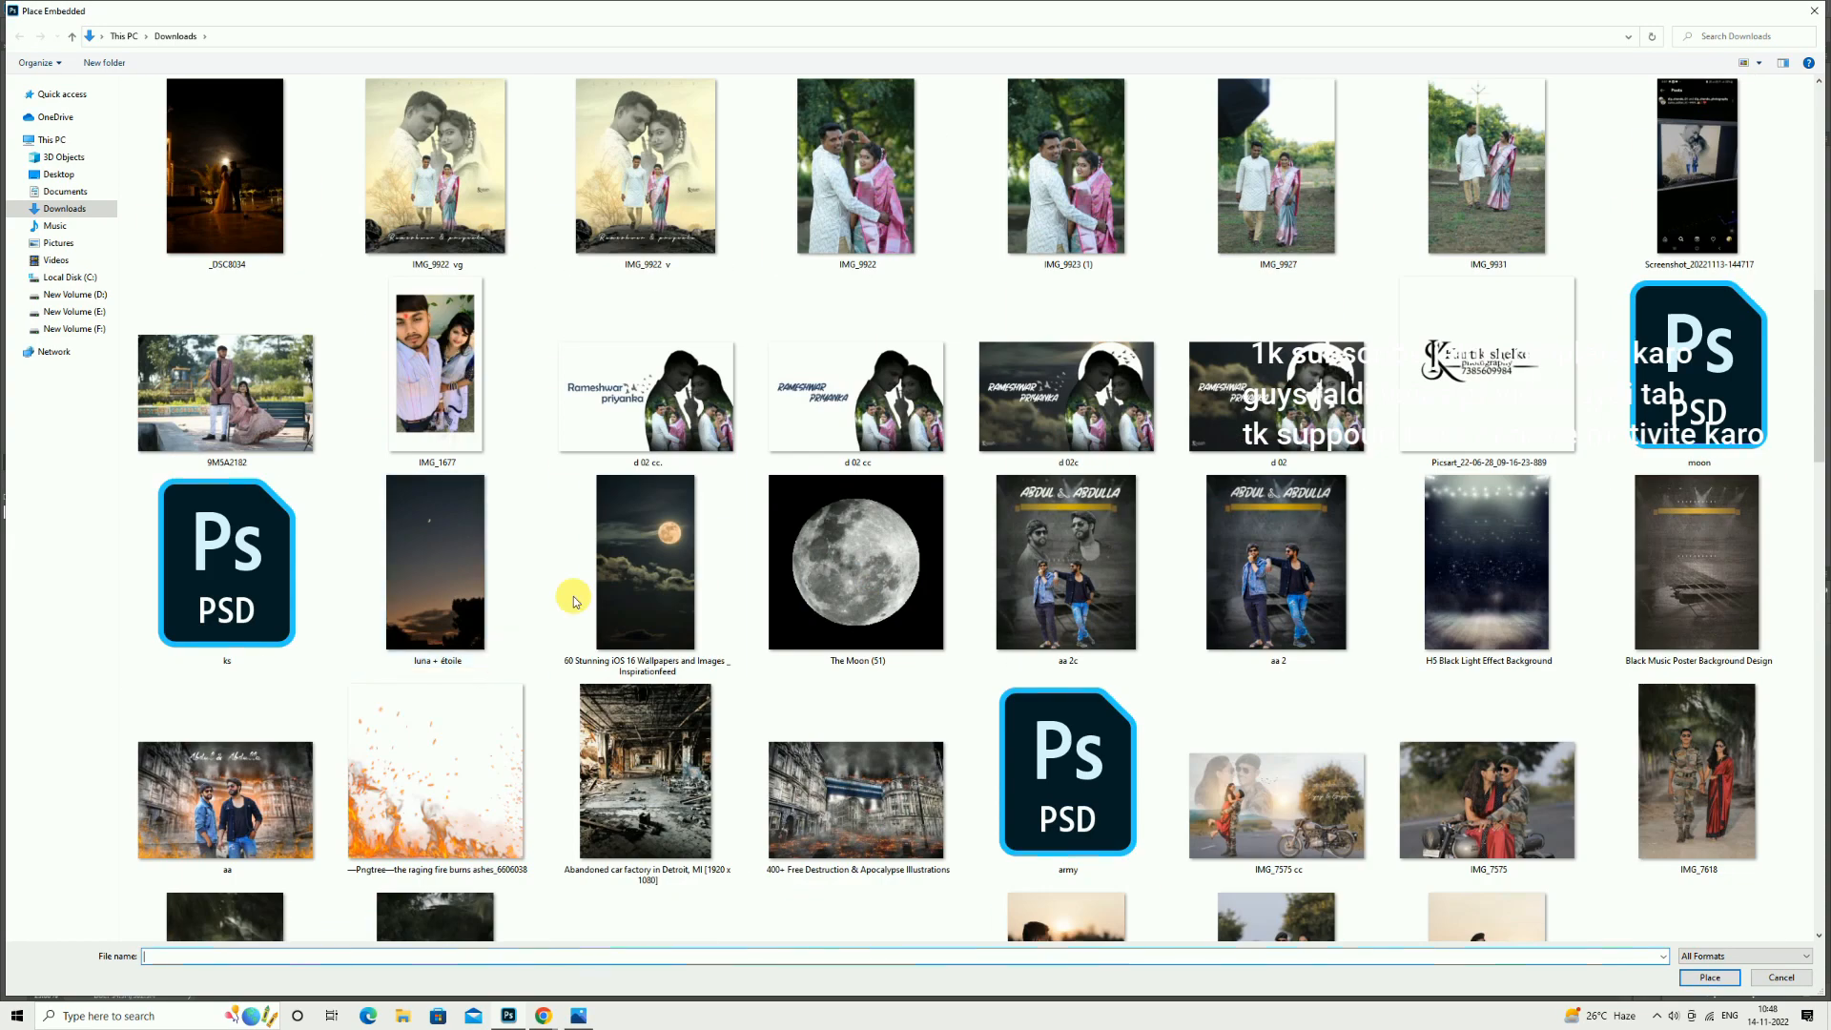
scroll(572, 591, up, 10)
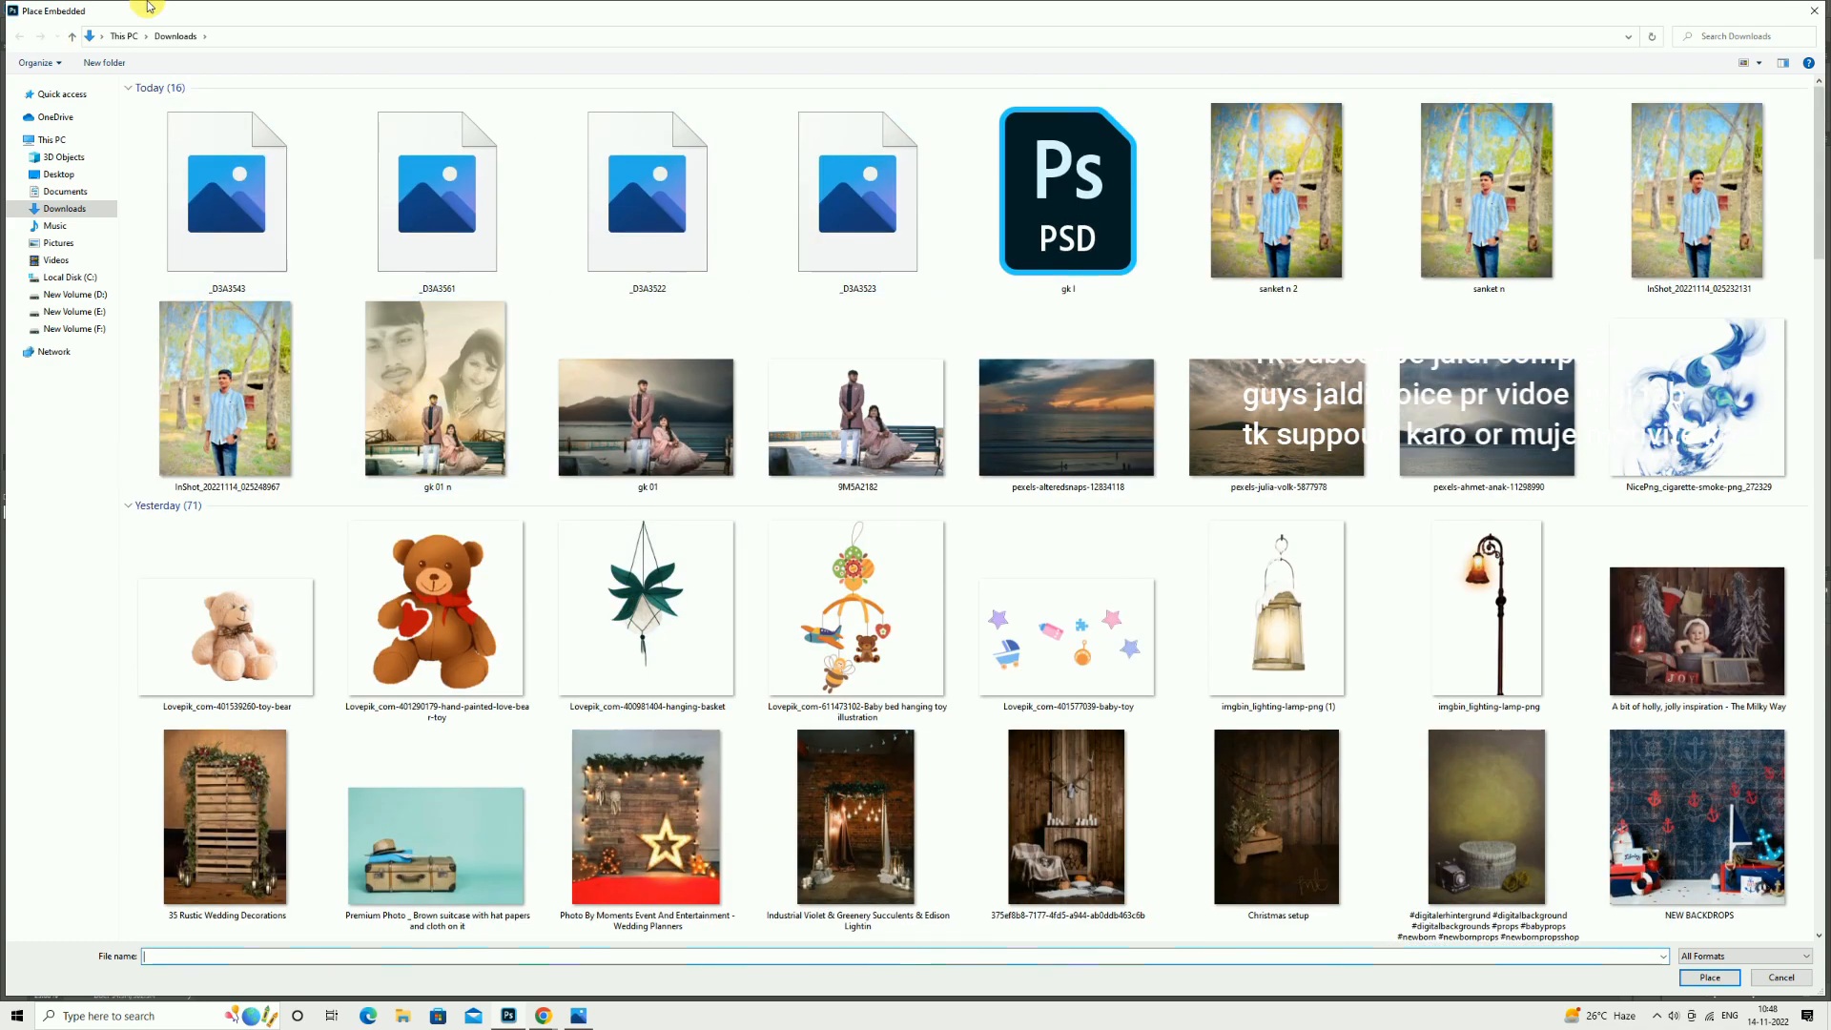
Open the png folder inside the couple folder on New Volume (D:) as the image source.
click(74, 294)
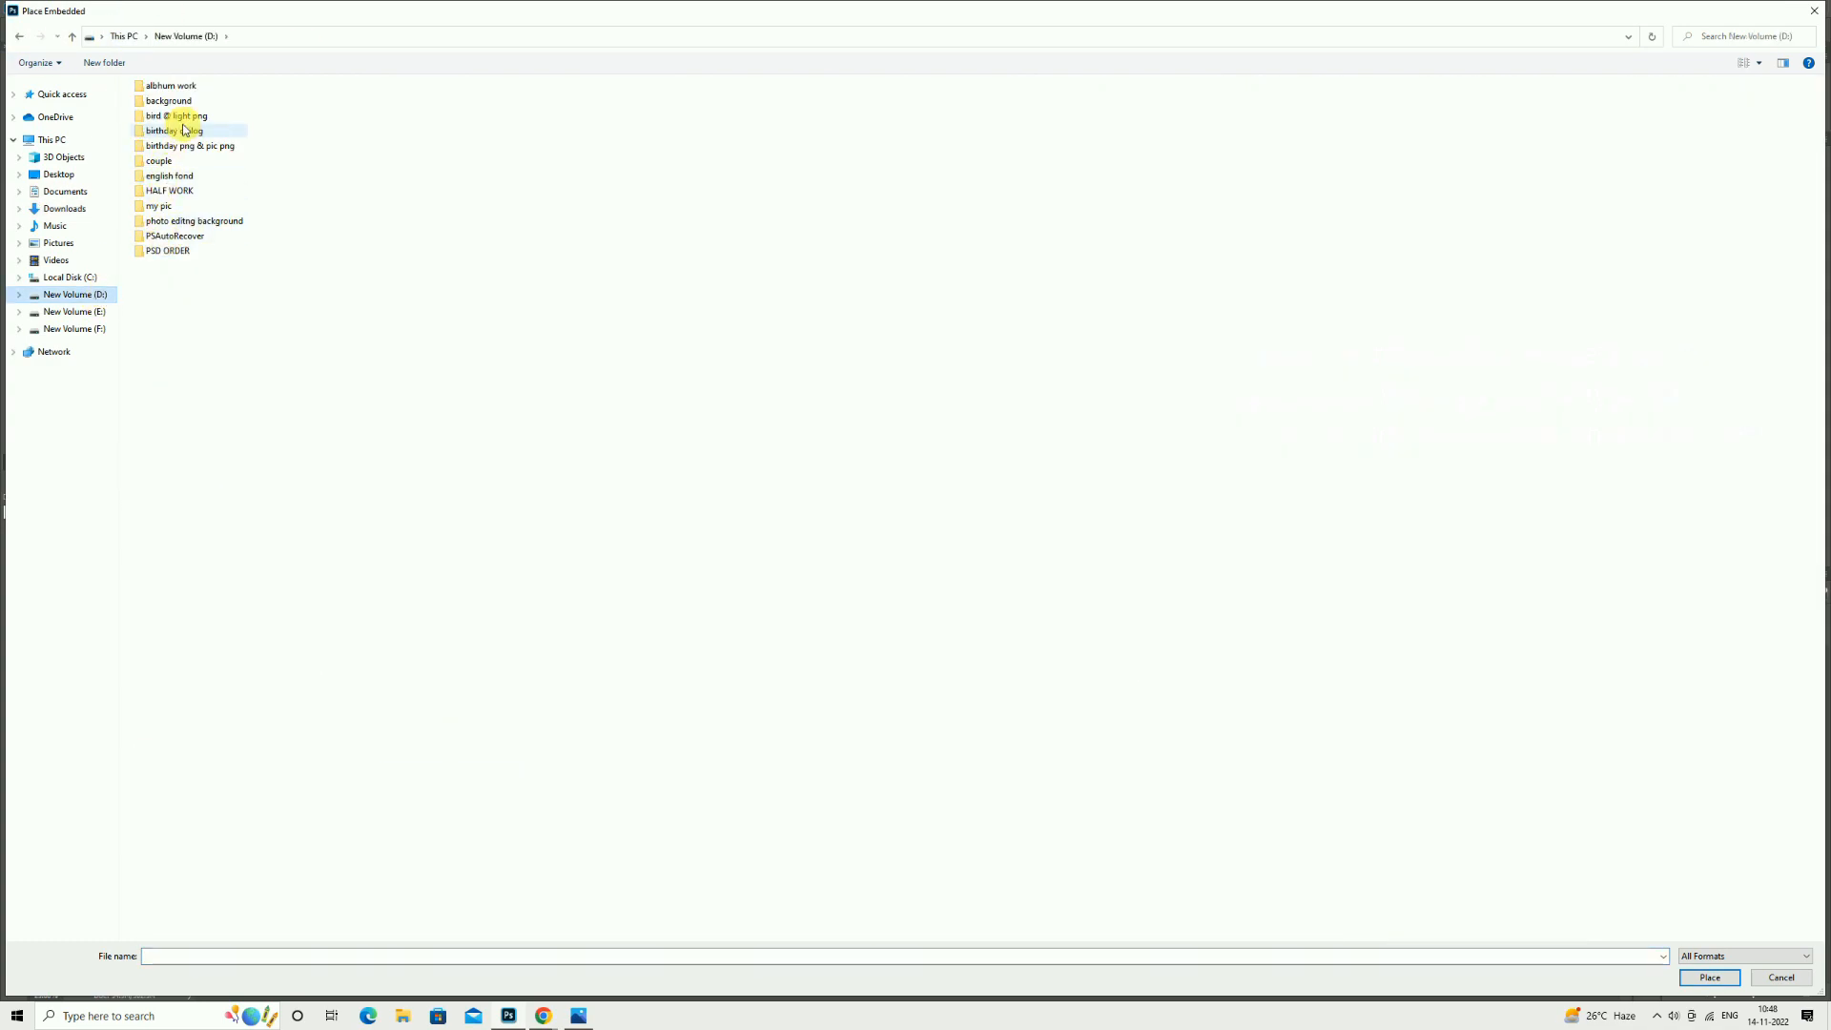
double_click(162, 160)
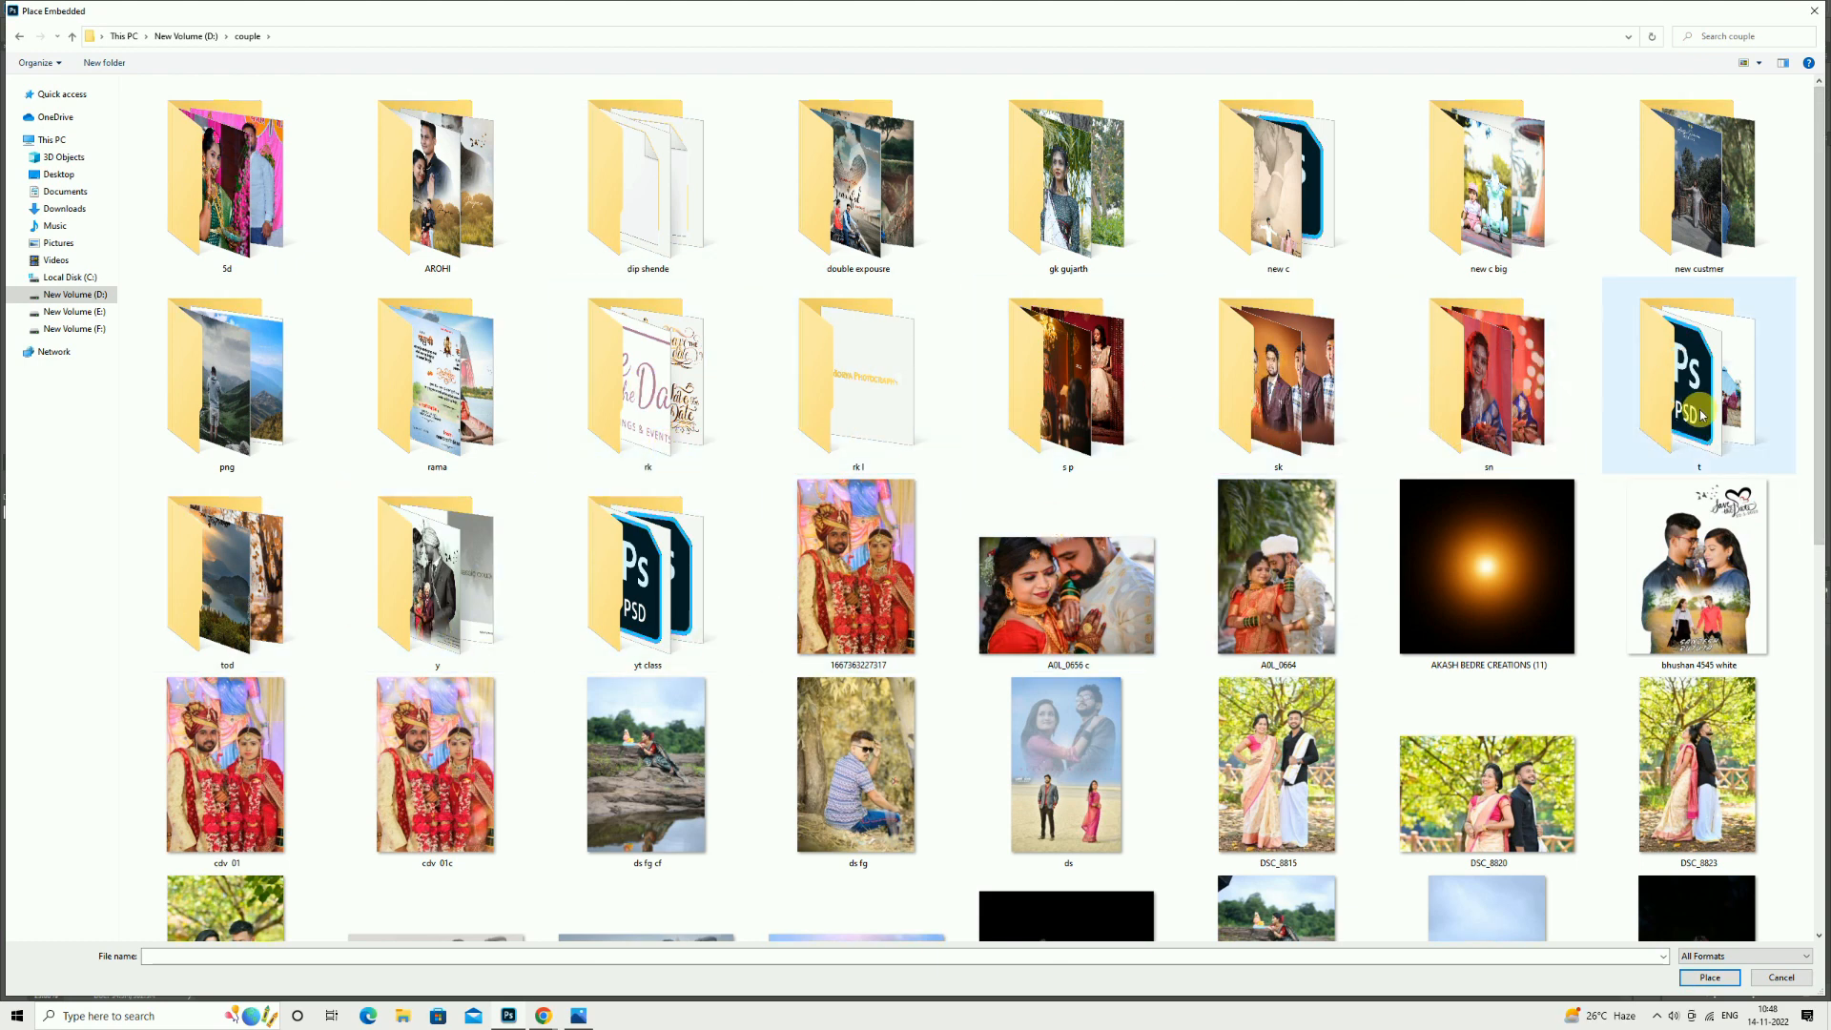
click(1314, 211)
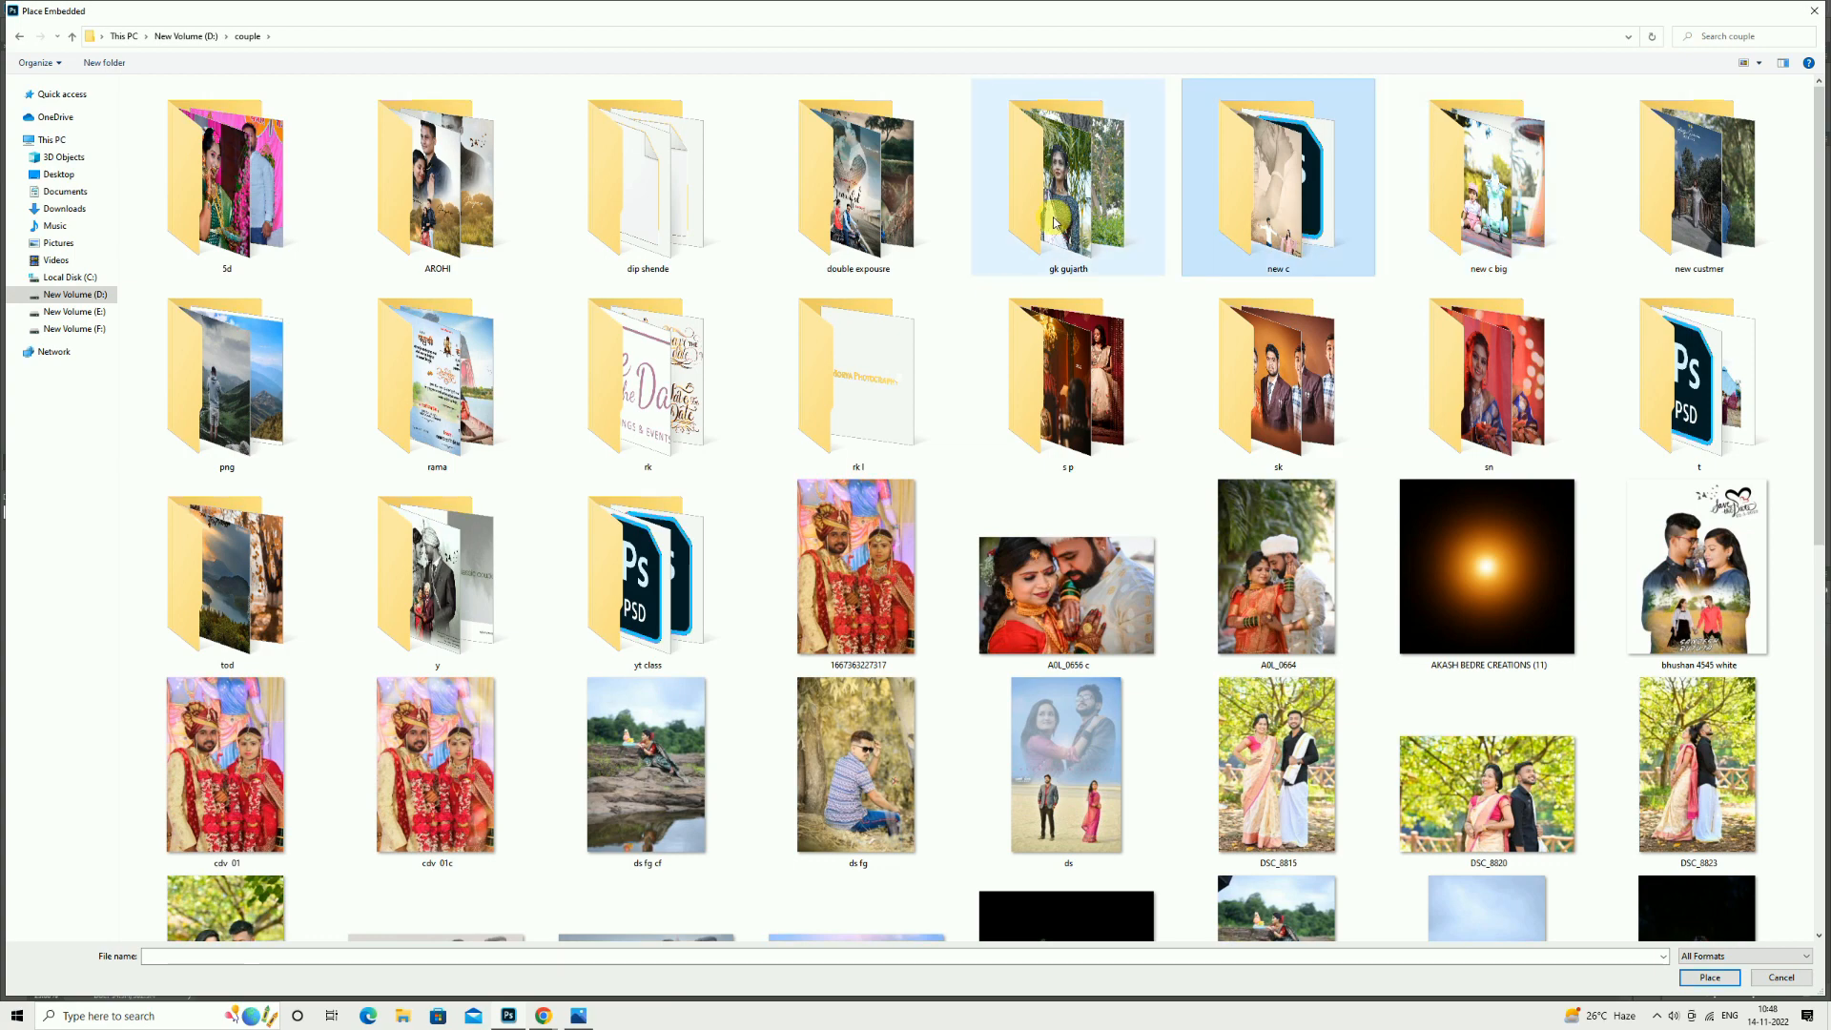
double_click(334, 434)
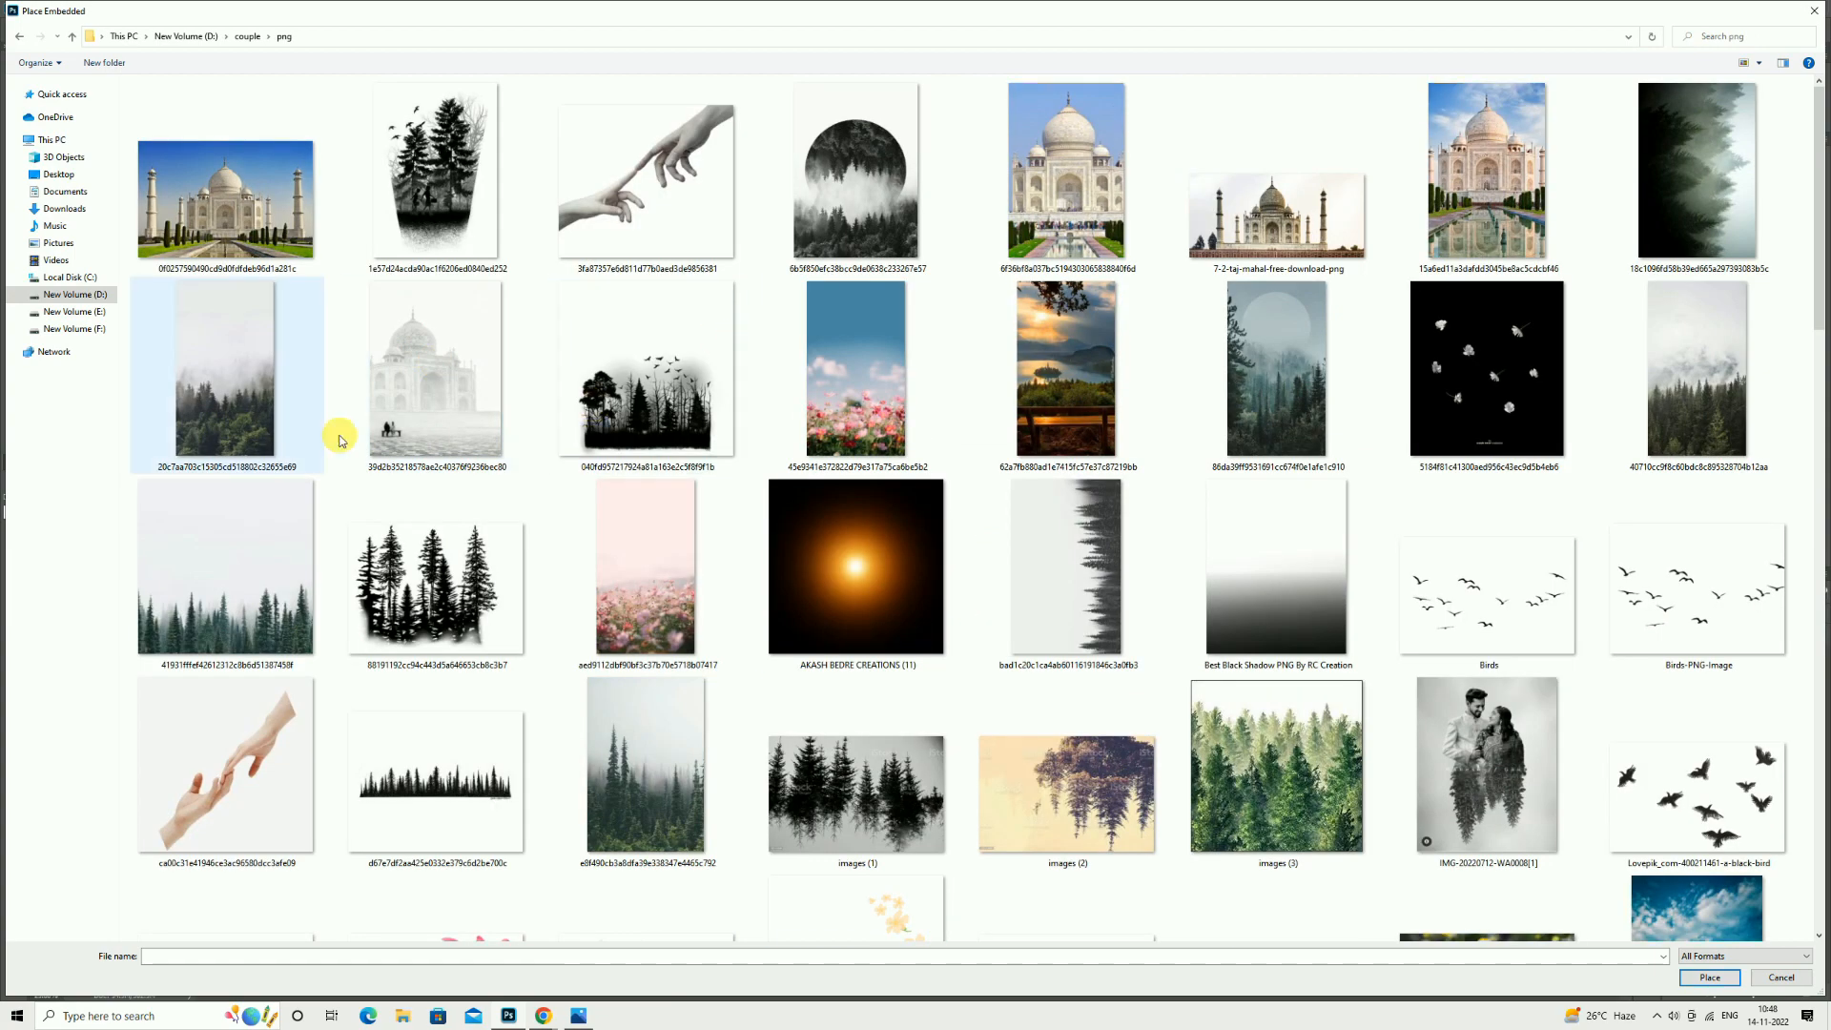
Find the orange sunset photo with mountains and a grass field in the png folder and place it as an embedded layer at canvas width.
scroll(1256, 351, down, 5)
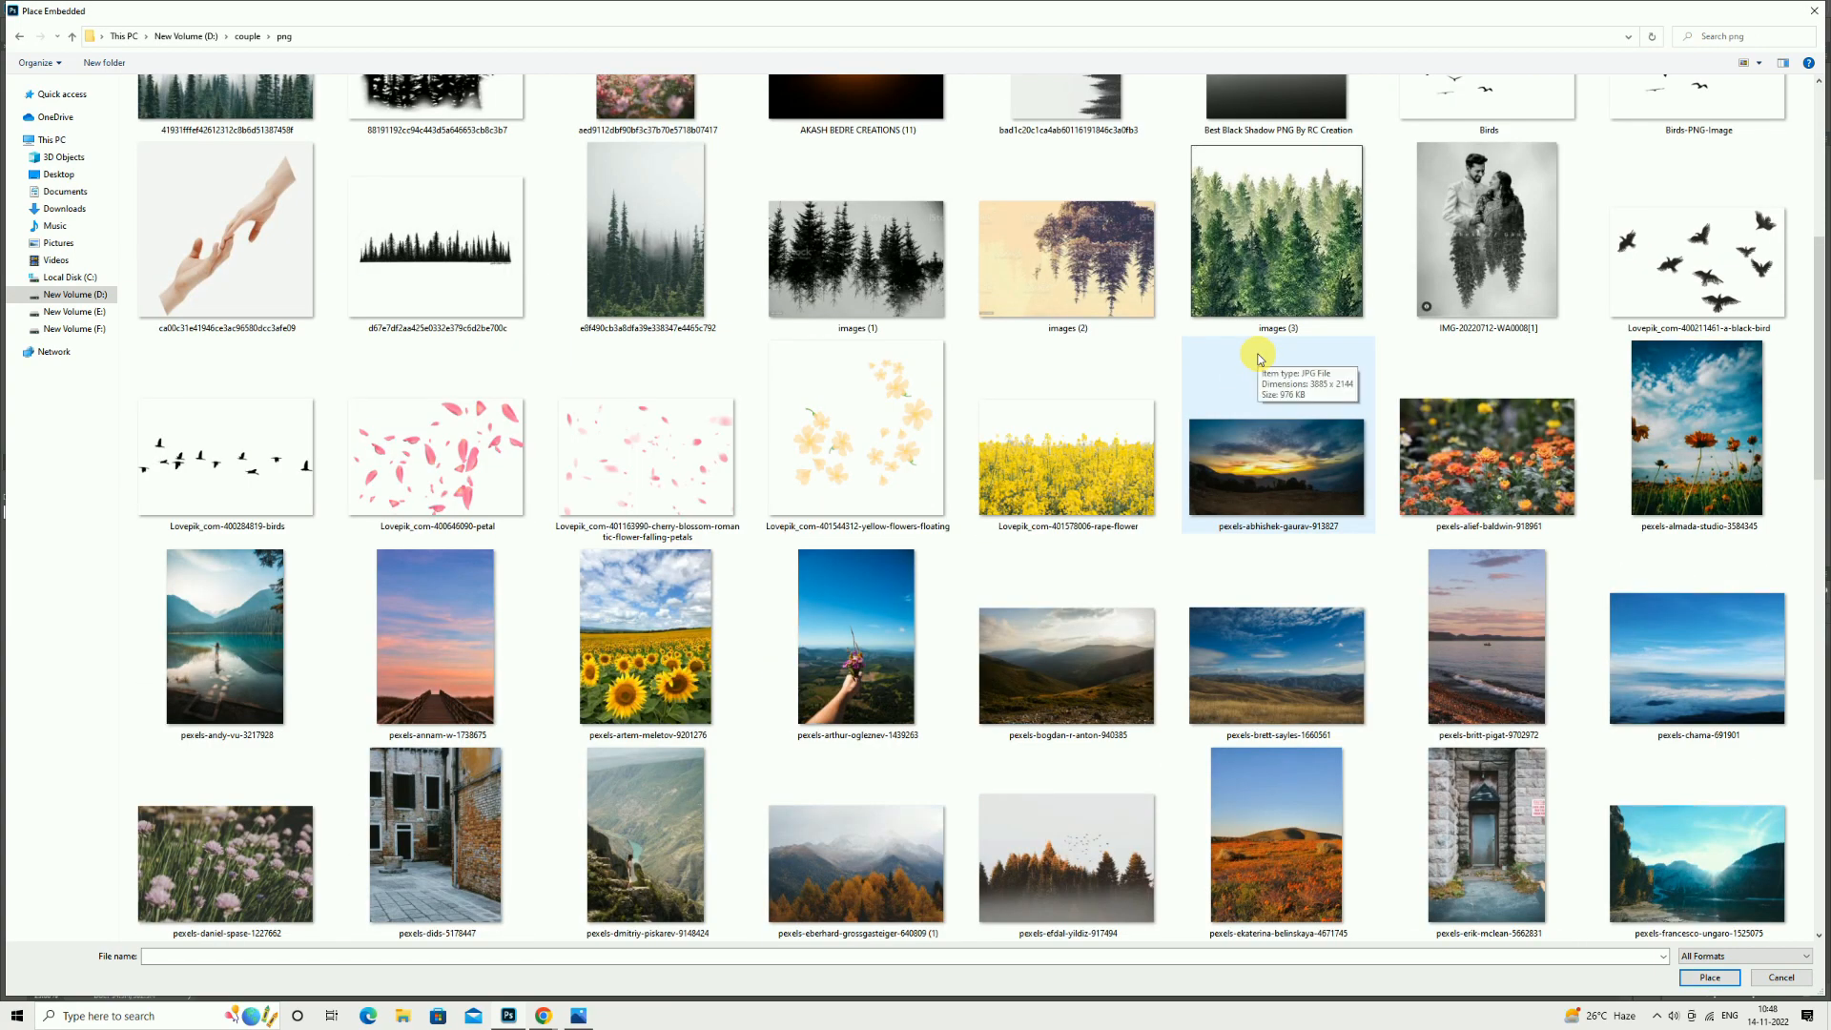
scroll(1256, 357, down, 5)
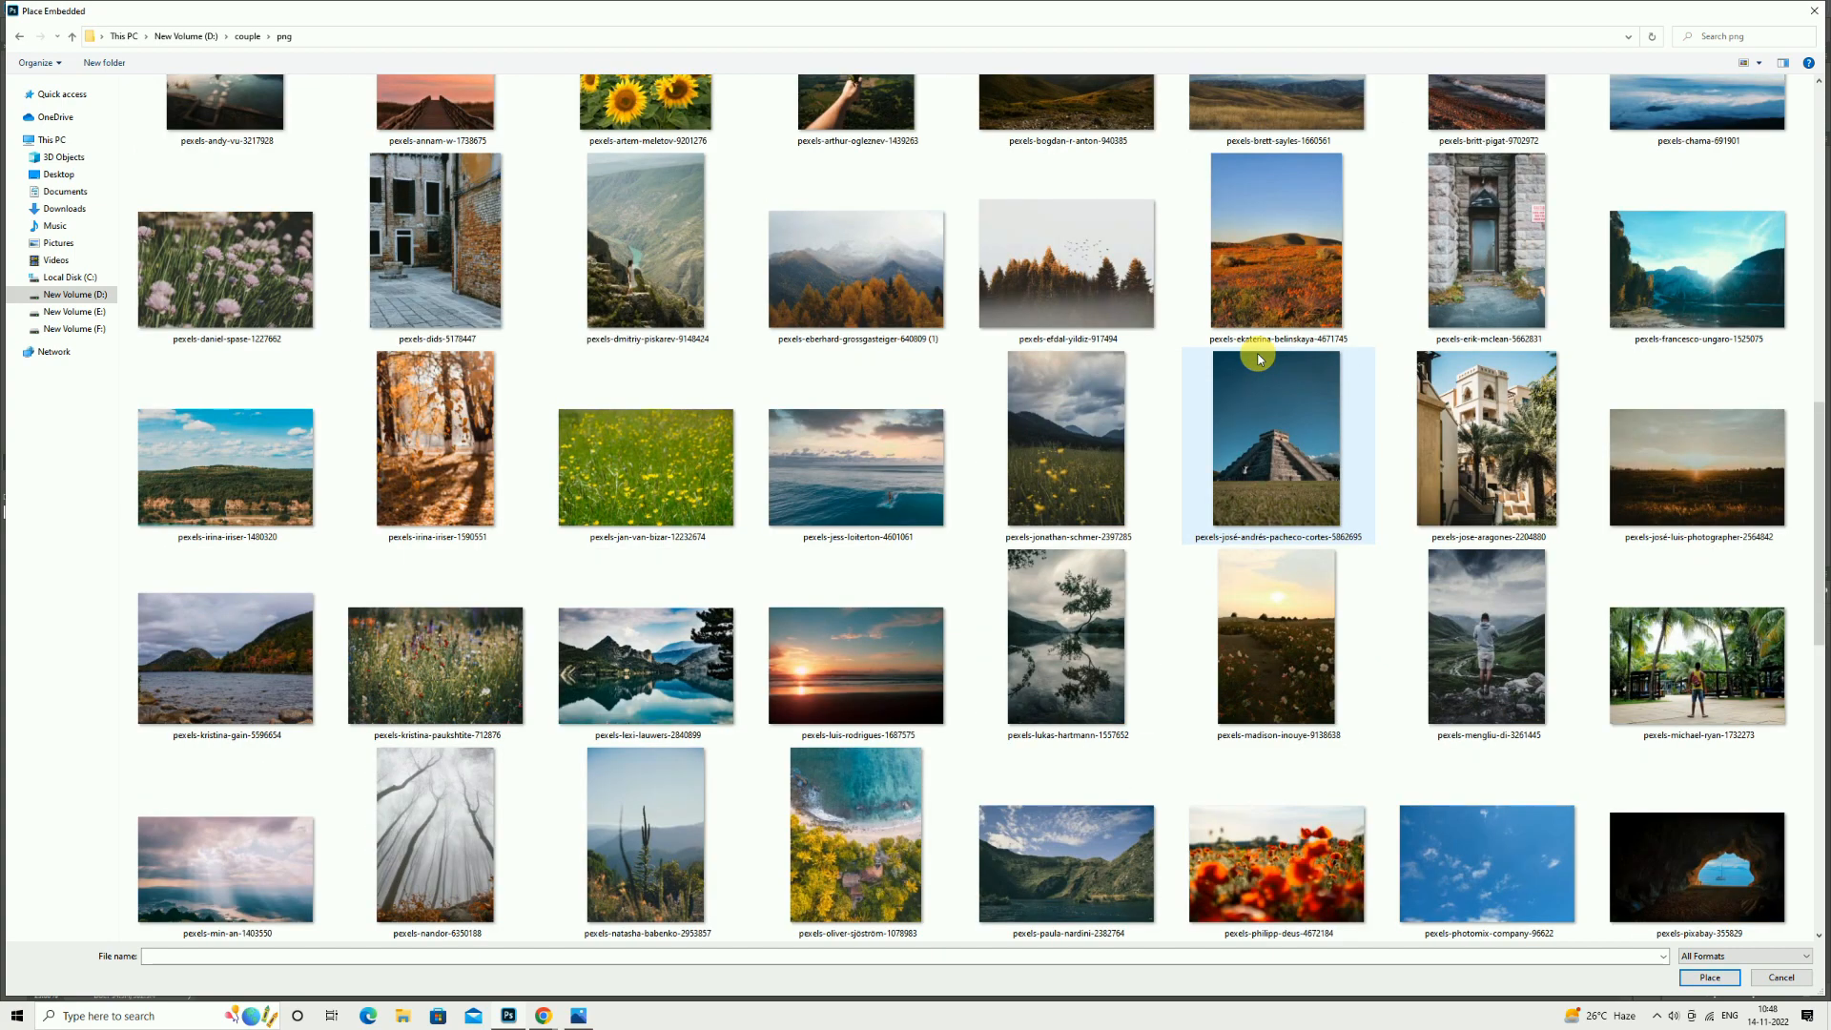
scroll(1259, 359, down, 5)
scroll(1259, 358, down, 5)
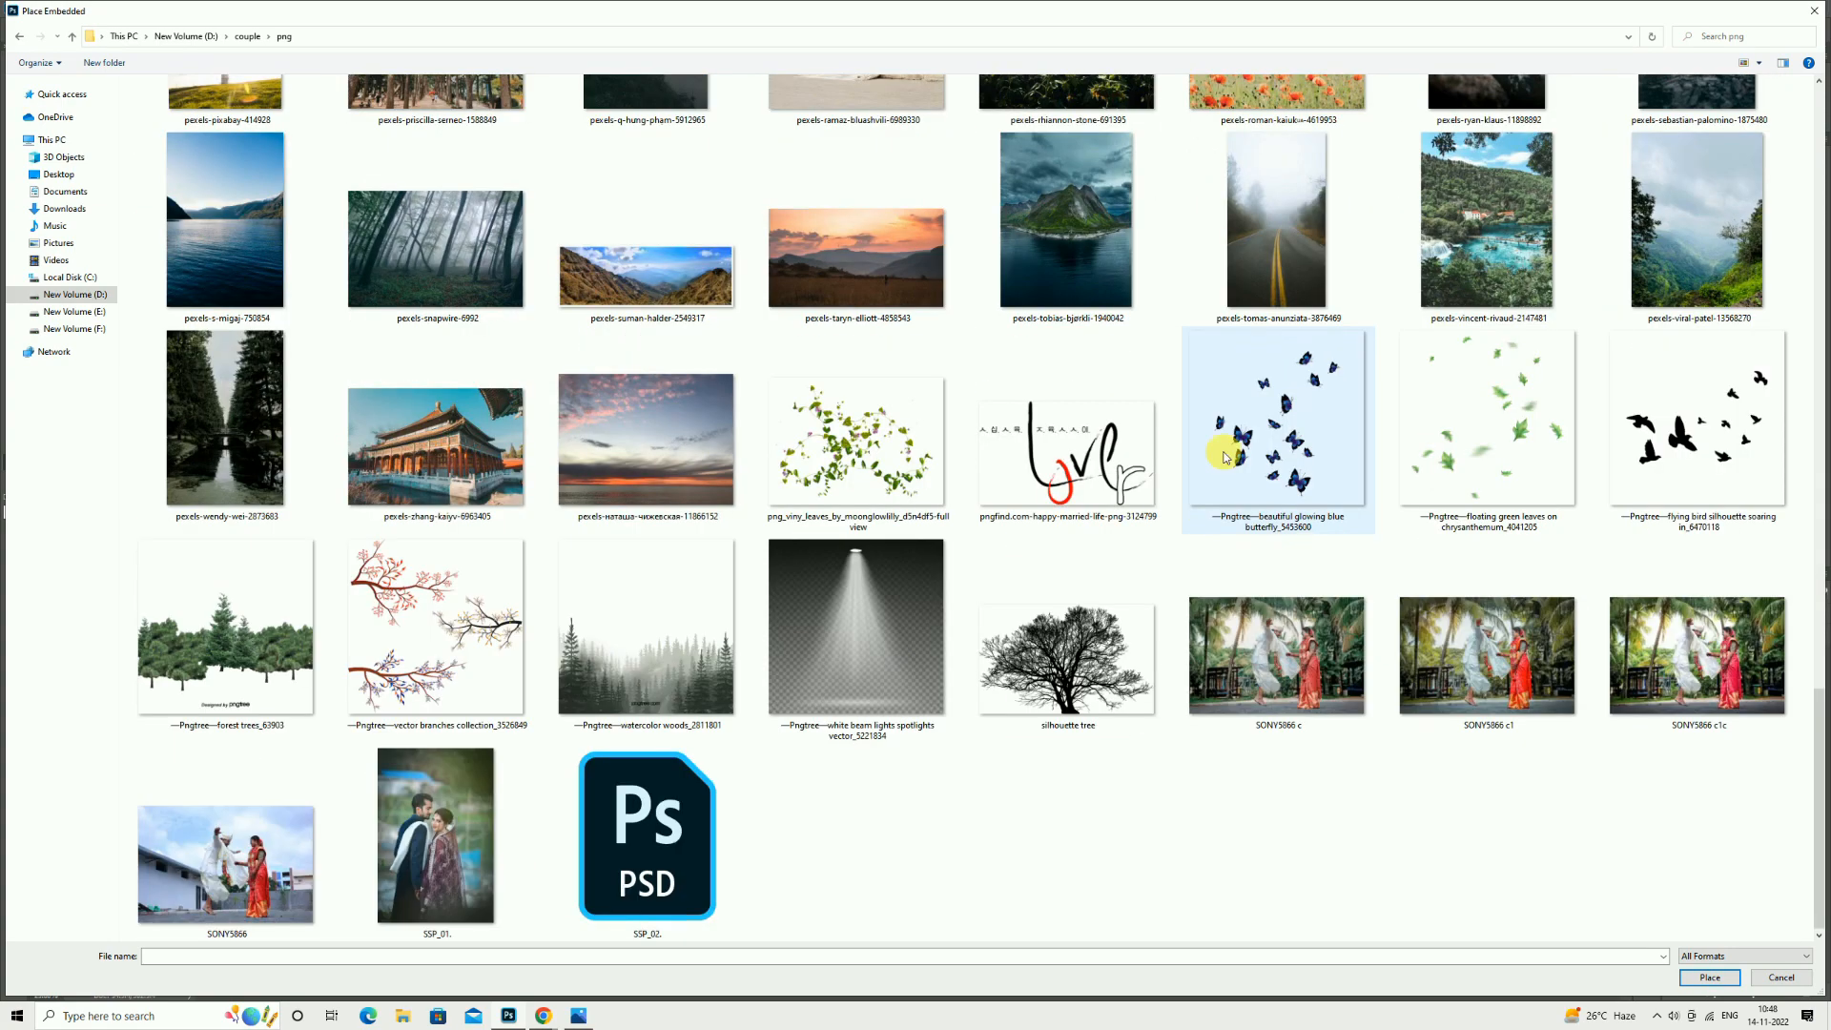
scroll(1211, 472, up, 5)
scroll(1203, 485, up, 5)
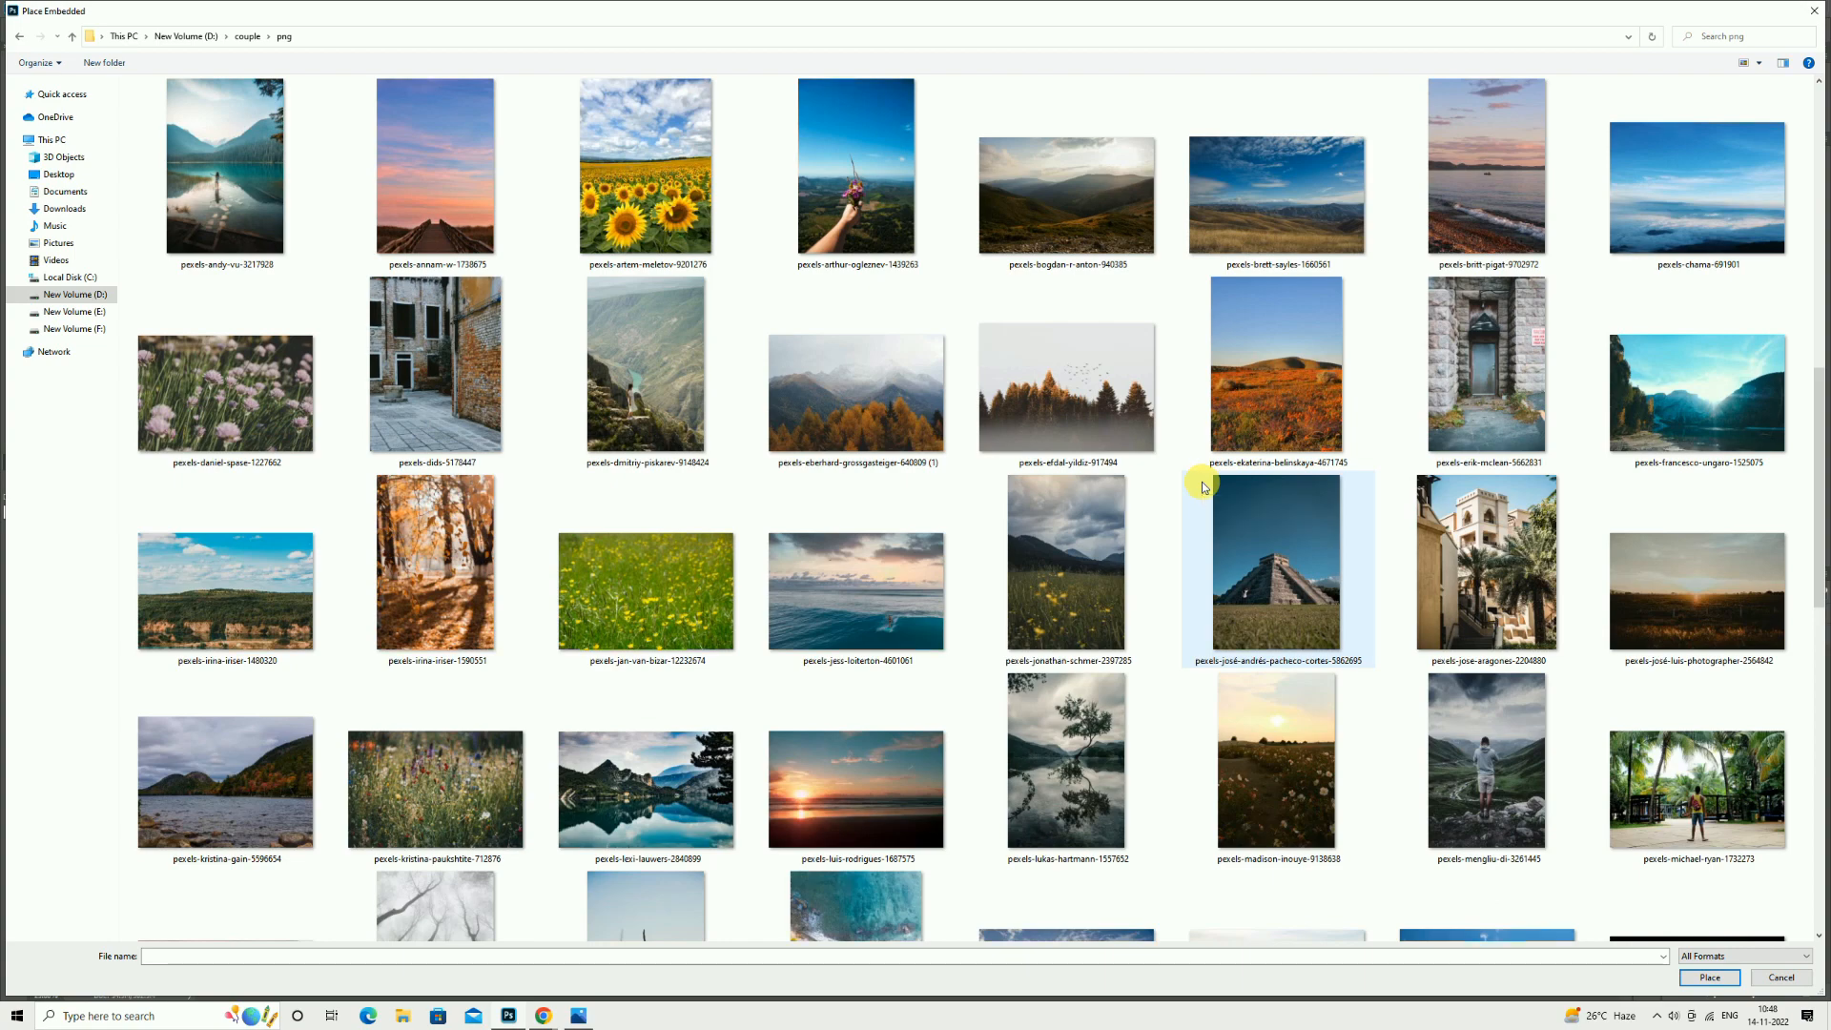
scroll(1202, 486, up, 5)
scroll(1203, 488, up, 3)
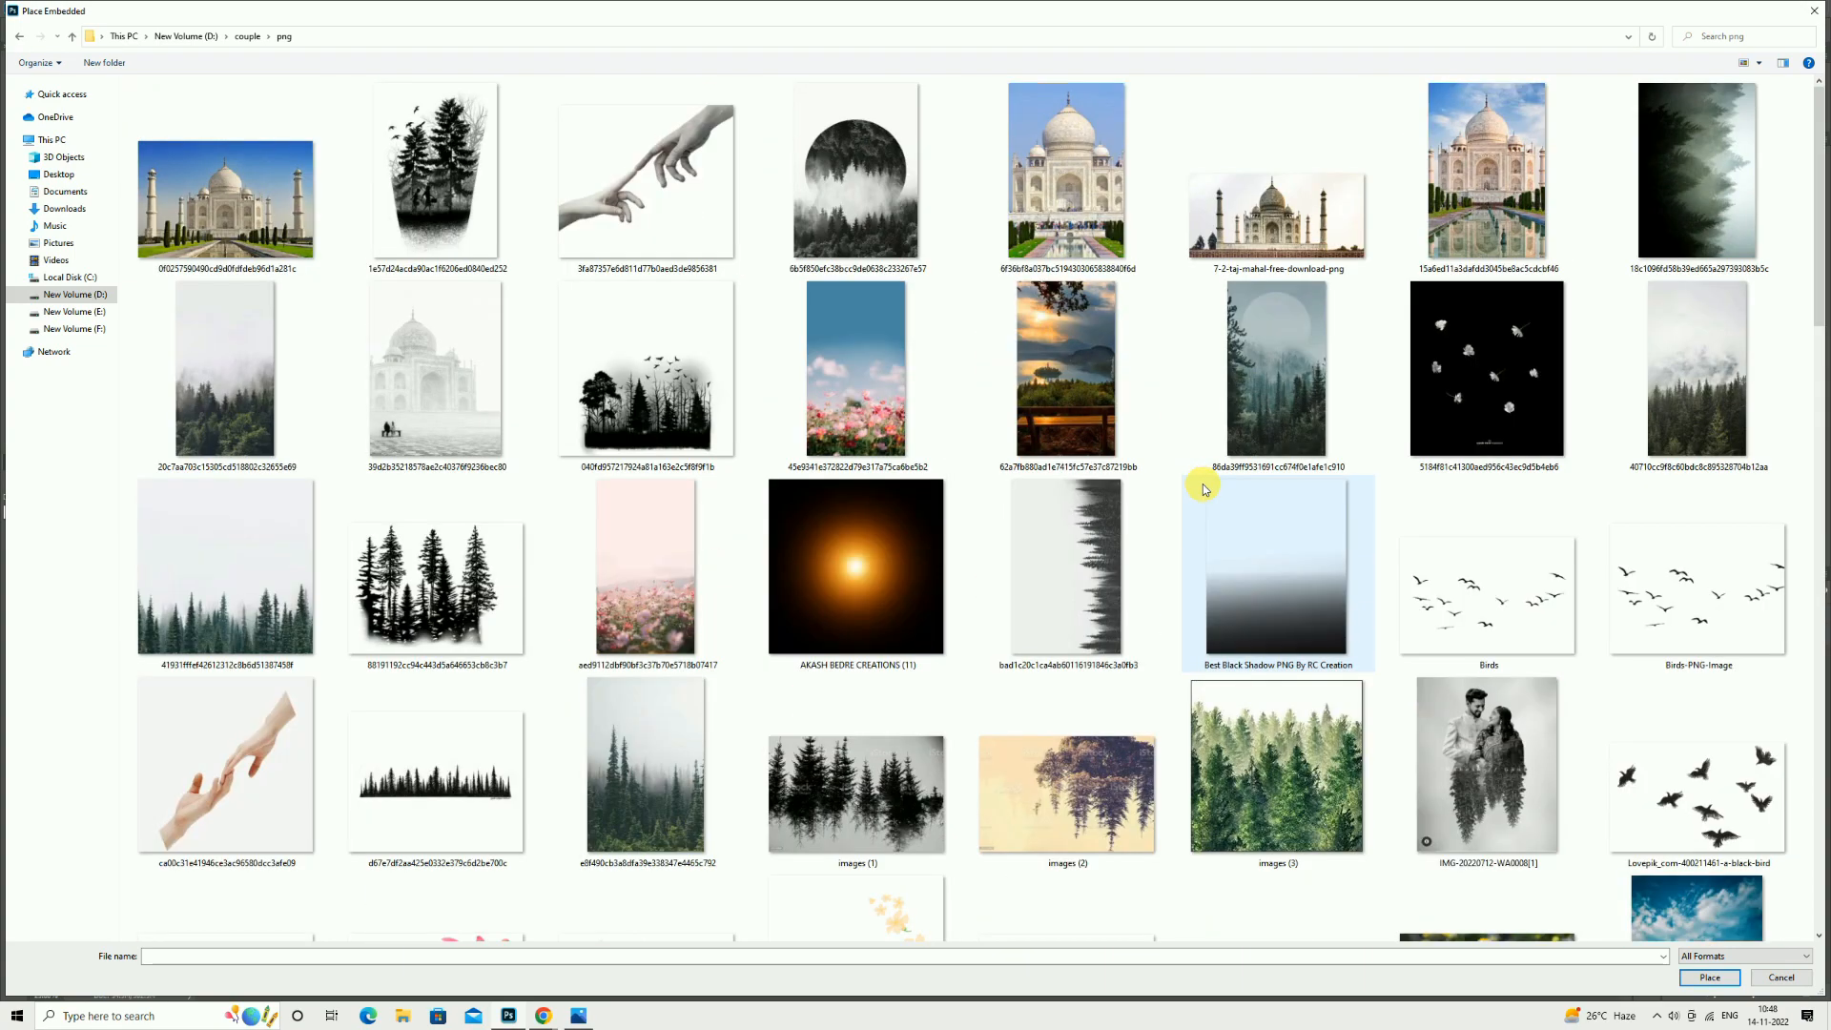
scroll(1210, 479, down, 10)
scroll(1213, 486, down, 4)
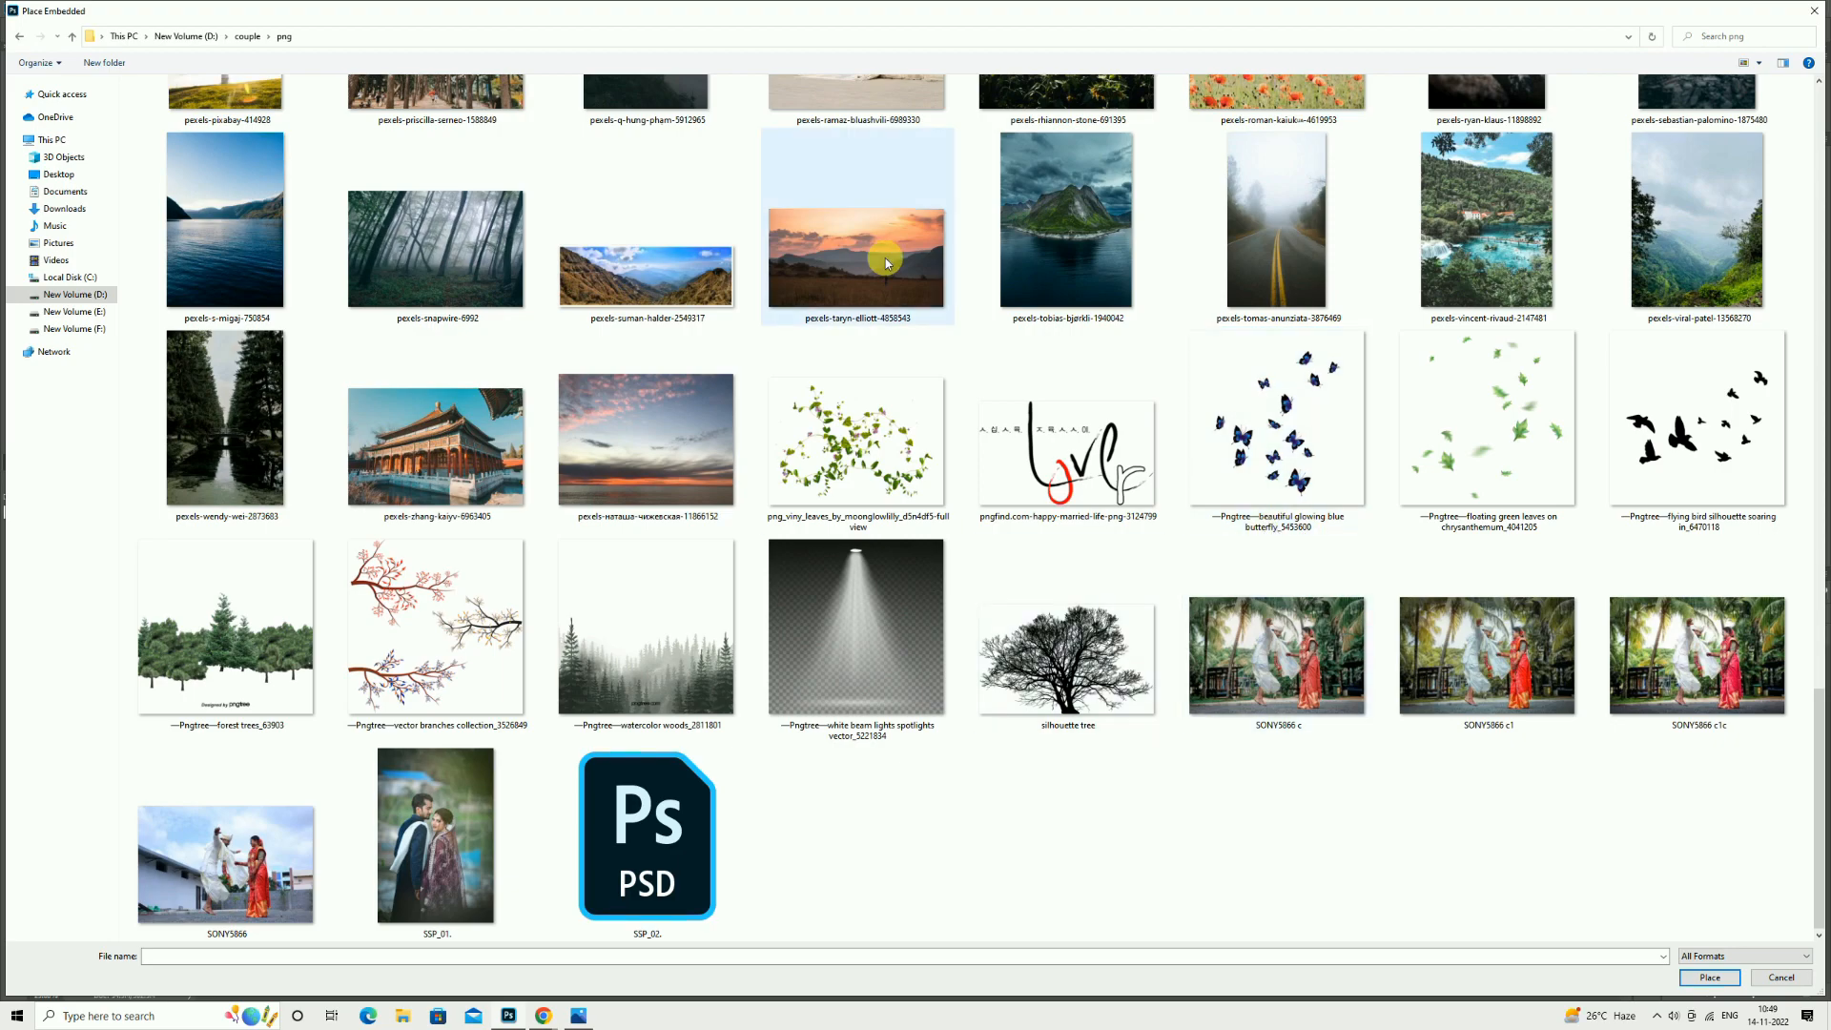
double_click(925, 238)
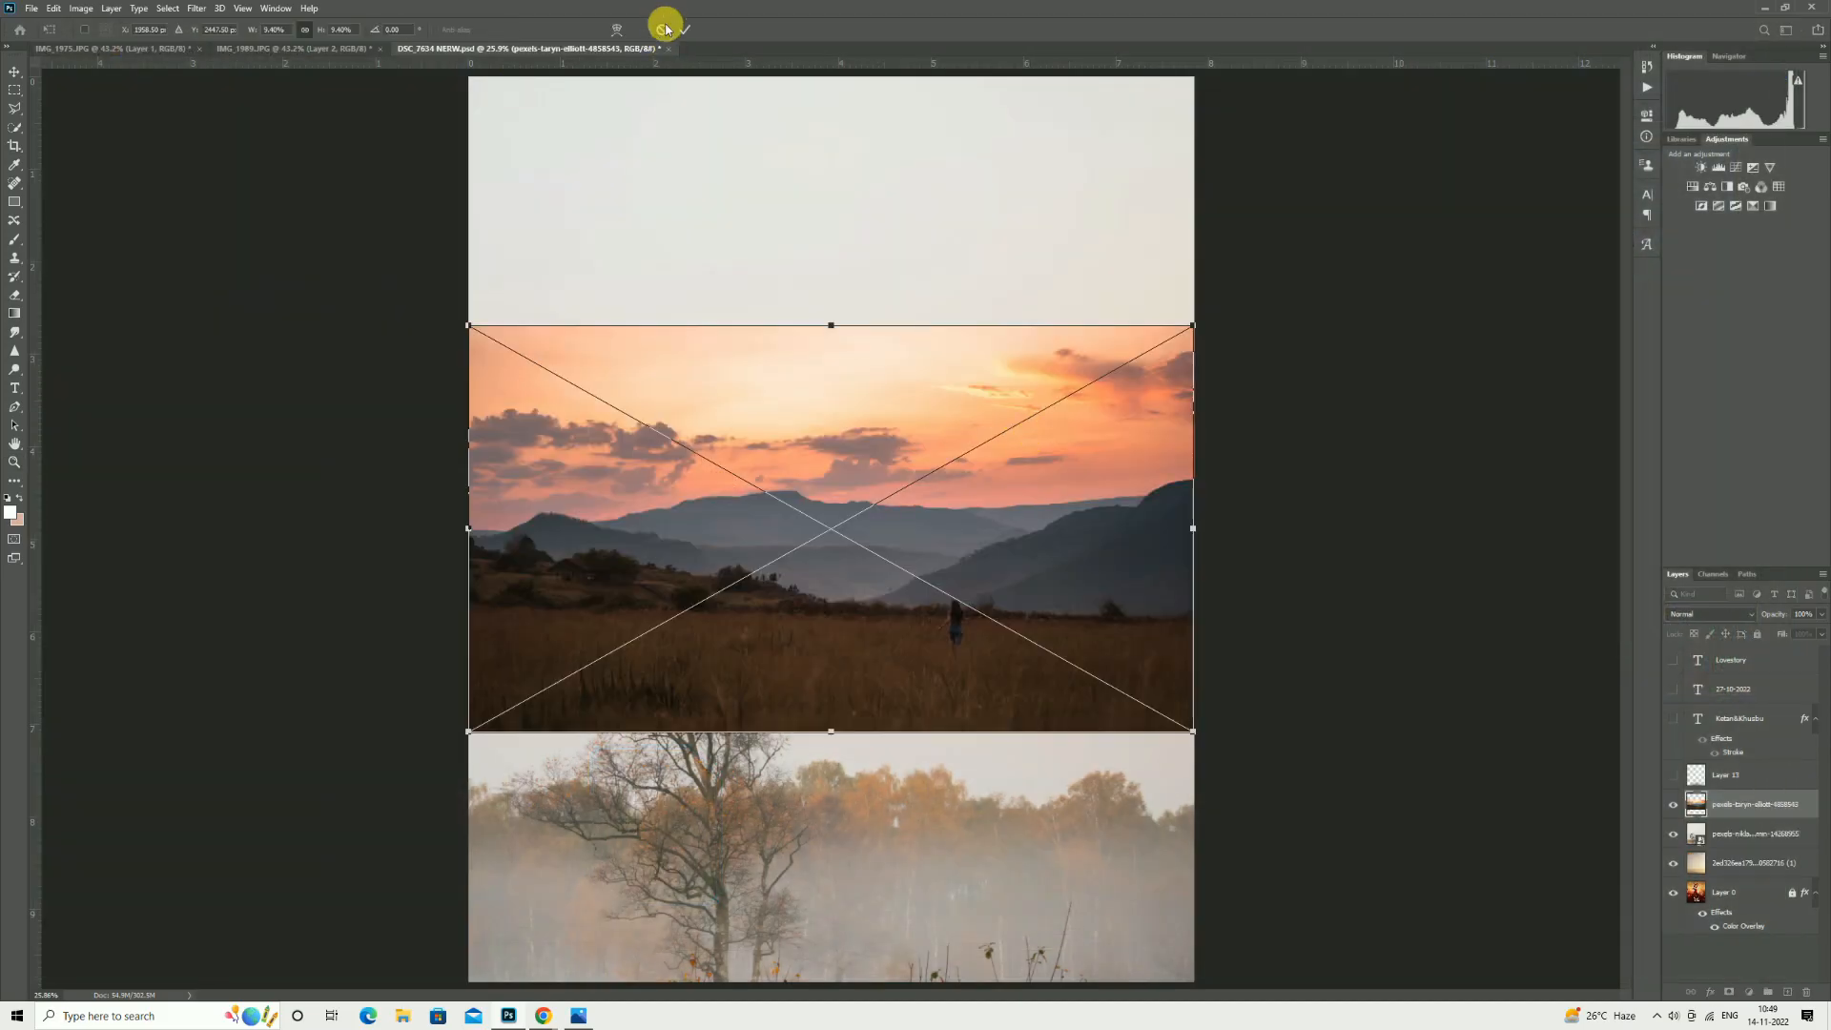
click(687, 28)
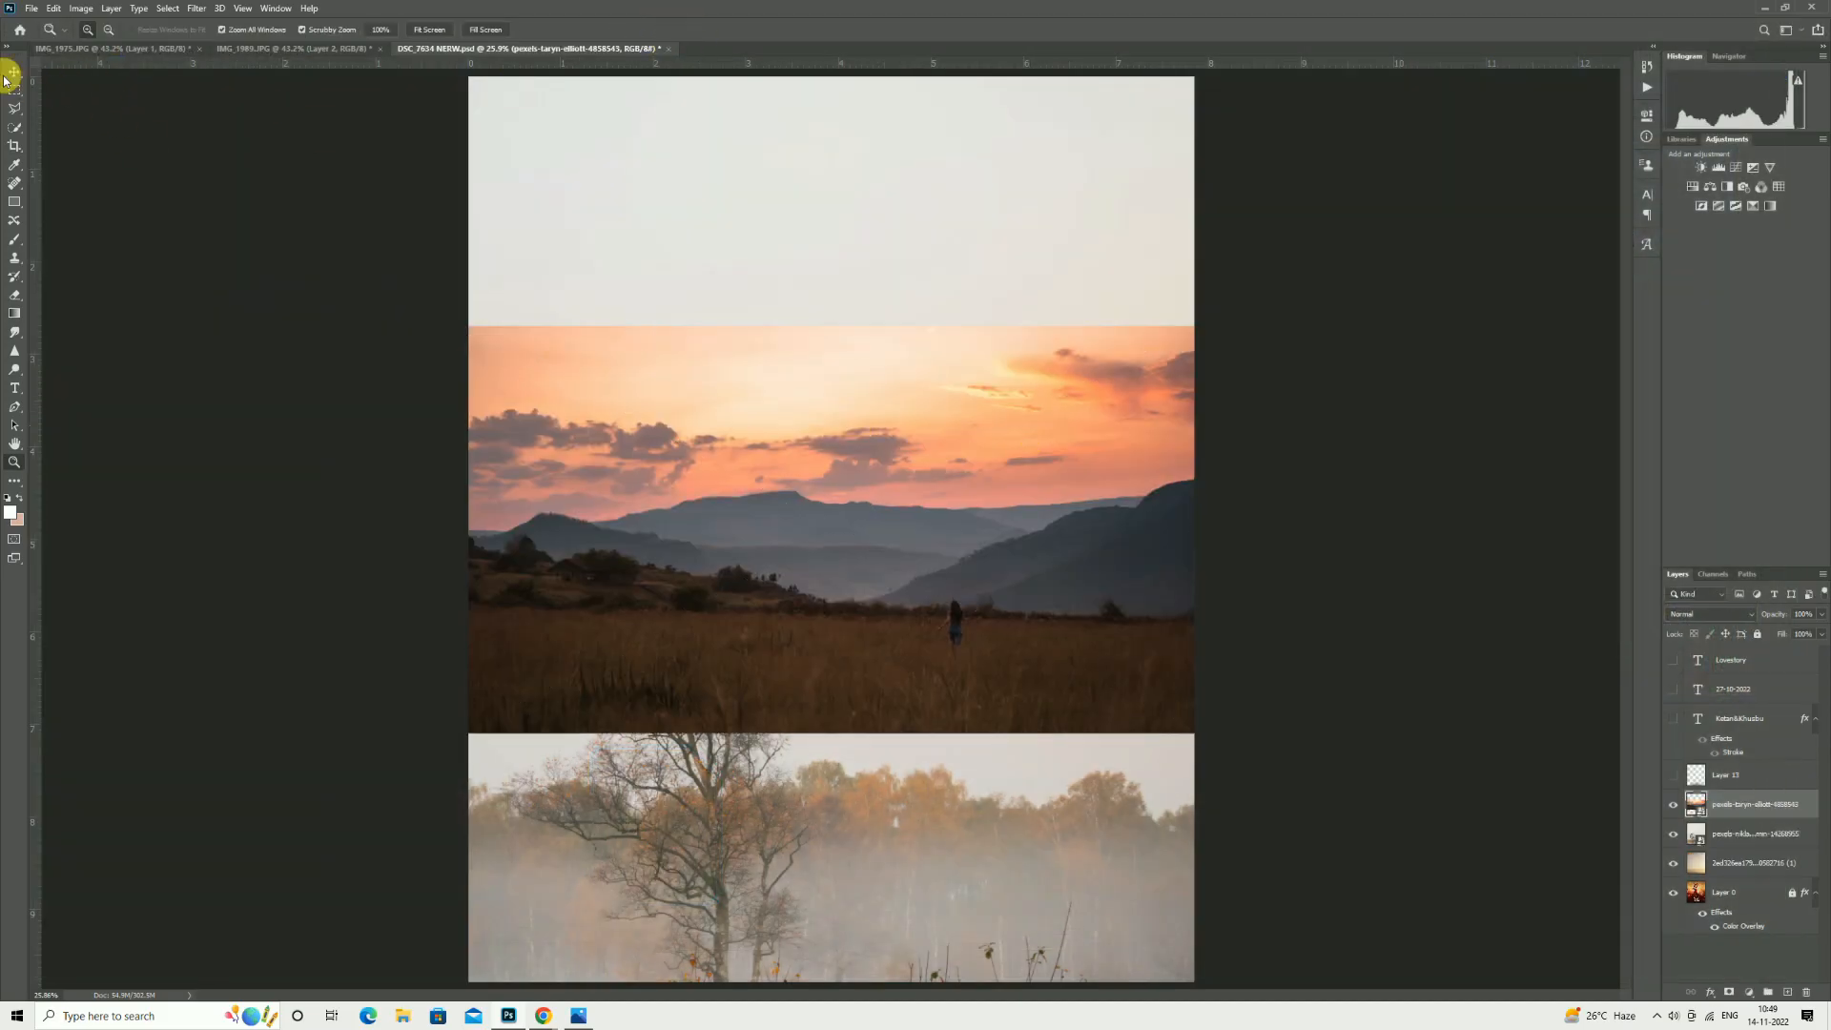
Enlarge and stretch the sunset photo beyond the canvas so its sky fills the page and the mountains sit along the lower edge.
drag(775, 462, 763, 212)
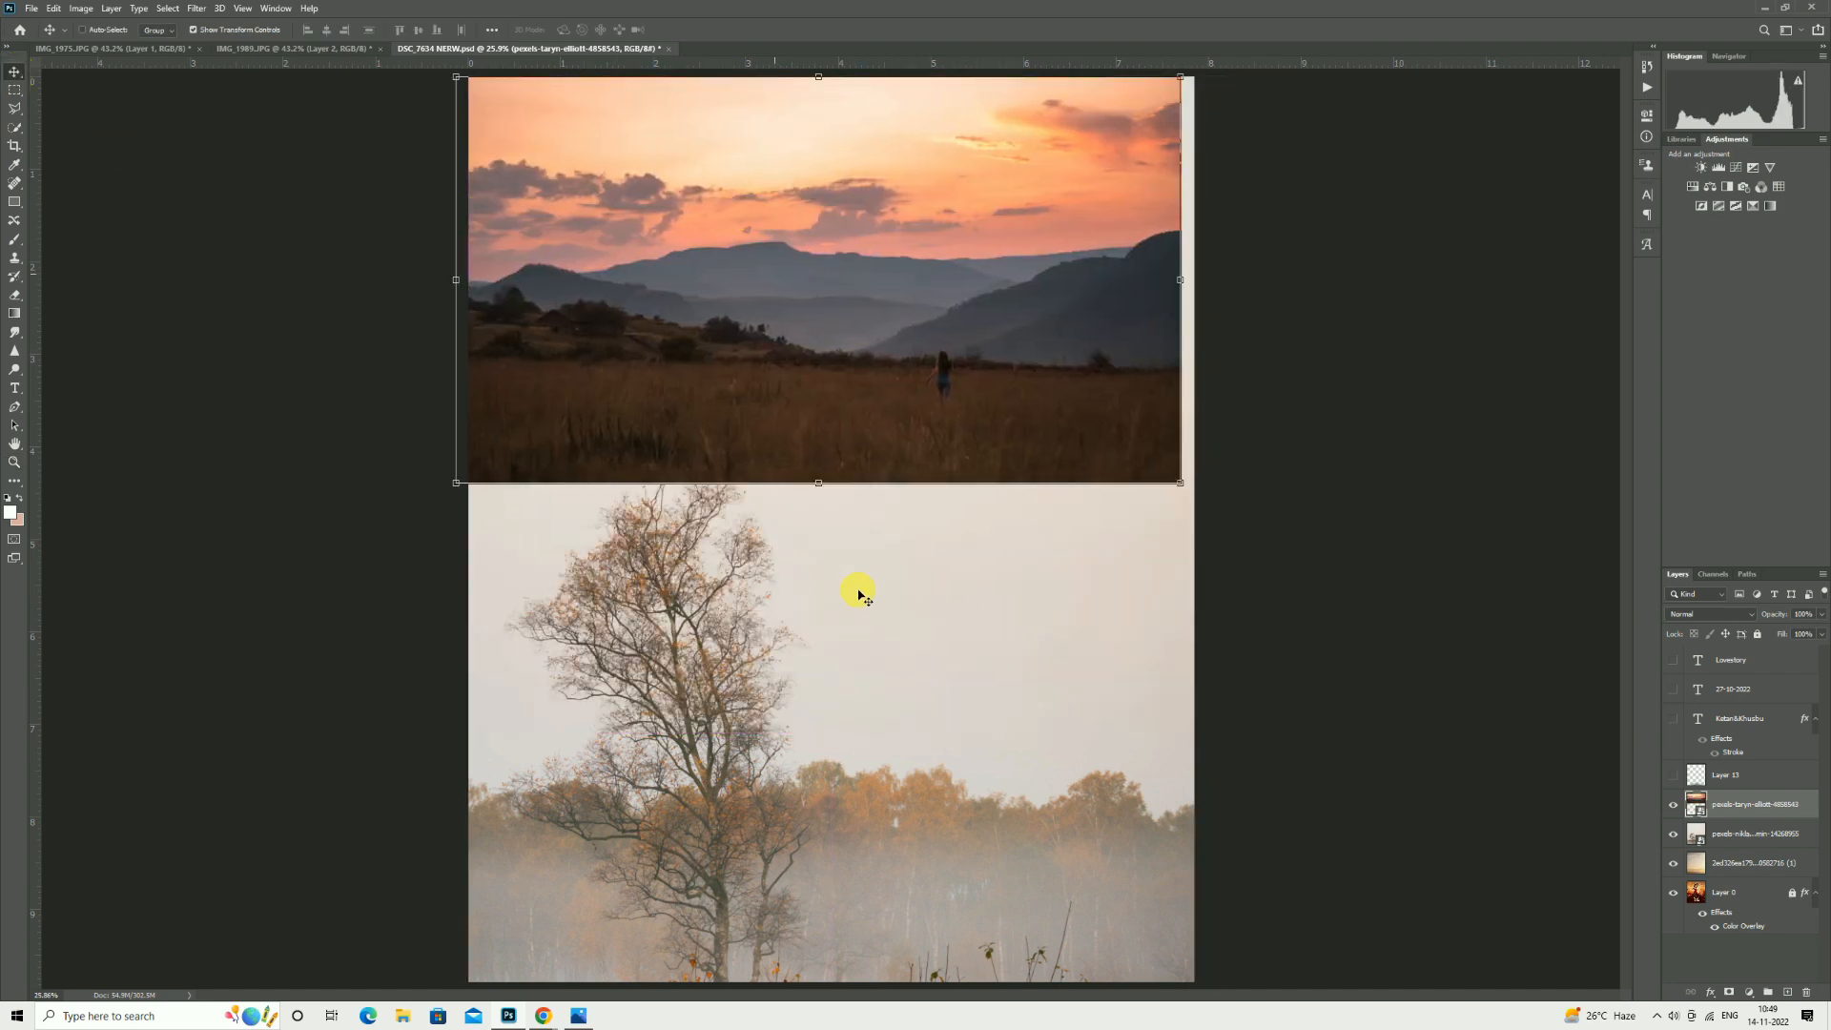
drag(818, 483, 817, 944)
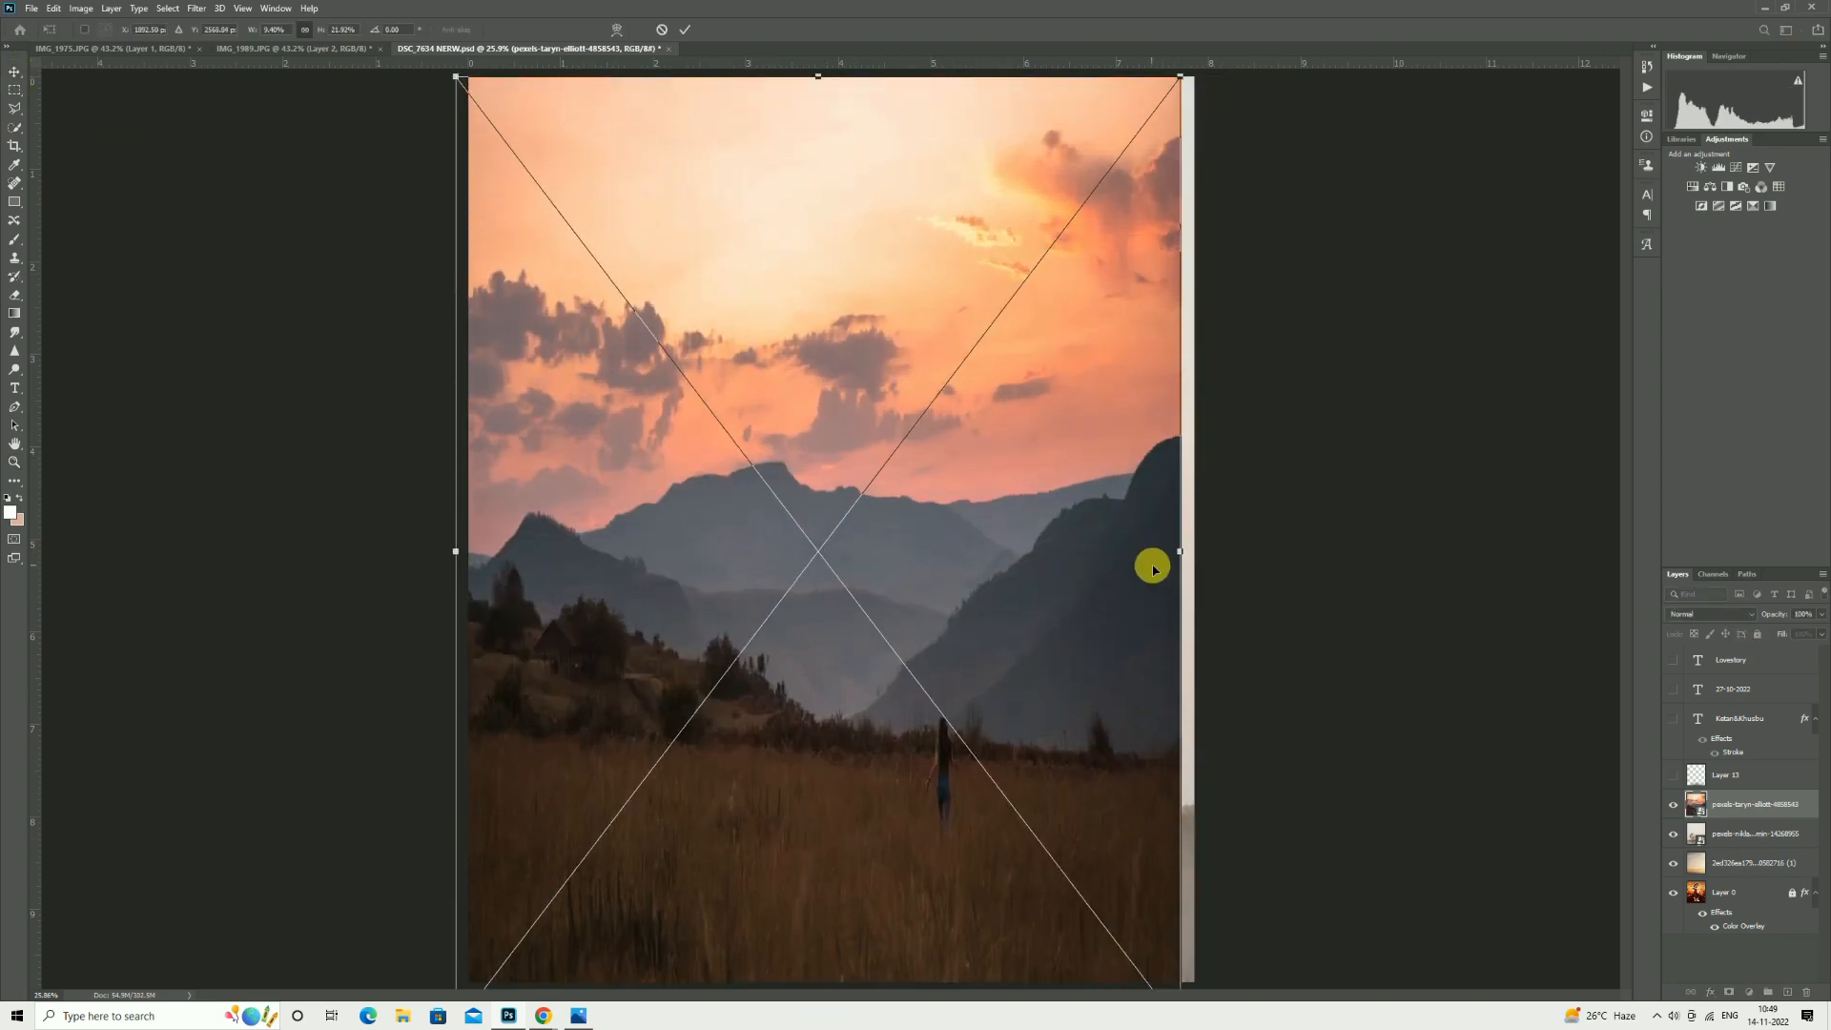
drag(1079, 563, 891, 222)
drag(870, 512, 1504, 1020)
drag(1062, 392, 998, 733)
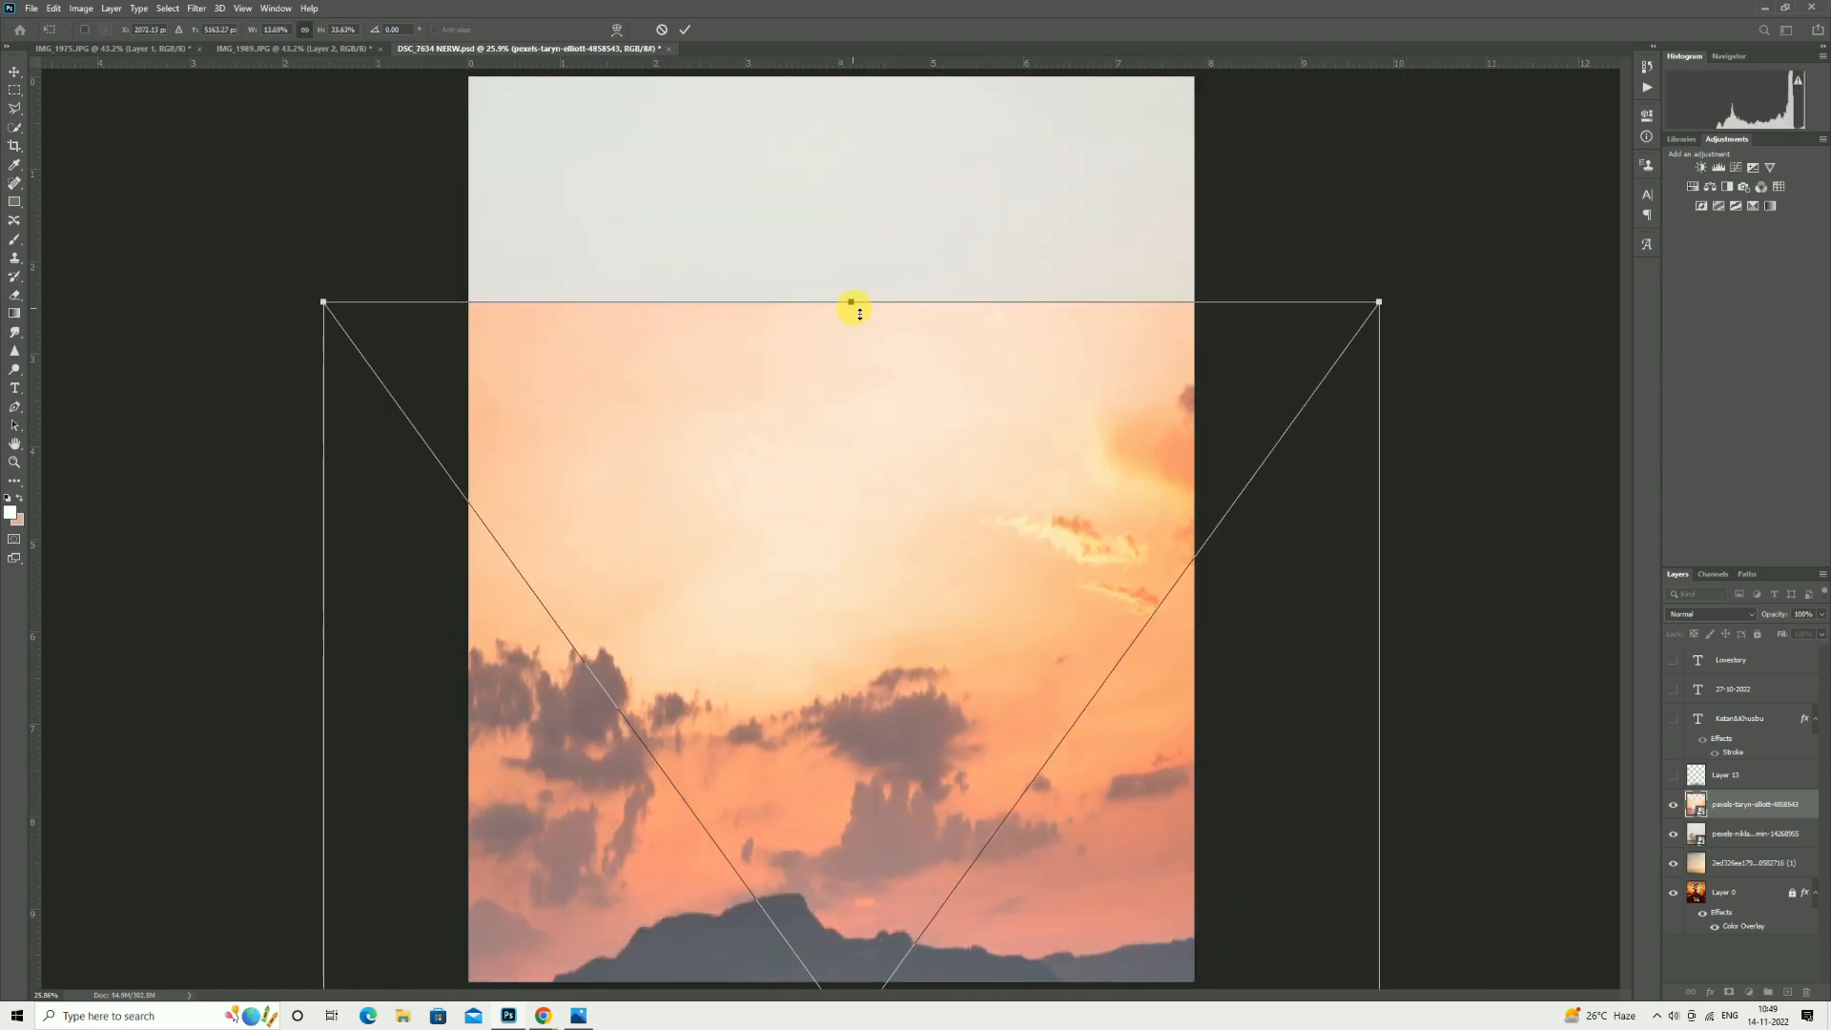
drag(851, 302, 768, 425)
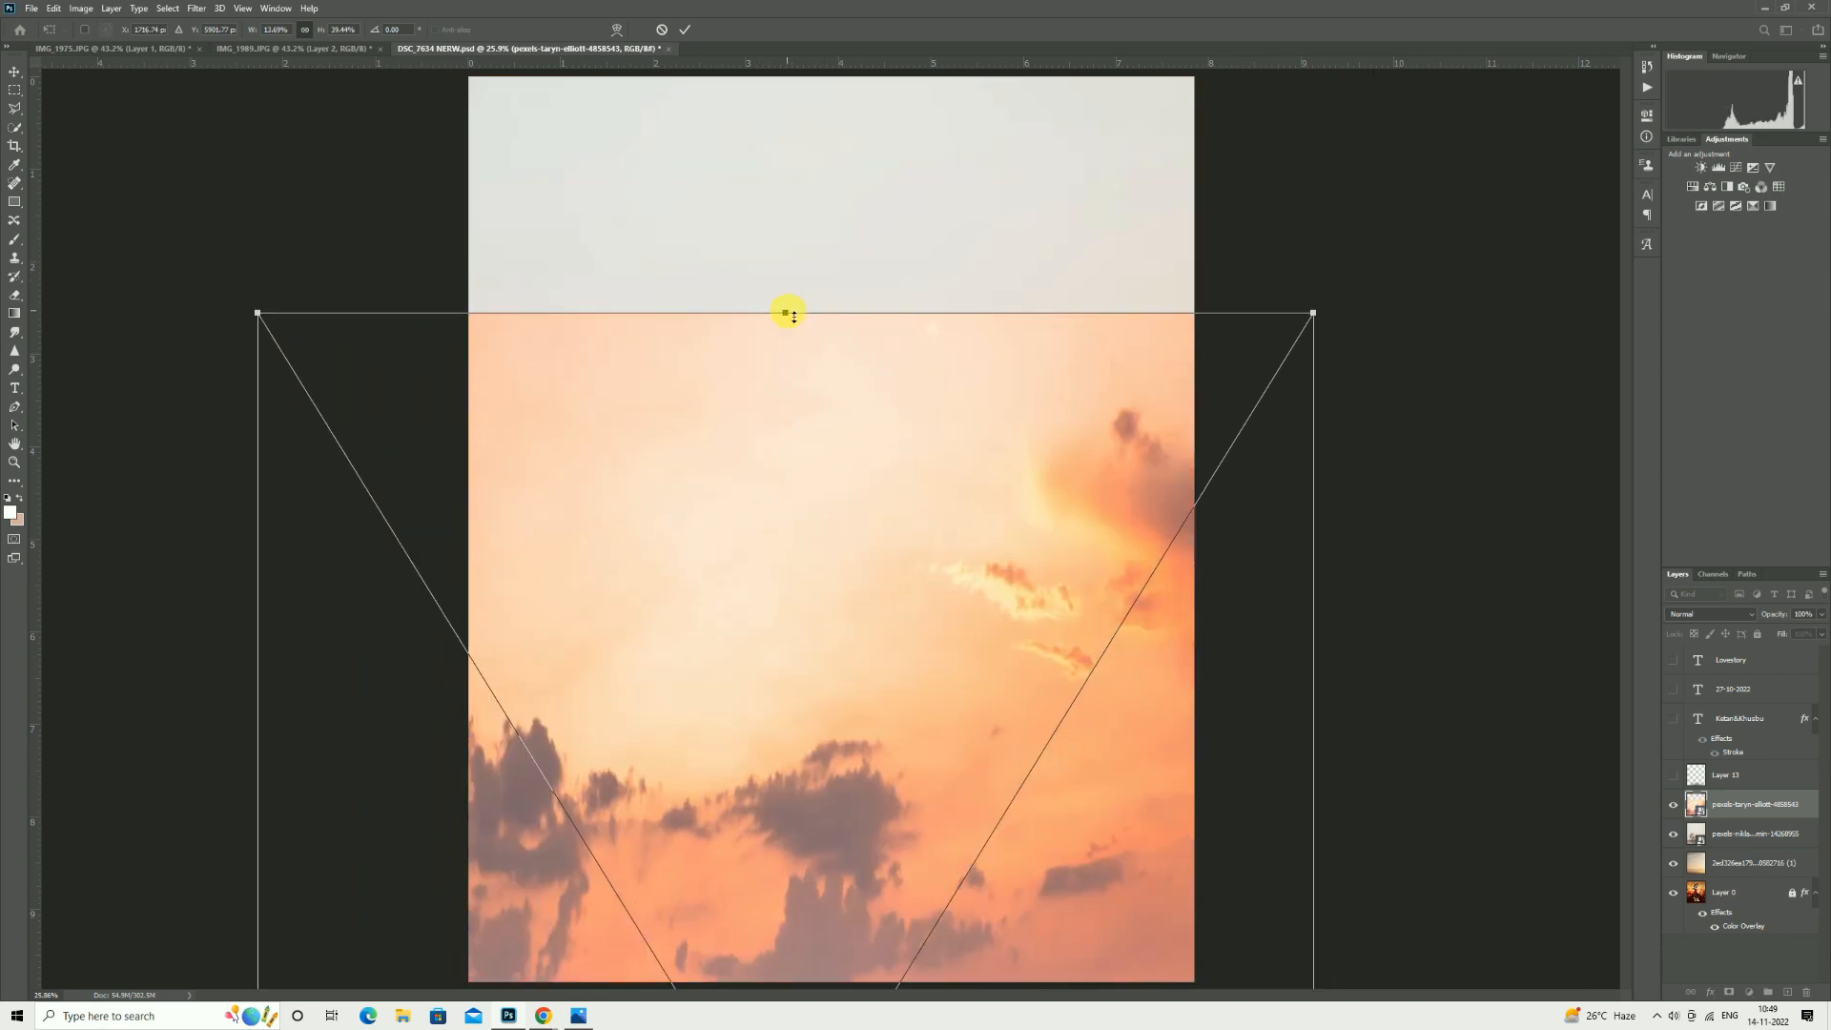
drag(785, 313, 830, 55)
click(686, 30)
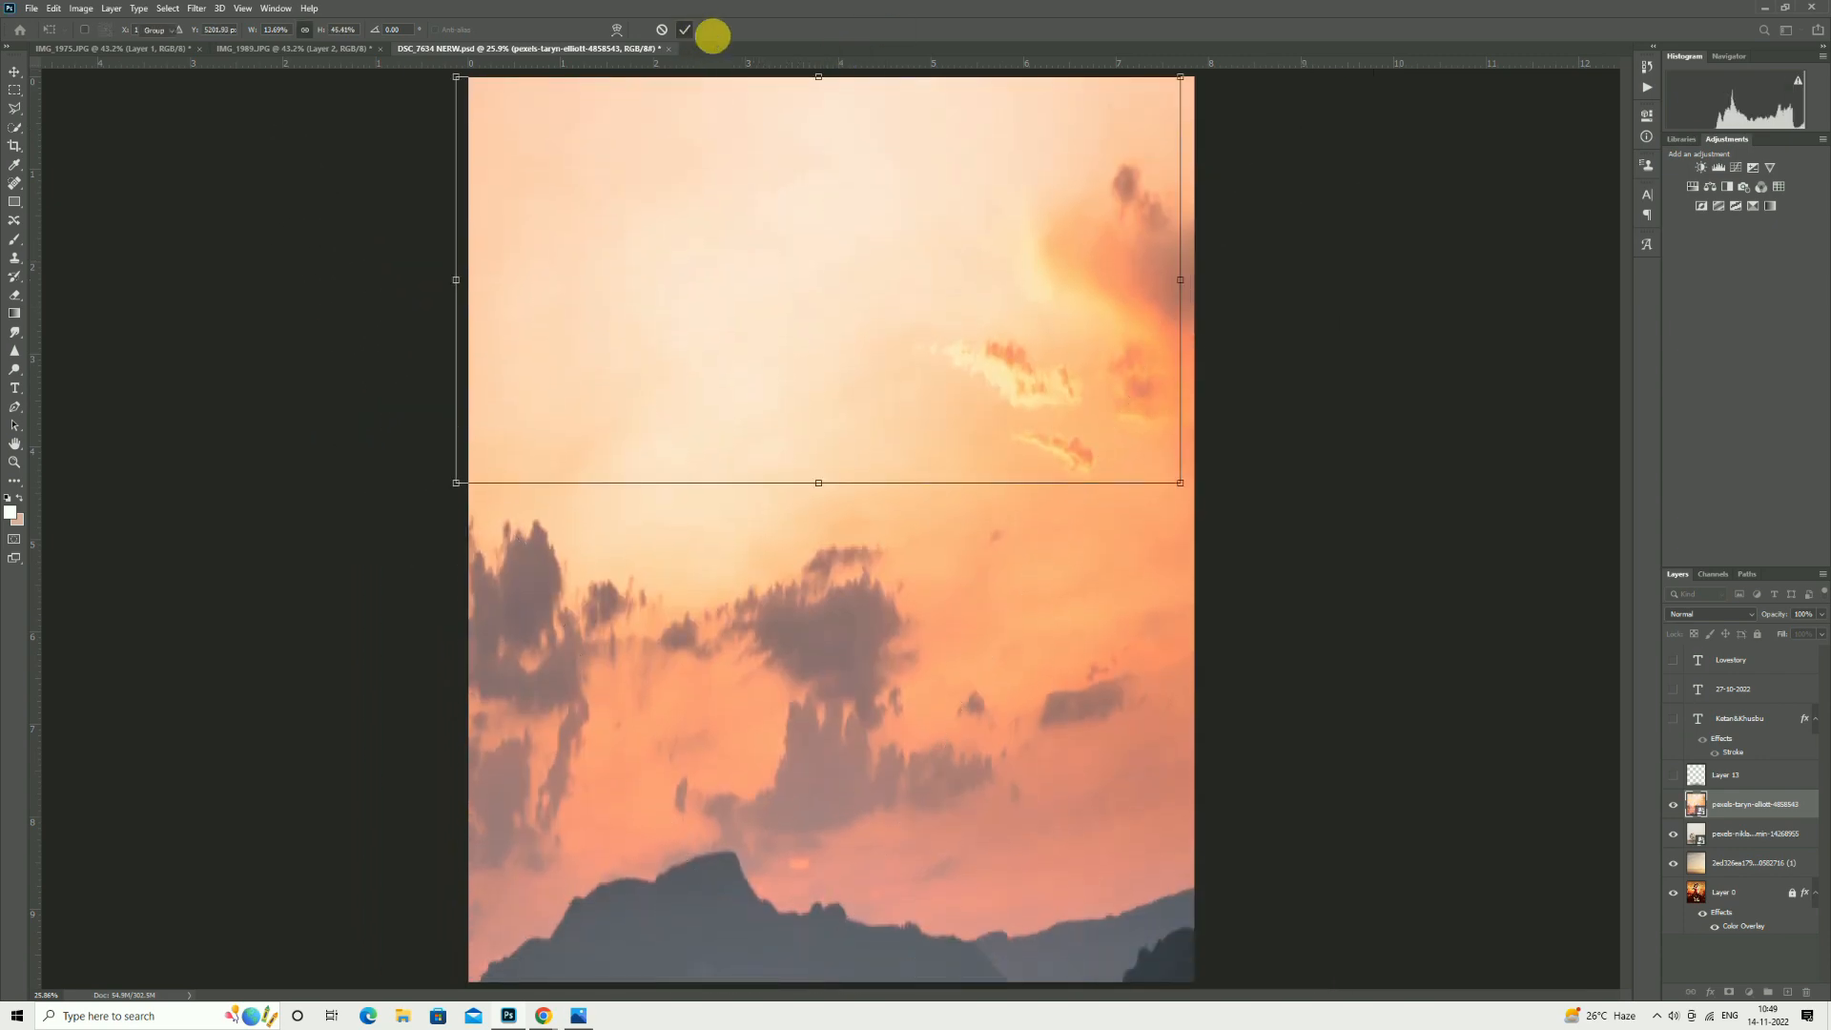
Apply a Gaussian Blur with a radius of about 150 pixels to the stretched sunset layer.
click(173, 10)
click(197, 12)
click(197, 14)
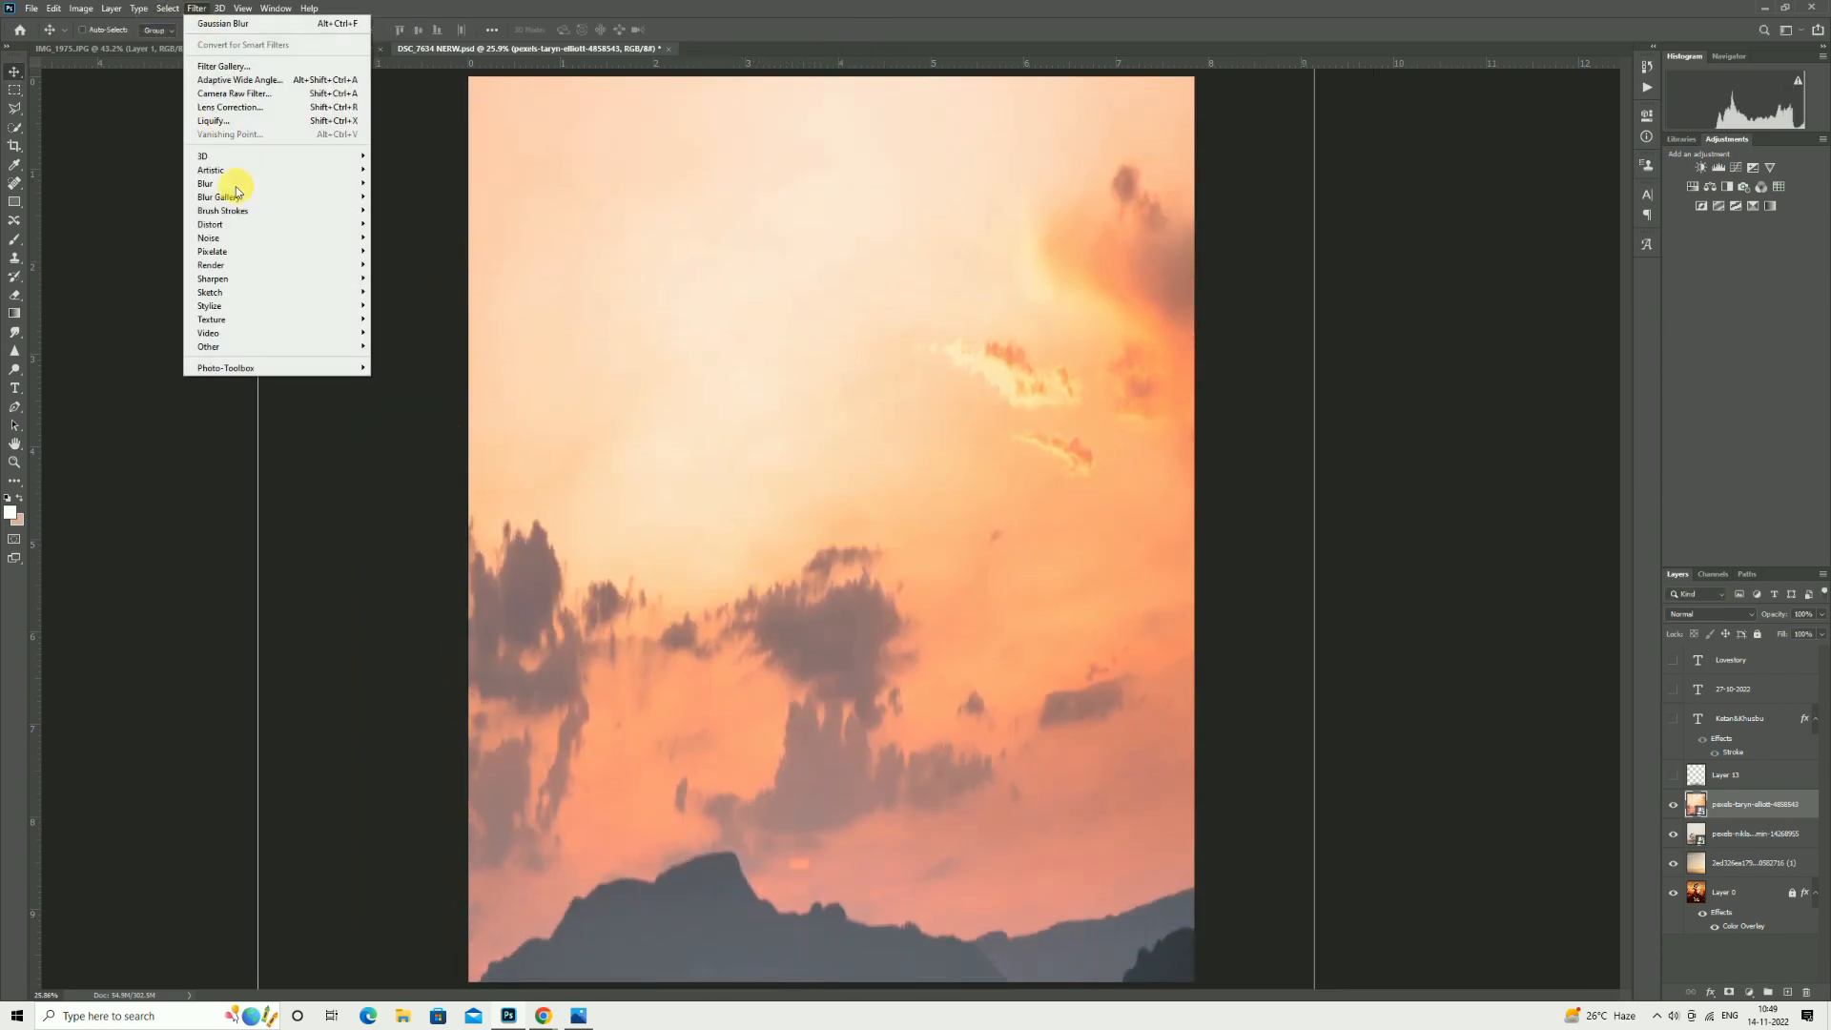
mouse_move(233, 184)
click(405, 238)
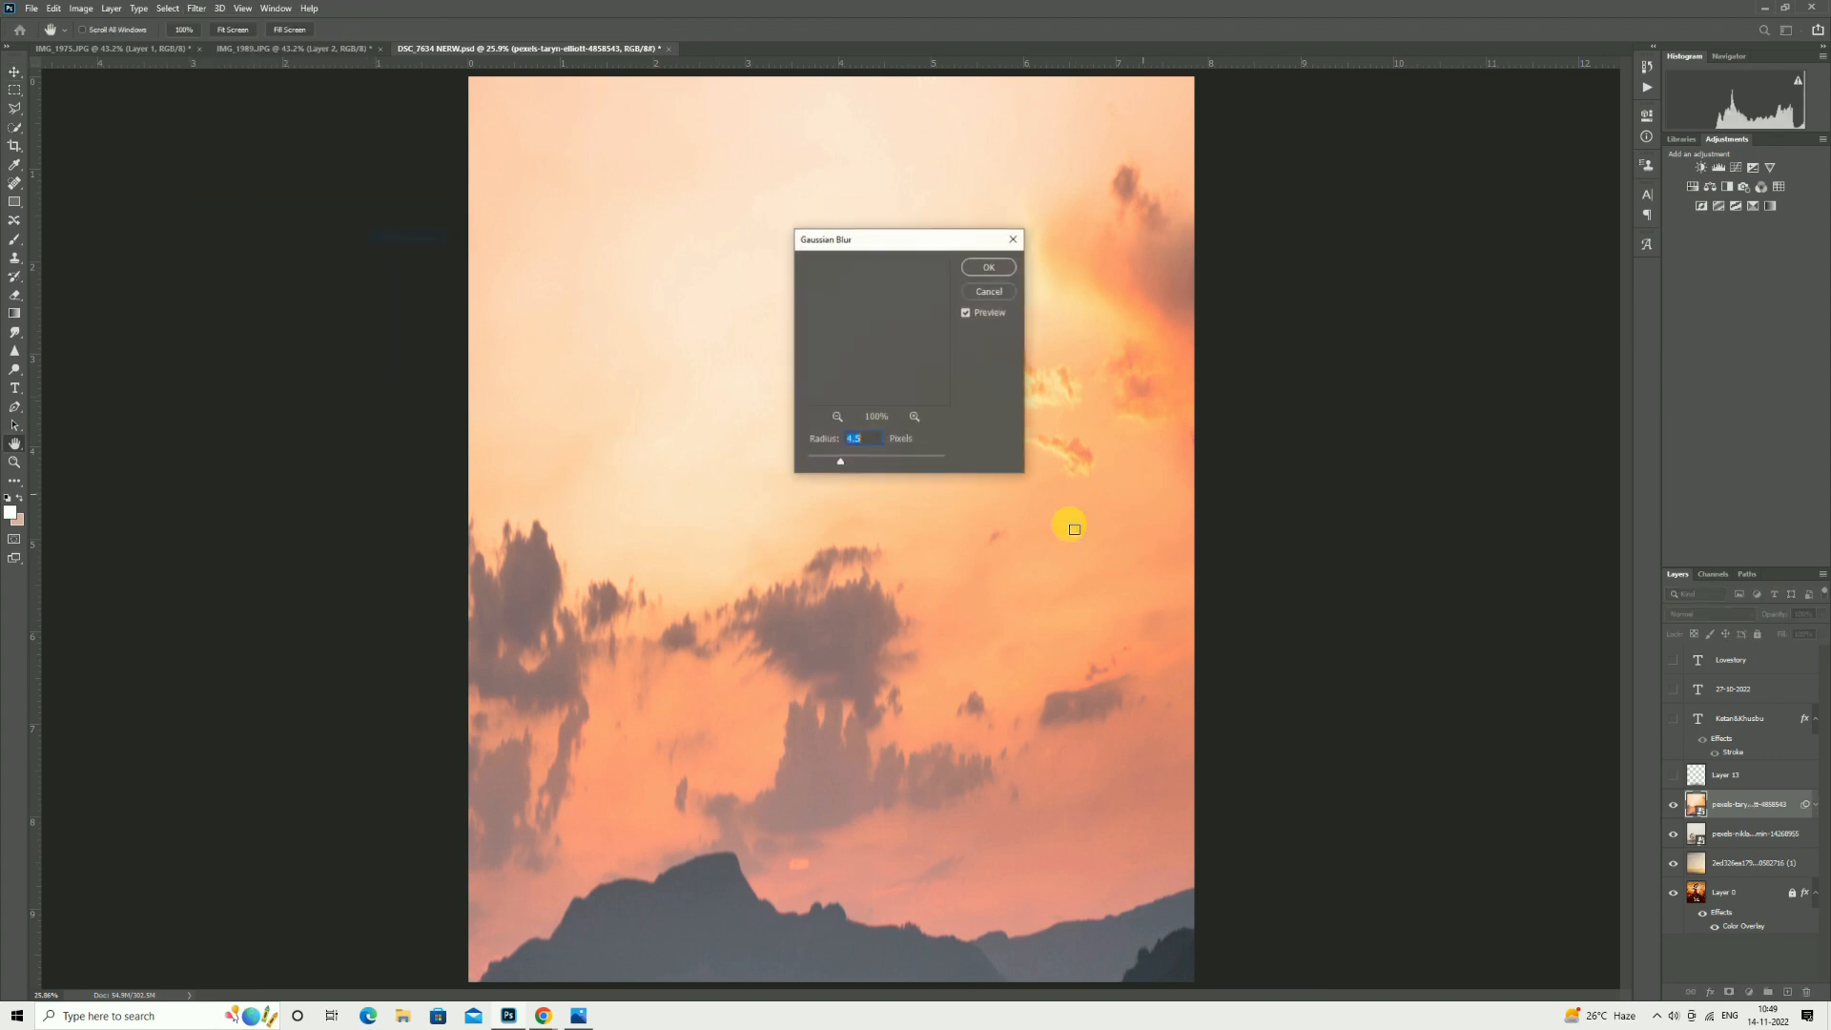
drag(887, 462, 908, 462)
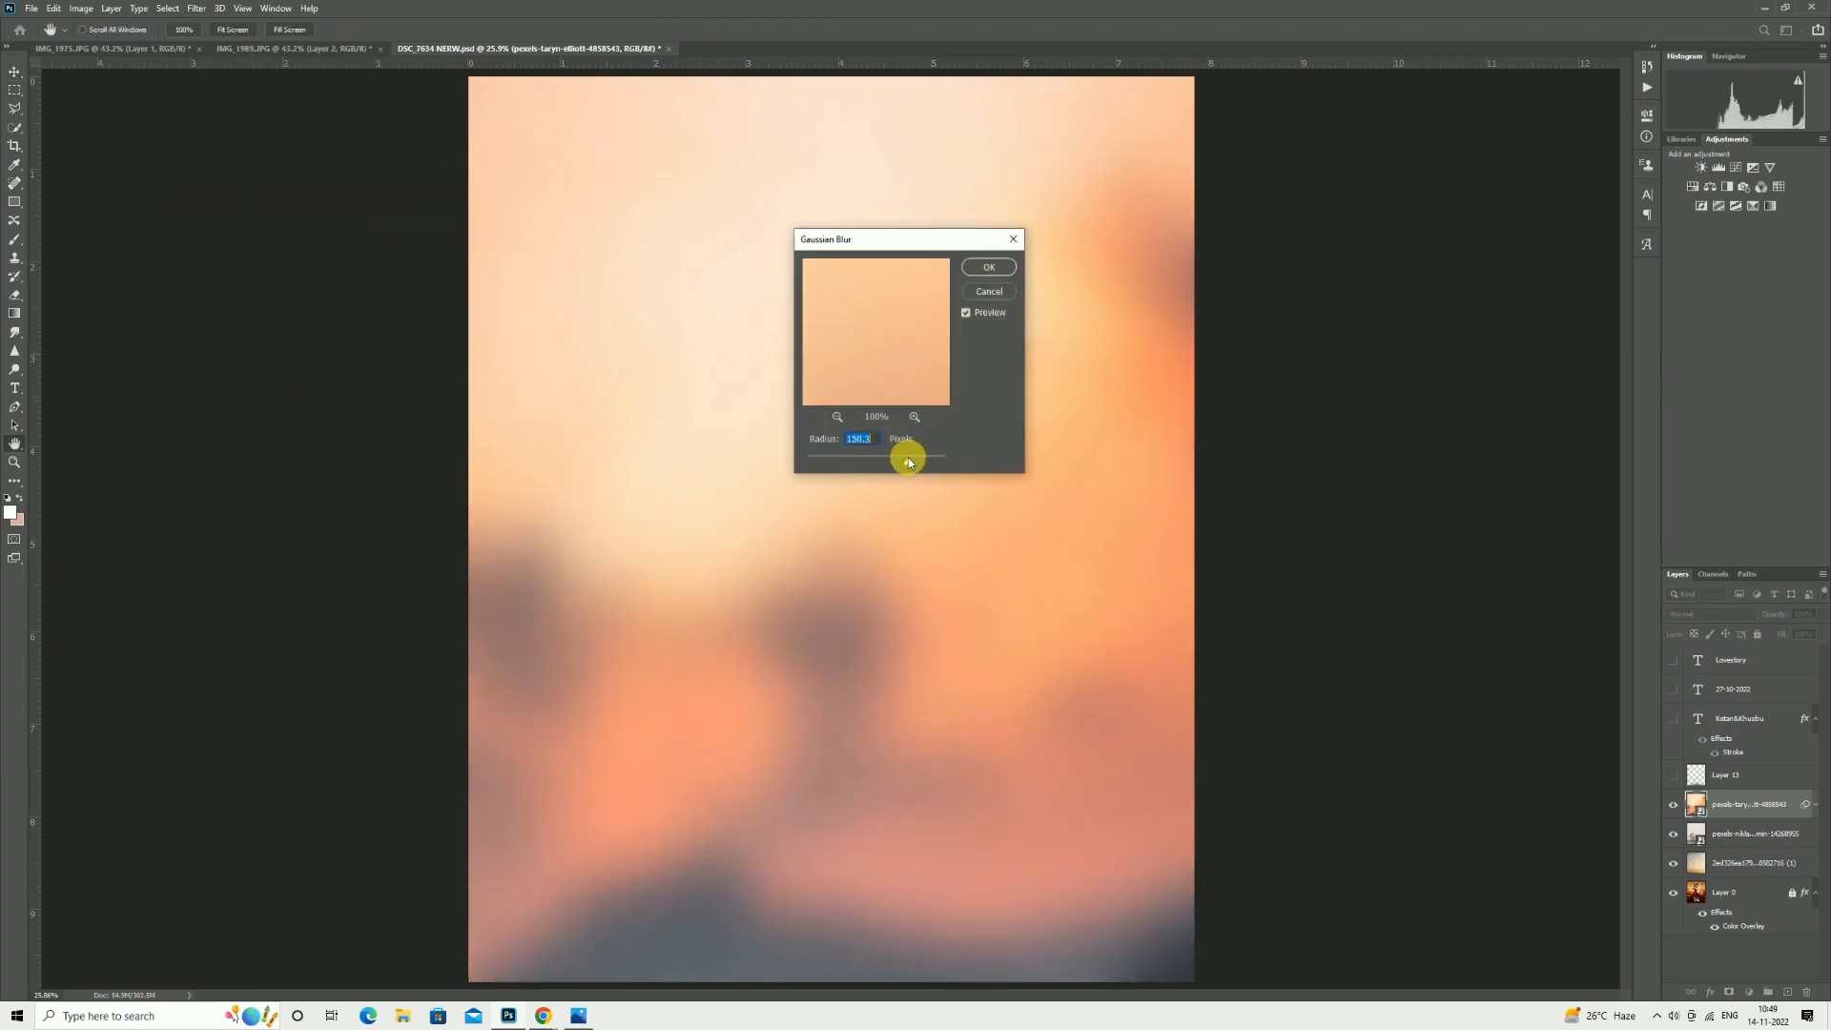
click(988, 267)
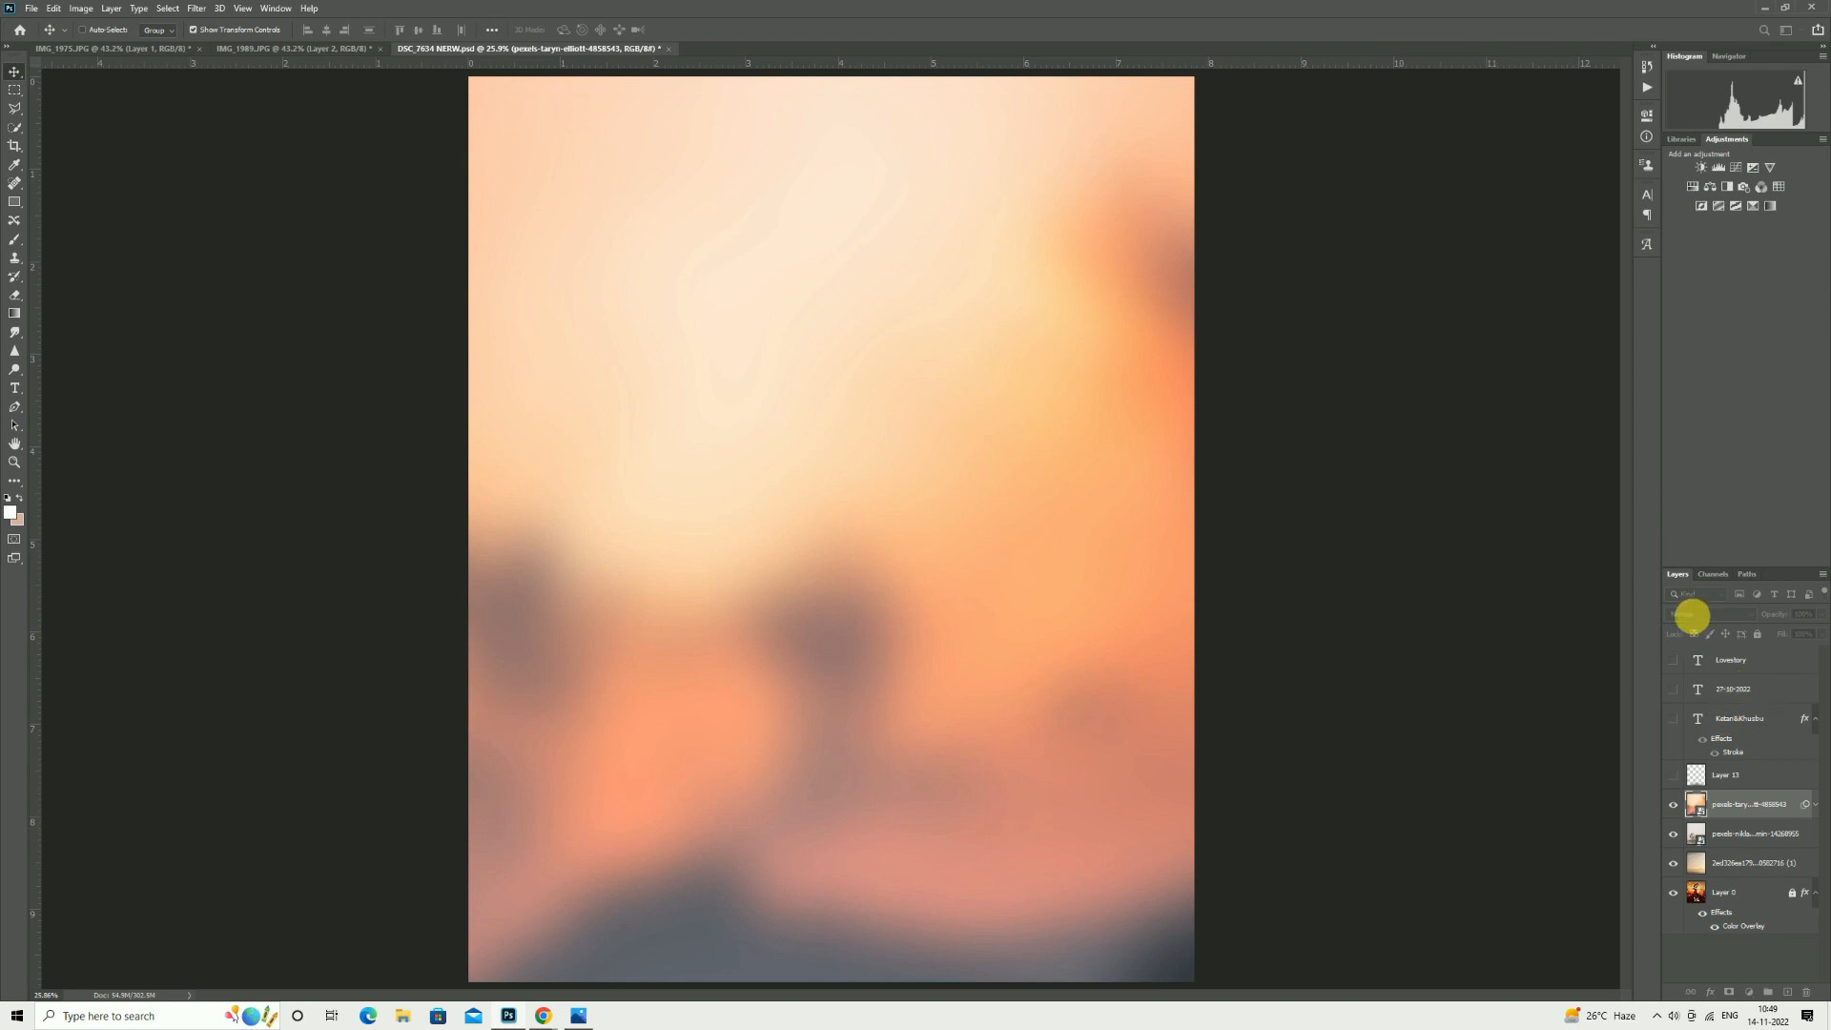
Cycle through blend modes for the blurred sunset layer and settle on Saturation.
double_click(1692, 615)
scroll(1694, 616, down, 3)
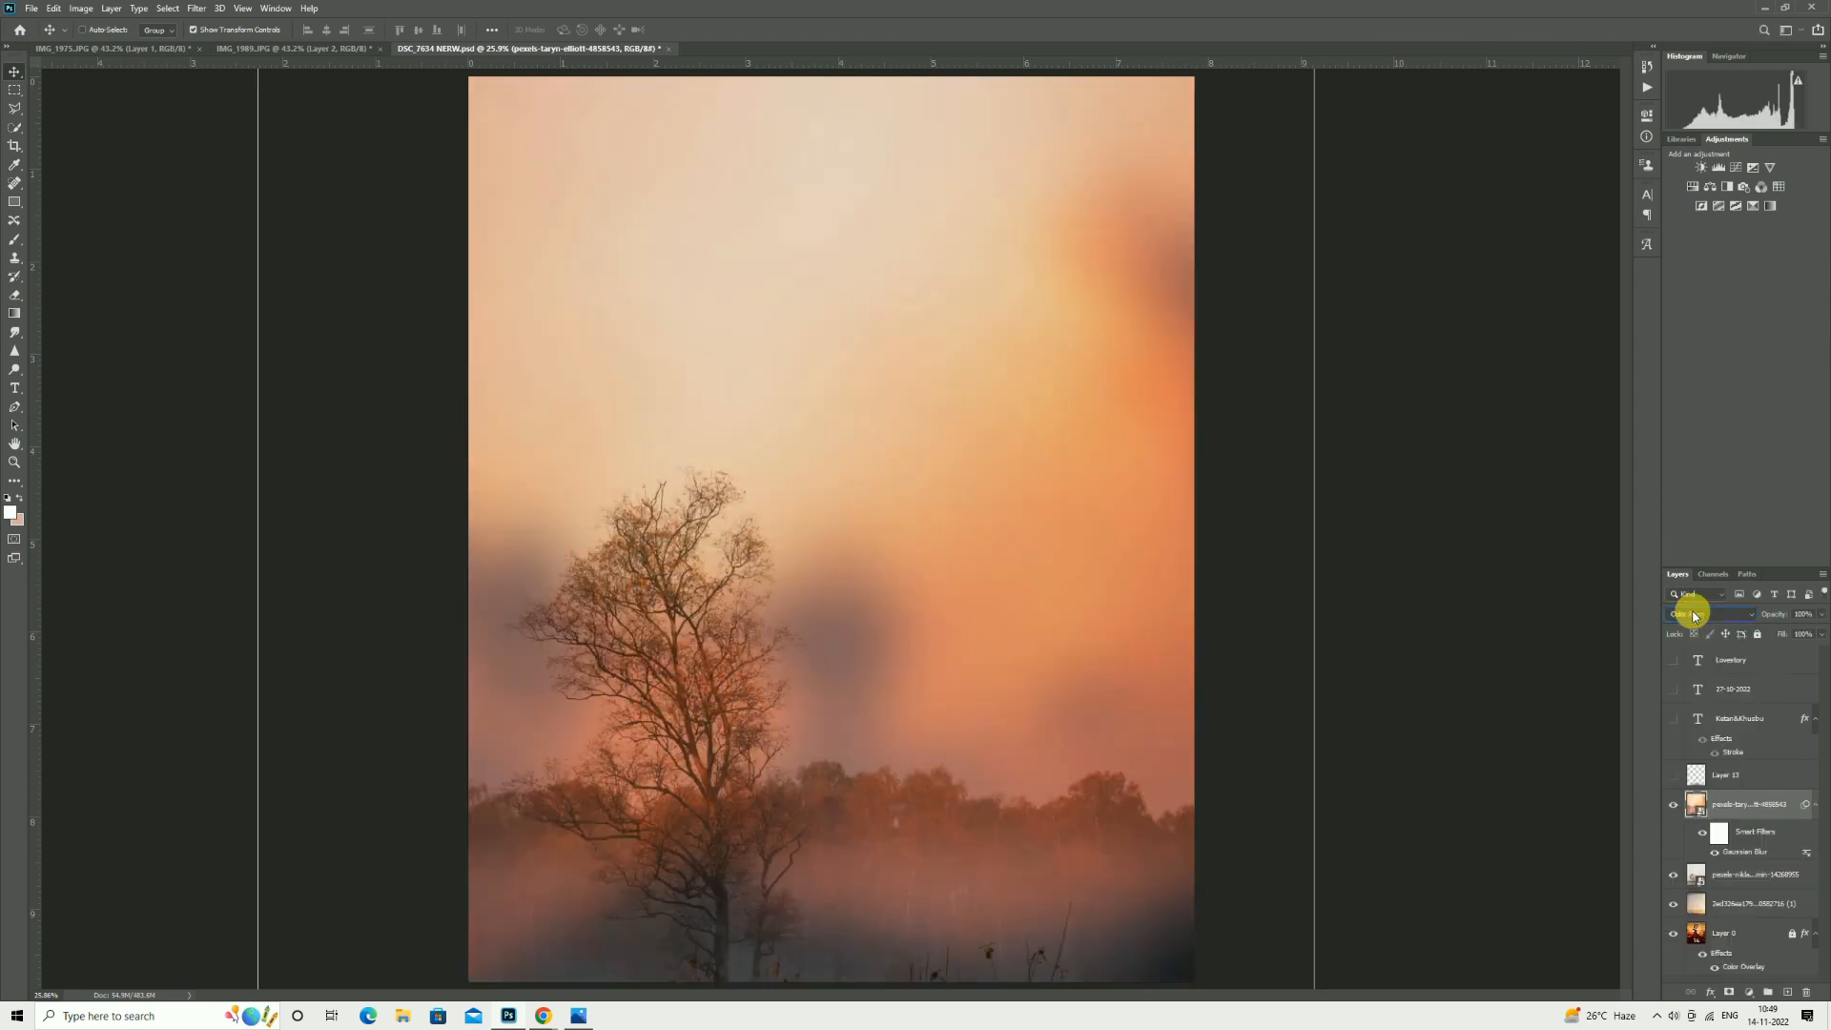
scroll(1693, 615, down, 8)
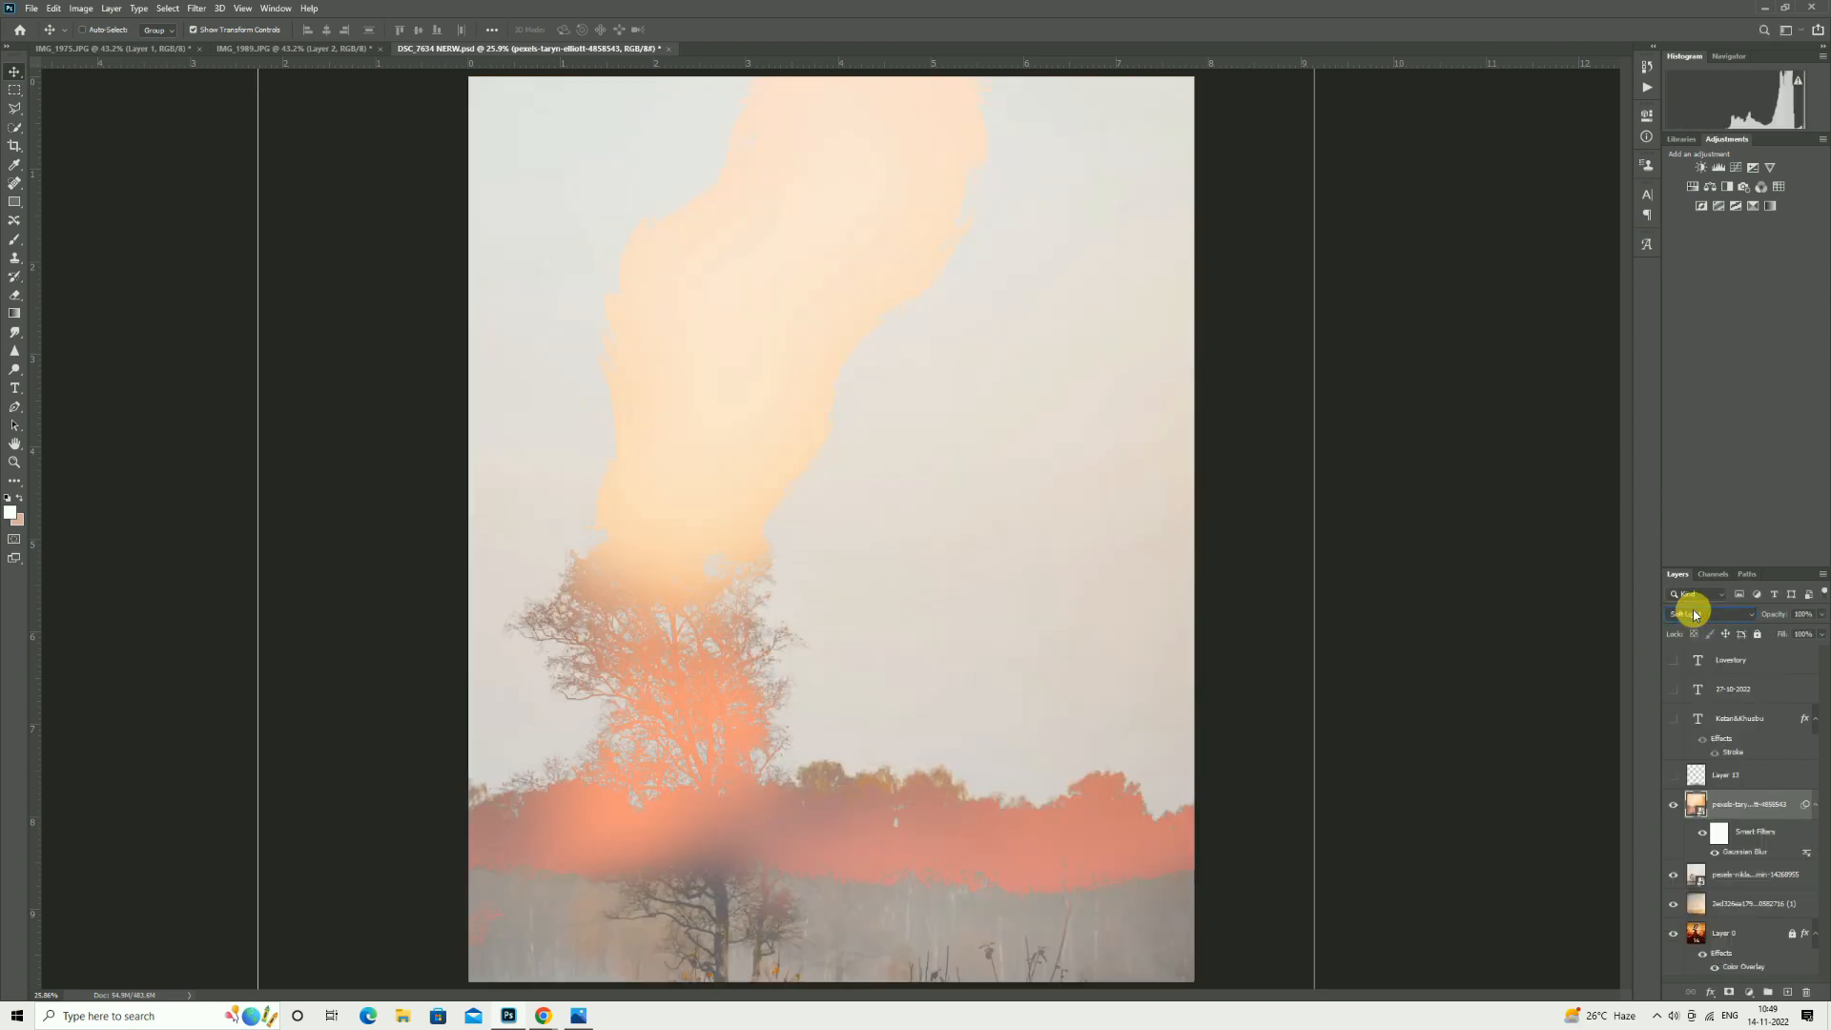
scroll(1693, 615, down, 2)
scroll(1694, 615, down, 8)
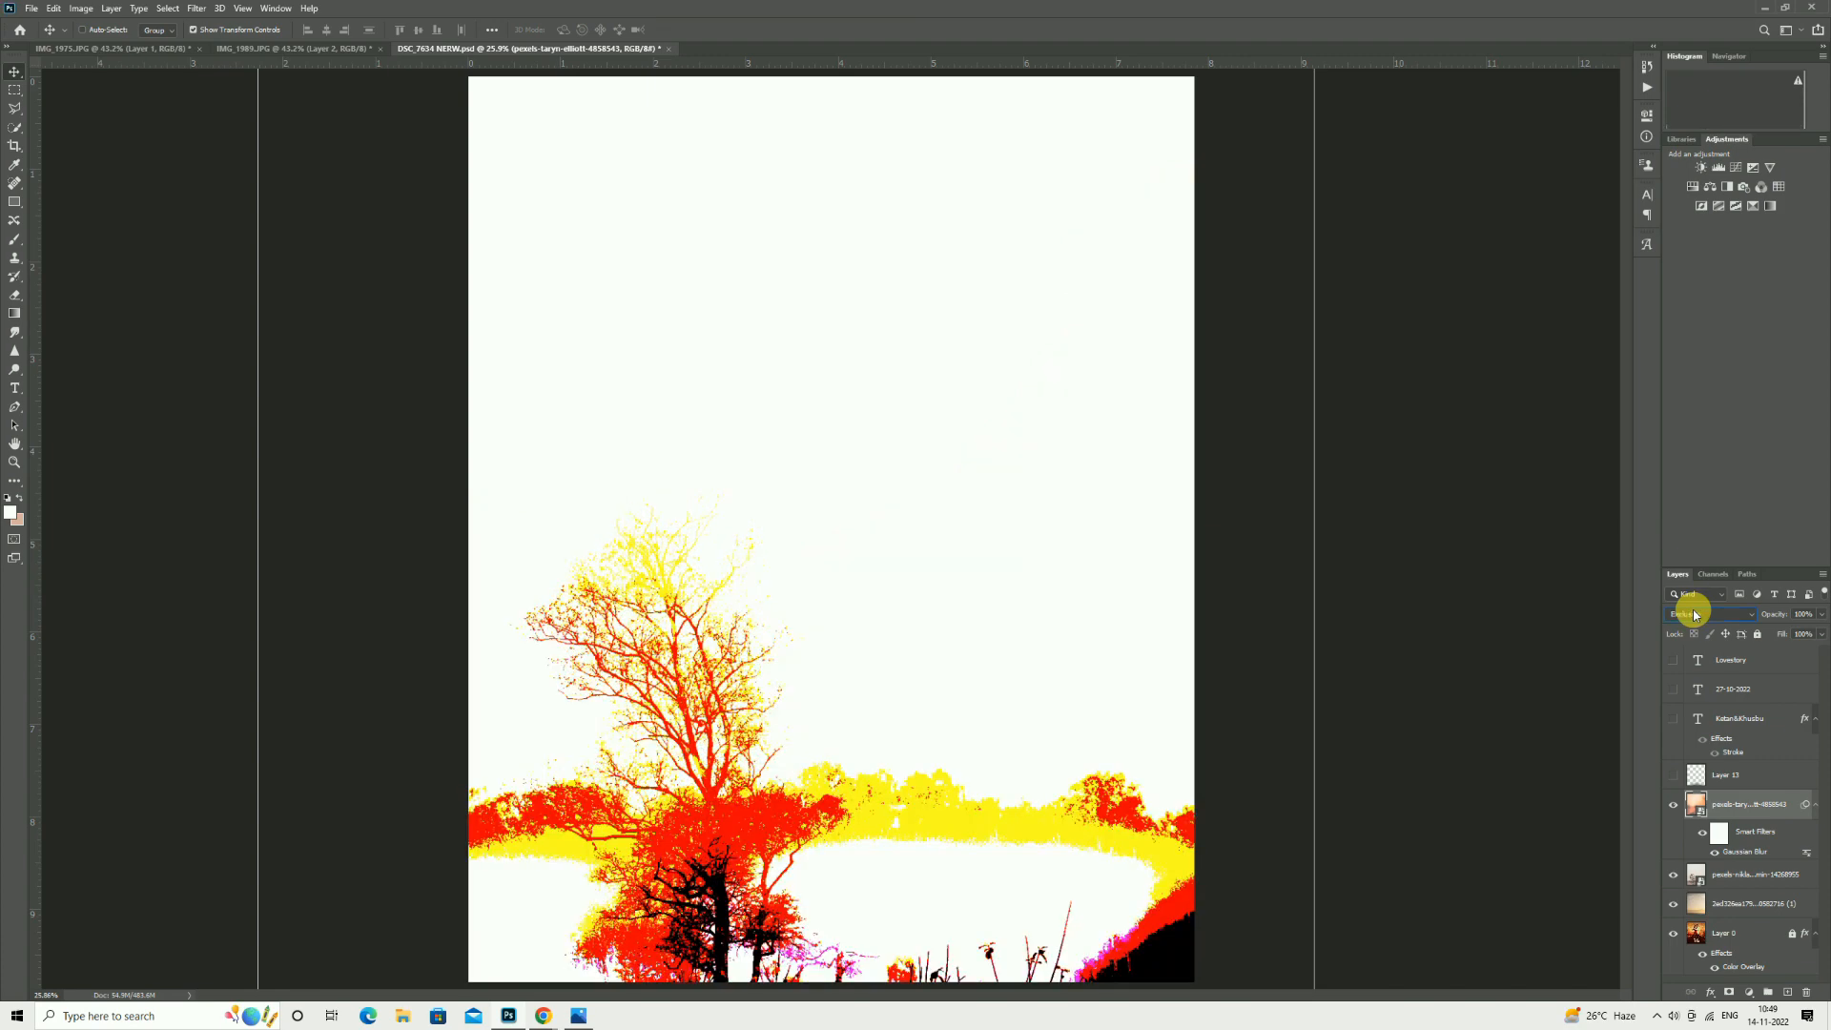
scroll(1694, 615, down, 2)
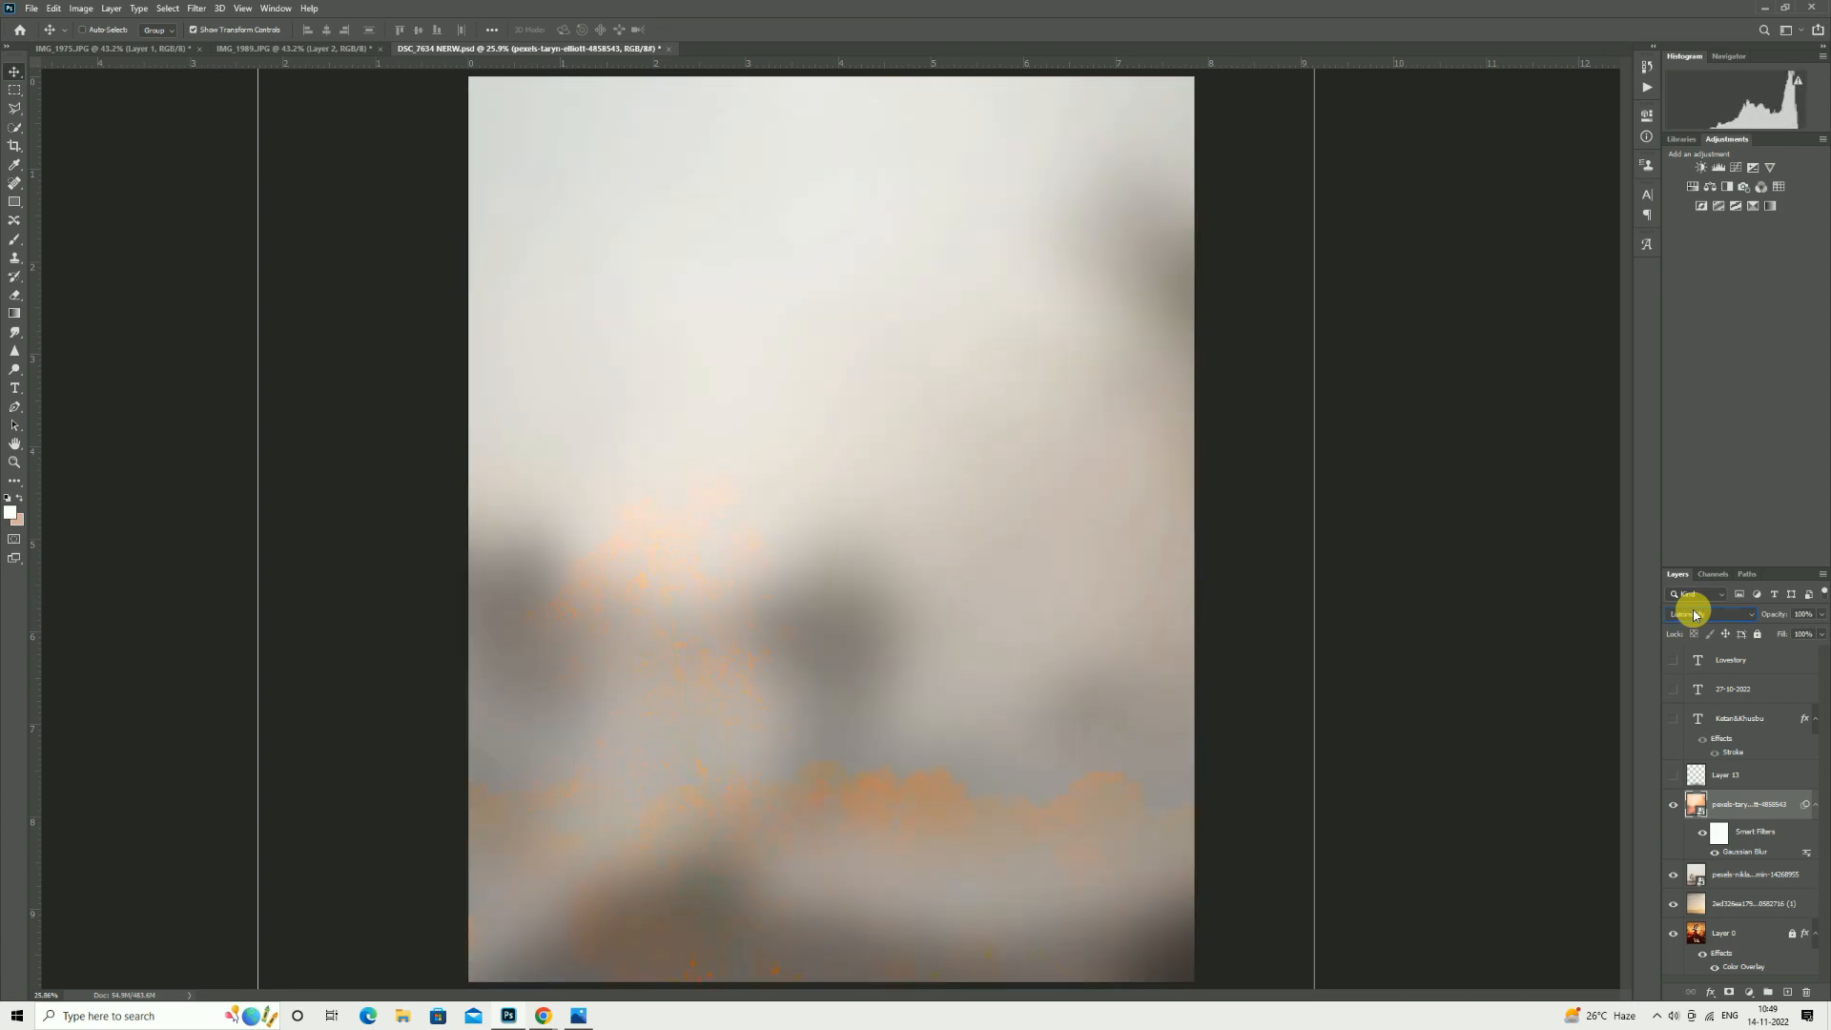
scroll(1693, 613, up, 1)
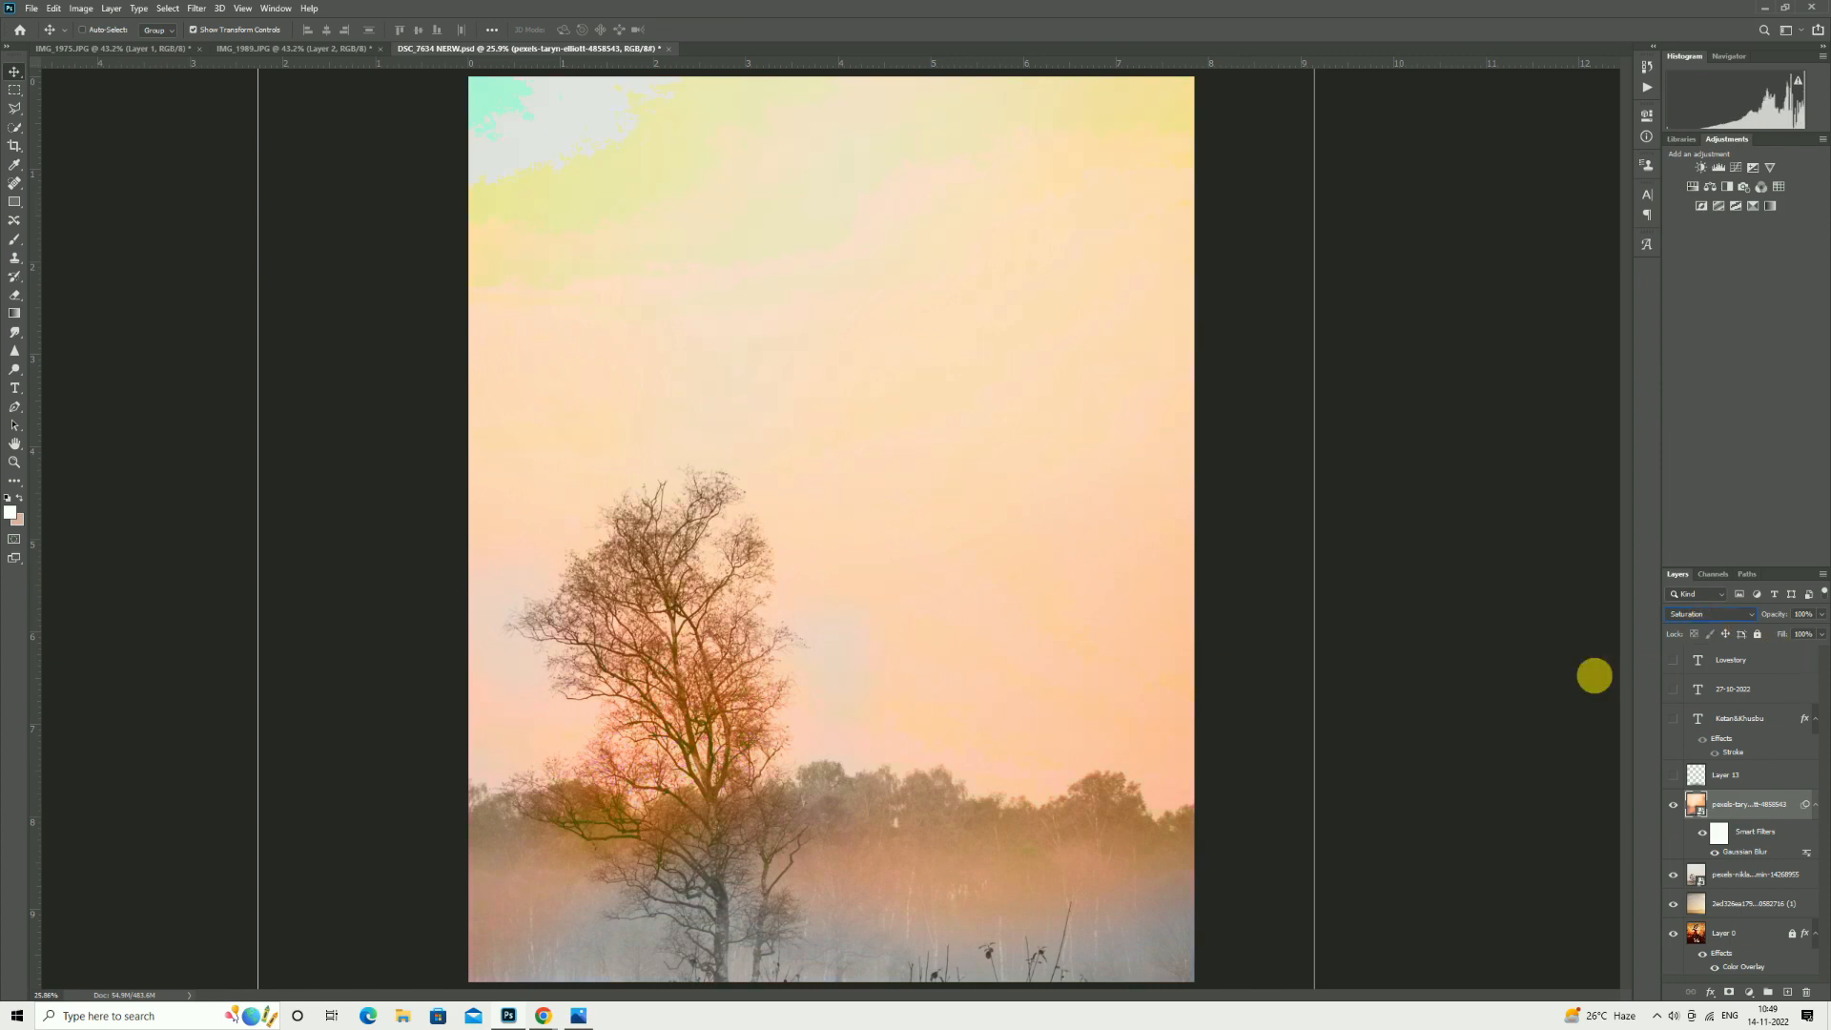
Try small shifts of the blurred sunset layer, and reduce it to 9% opacity and 52% fill.
drag(915, 558, 871, 516)
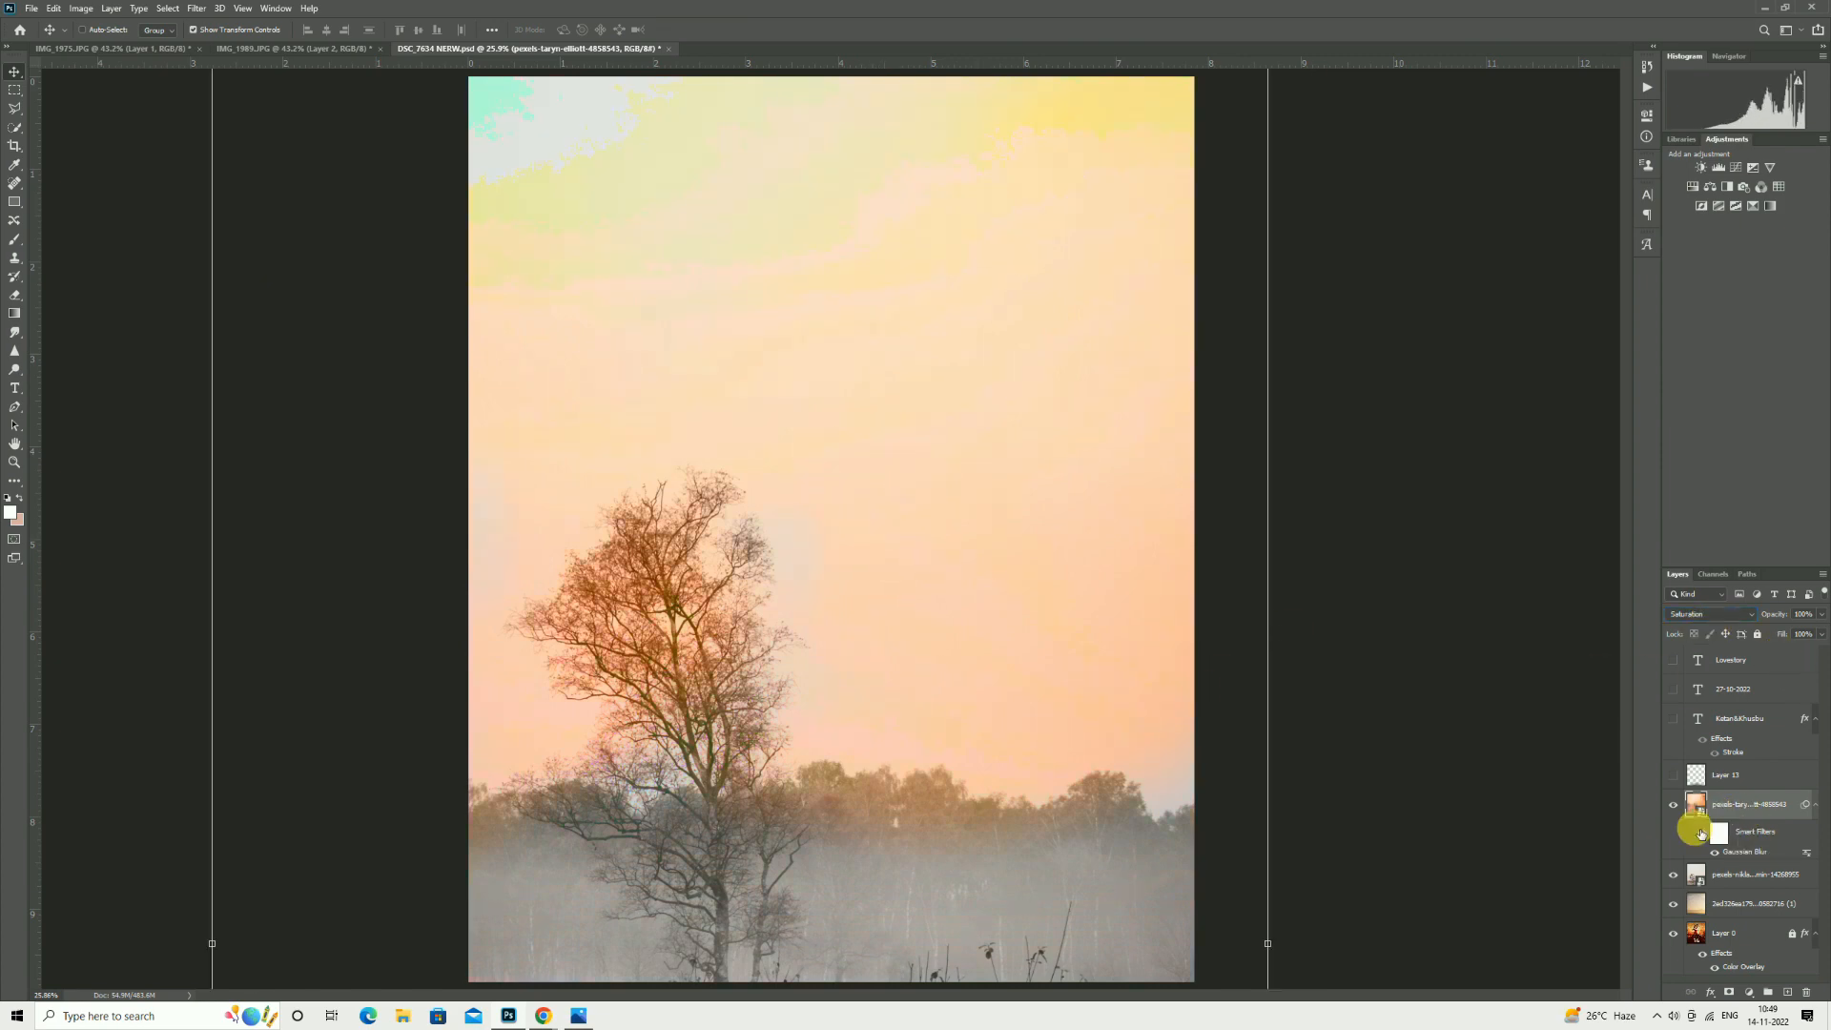
drag(808, 635, 859, 707)
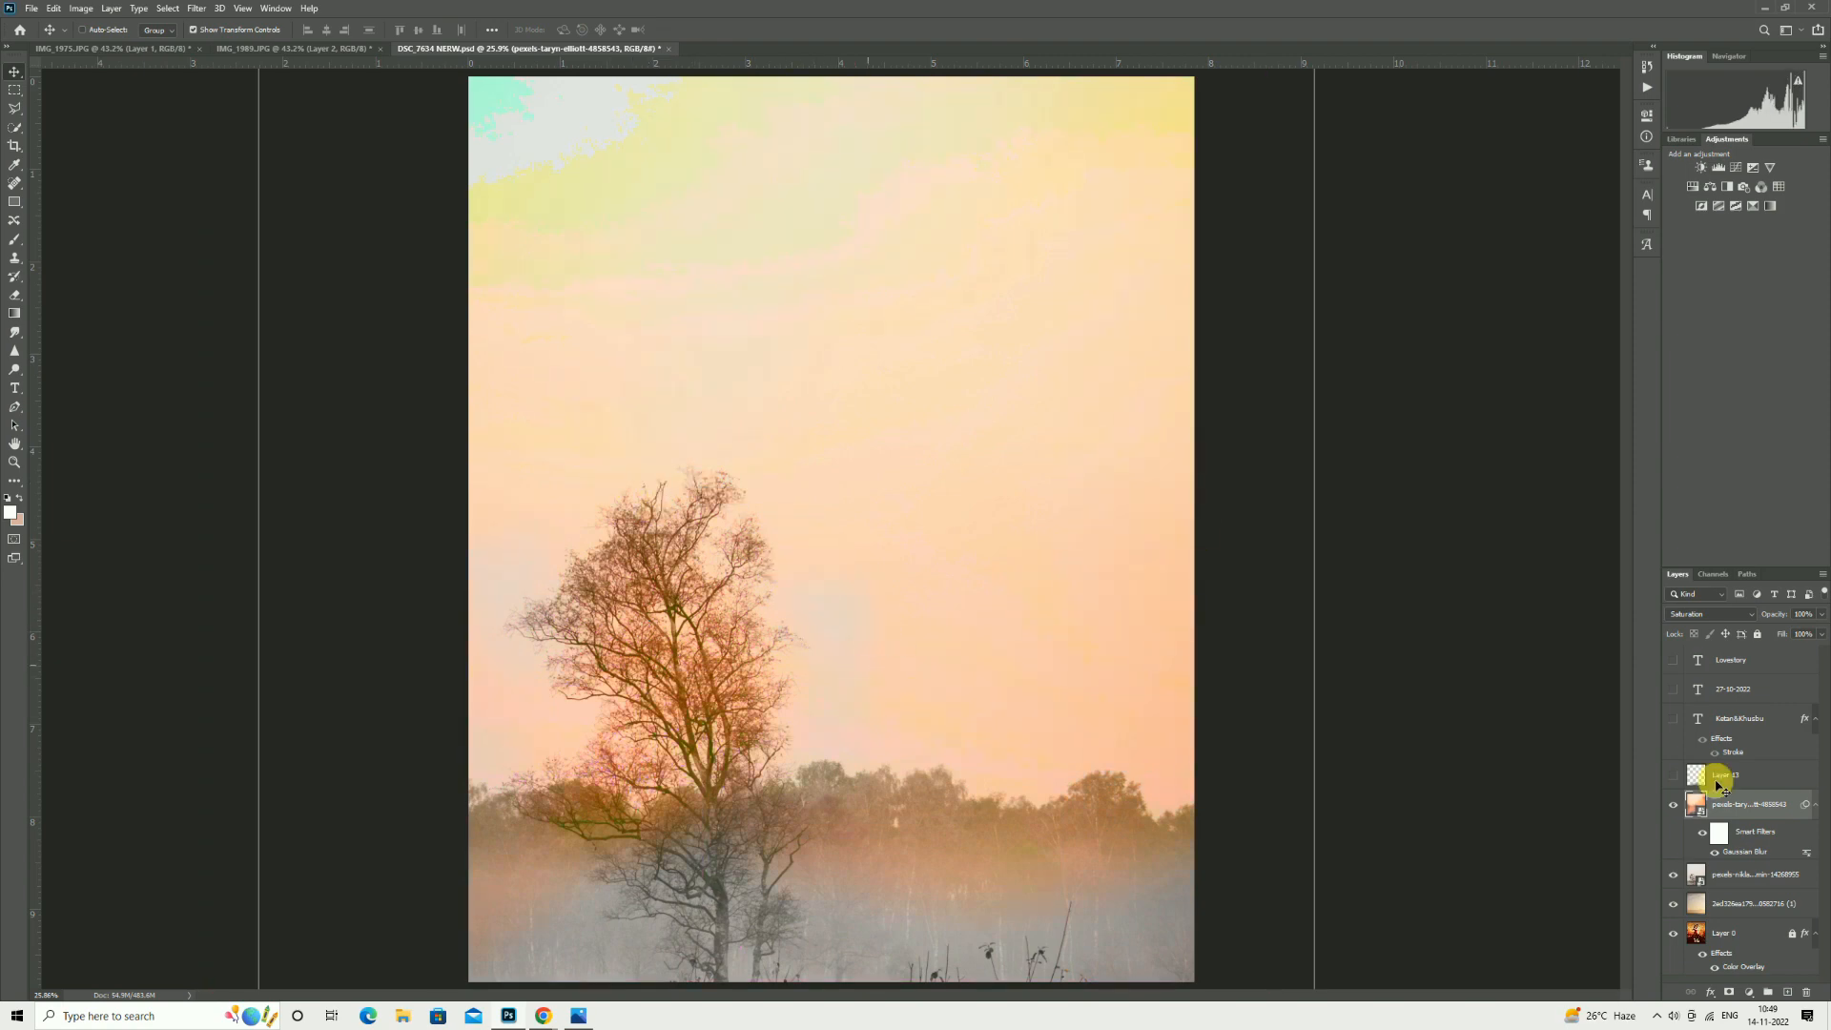
drag(1774, 618, 1741, 637)
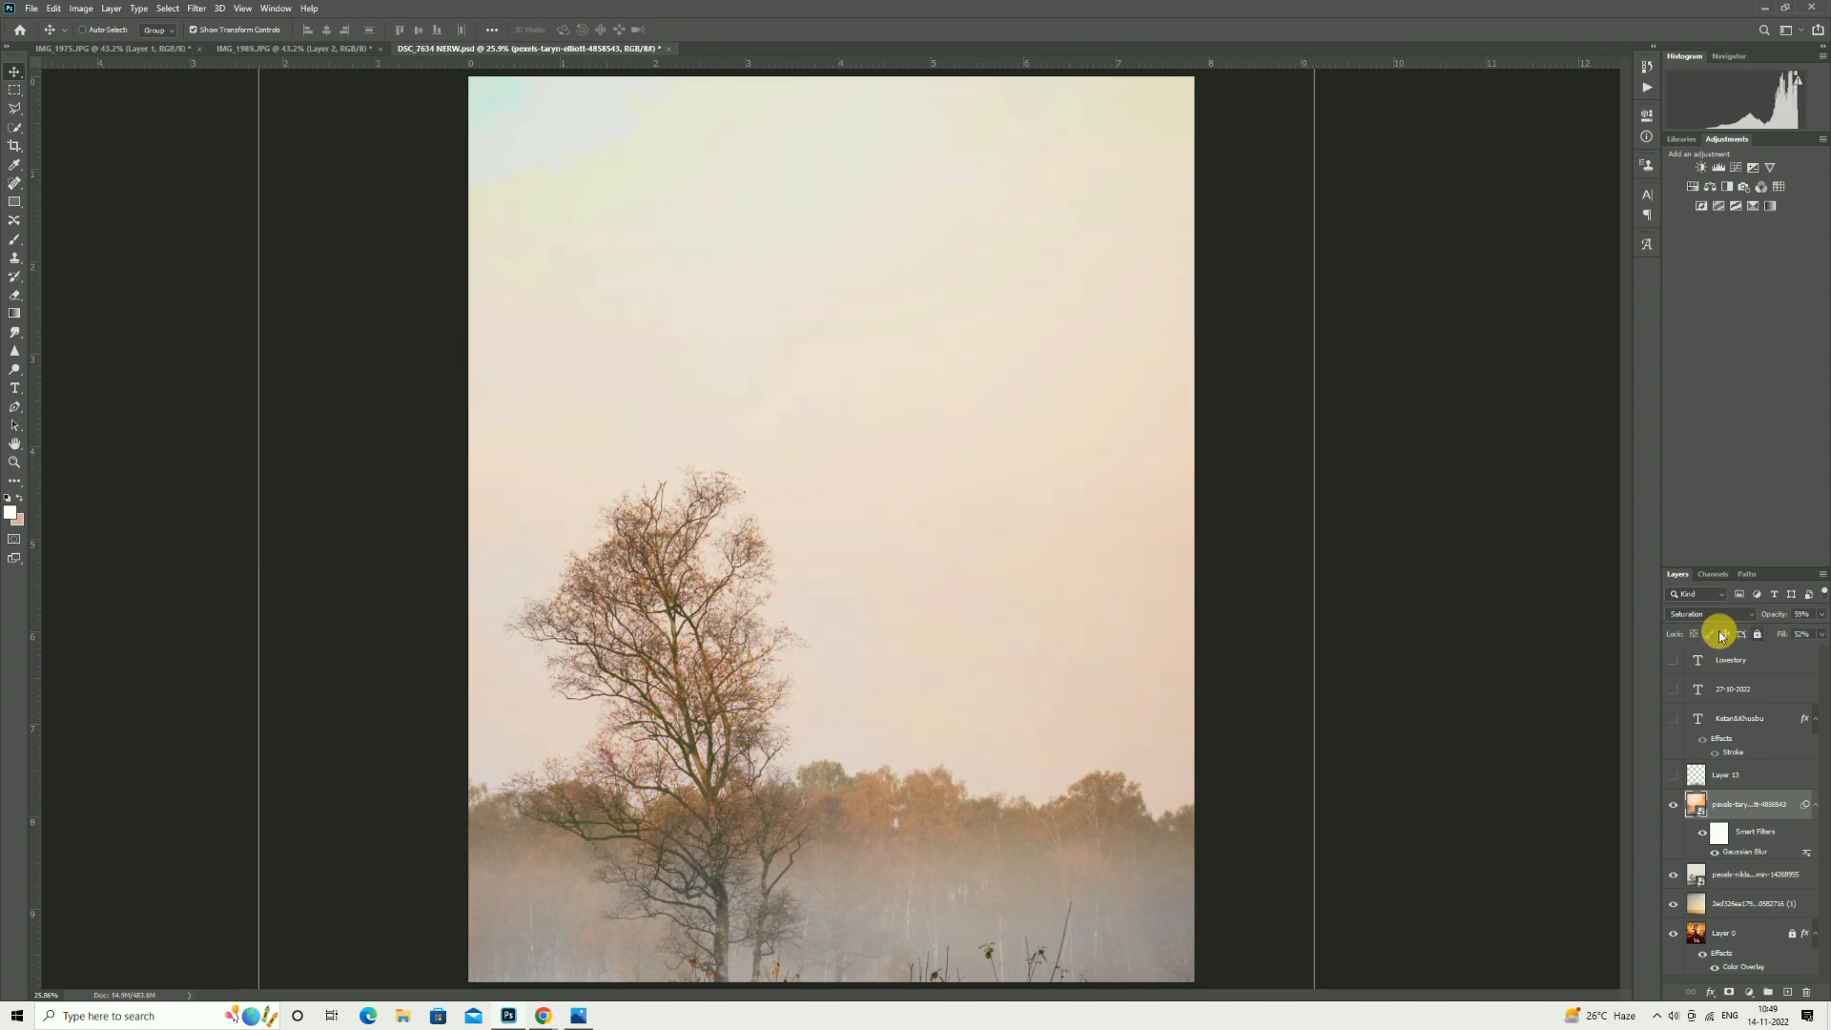
drag(1774, 618, 1747, 624)
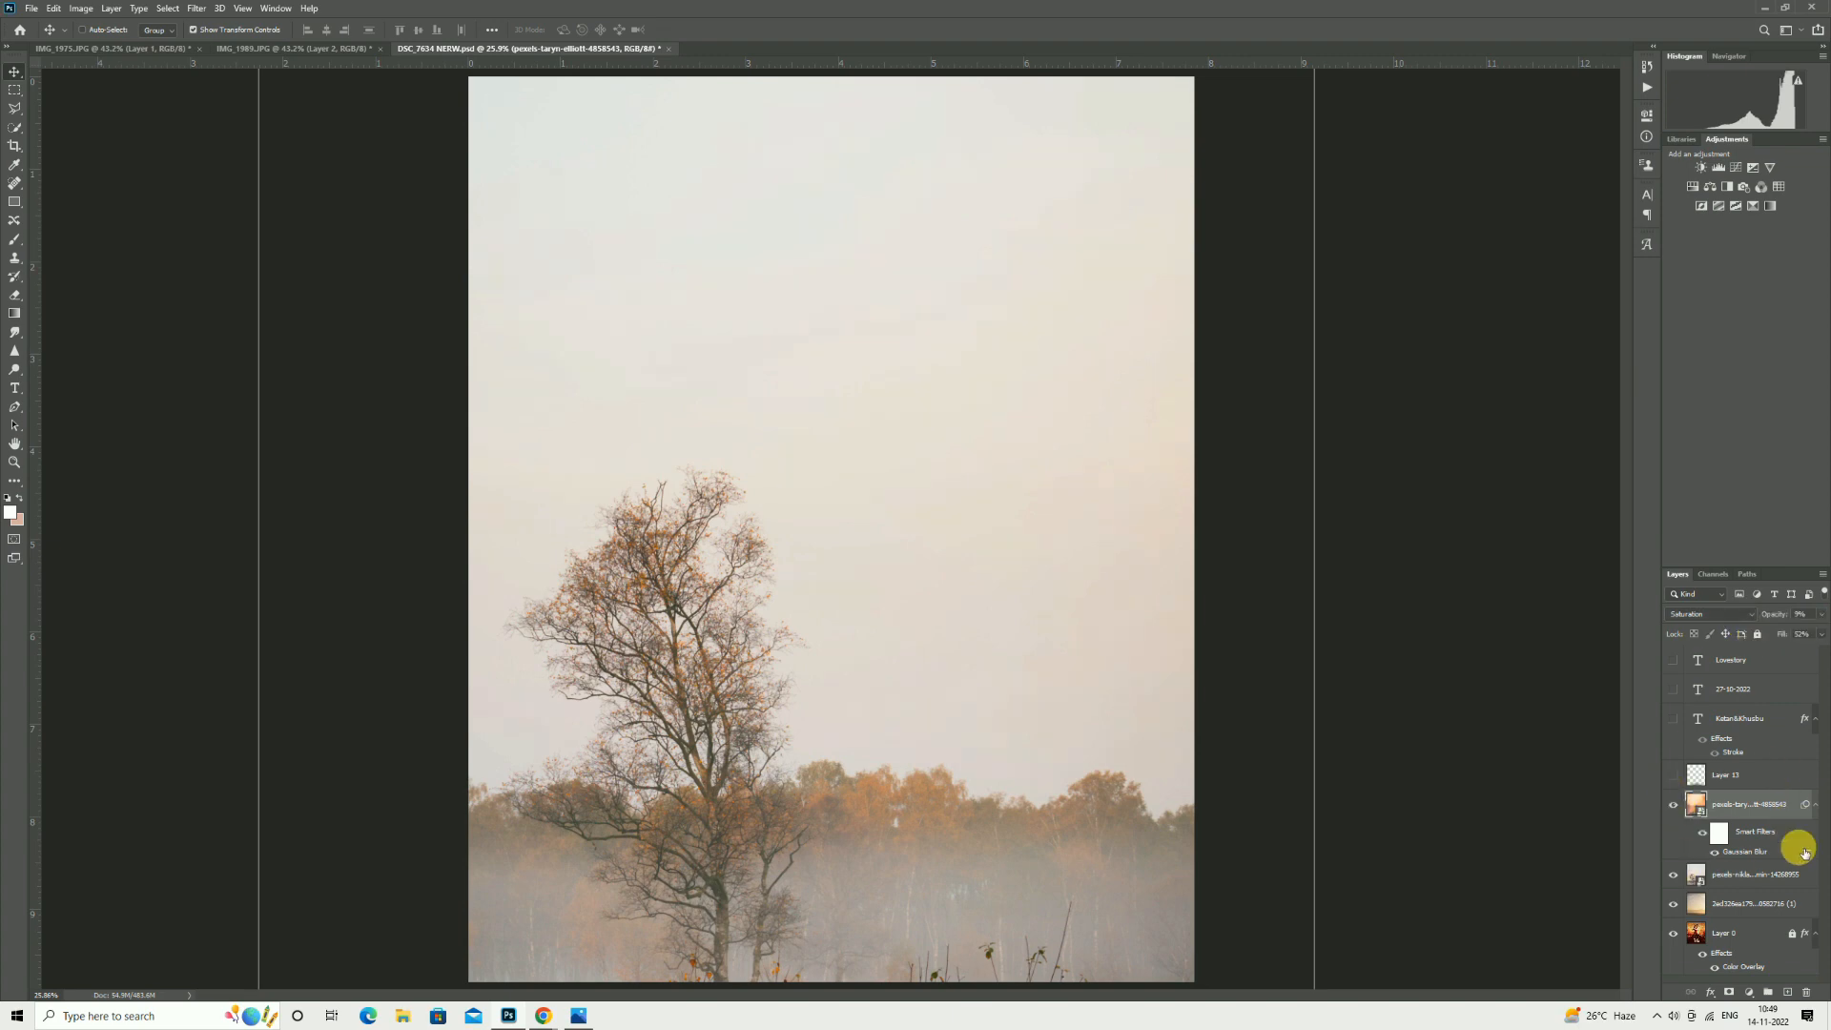
Merge the blurred sunset layer with the misty tree layer below it.
shift+click(1742, 879)
right_click(1744, 884)
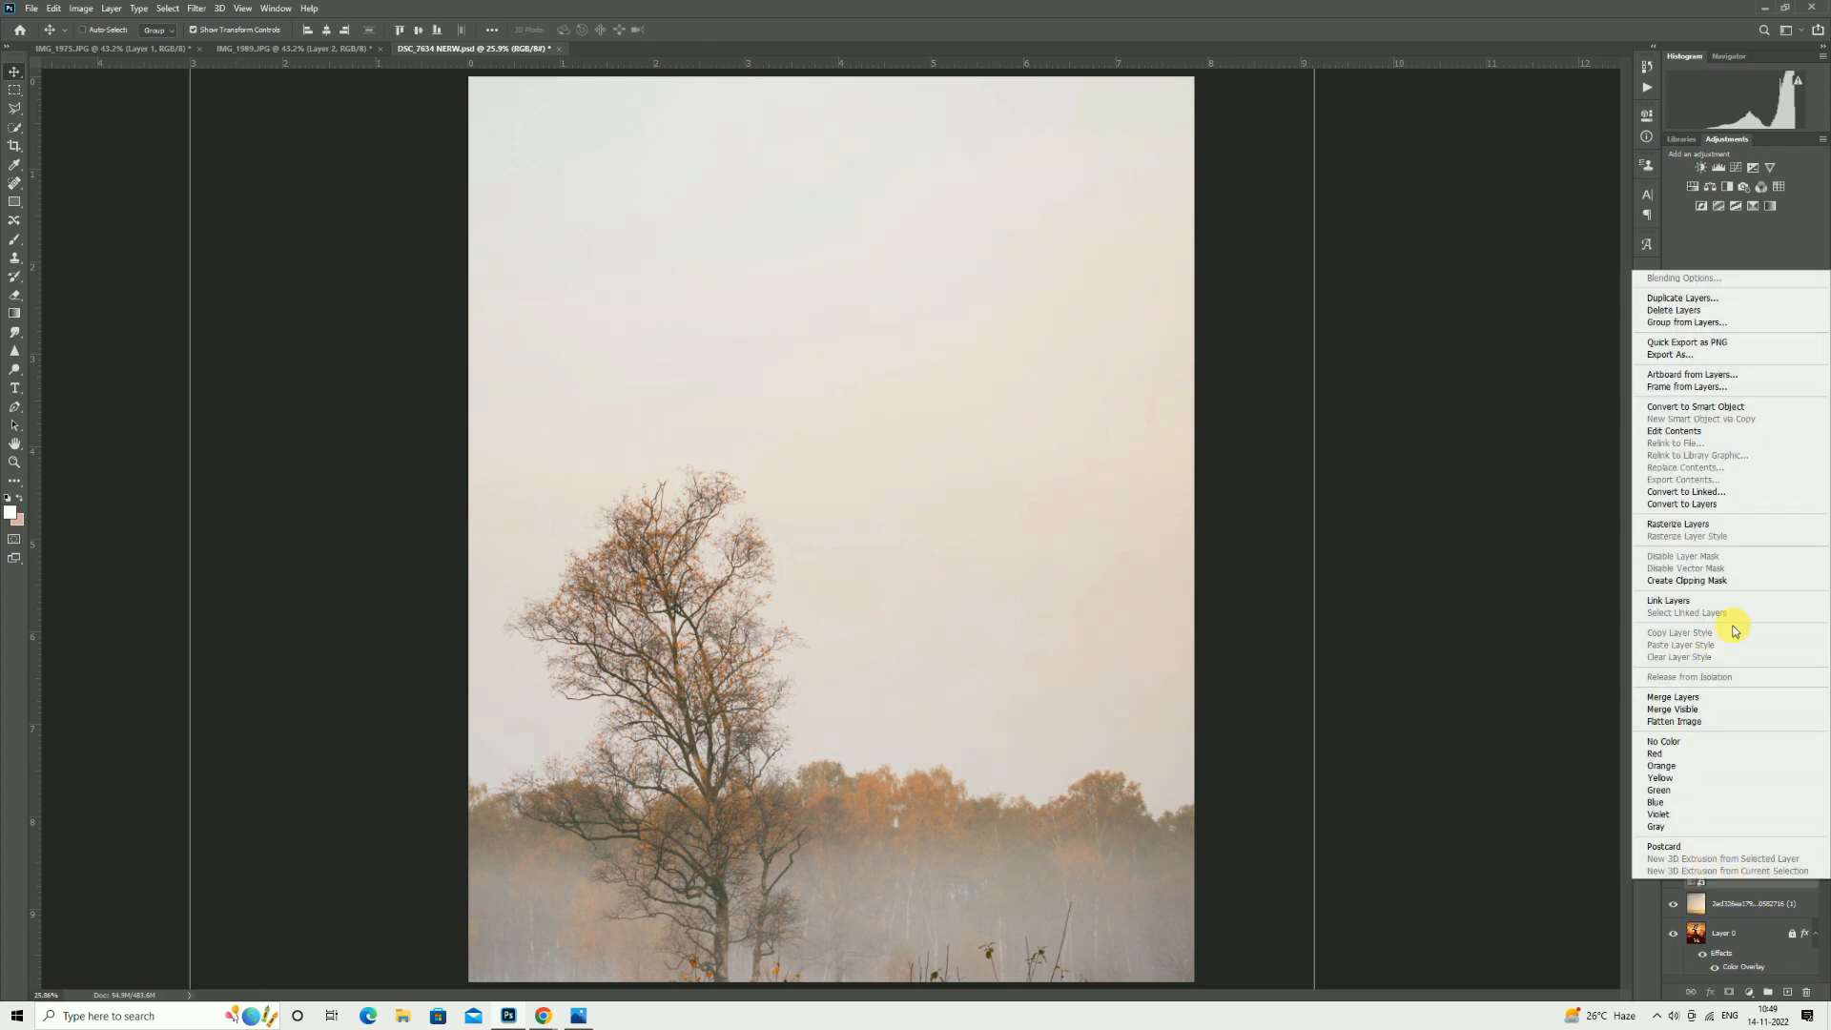
click(1684, 697)
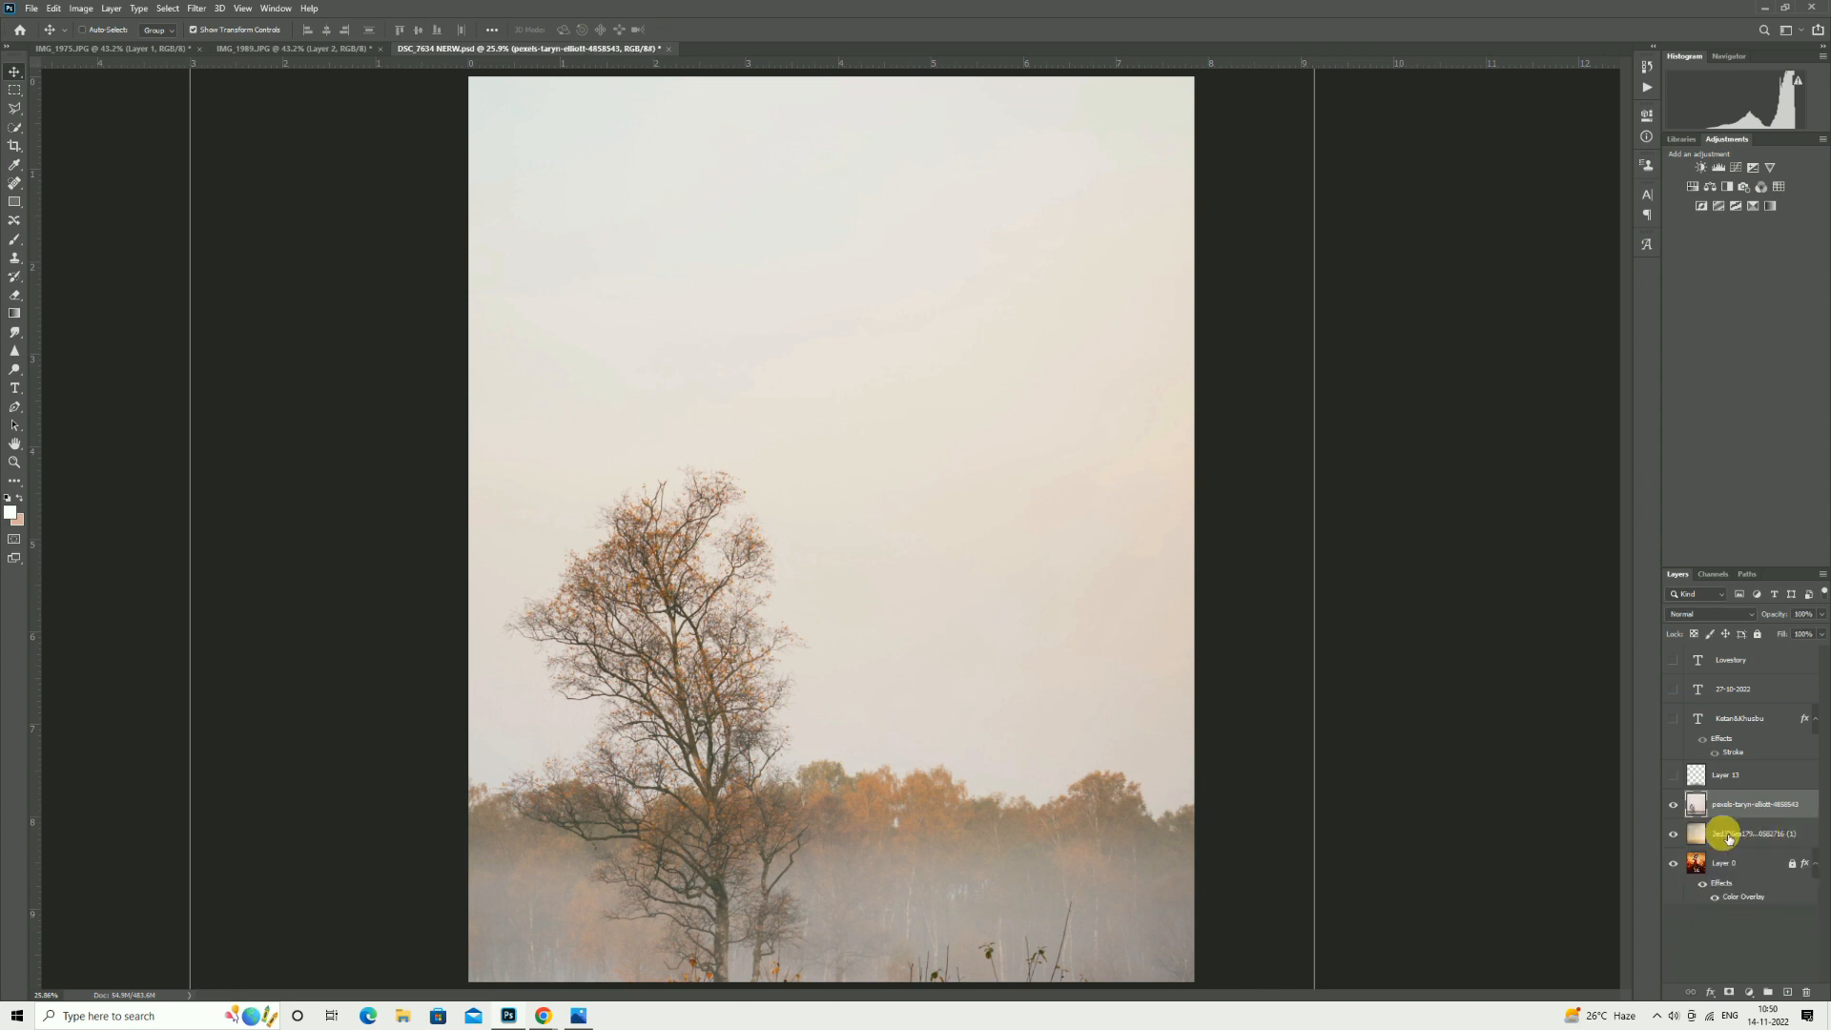
Move the semi-transparent beige landscape layer above the merged tree layer and compare the background with and without it.
drag(1741, 834, 1726, 806)
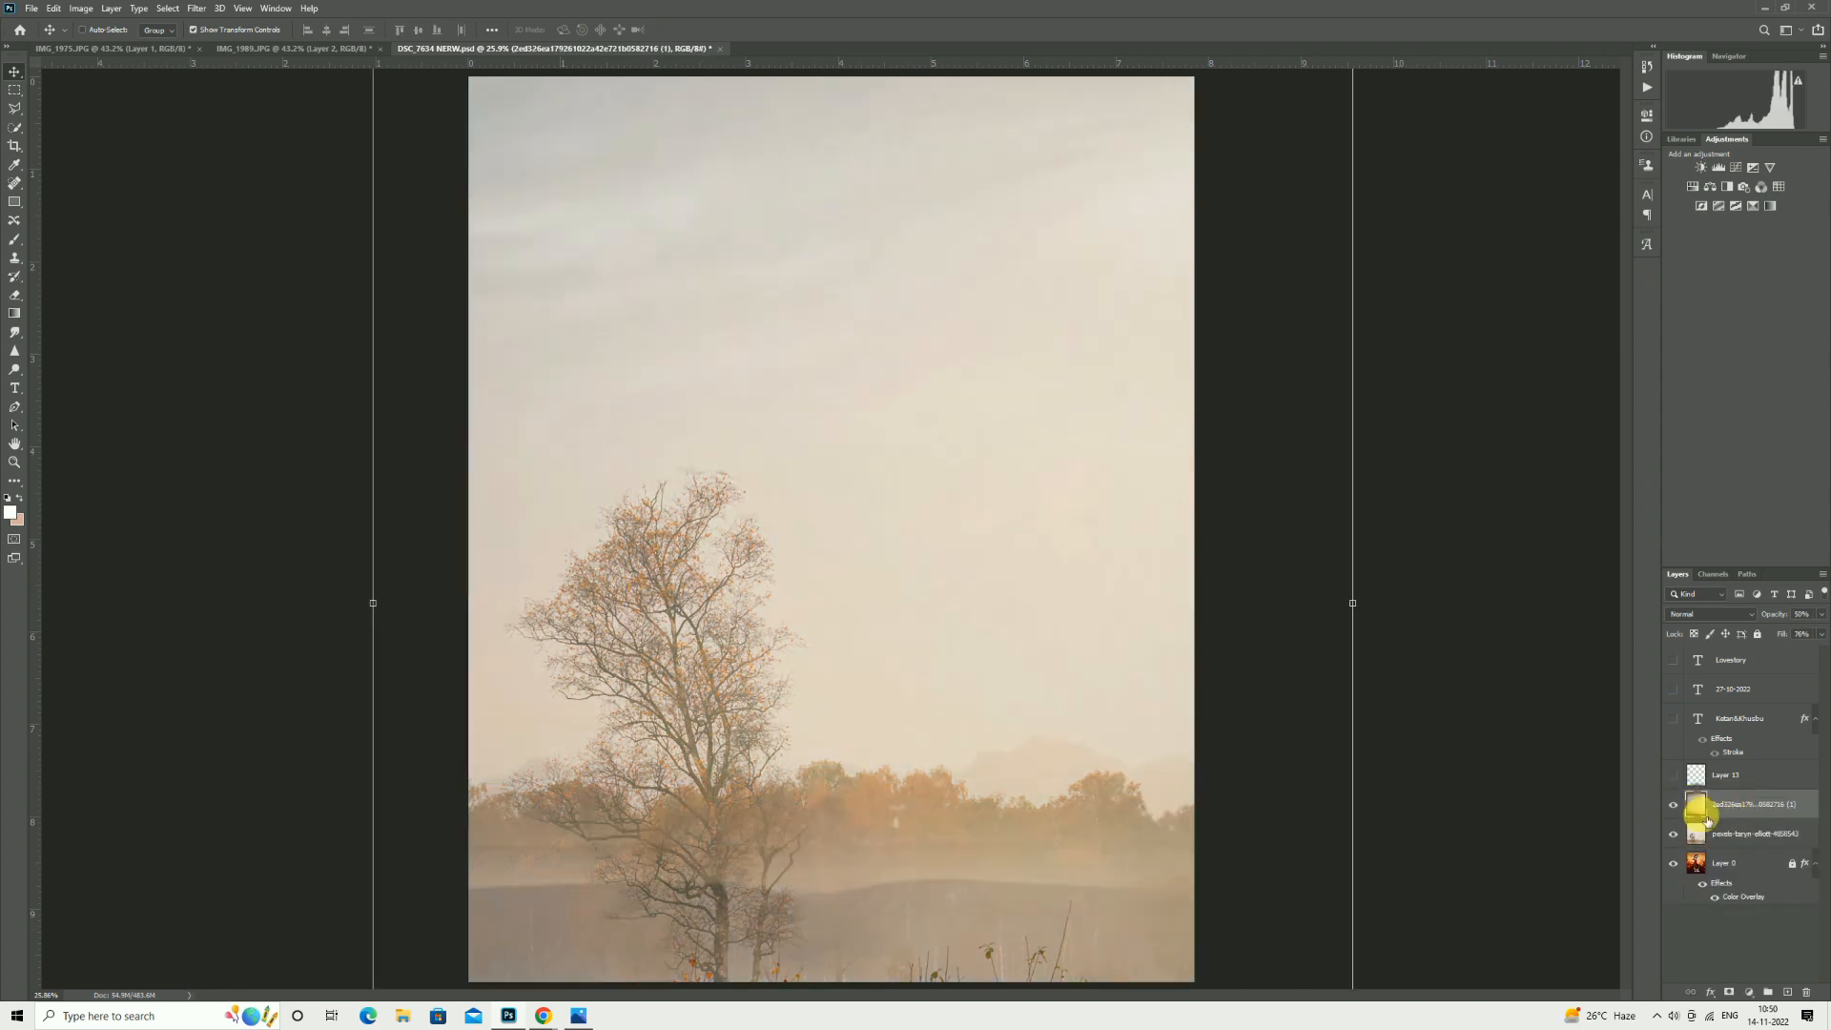
click(1673, 804)
click(1673, 804)
click(1696, 779)
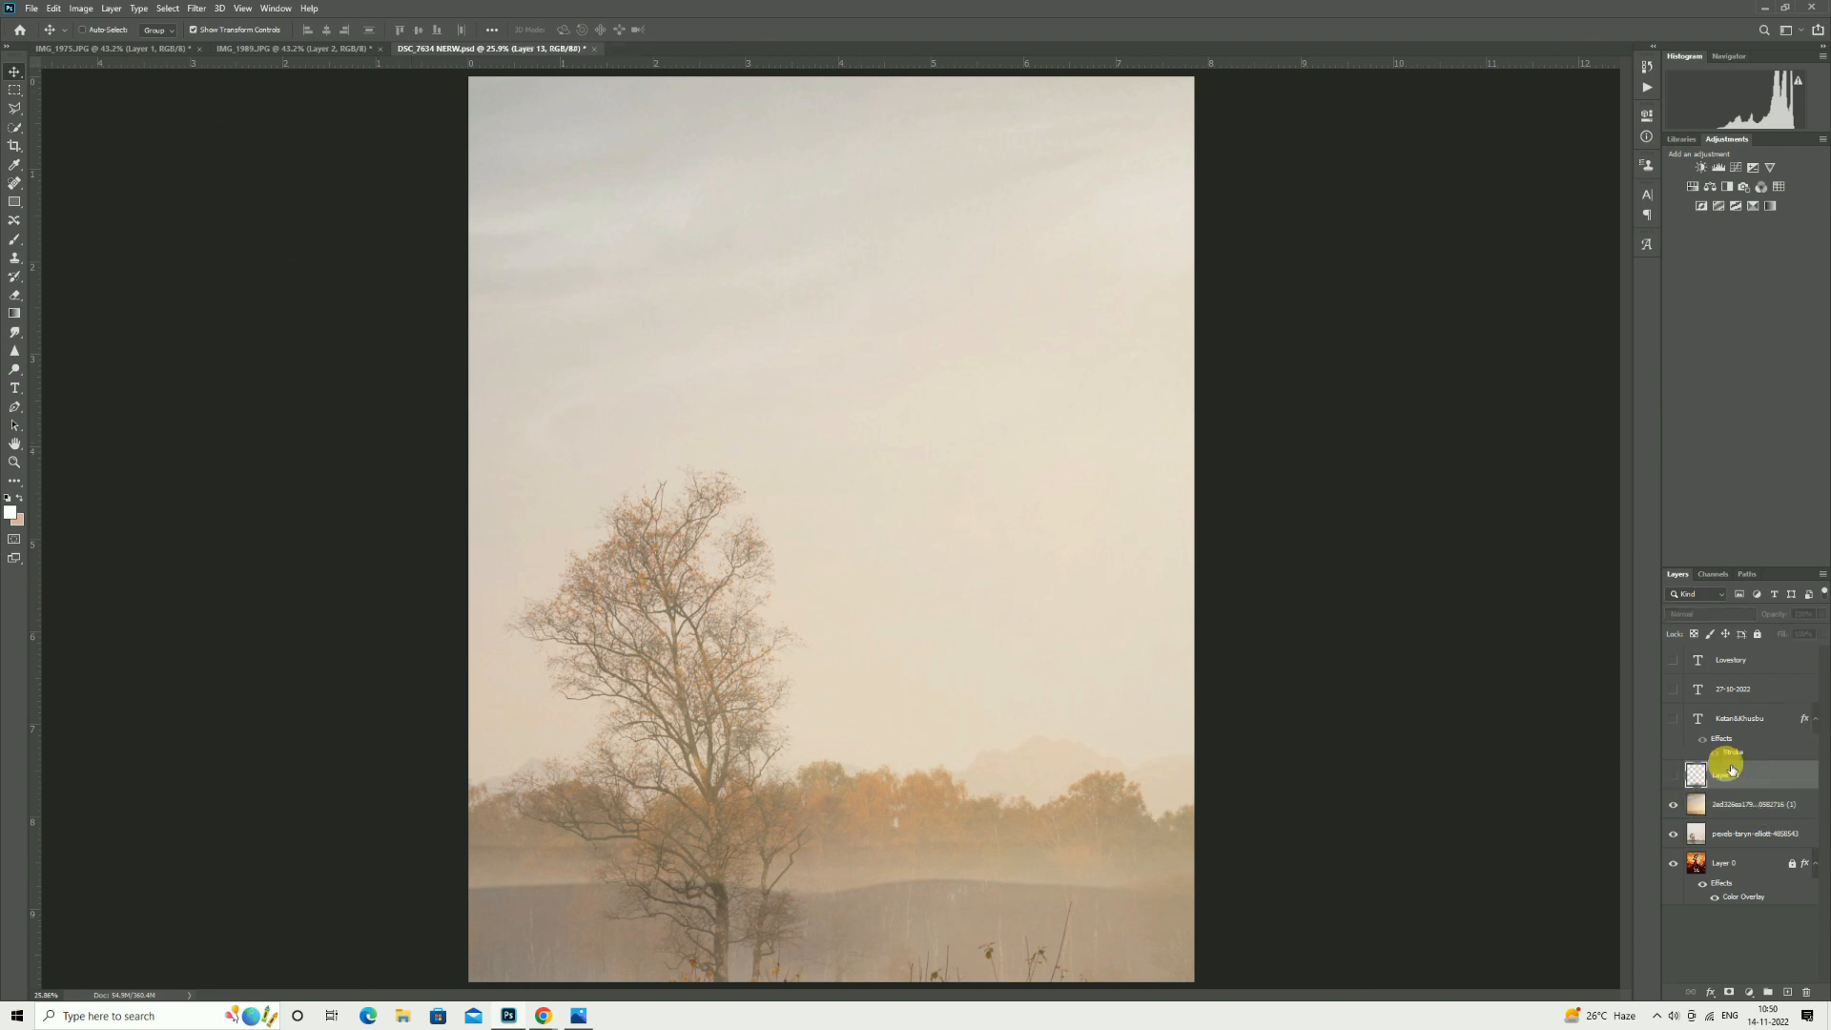
click(1714, 814)
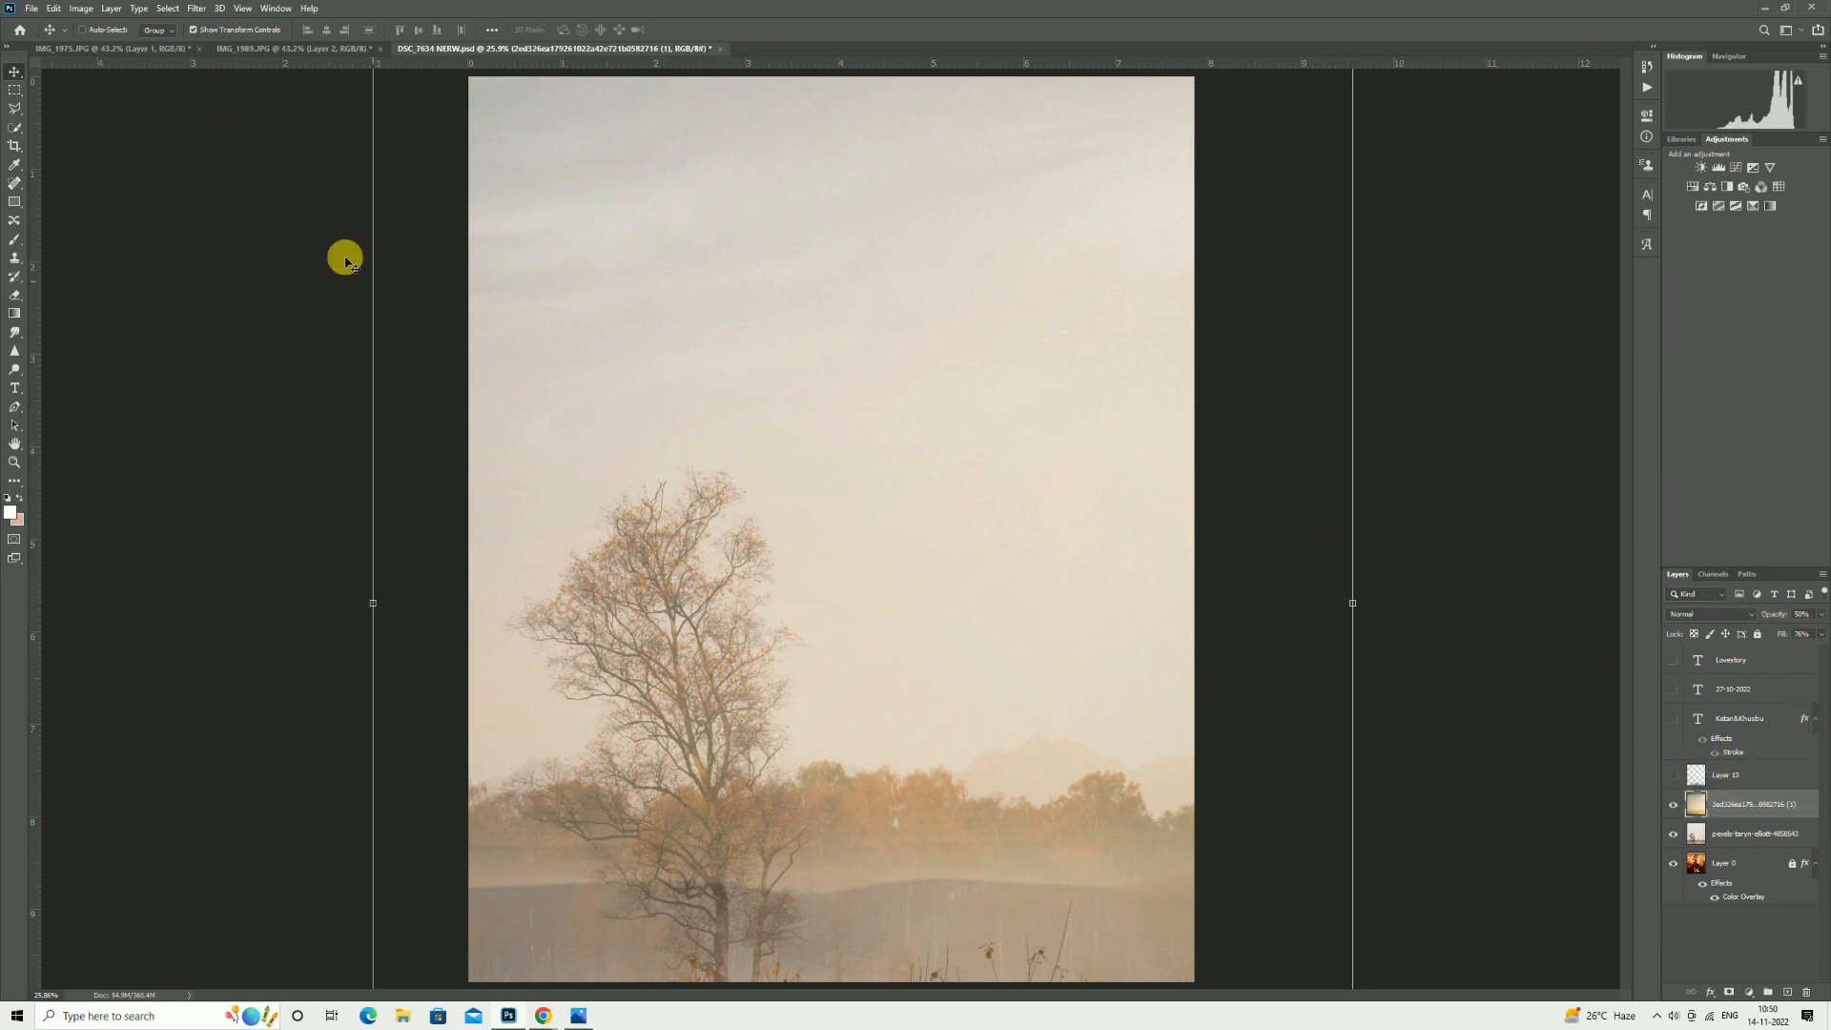
Copy the masked black-and-white close-up of the couple, Layer 1 in IMG_1989.JPG, into the poster above the background layers.
click(340, 49)
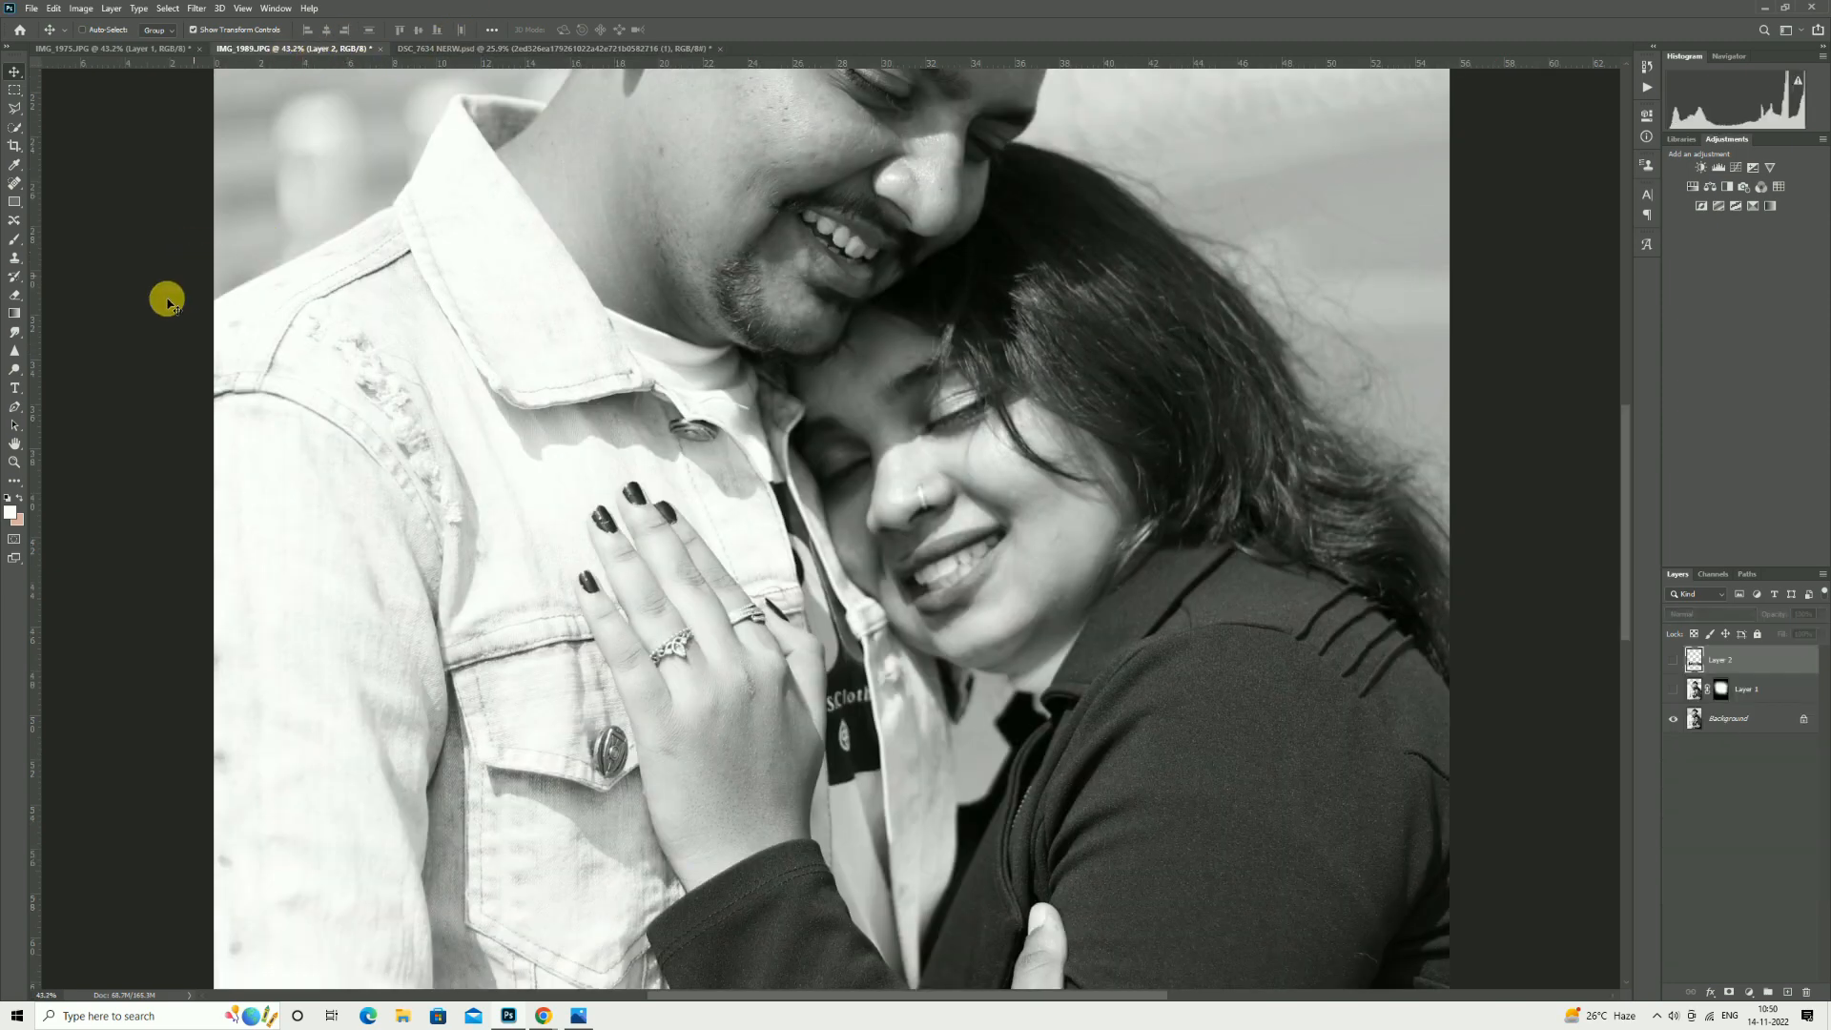
click(14, 462)
alt+click(686, 268)
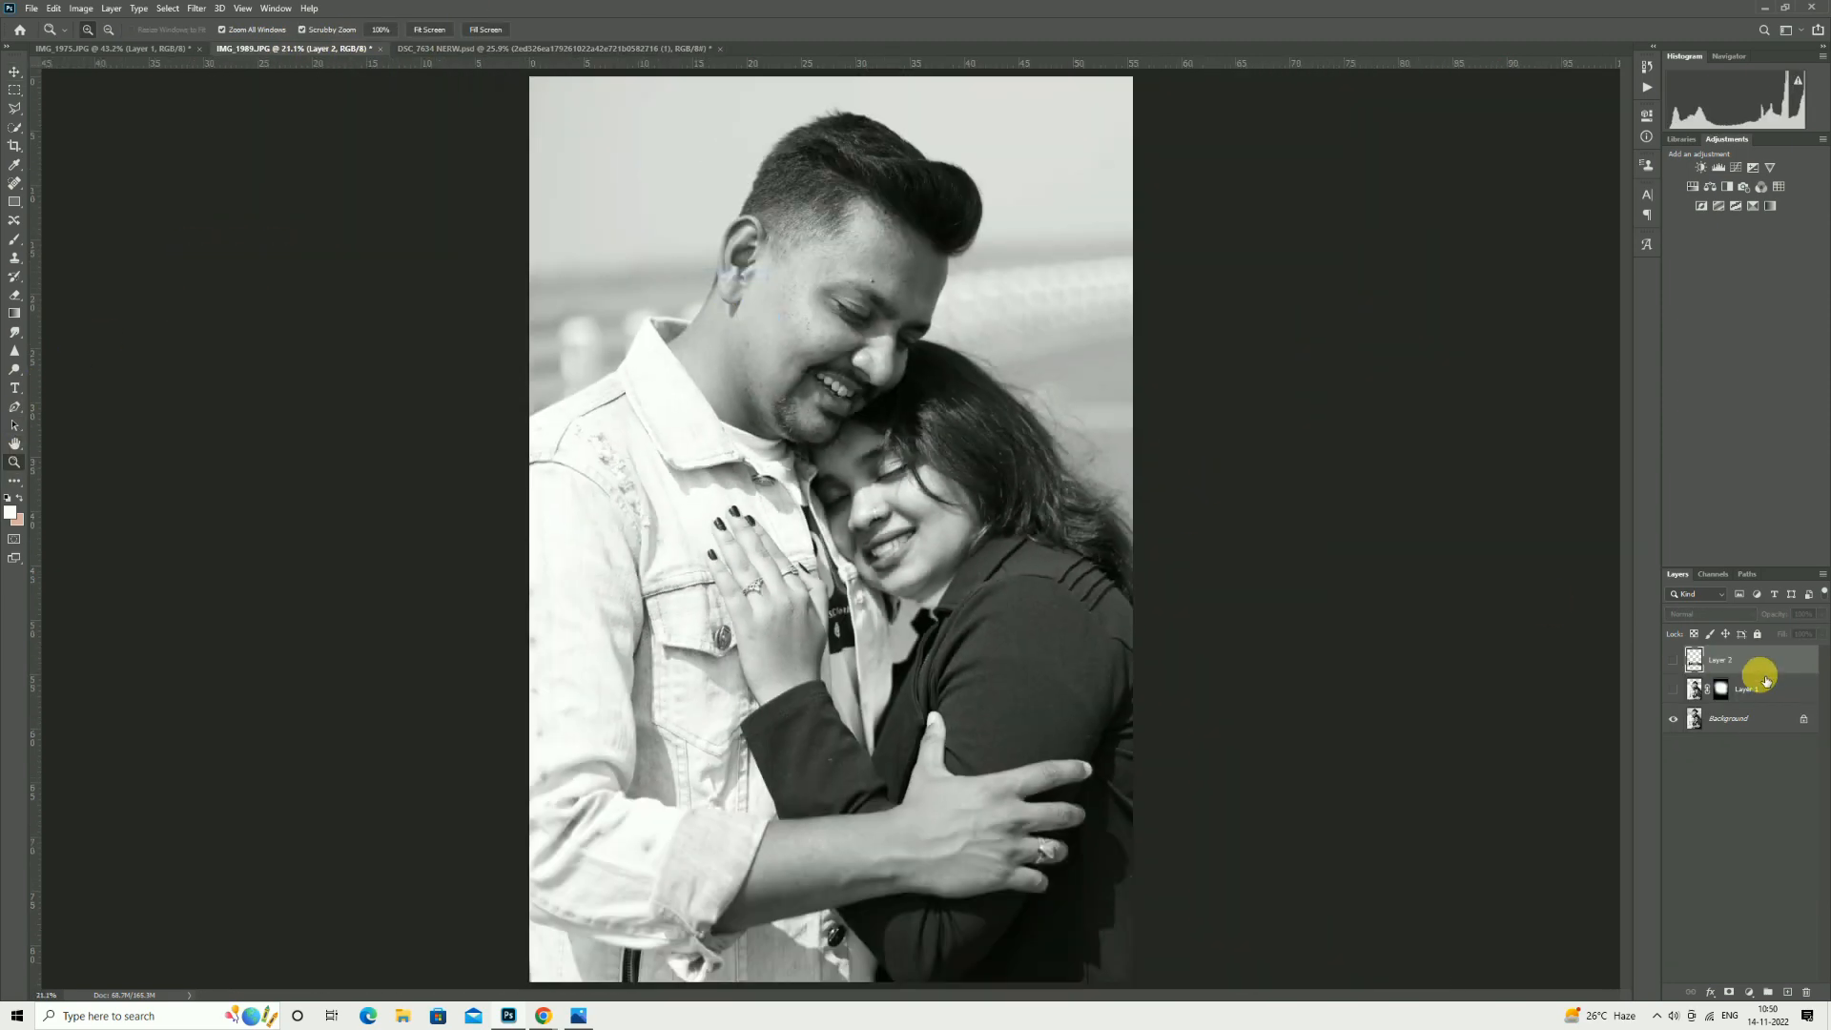
click(1696, 693)
drag(300, 49, 106, 99)
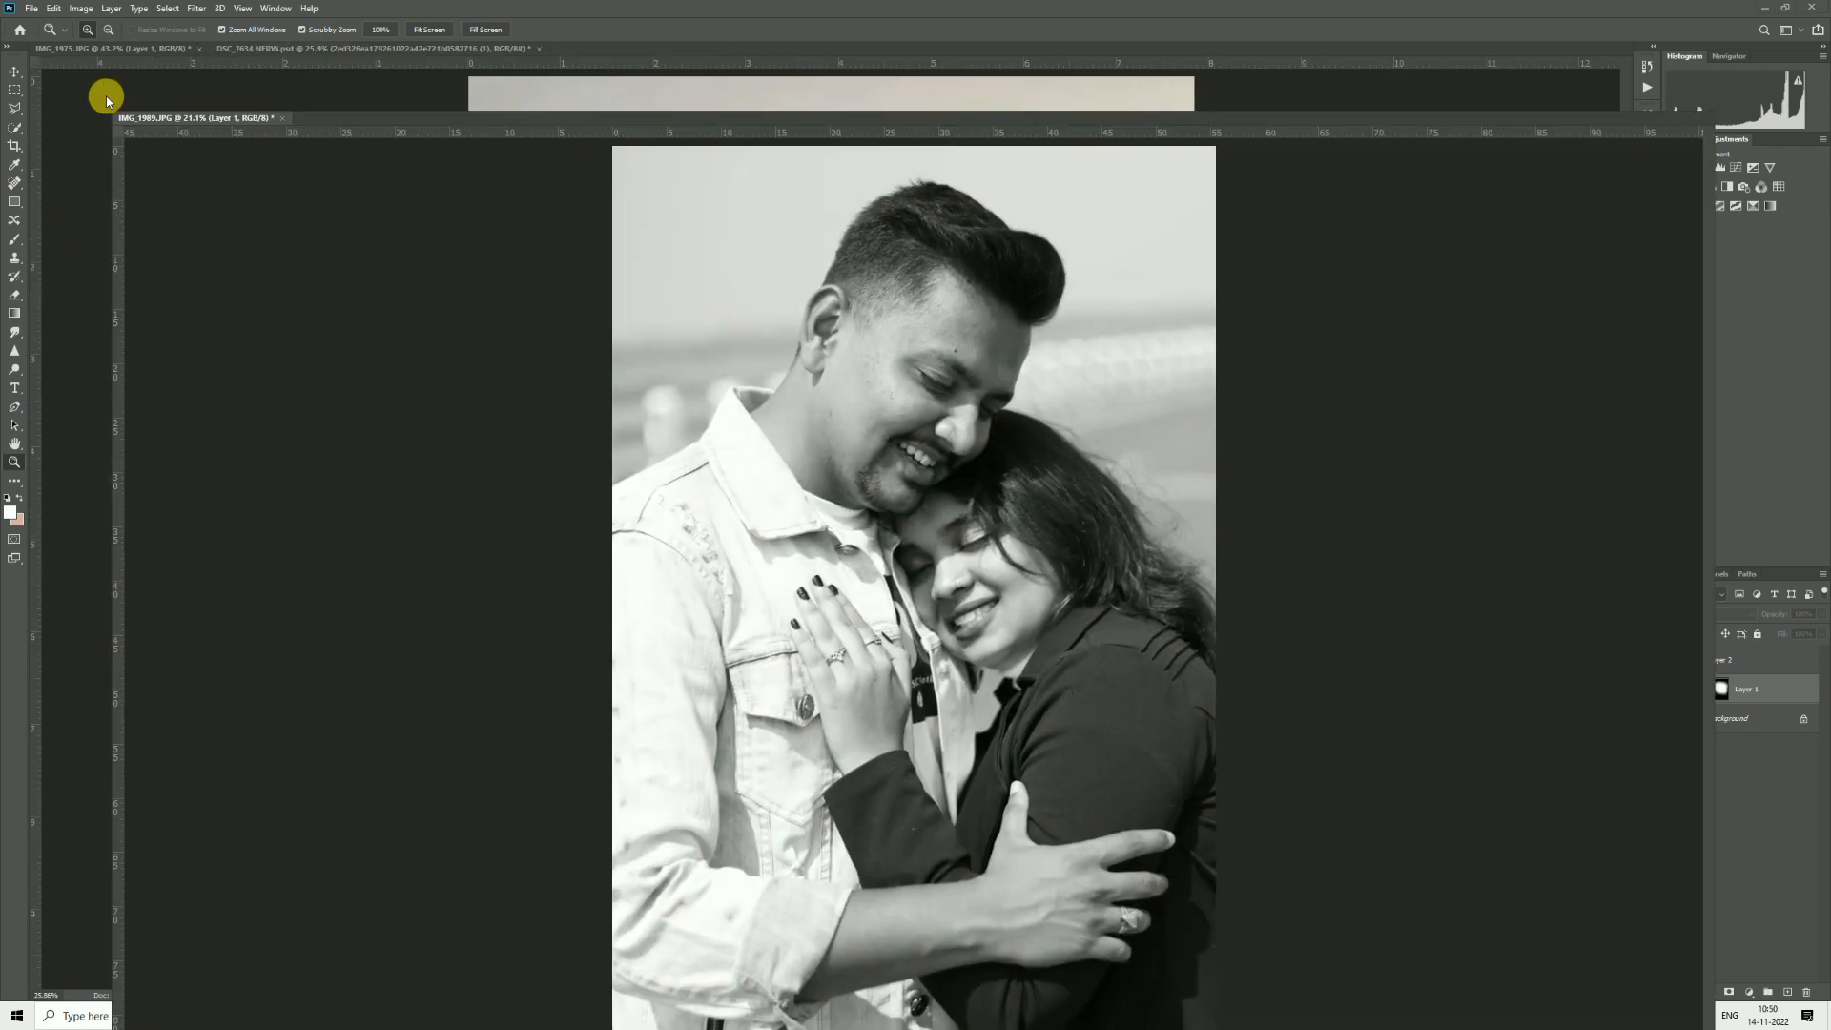
click(17, 75)
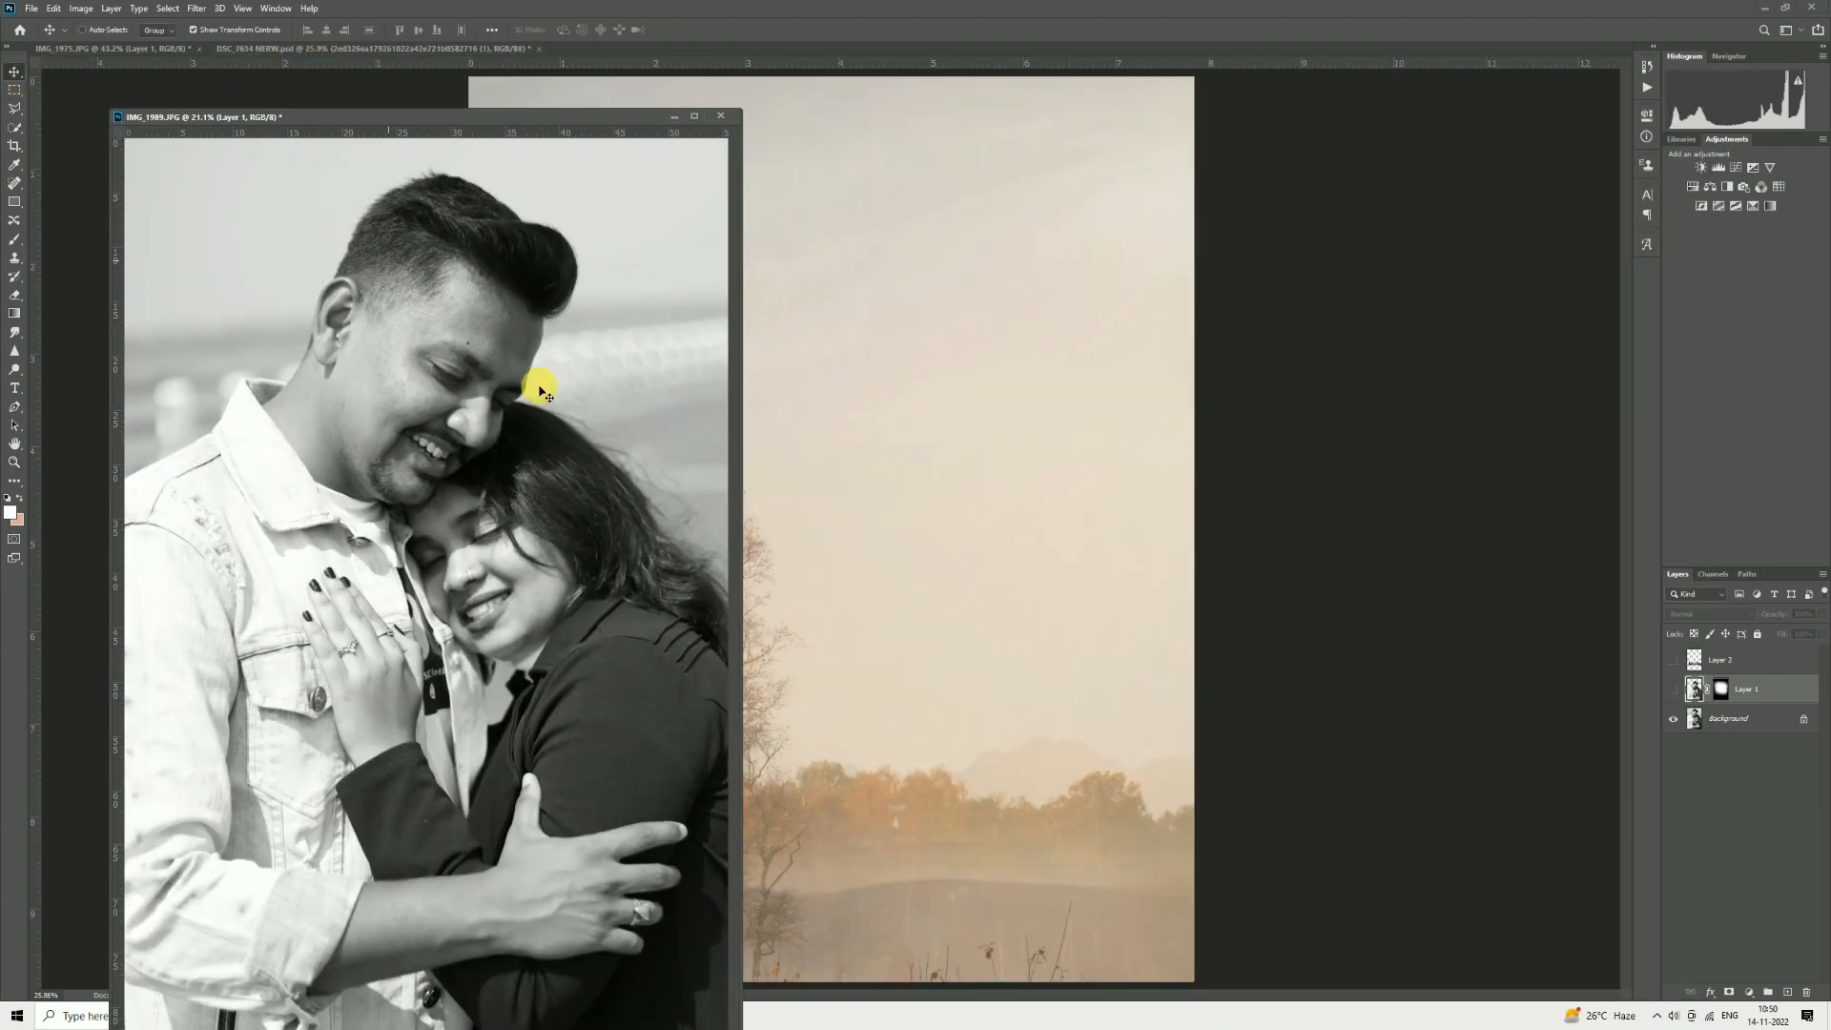
drag(557, 463, 824, 412)
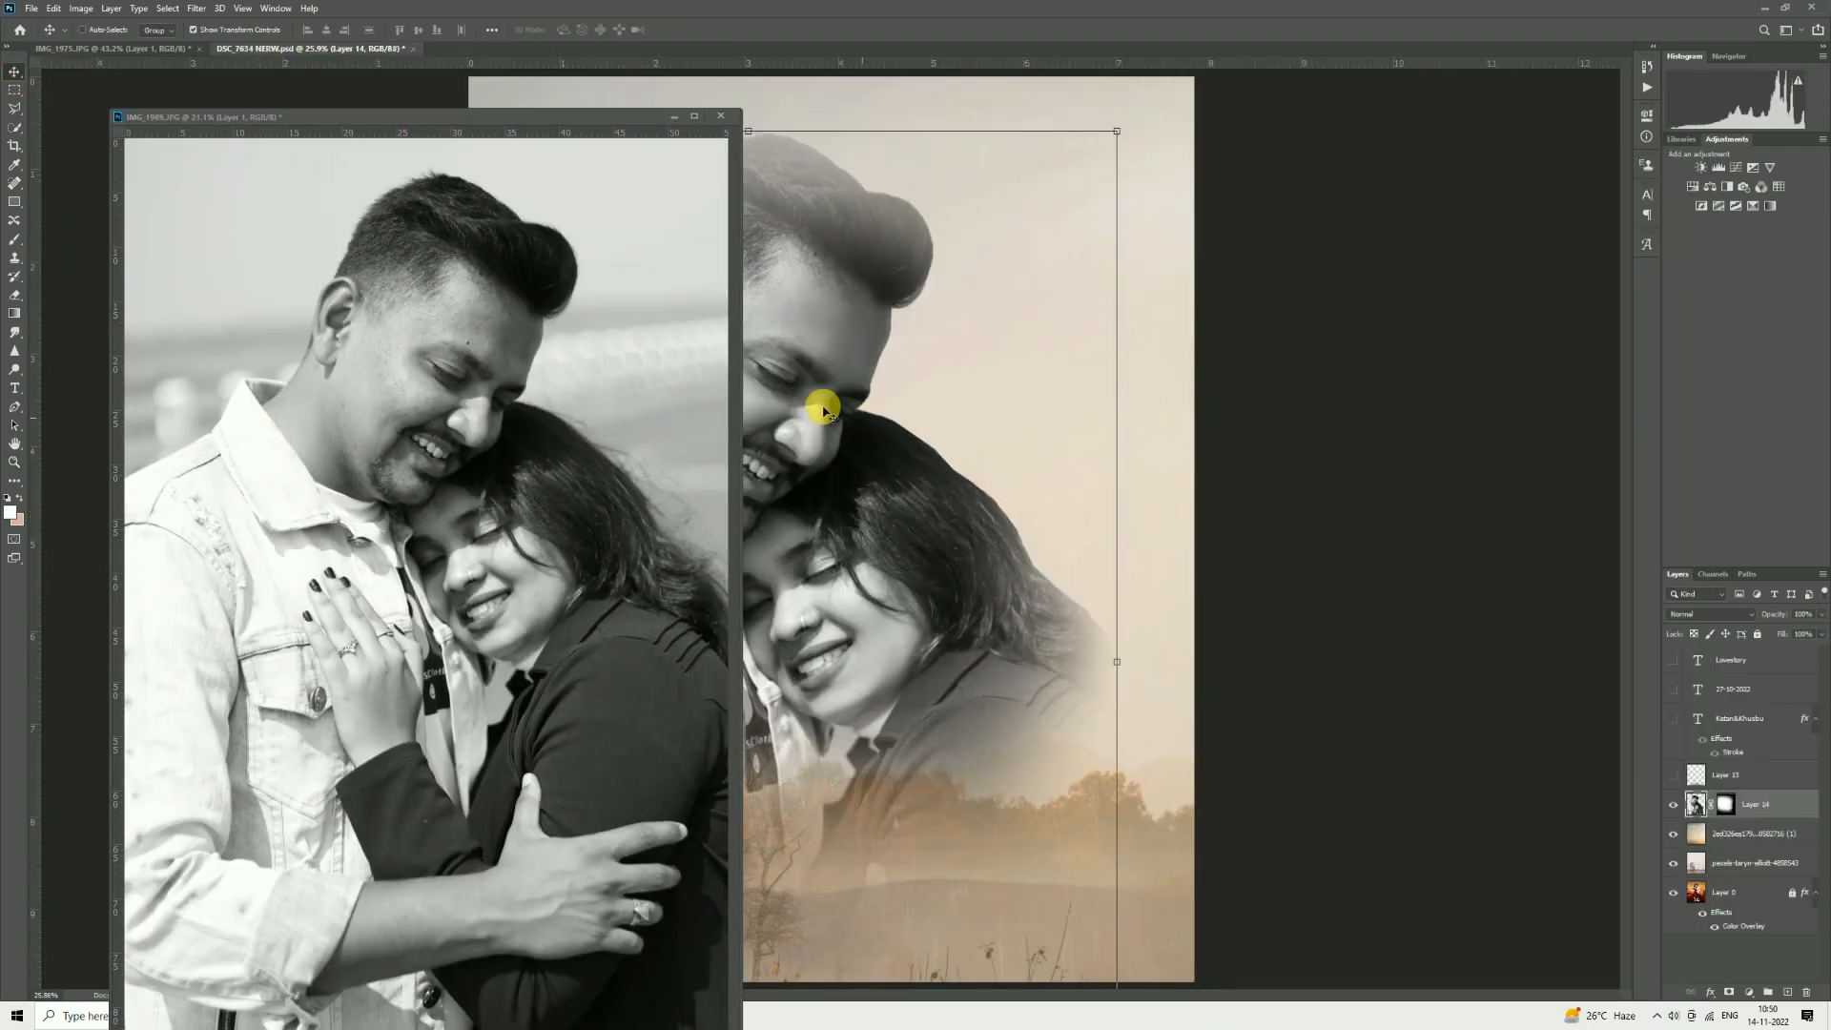
drag(581, 143, 339, 49)
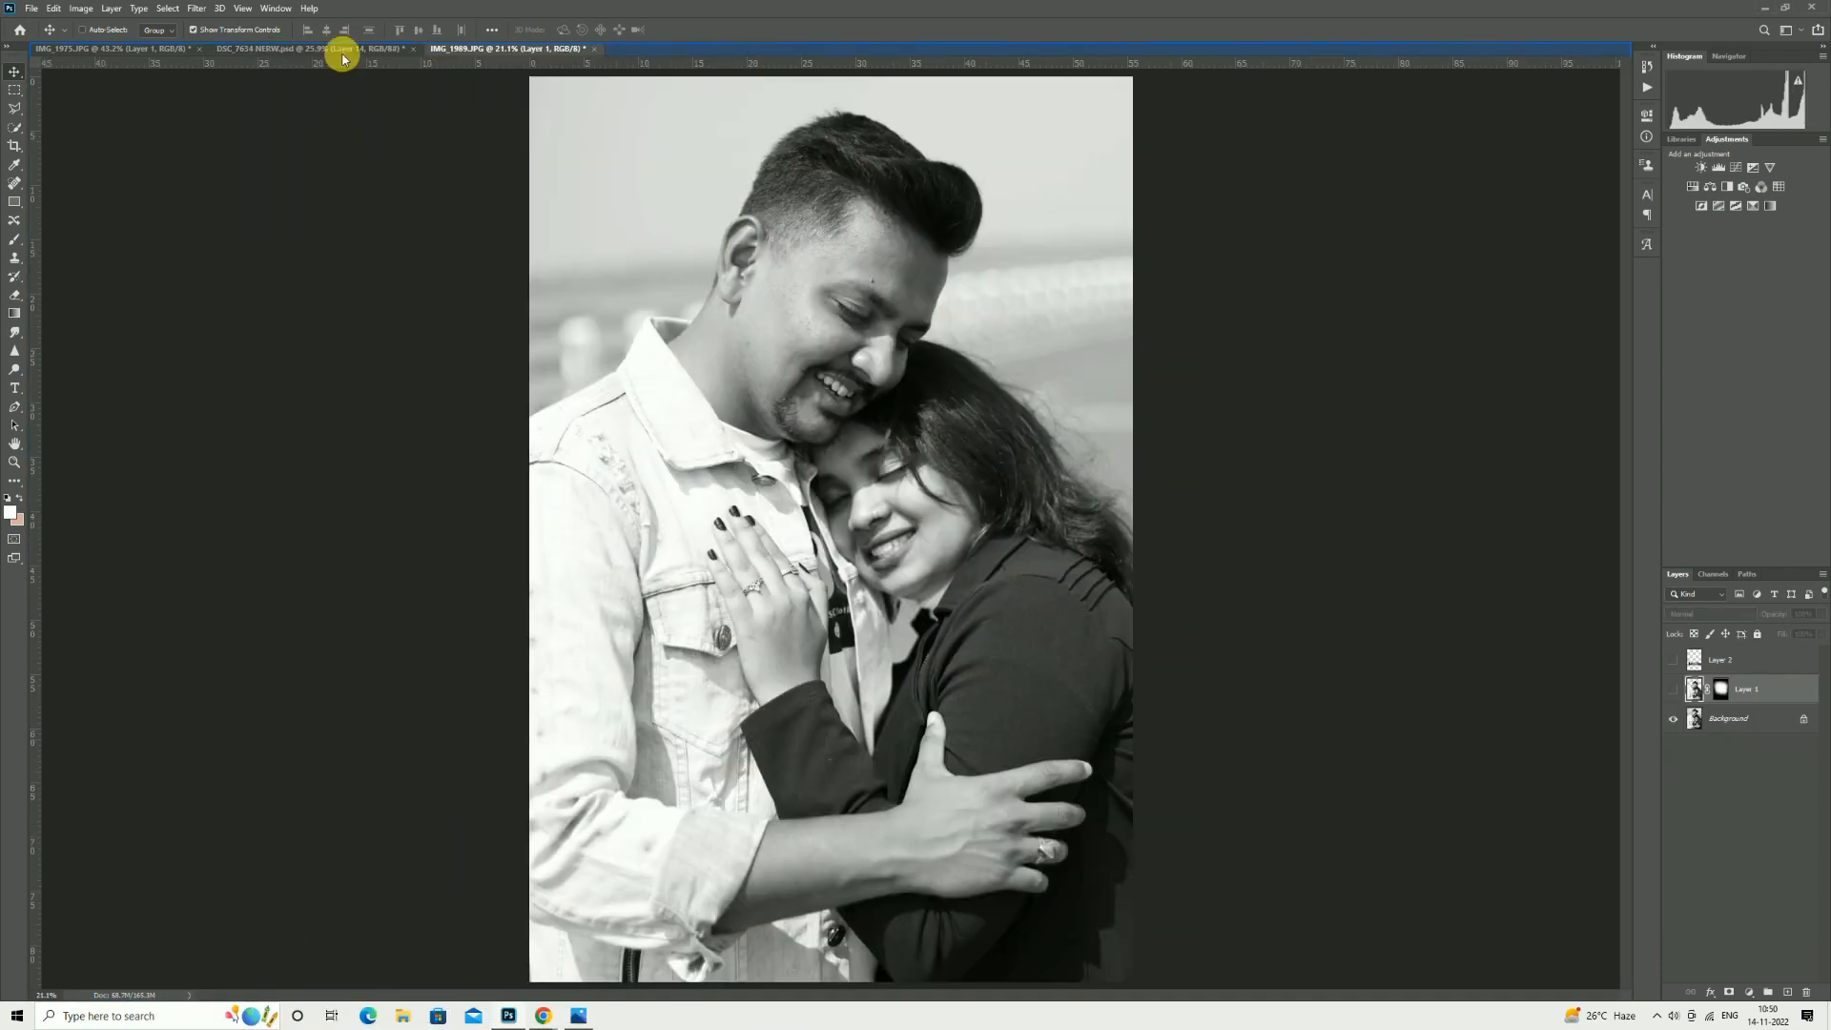
Copy the walking couple cutout, Layer 1 in IMG_1975.JPG, into the IMG_1989.JPG document.
click(96, 49)
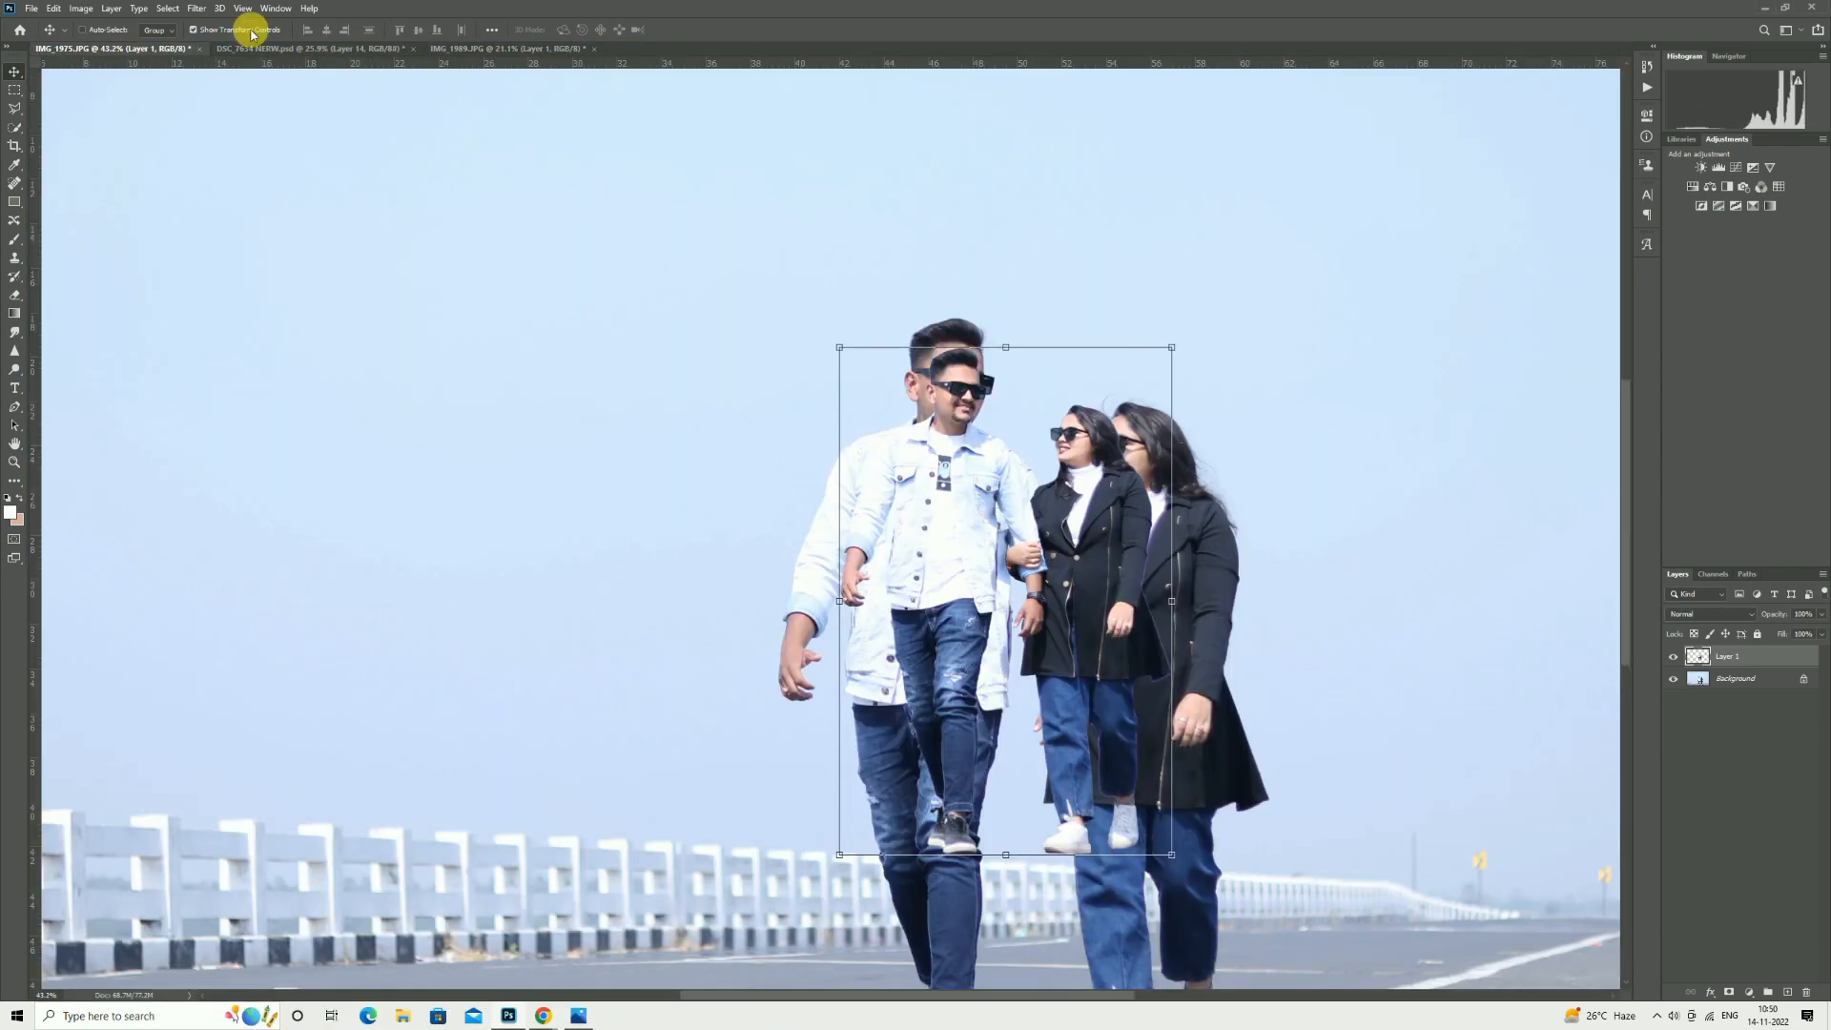
drag(116, 45, 397, 76)
drag(596, 111, 482, 239)
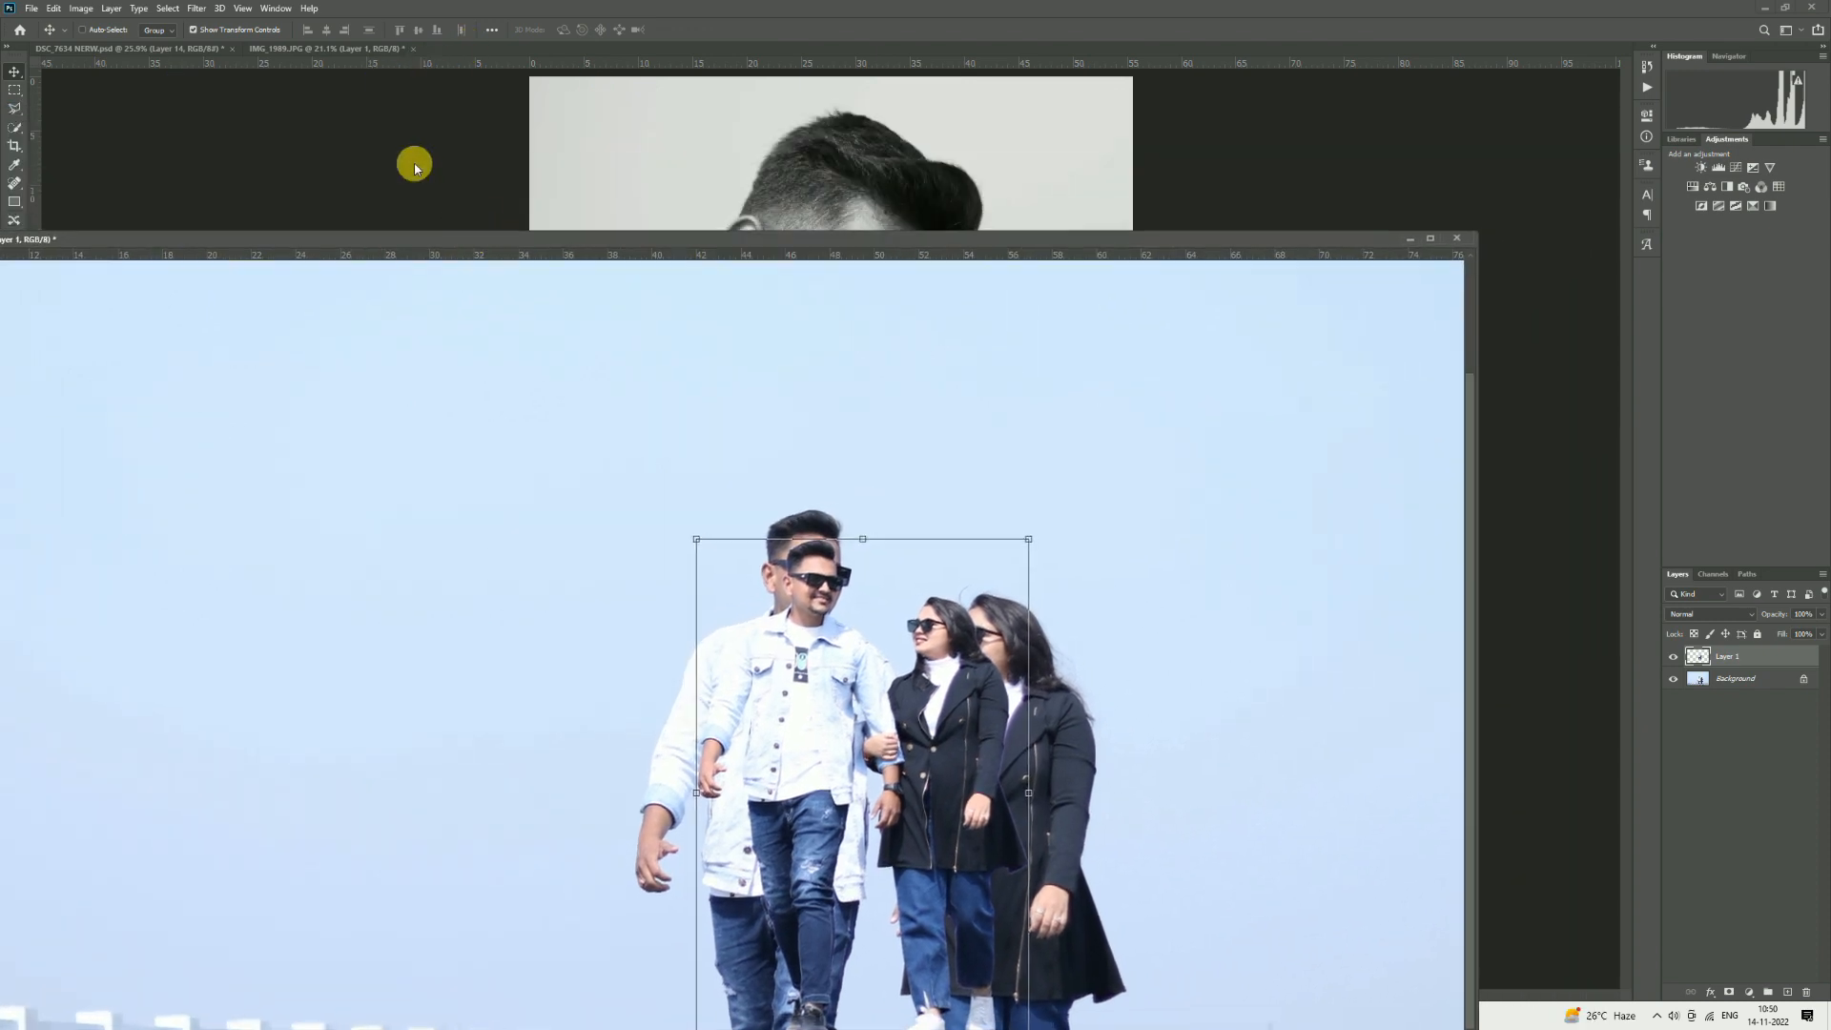
click(410, 164)
drag(902, 695, 667, 48)
click(346, 52)
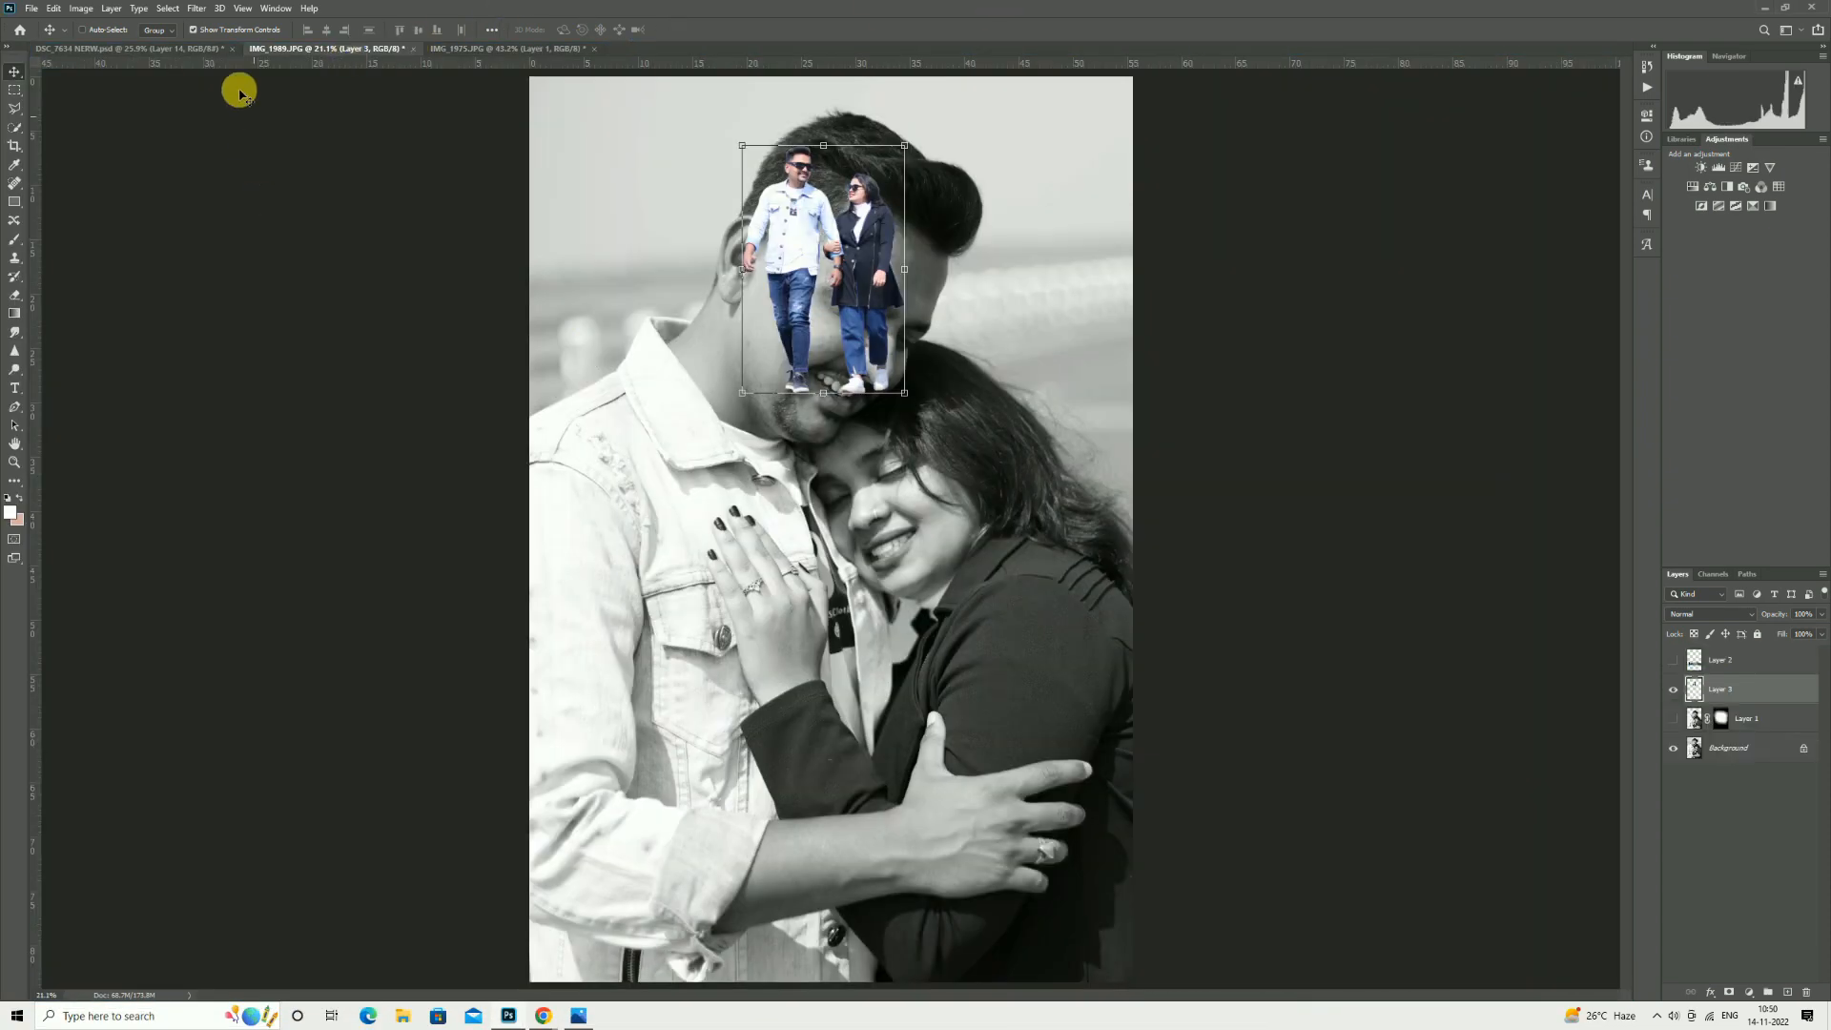
Copy the walking couple cutout from IMG_1989.JPG into the DSC_7654 poster and position it at the lower centre of the canvas.
click(190, 49)
drag(296, 49, 117, 192)
drag(379, 392, 1005, 467)
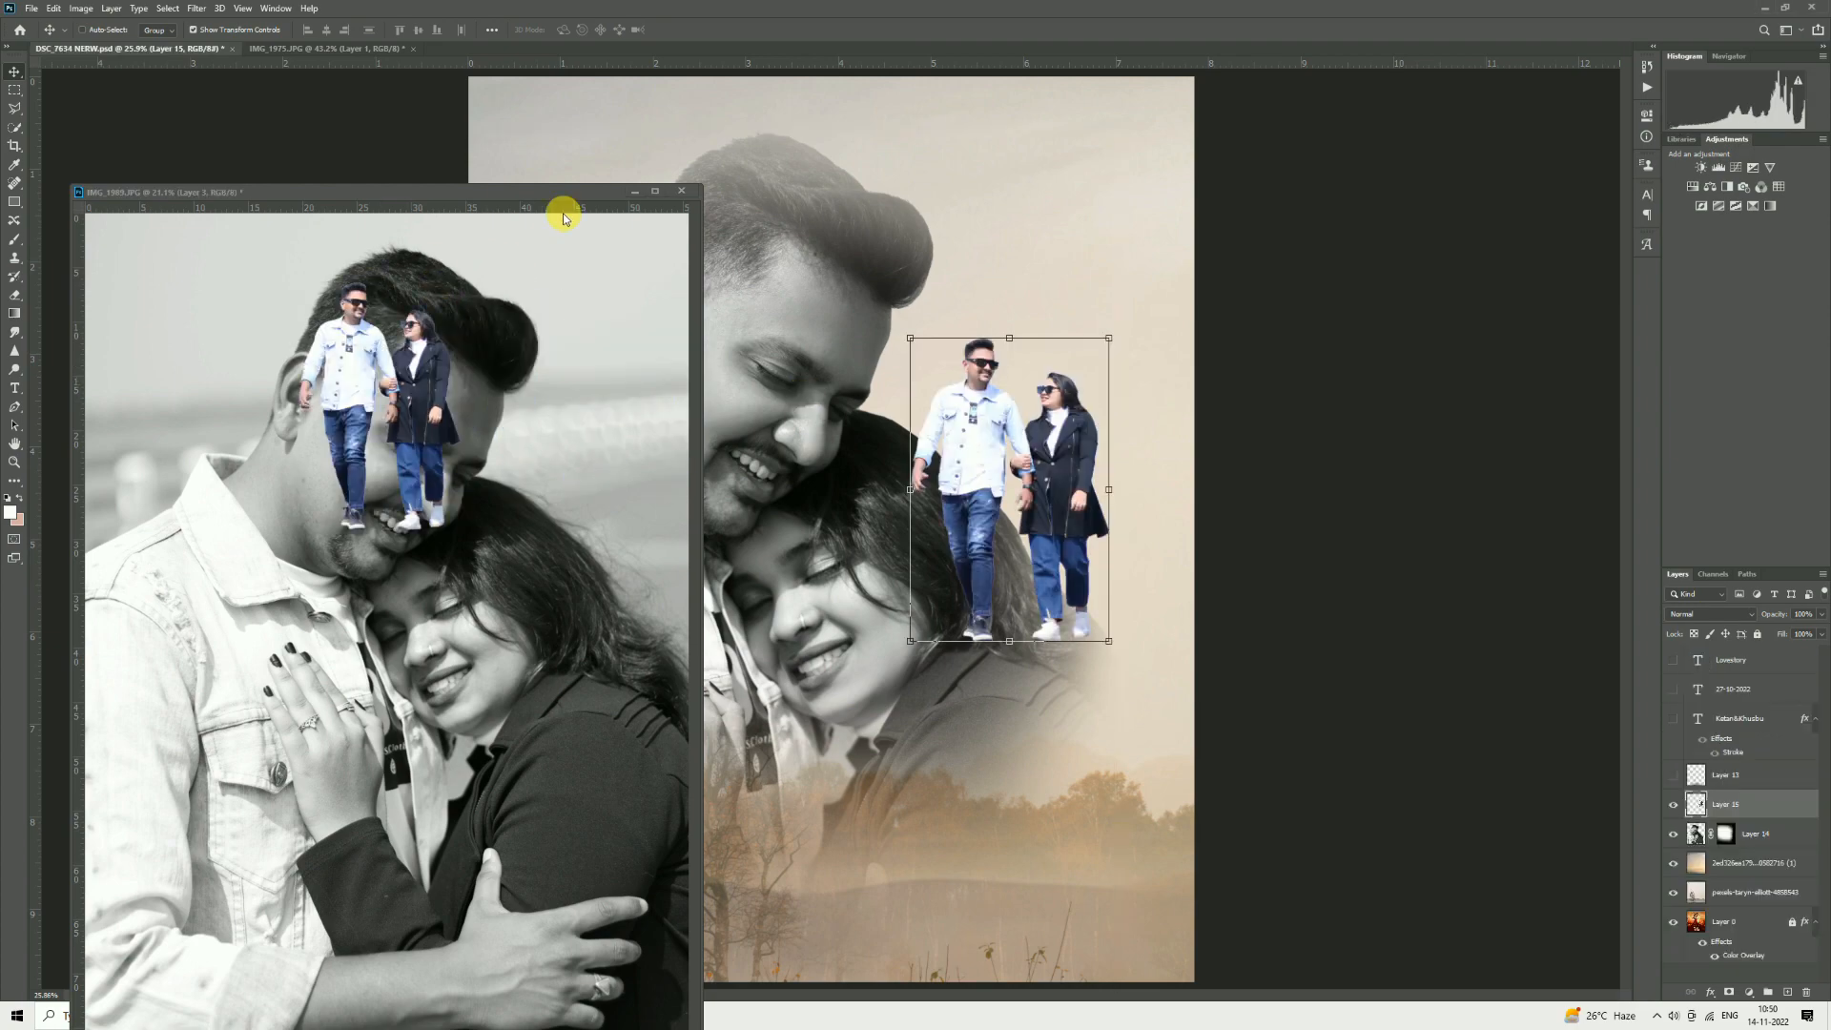
drag(561, 180, 685, 52)
click(146, 49)
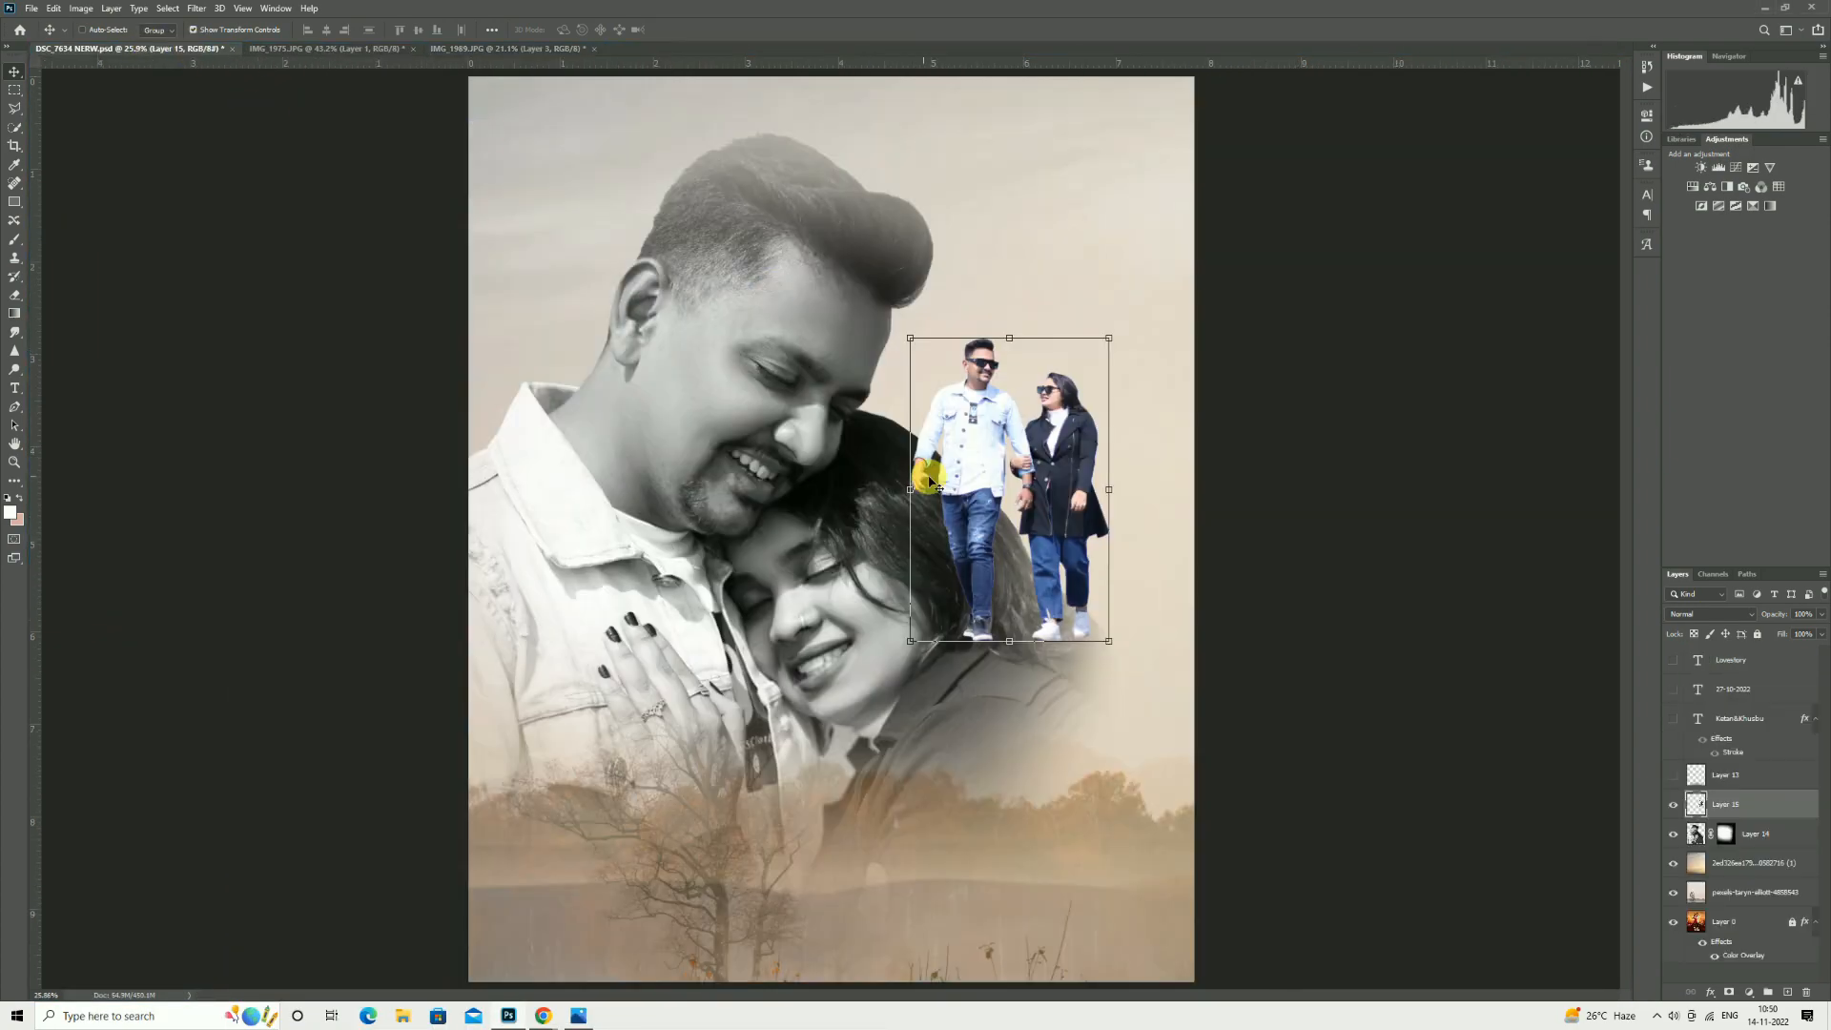
drag(1020, 470, 839, 787)
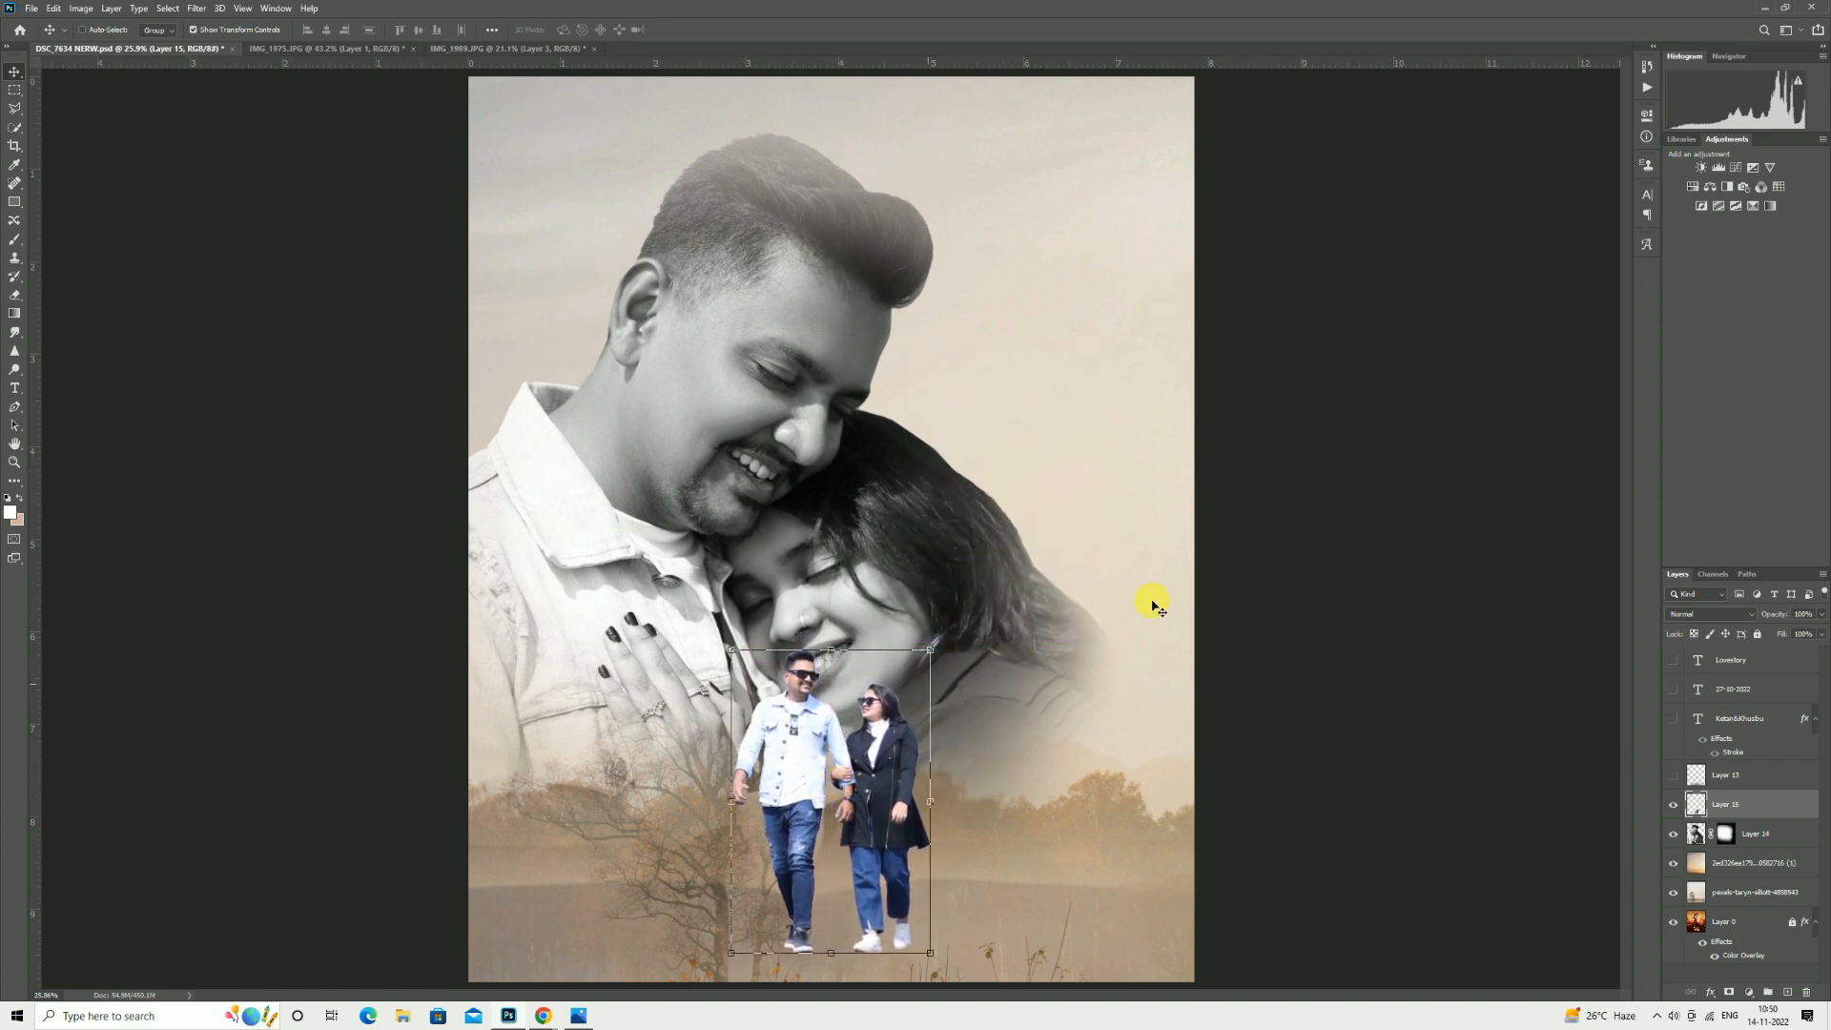
Scale the black-and-white close-up of the couple to about 84% and position it in the upper part of the poster.
click(1697, 835)
drag(862, 473, 962, 385)
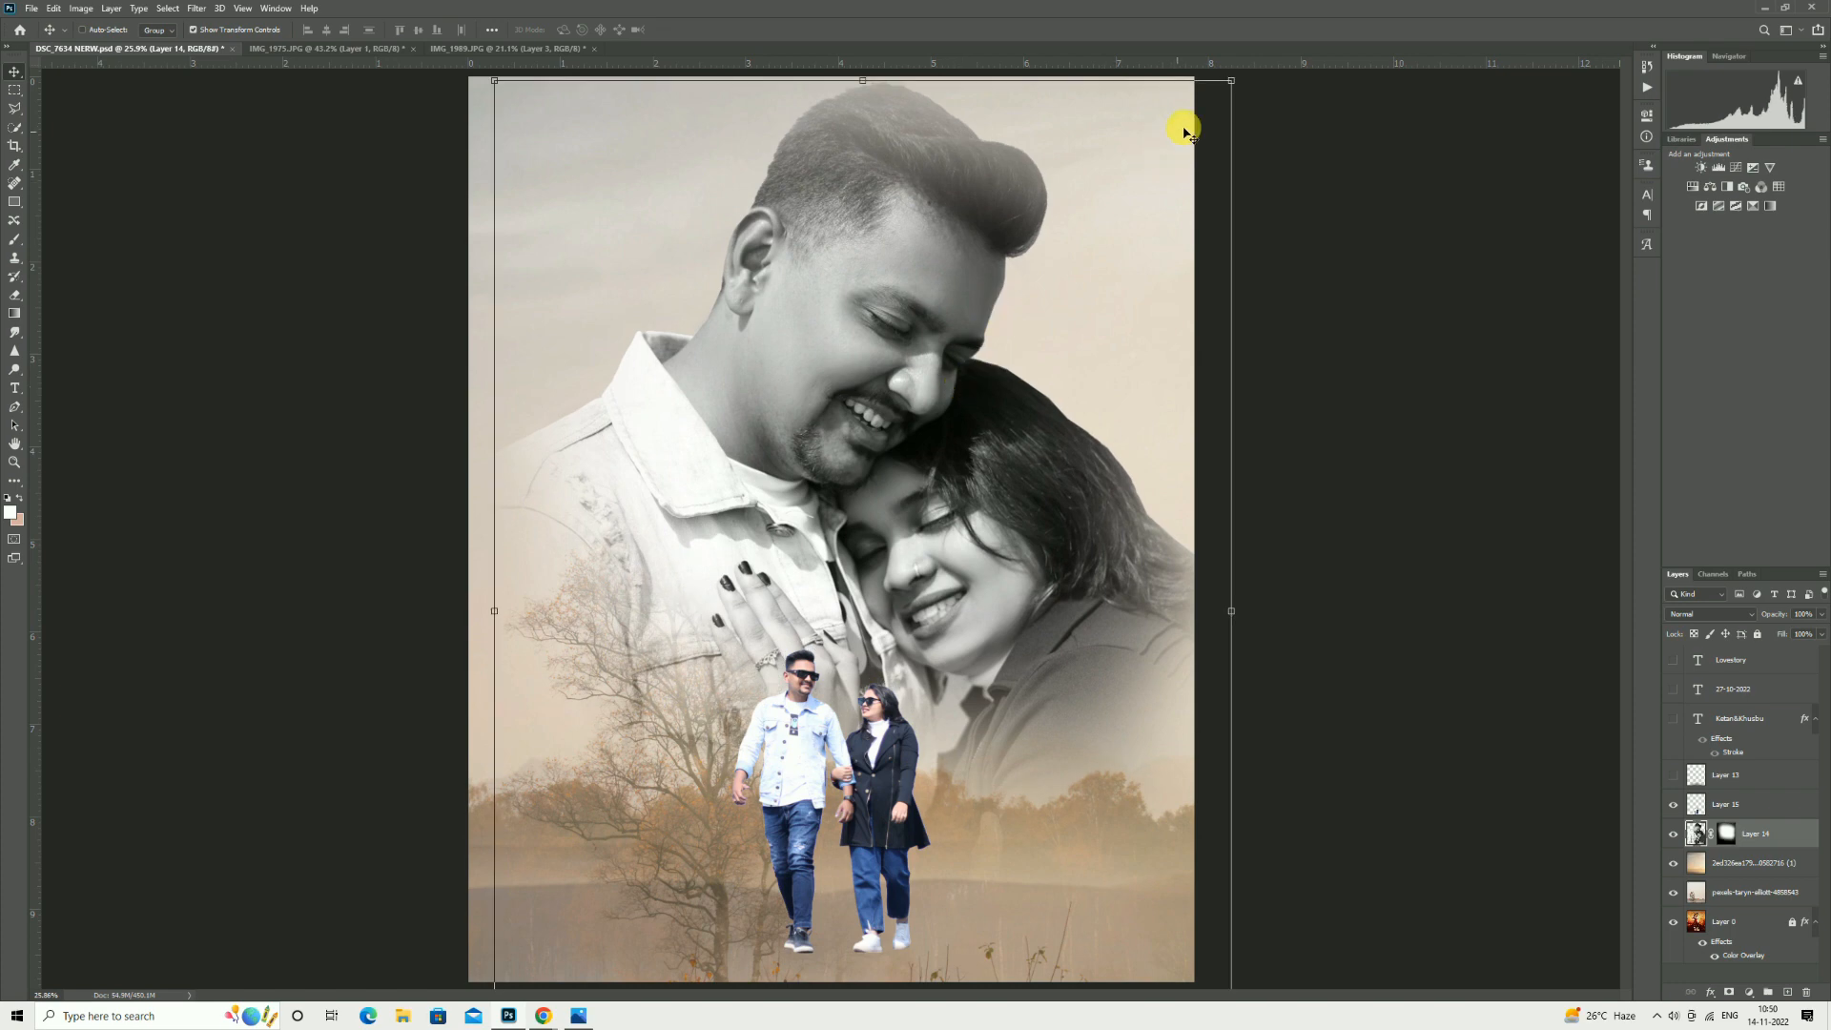
drag(1230, 81, 1083, 184)
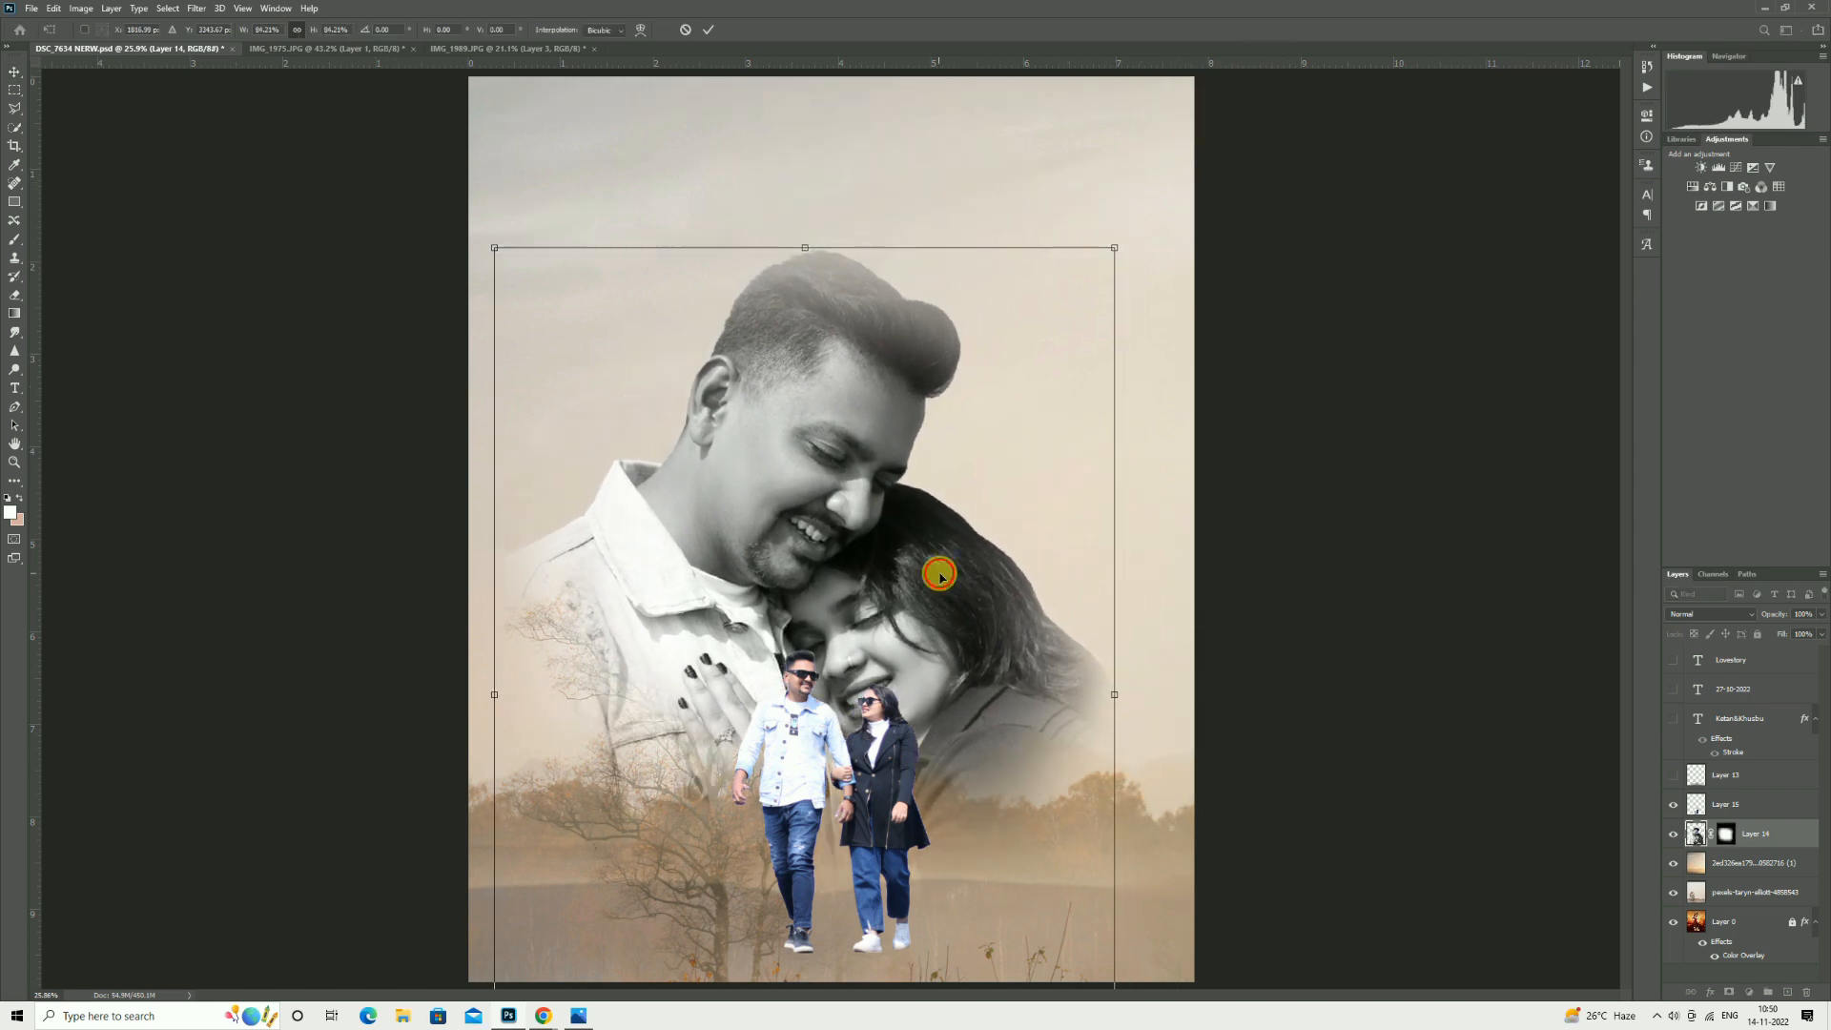
drag(936, 572, 971, 445)
click(707, 30)
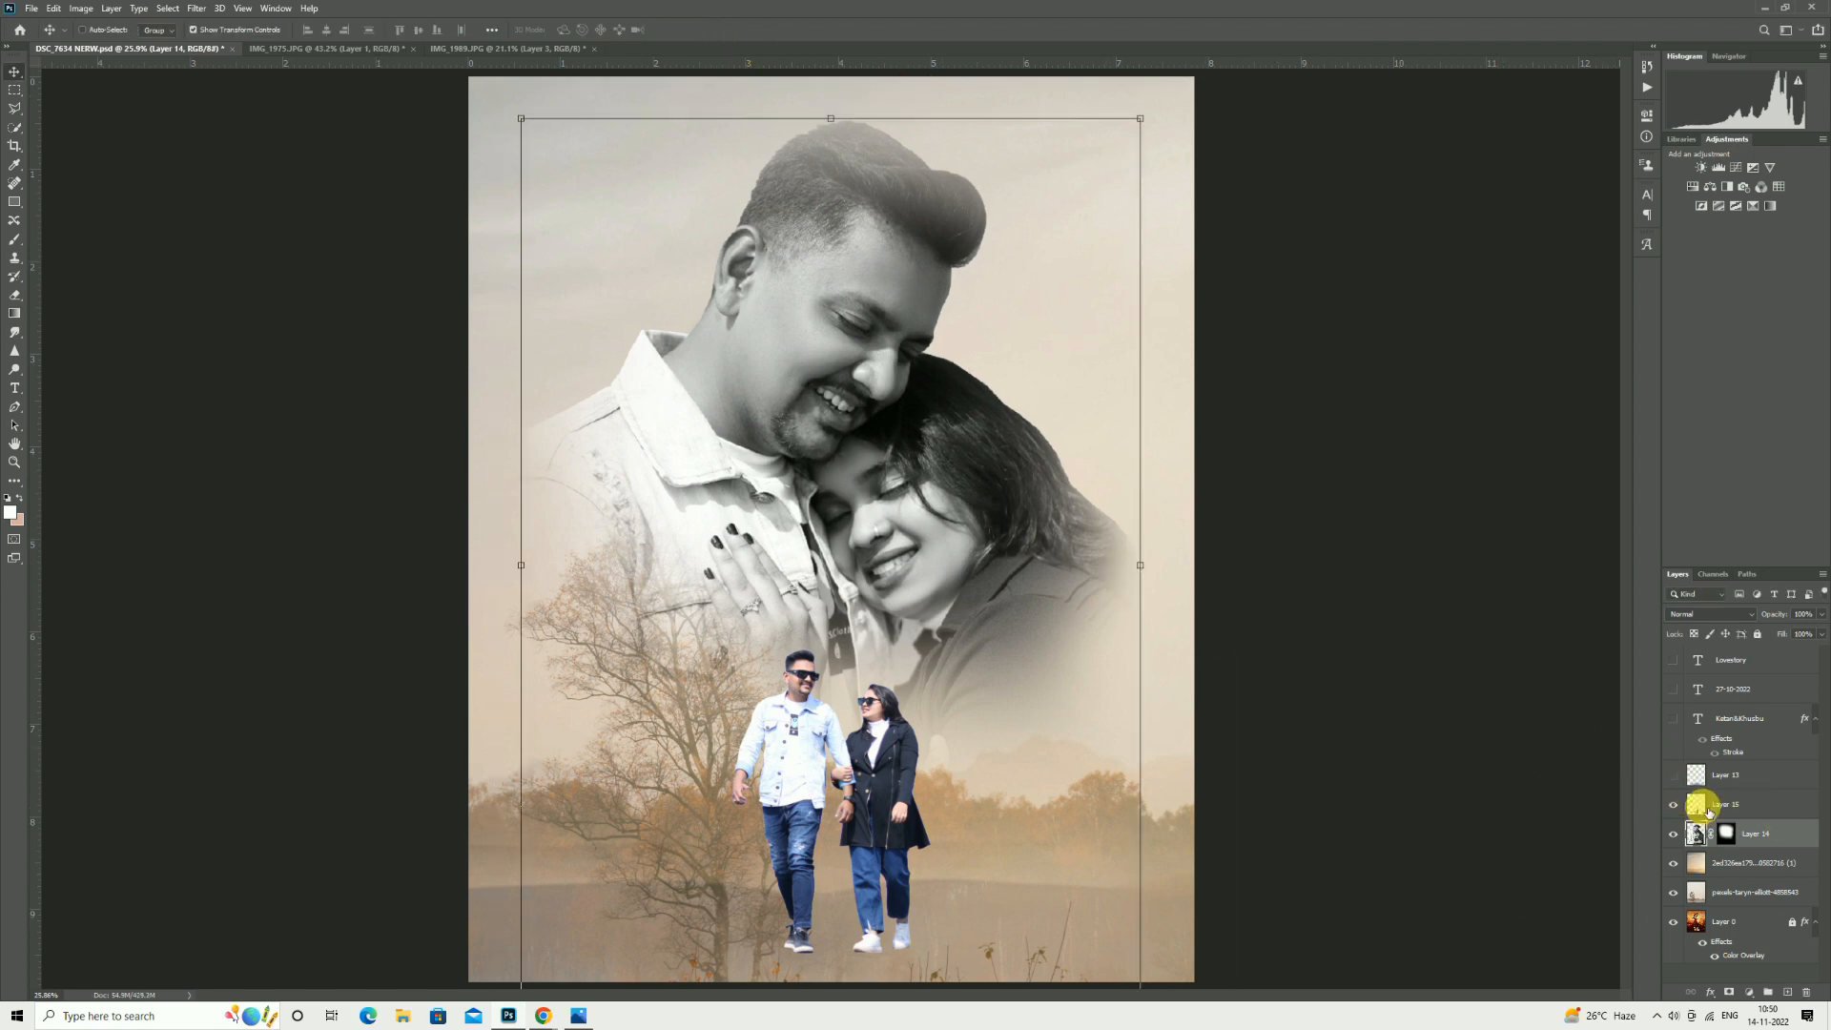
Move the walking couple cutout slightly up and sideways so it stands below the close-up.
click(1707, 806)
drag(707, 841, 715, 769)
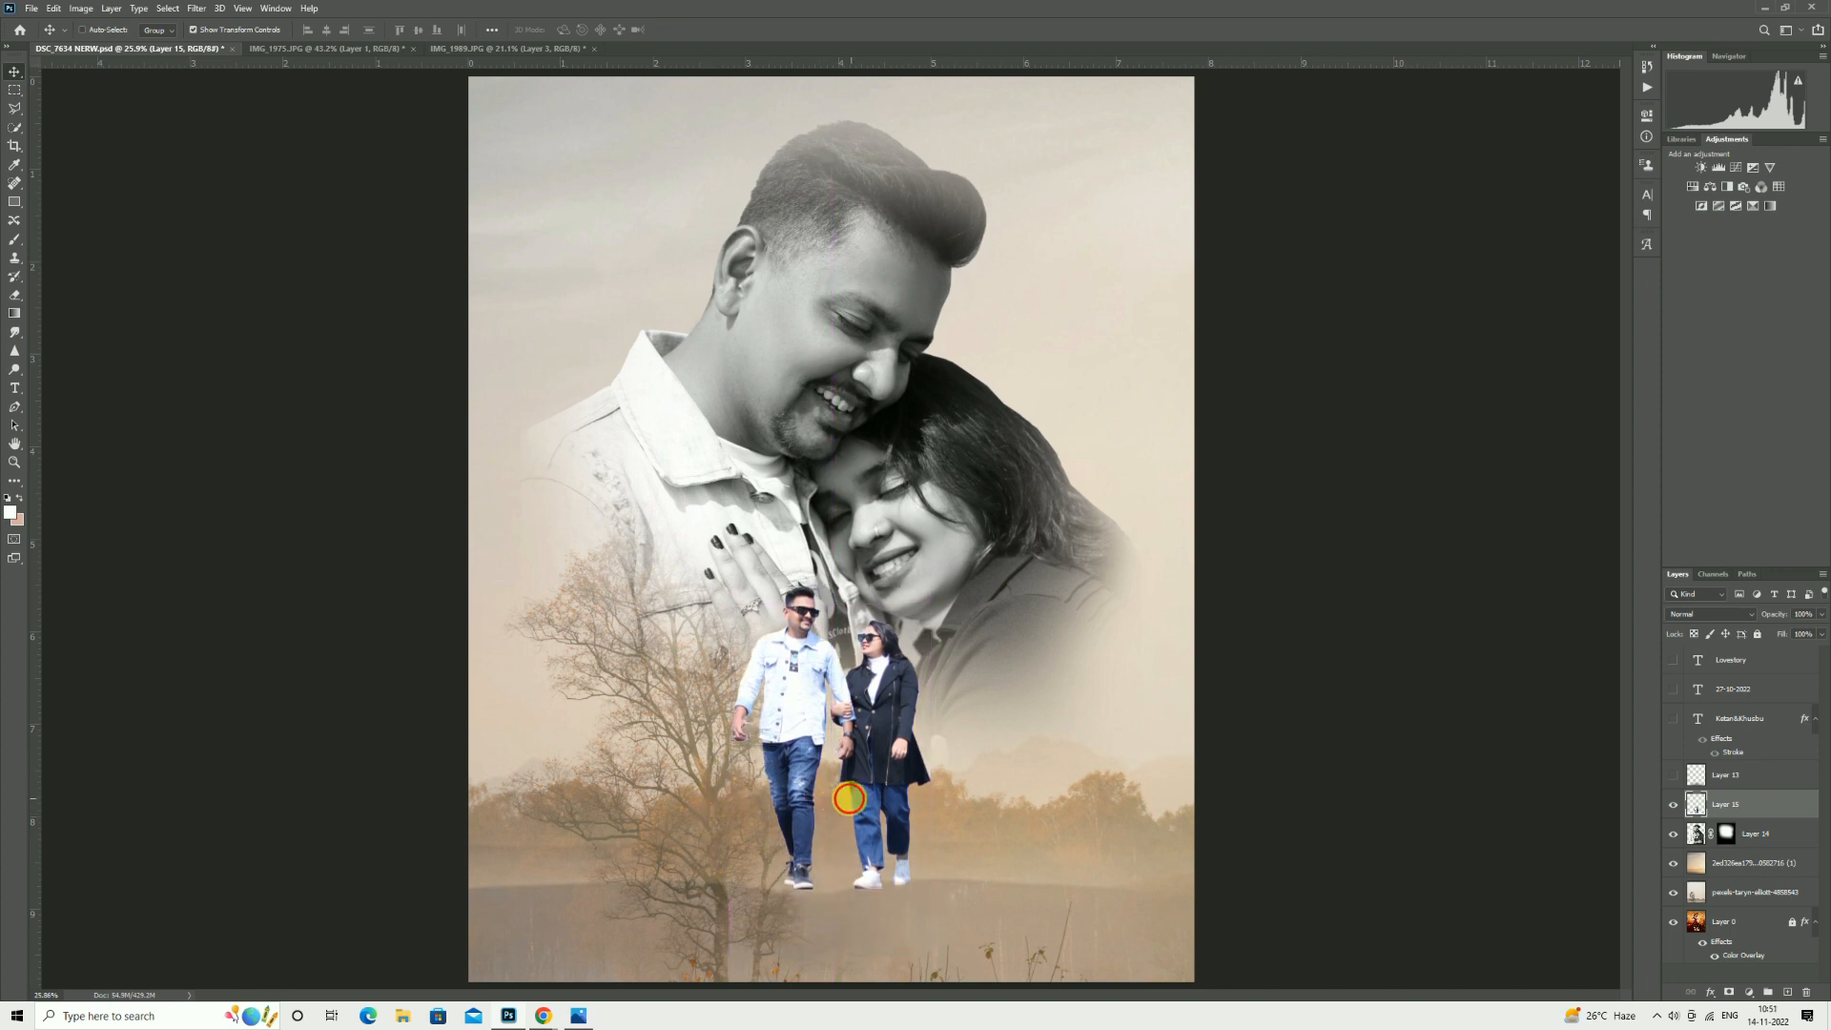
drag(849, 798, 840, 820)
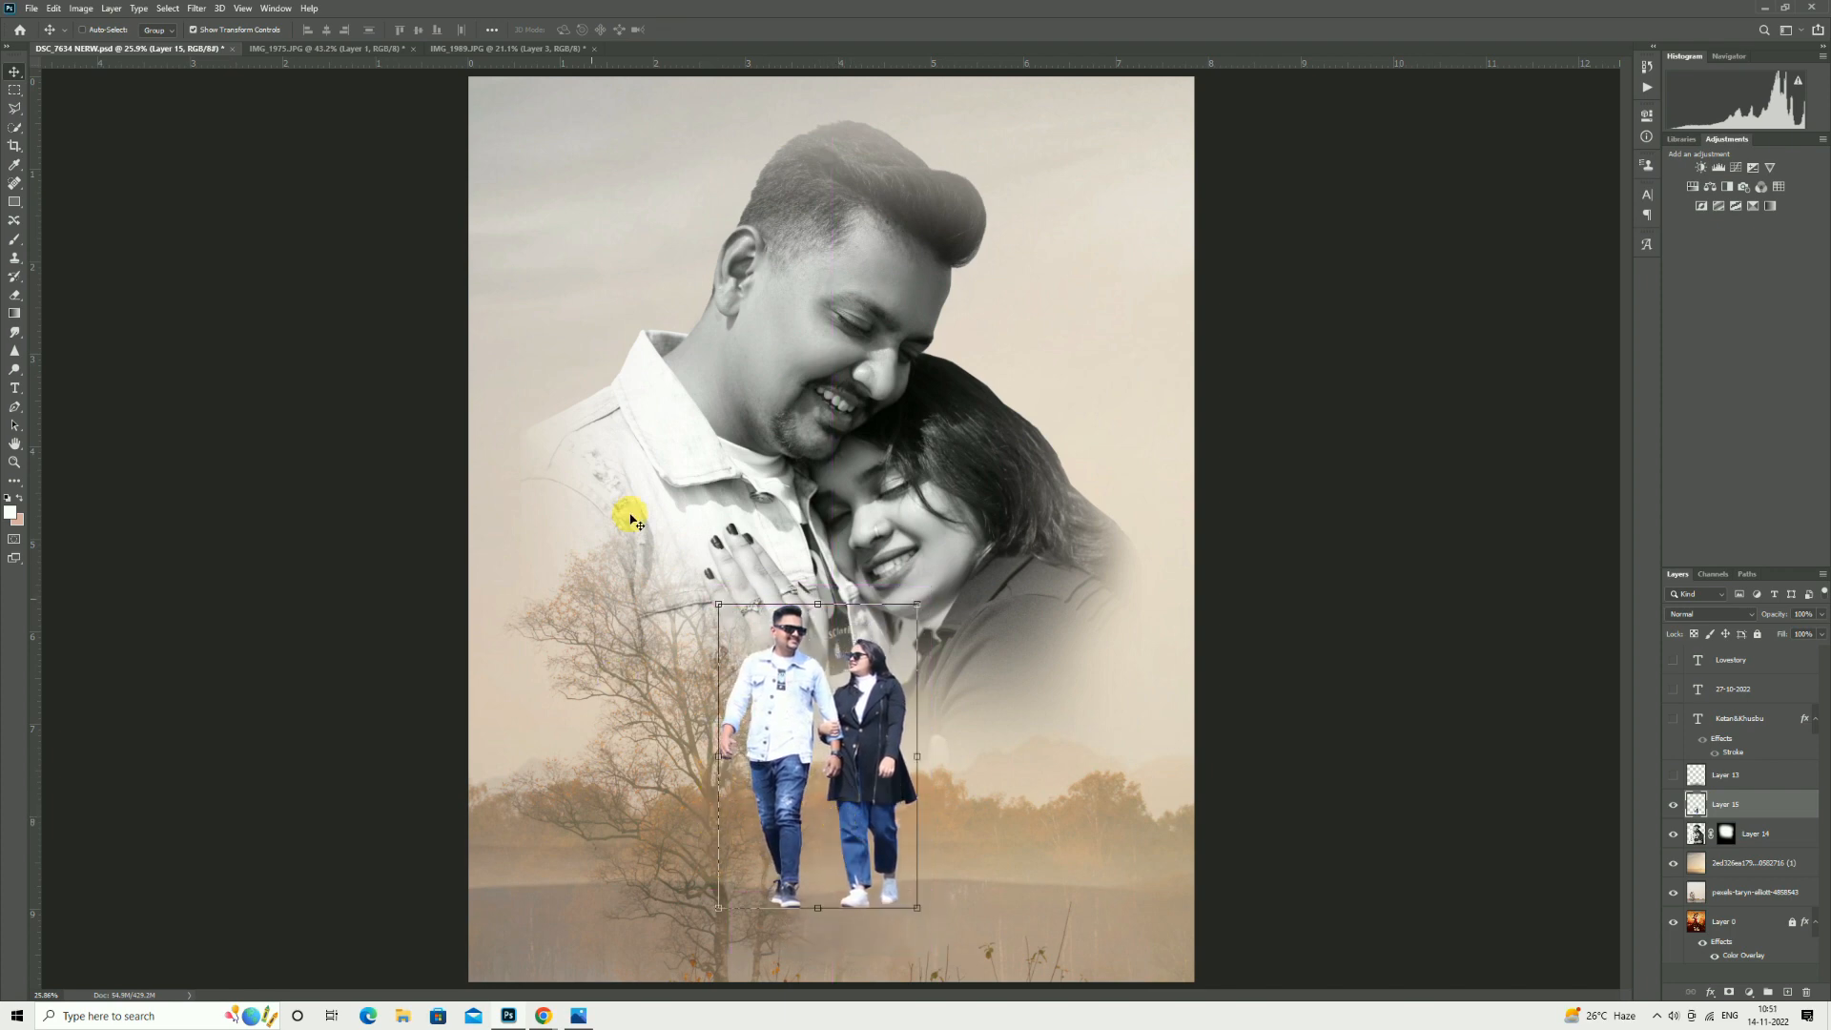
With the beige landscape layer active, open the stock photo of a woman on cliff rocks from Downloads as a docked document.
click(1723, 867)
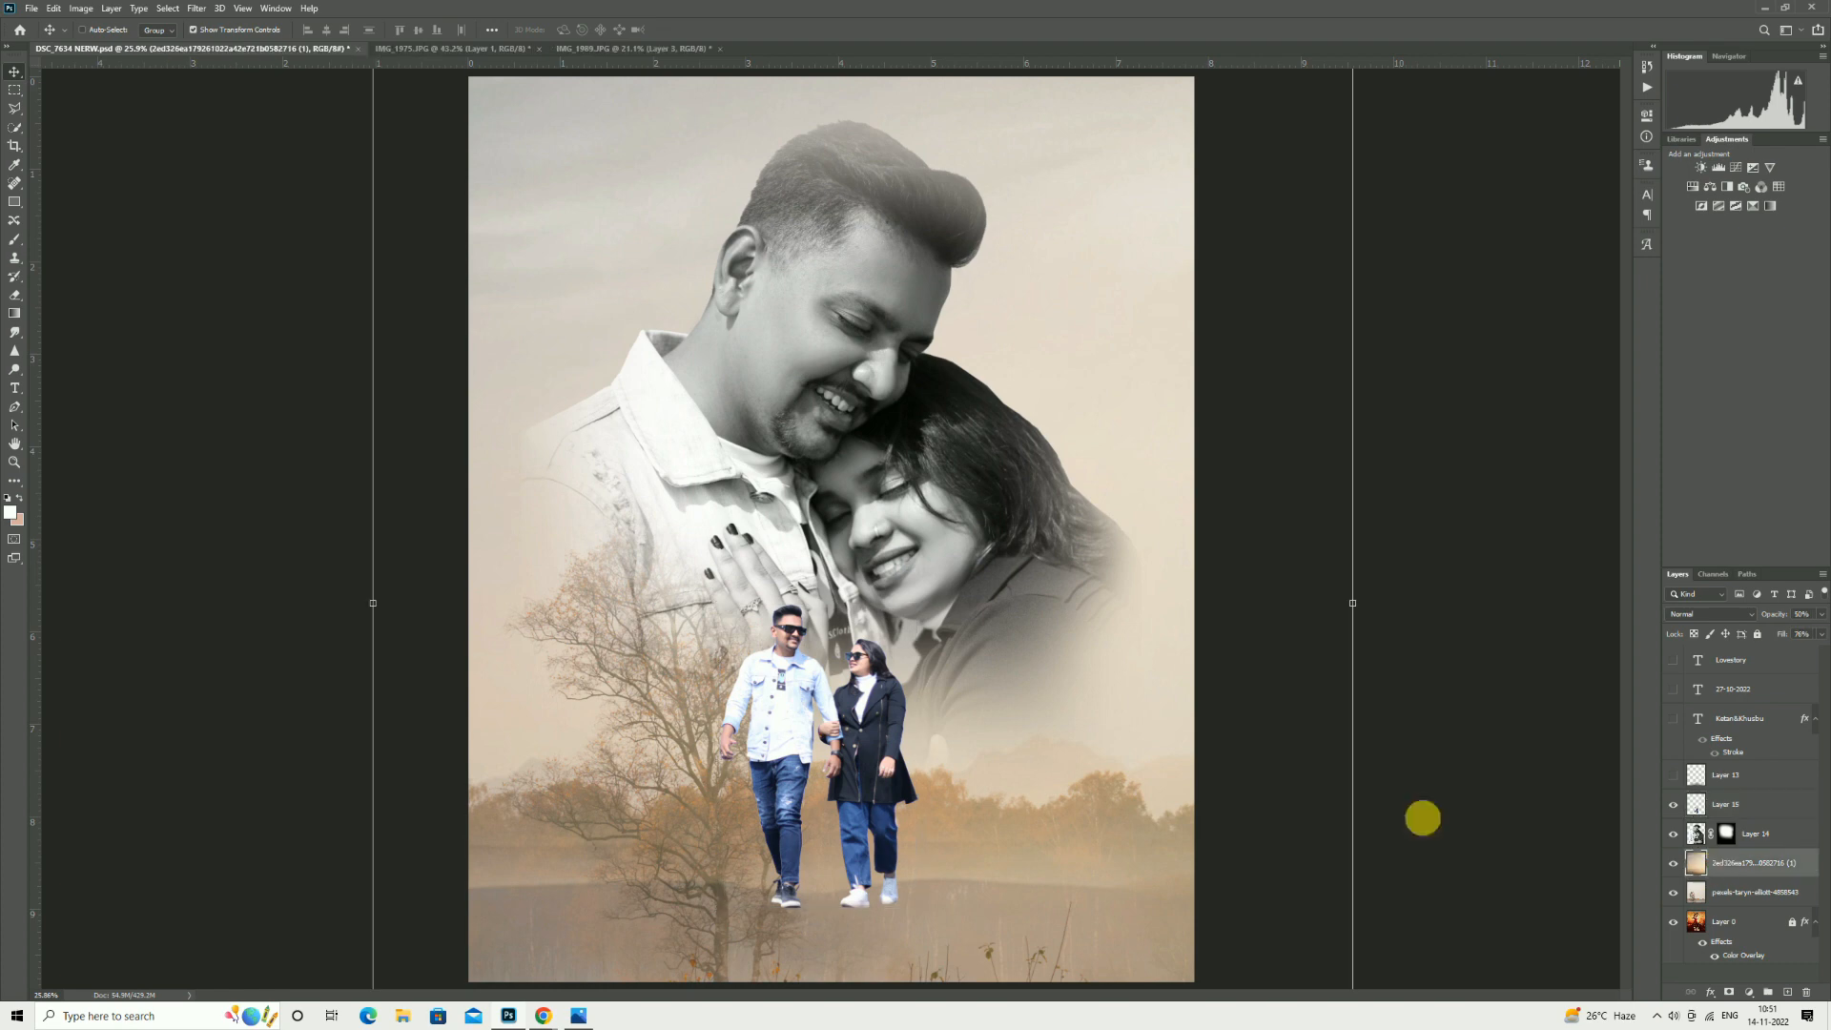
click(44, 9)
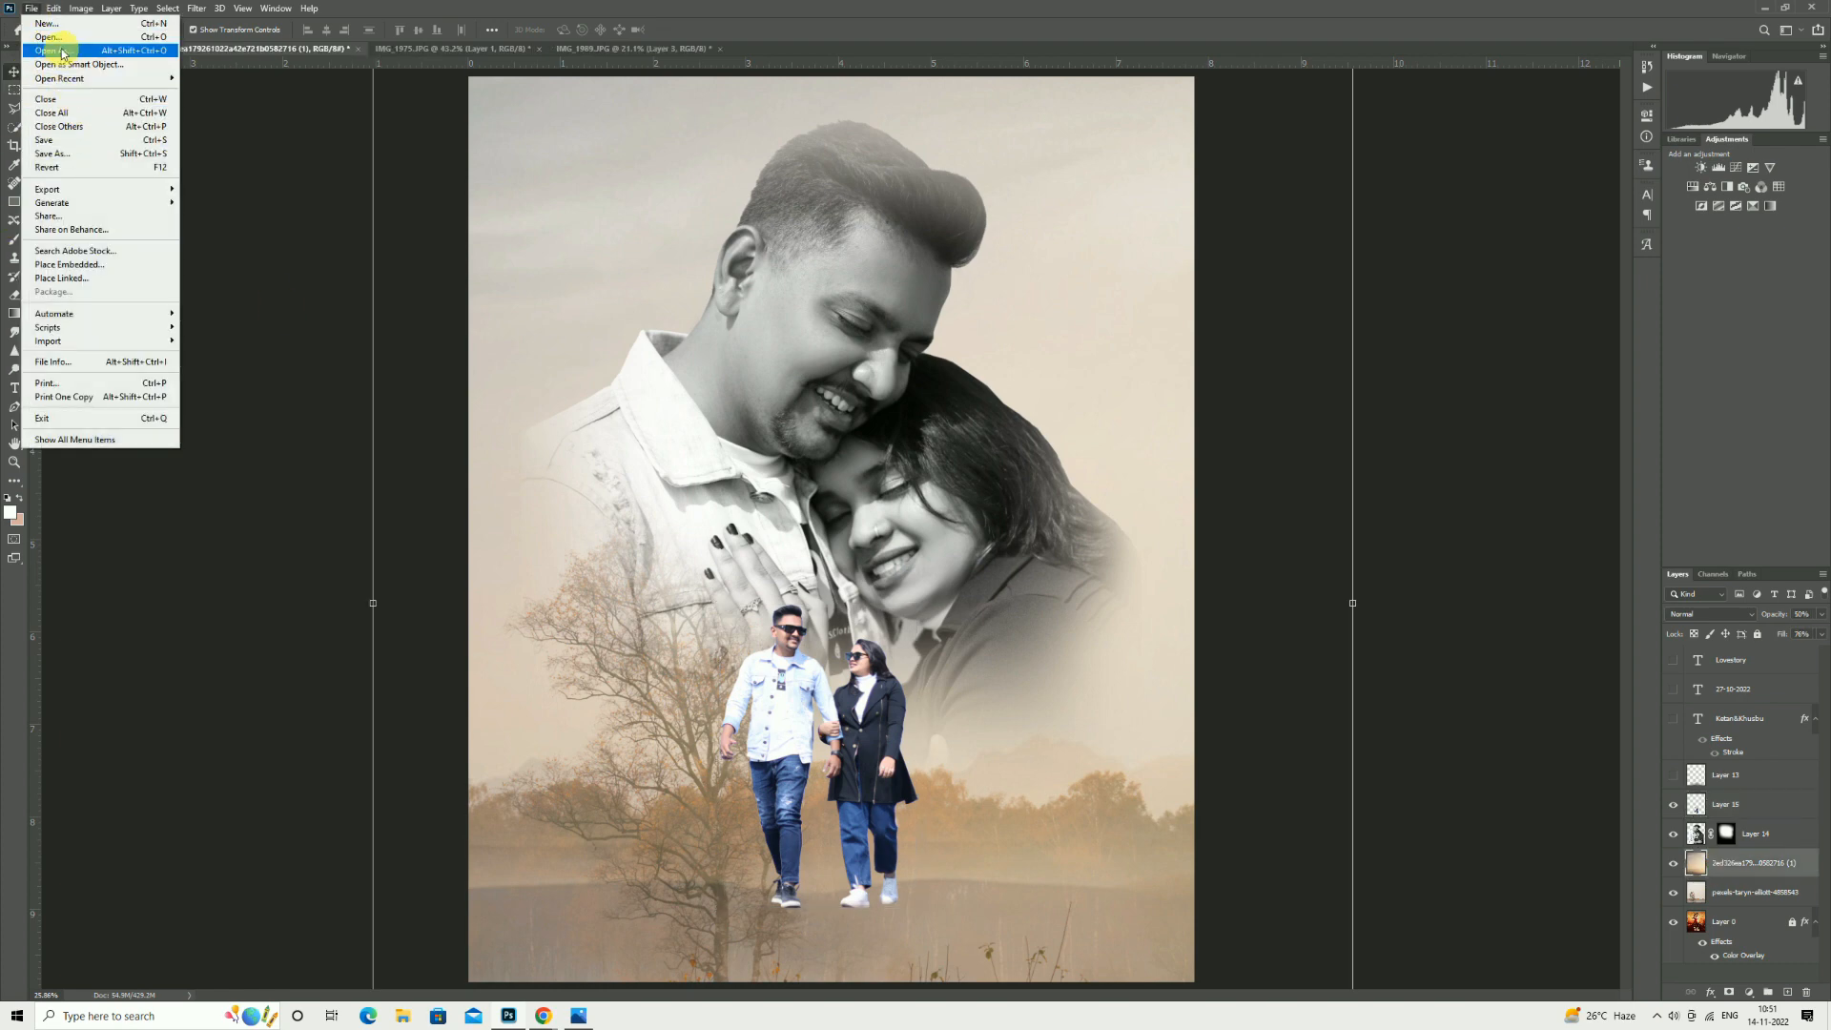
click(63, 40)
scroll(1030, 586, down, 6)
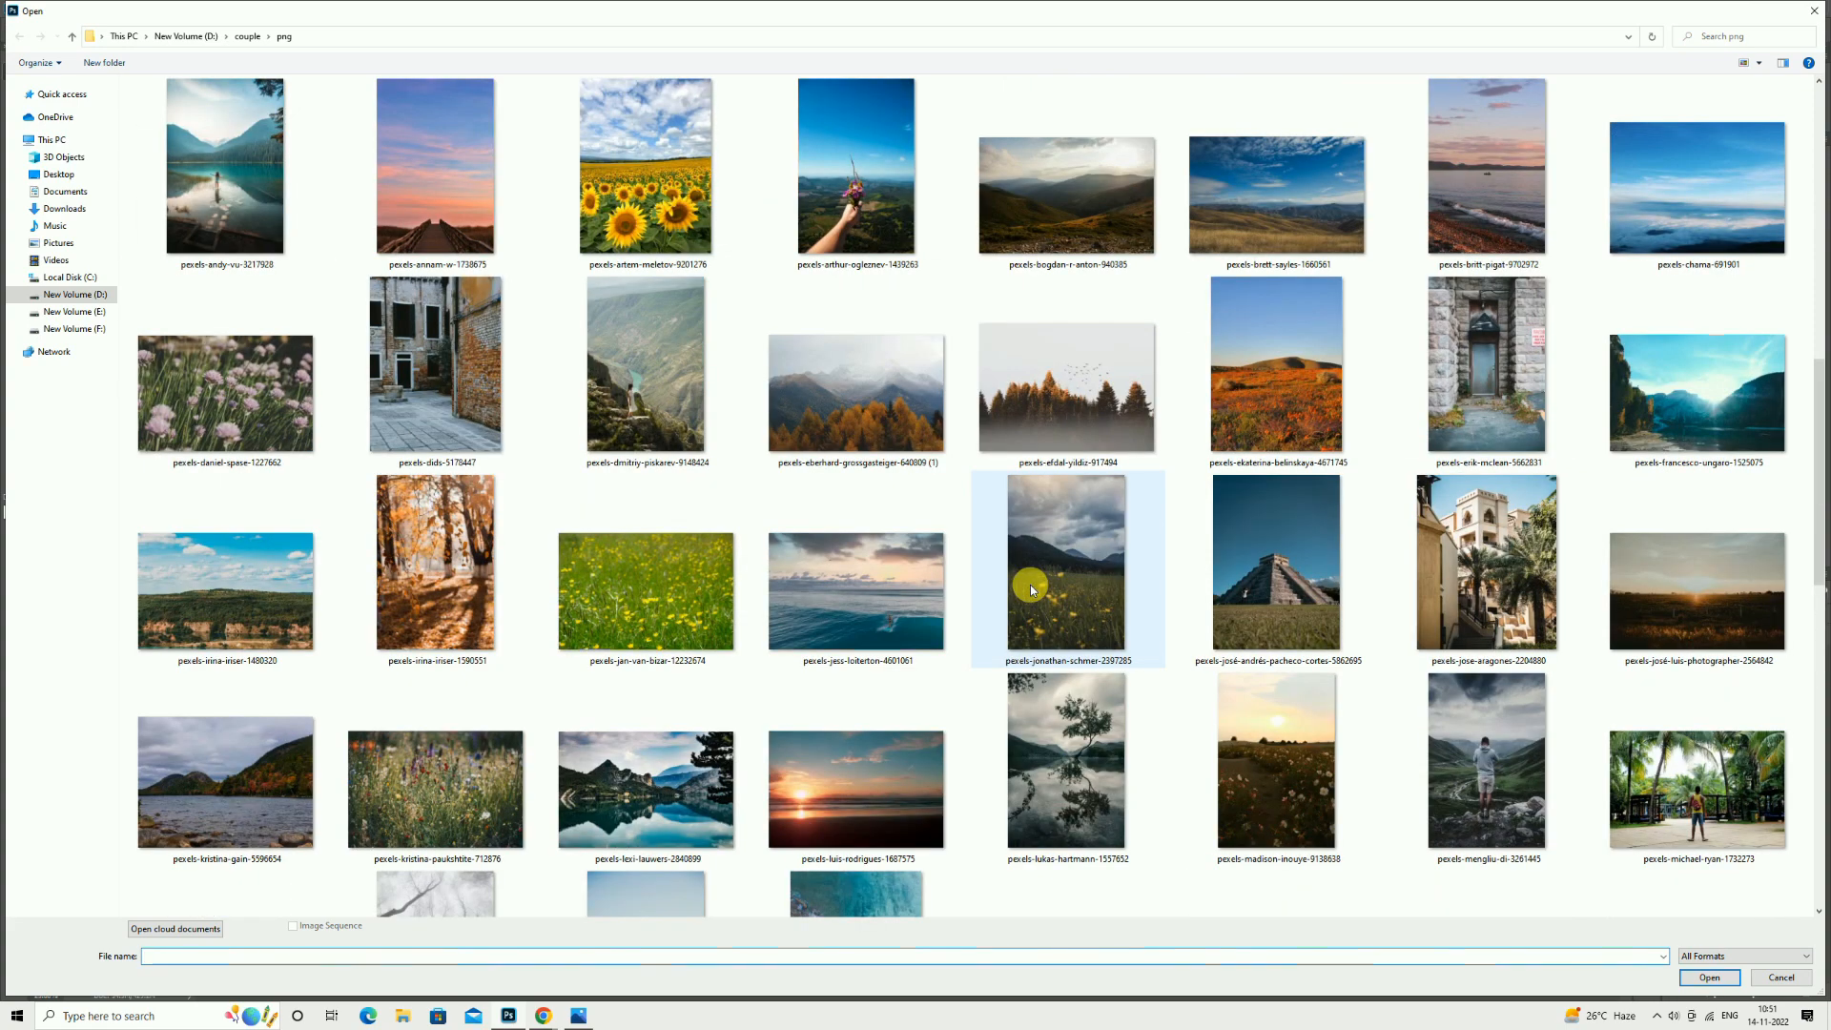
scroll(1030, 586, up, 3)
scroll(1029, 585, up, 2)
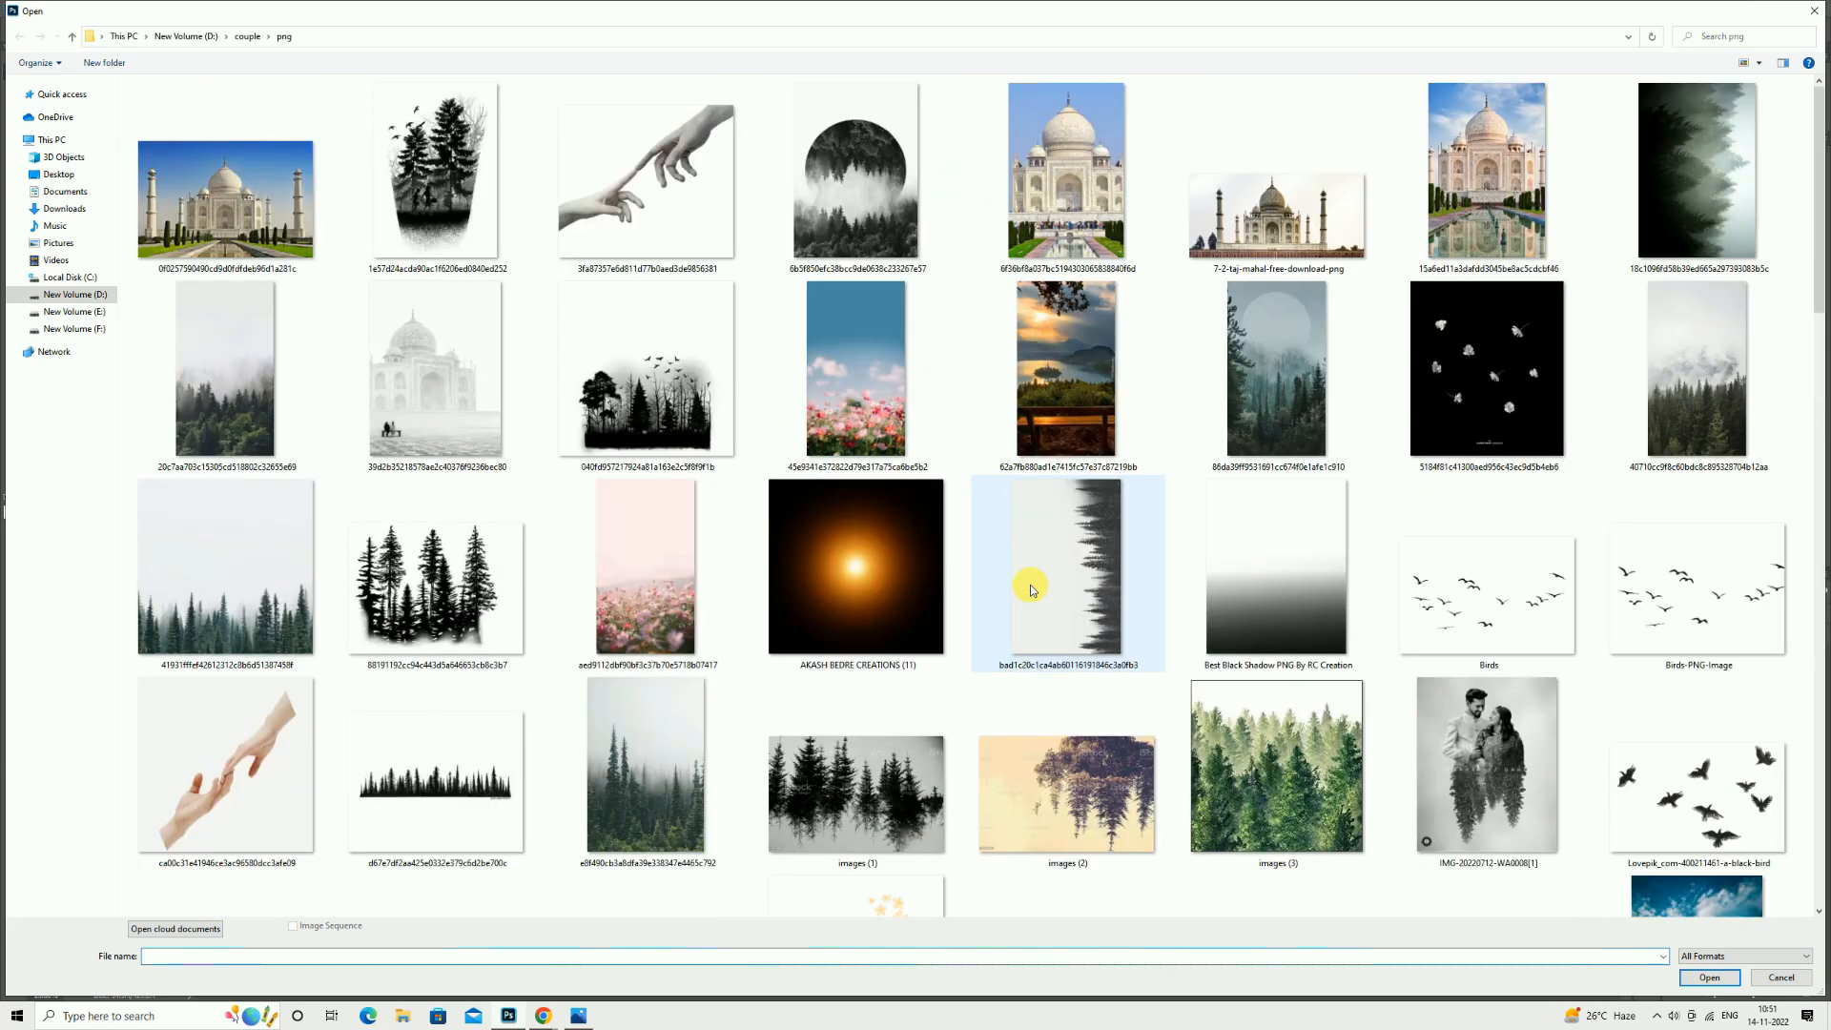
click(67, 208)
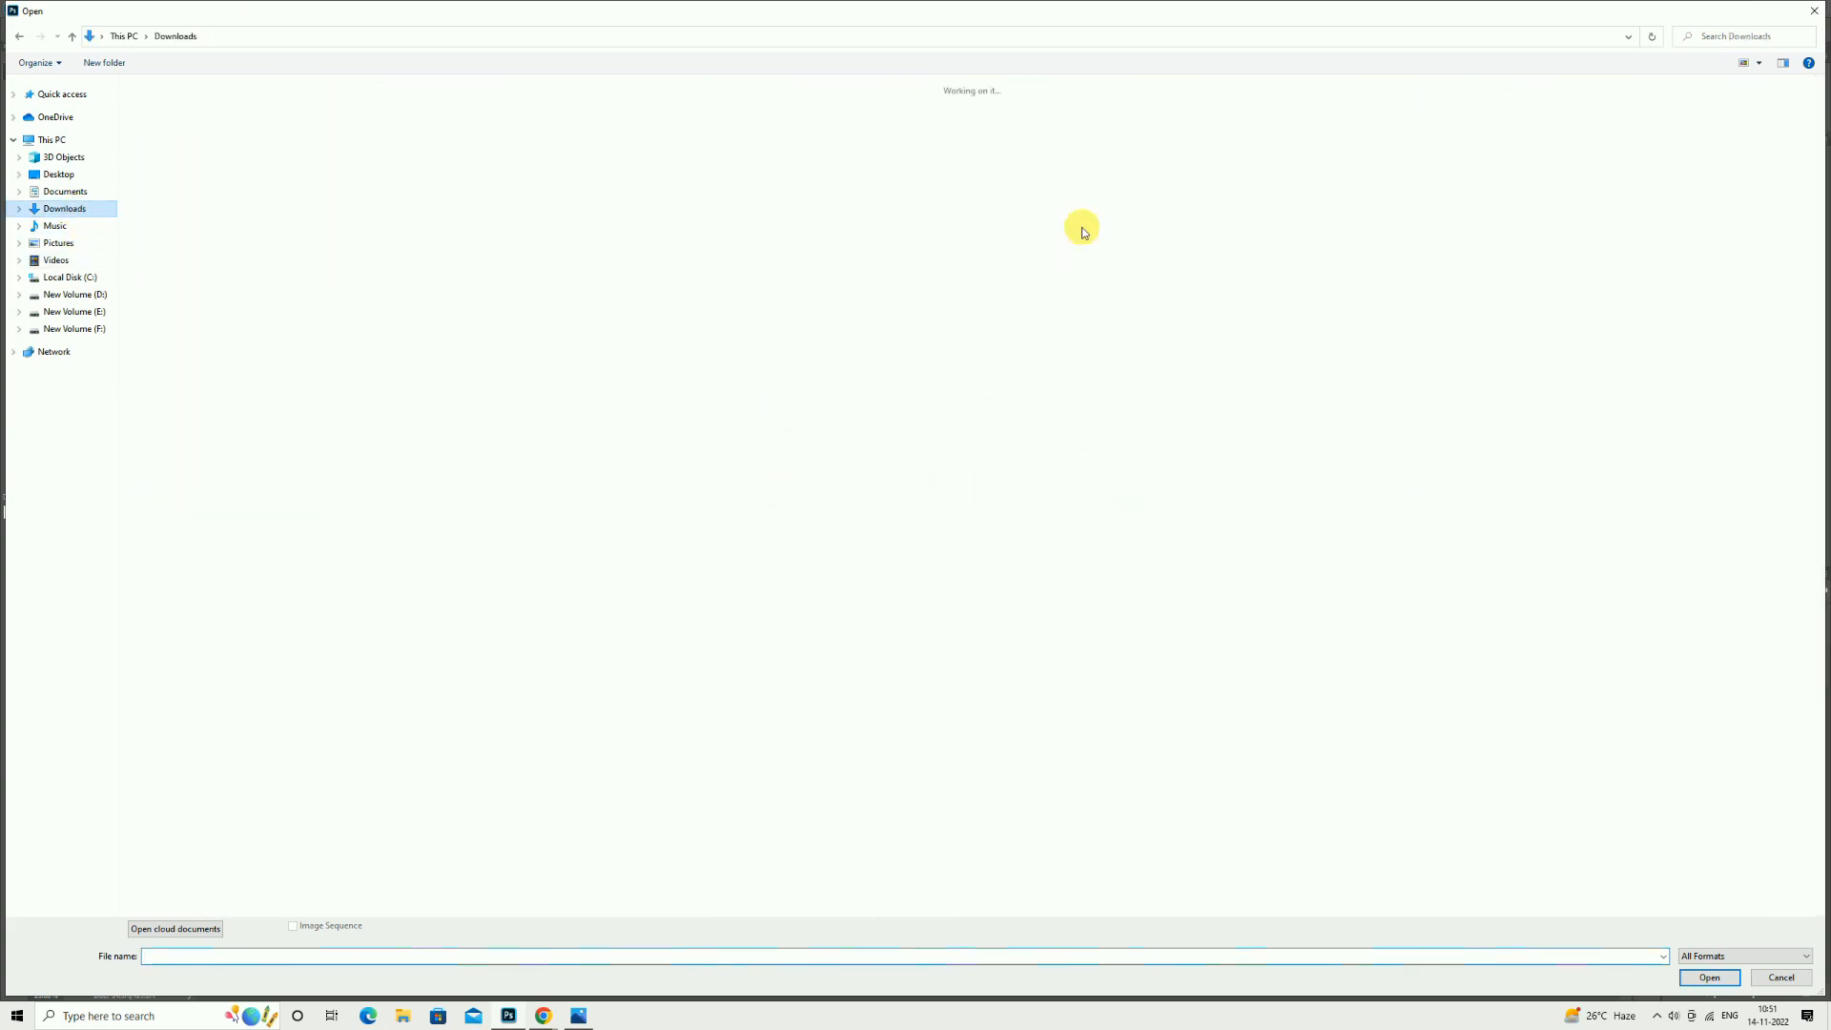
scroll(1143, 389, down, 10)
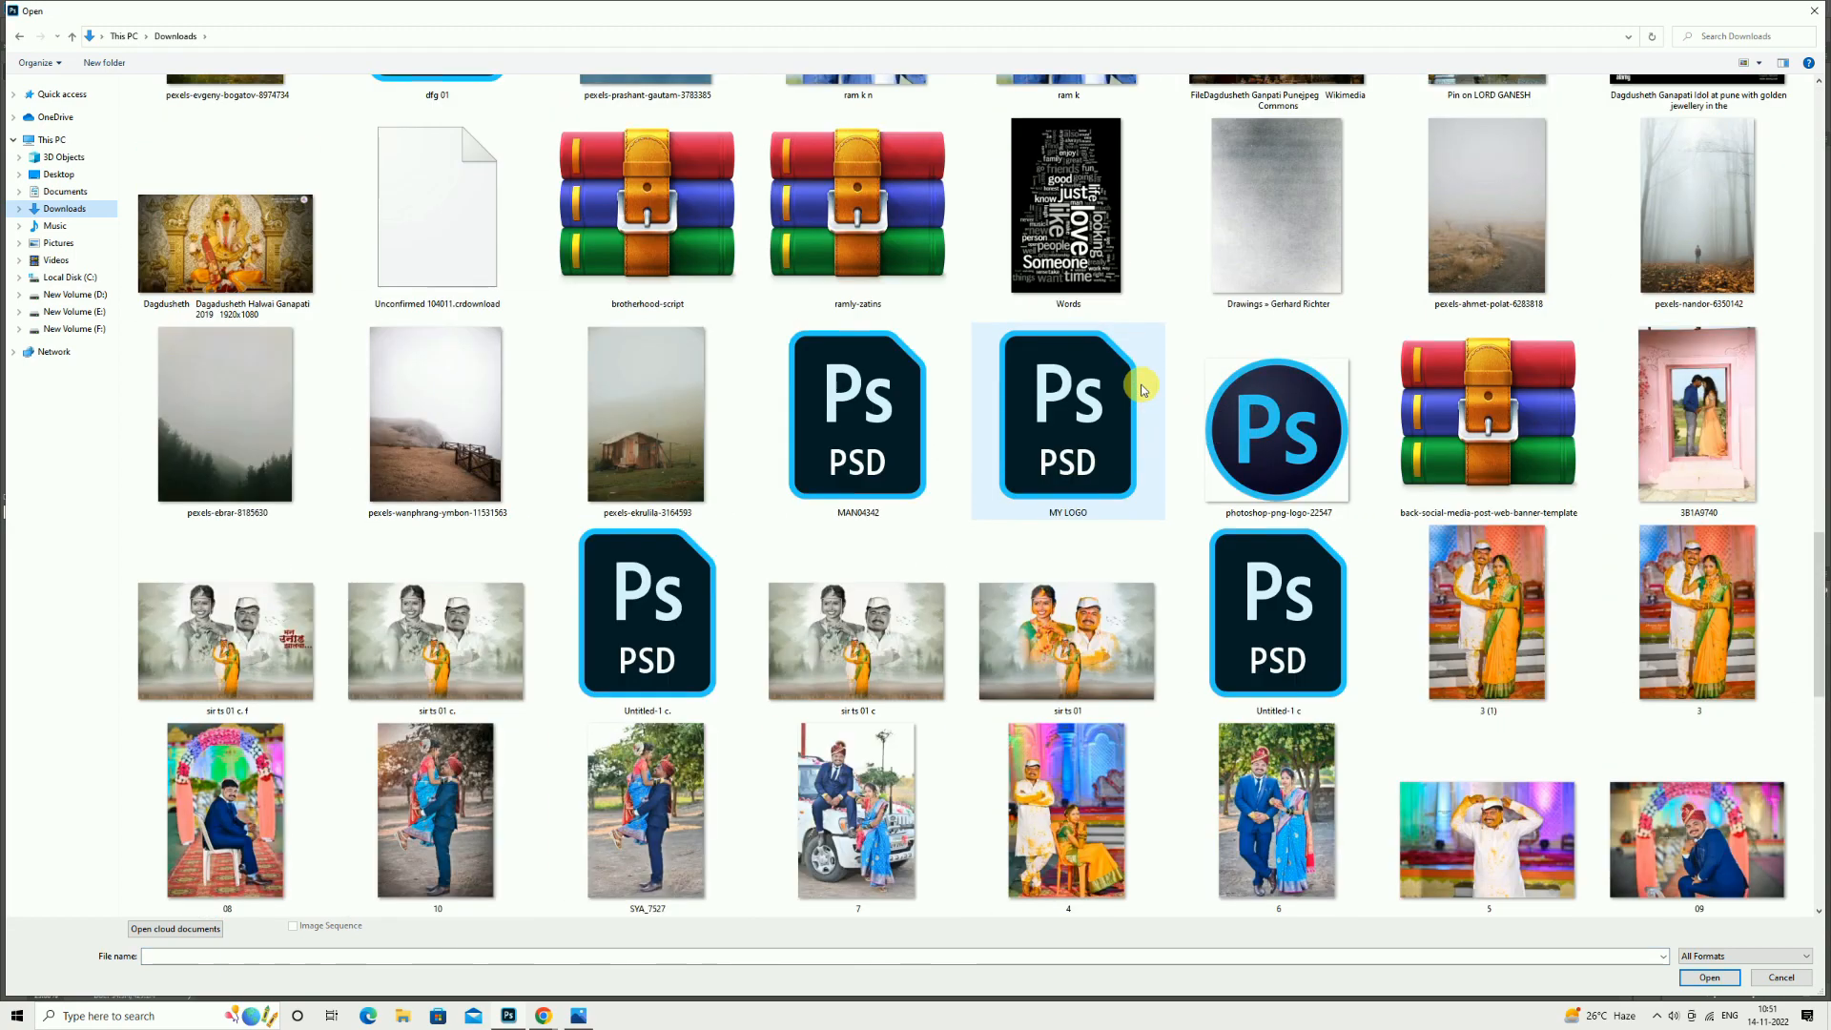
scroll(1143, 389, down, 5)
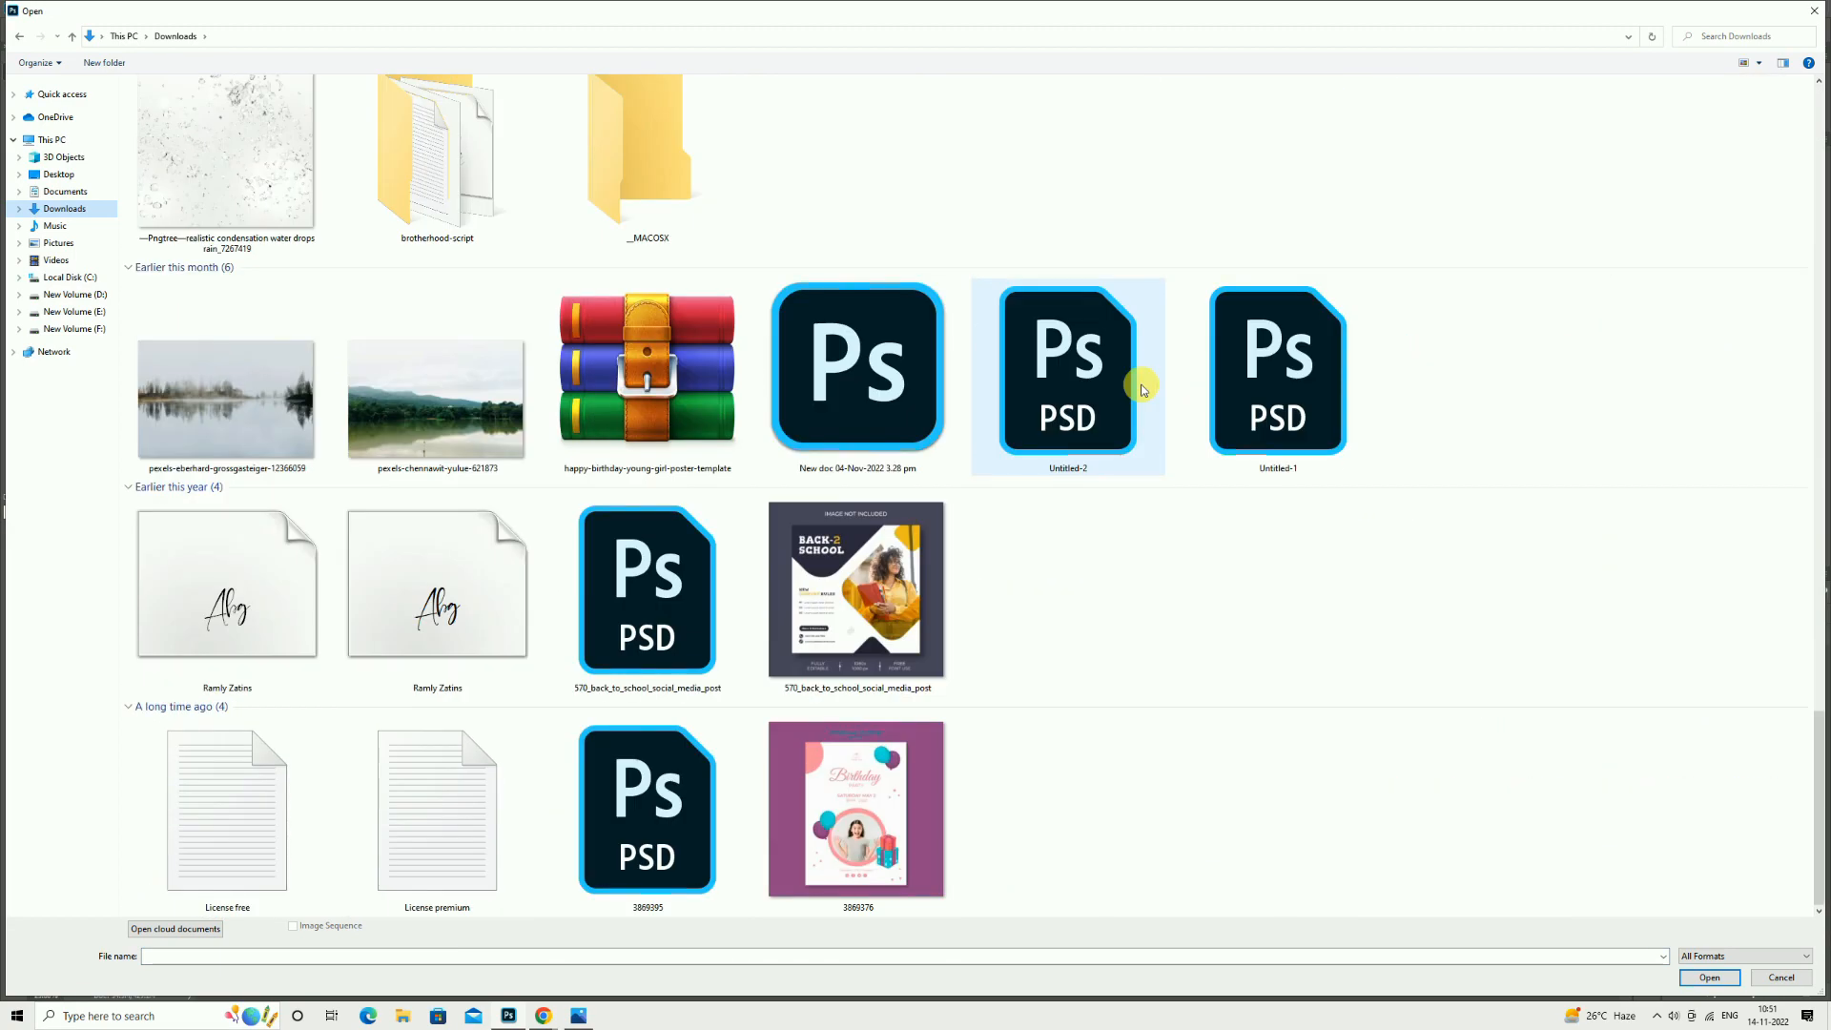
scroll(1140, 383, up, 5)
double_click(1316, 431)
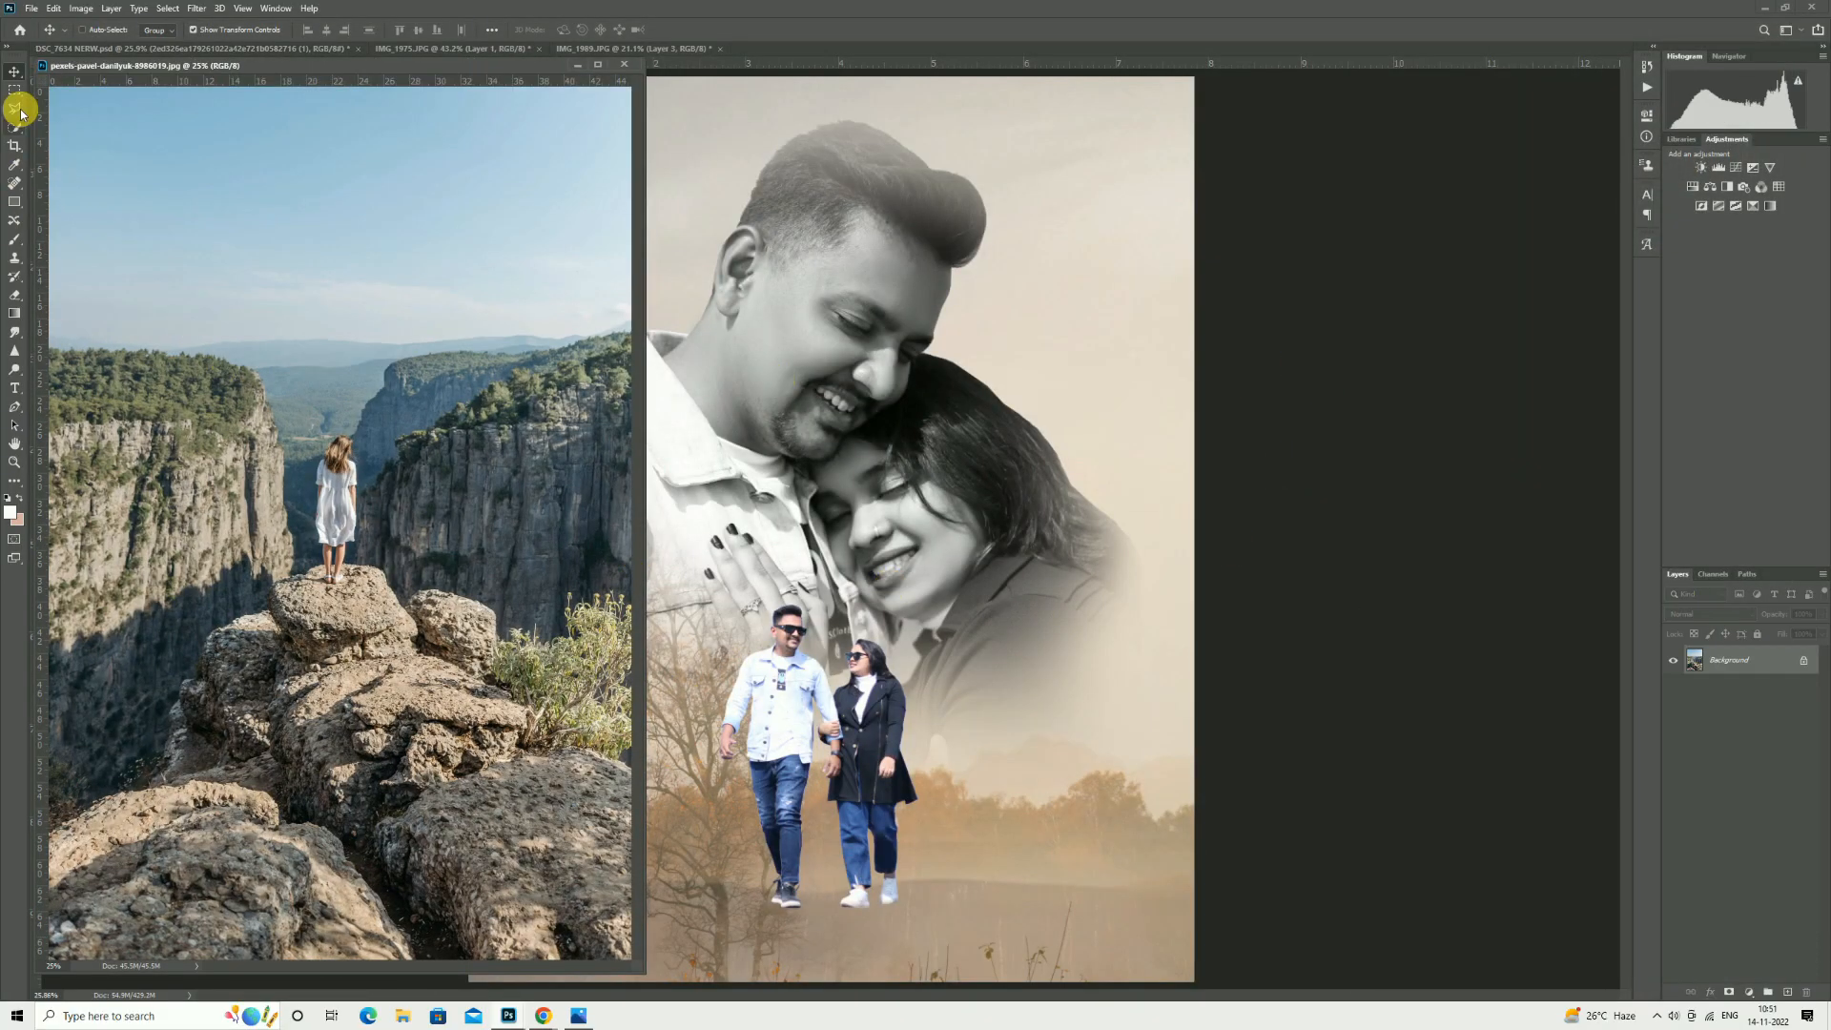
drag(249, 65, 404, 57)
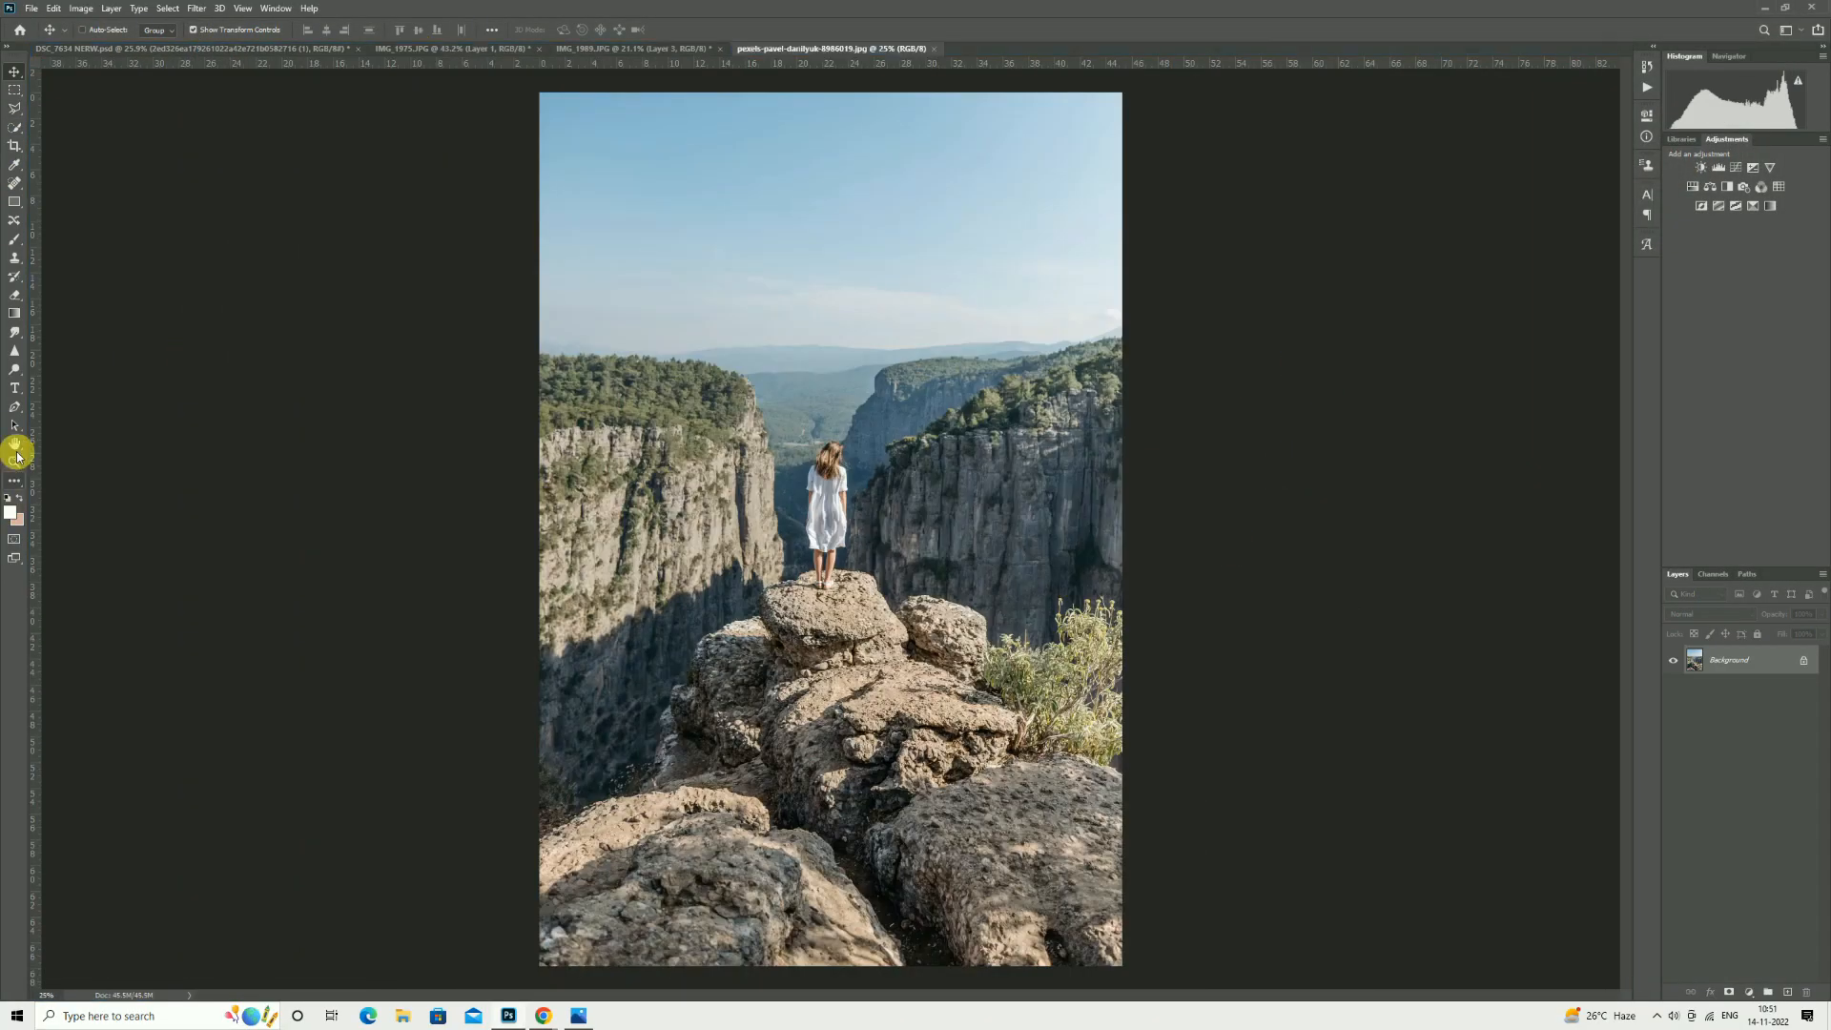
Remove the woman in the white dress and her feet from the rock with the content-aware Spot Healing Brush.
click(16, 459)
drag(822, 450, 839, 450)
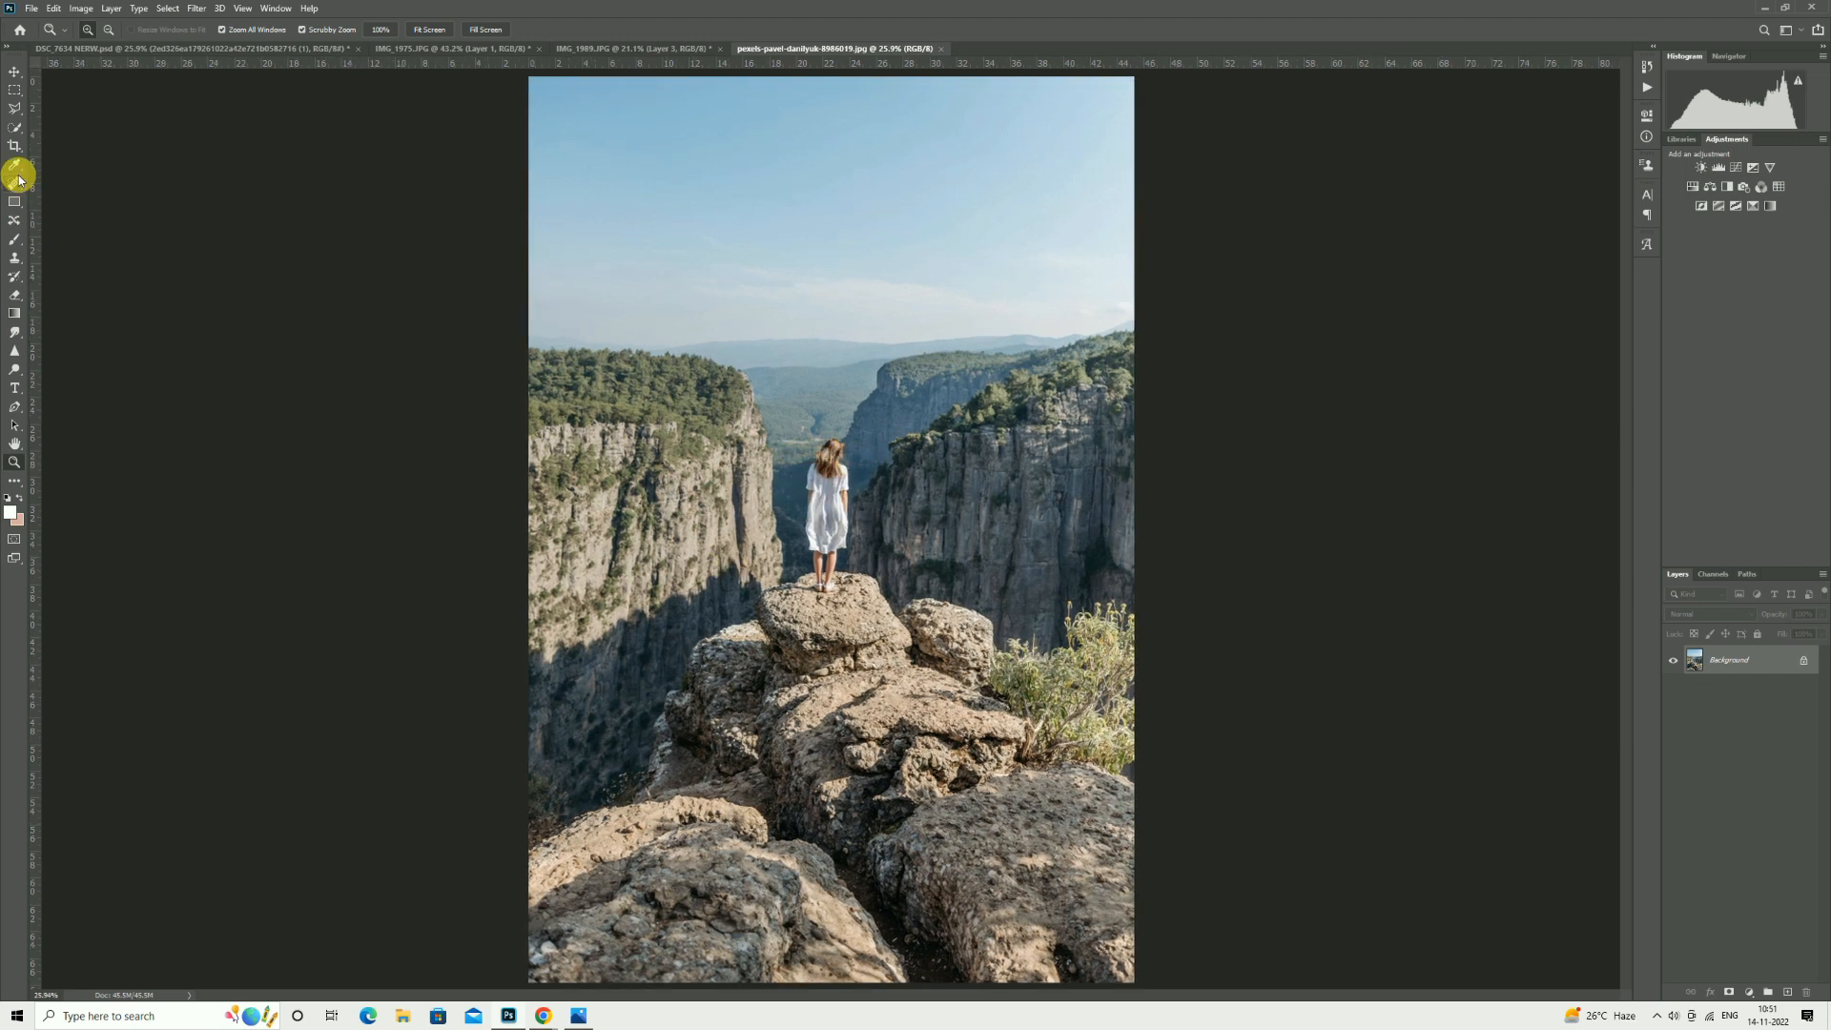
click(14, 184)
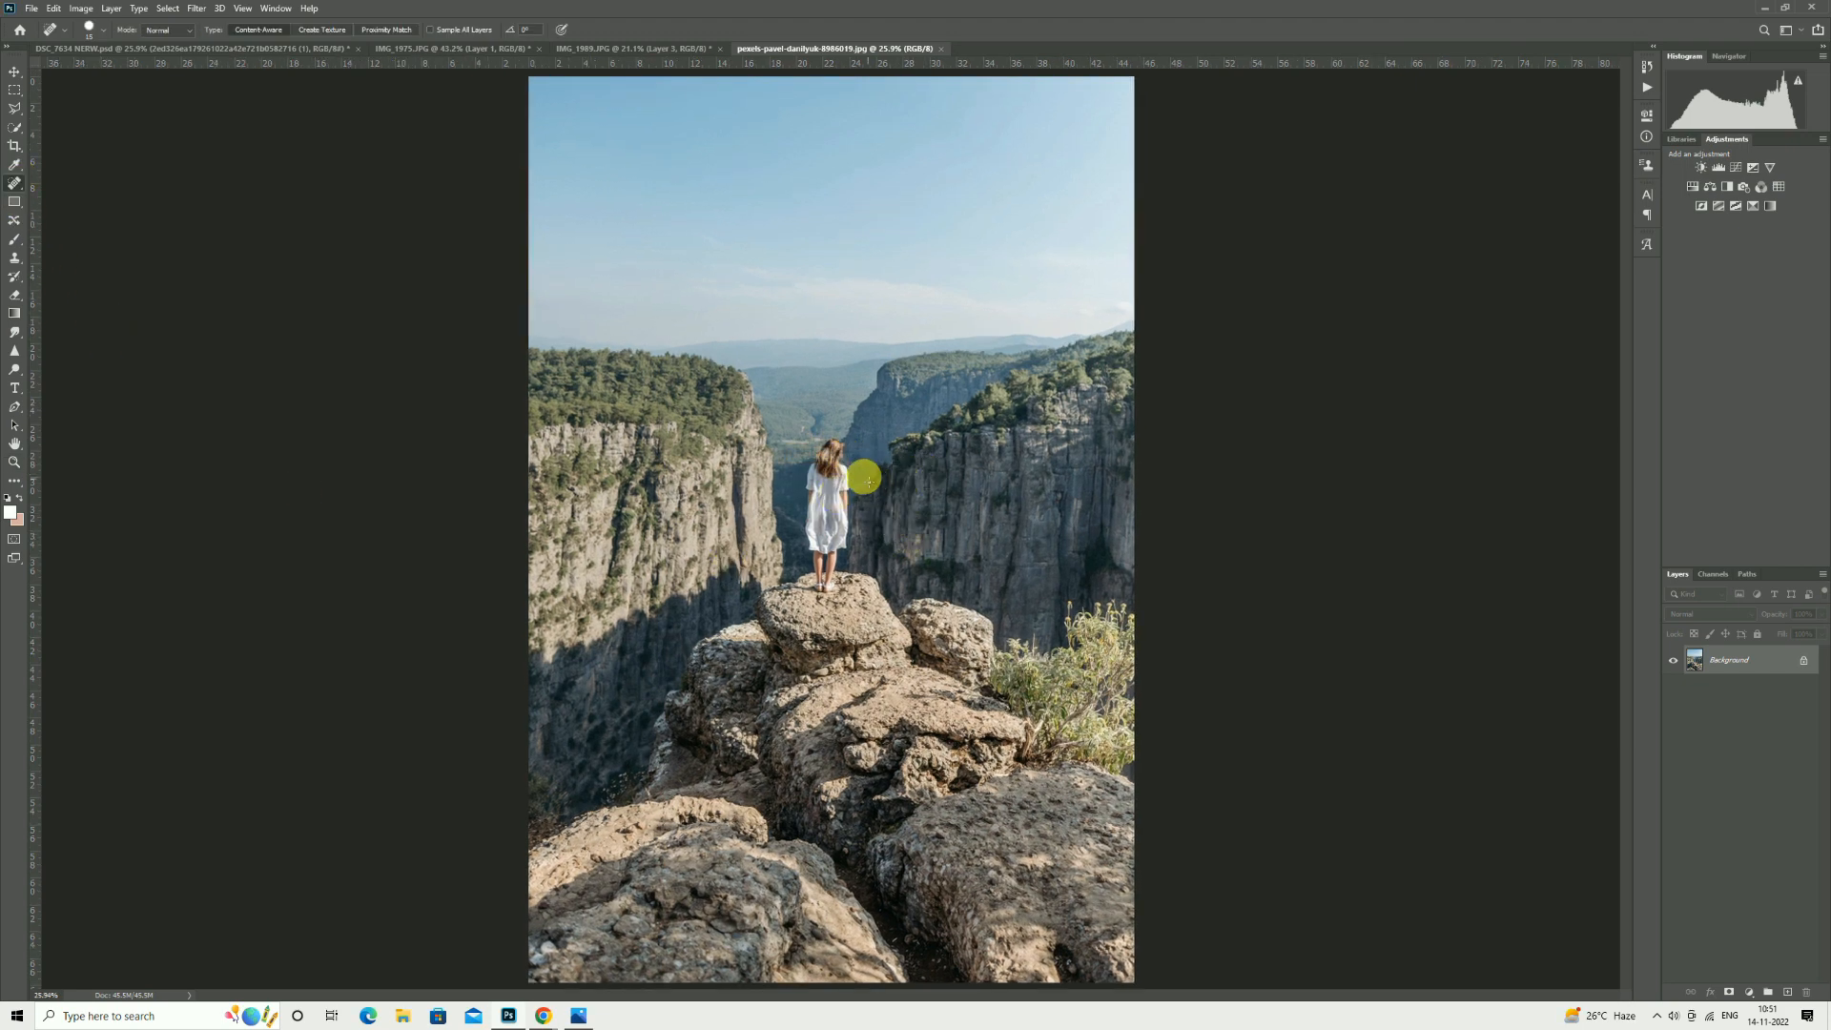
drag(829, 452, 838, 543)
key(bracketleft)
key(bracketleft)
key(bracketleft)
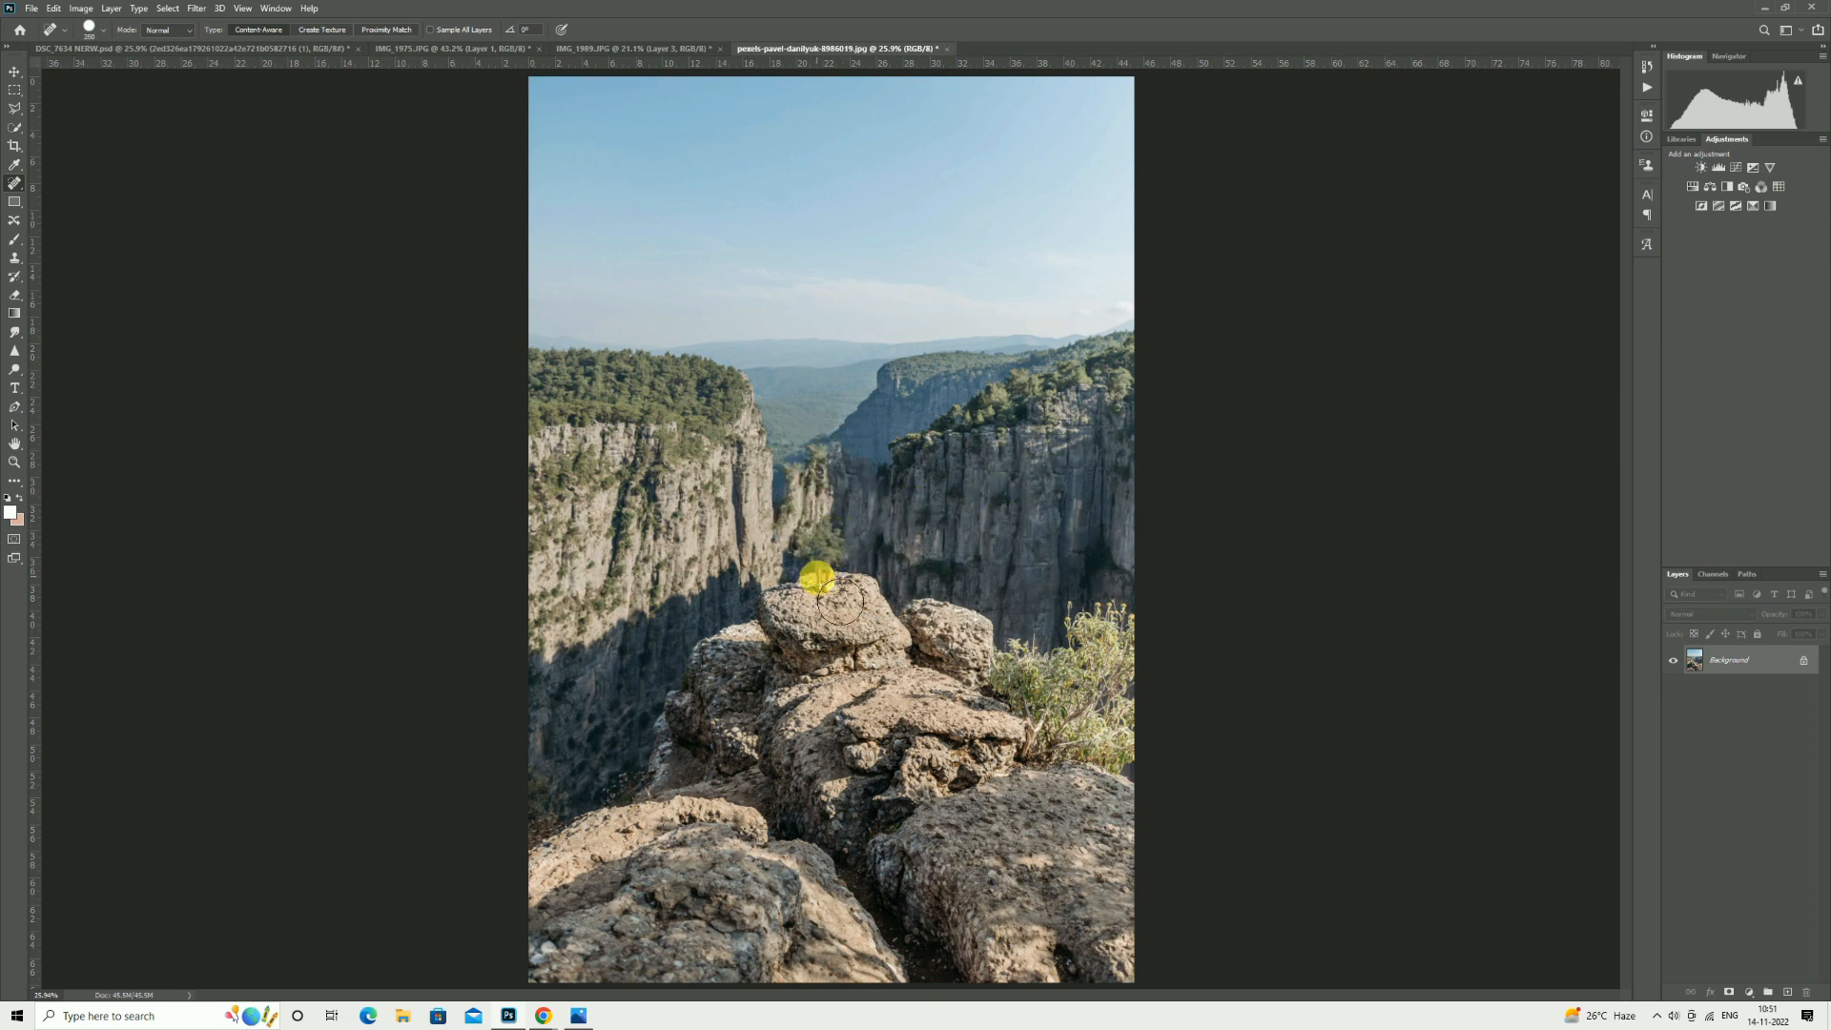
click(818, 581)
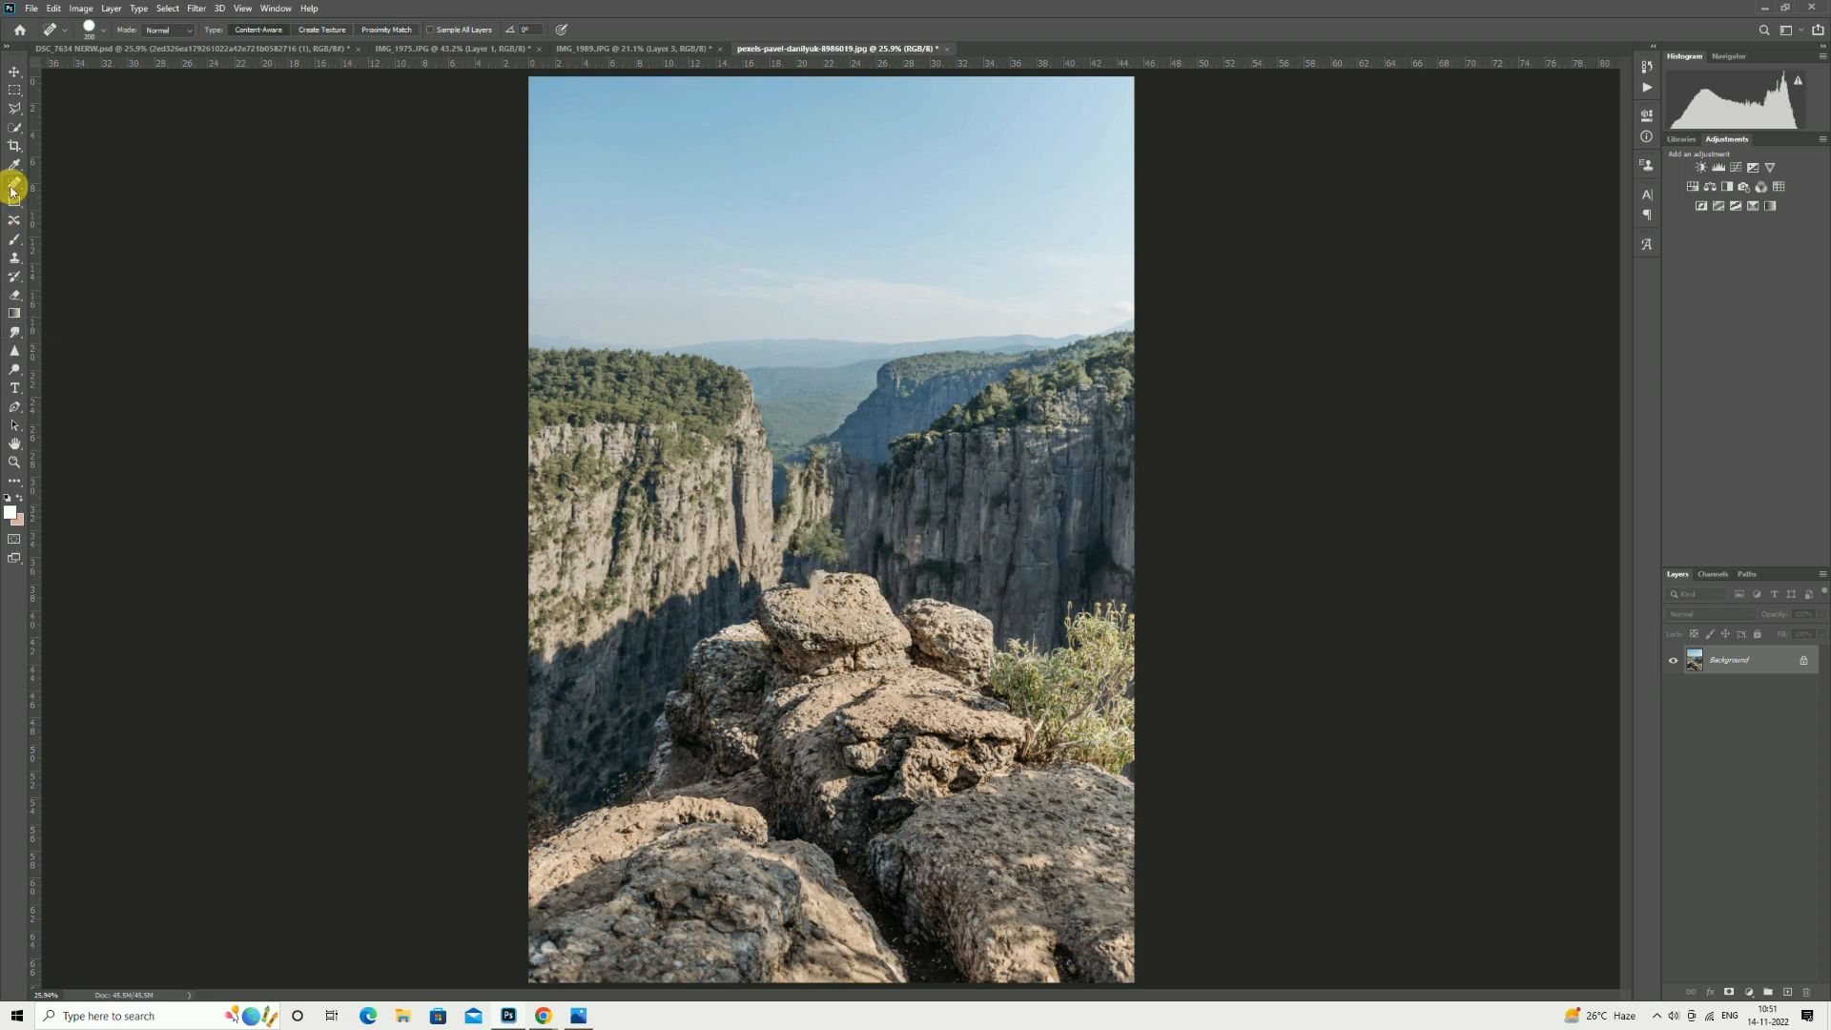
Select the foreground rocks in the cliff photo with the Quick Selection tool.
click(16, 132)
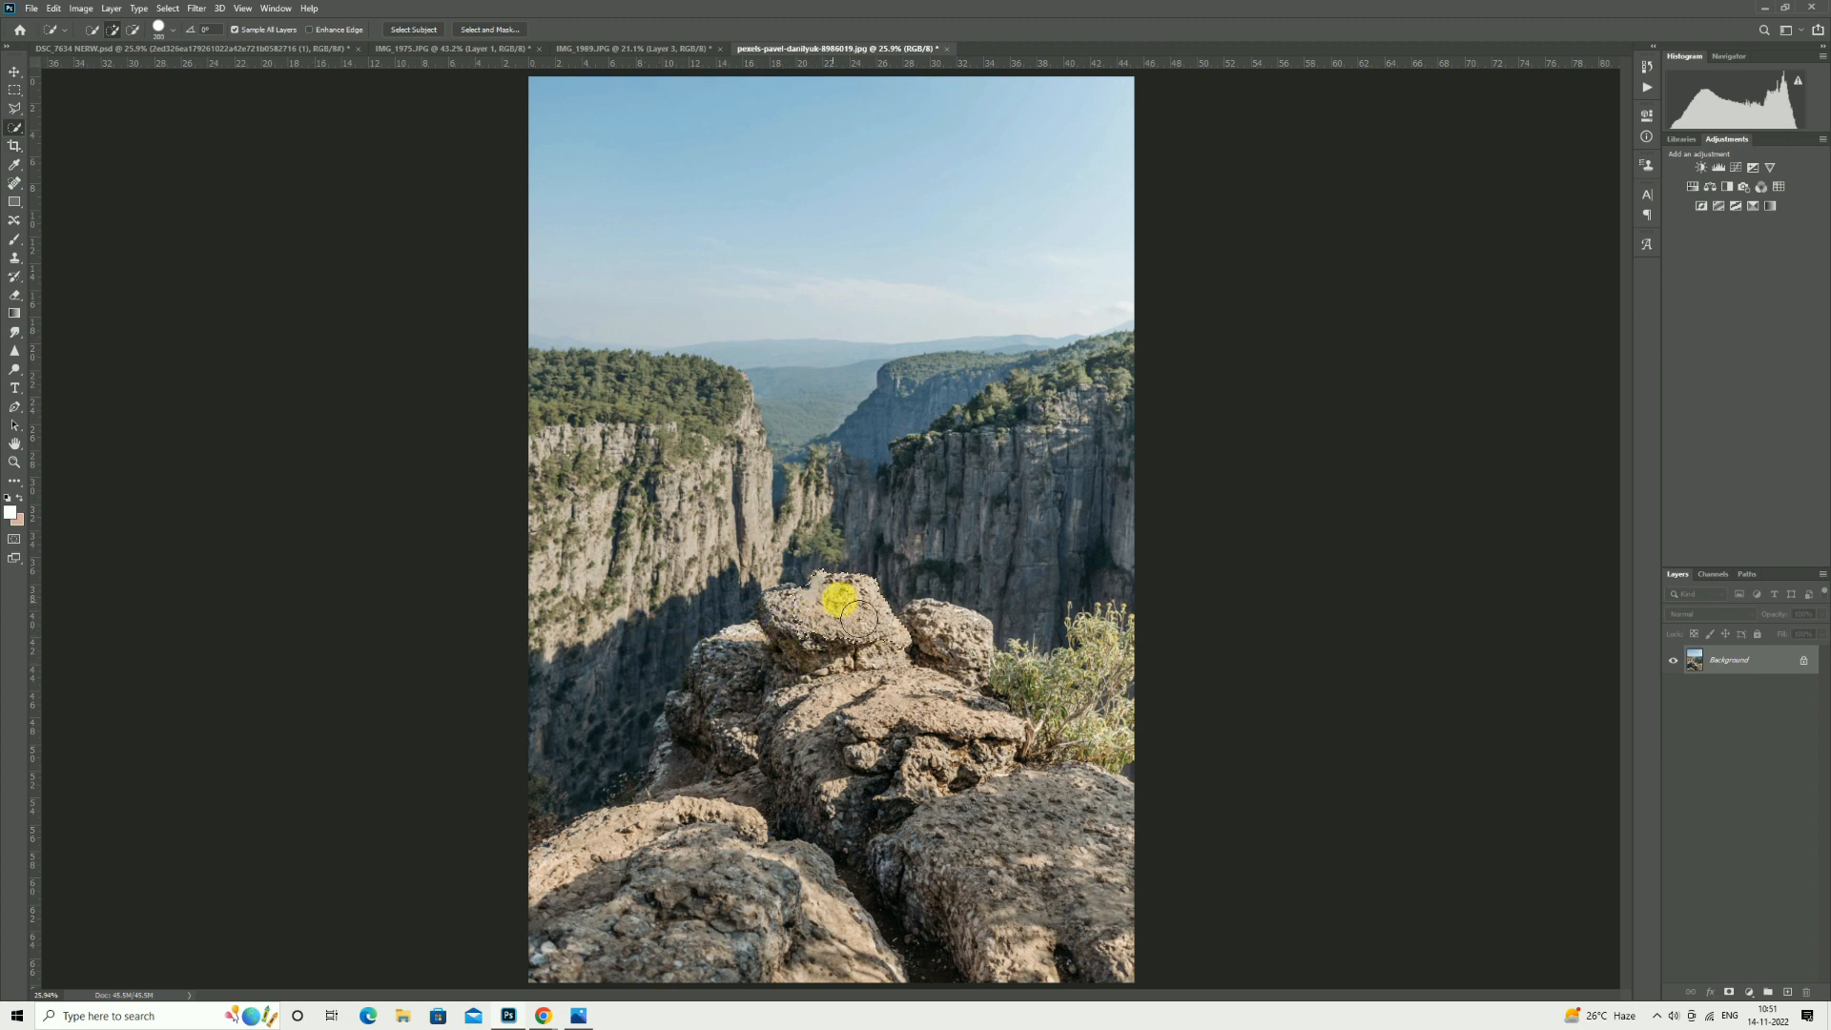
mouse_move(859, 617)
mouse_down()
mouse_move(709, 689)
mouse_move(700, 723)
mouse_move(868, 743)
mouse_up()
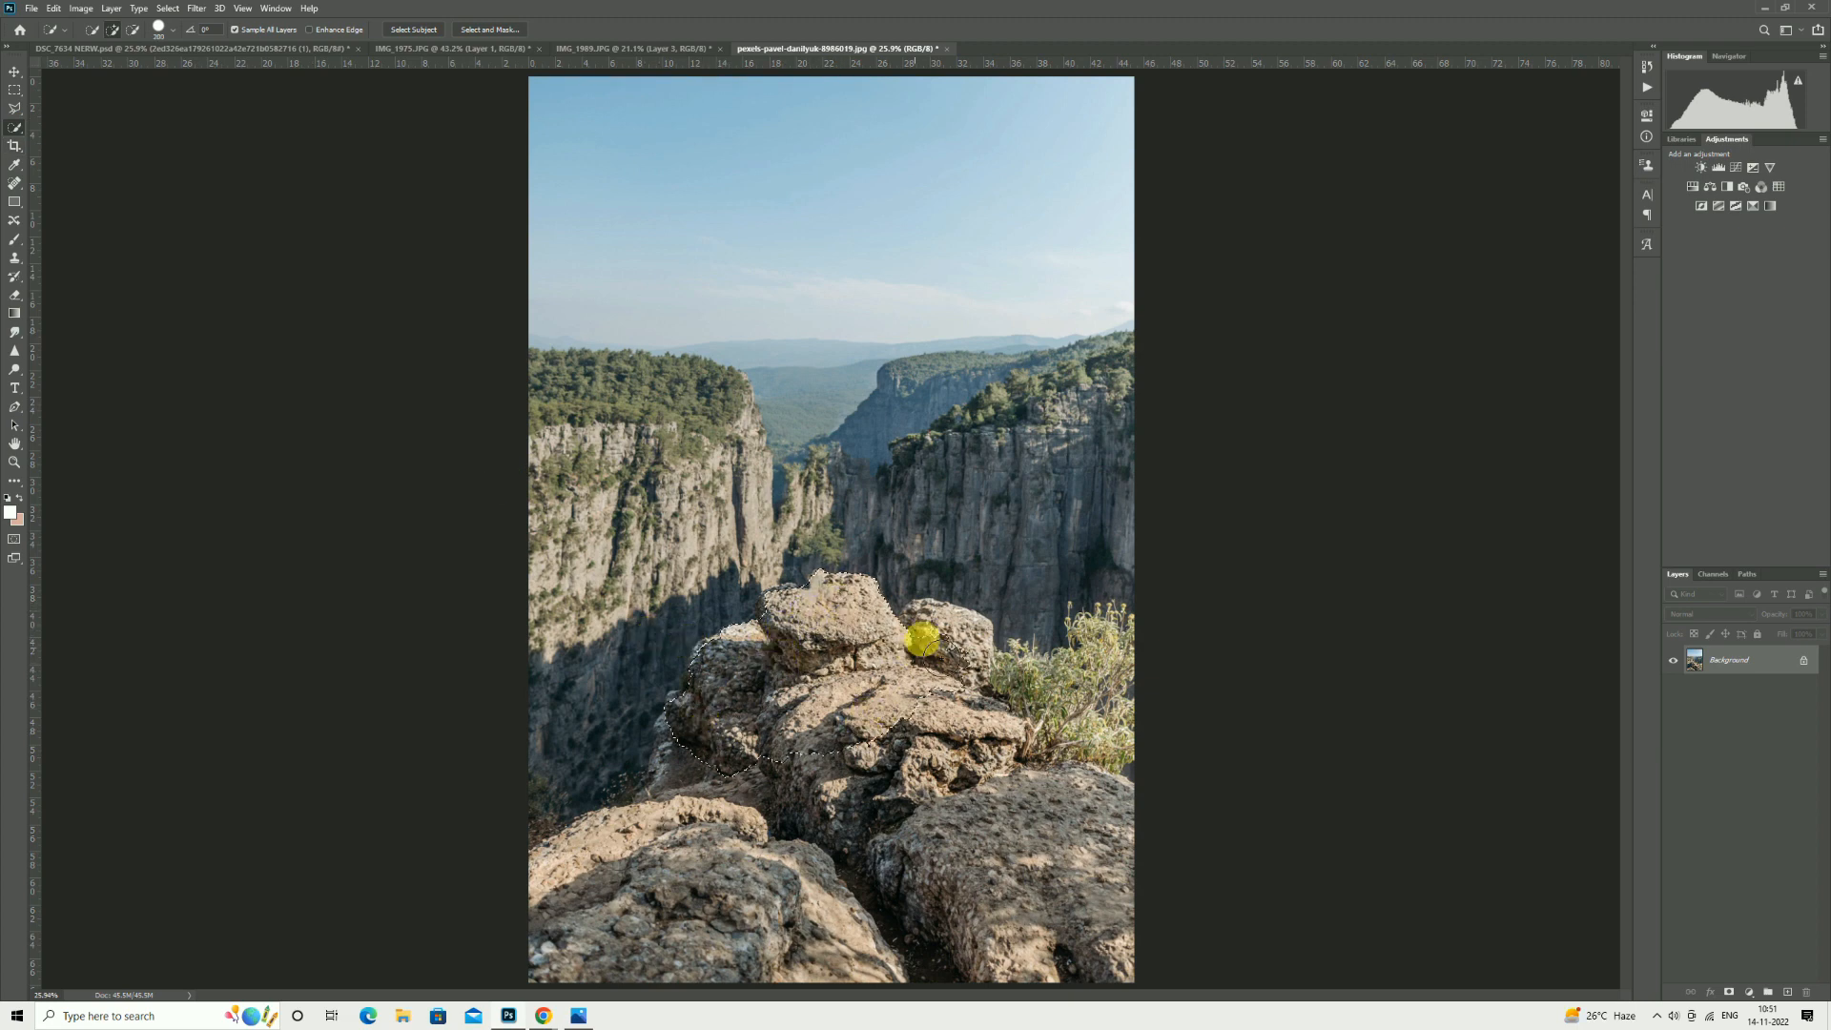
mouse_move(925, 641)
mouse_down()
mouse_move(958, 646)
mouse_move(905, 754)
mouse_move(769, 792)
mouse_move(547, 903)
mouse_move(948, 944)
mouse_move(1111, 822)
mouse_move(974, 801)
mouse_move(943, 735)
mouse_up()
Copy the selected rocks into the poster beneath the couple layers and close the cliff photo.
drag(805, 48, 982, 147)
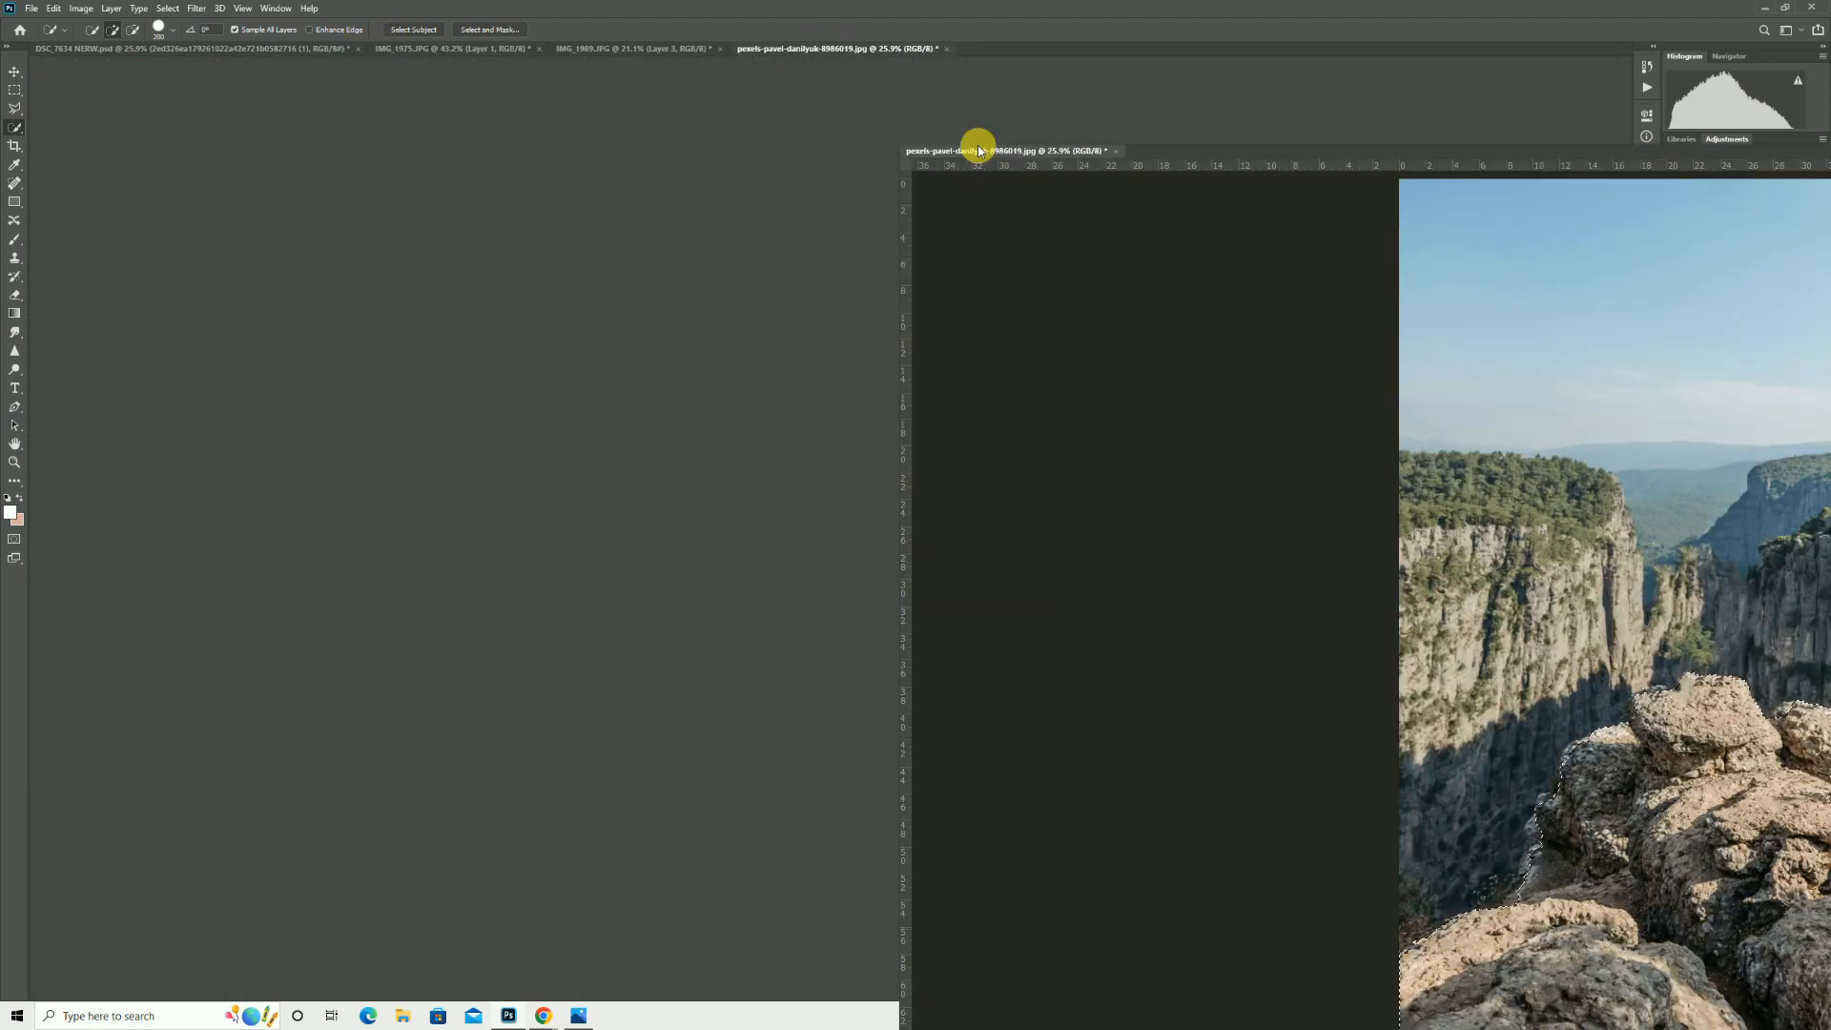
click(14, 72)
drag(1299, 784, 697, 700)
click(1514, 149)
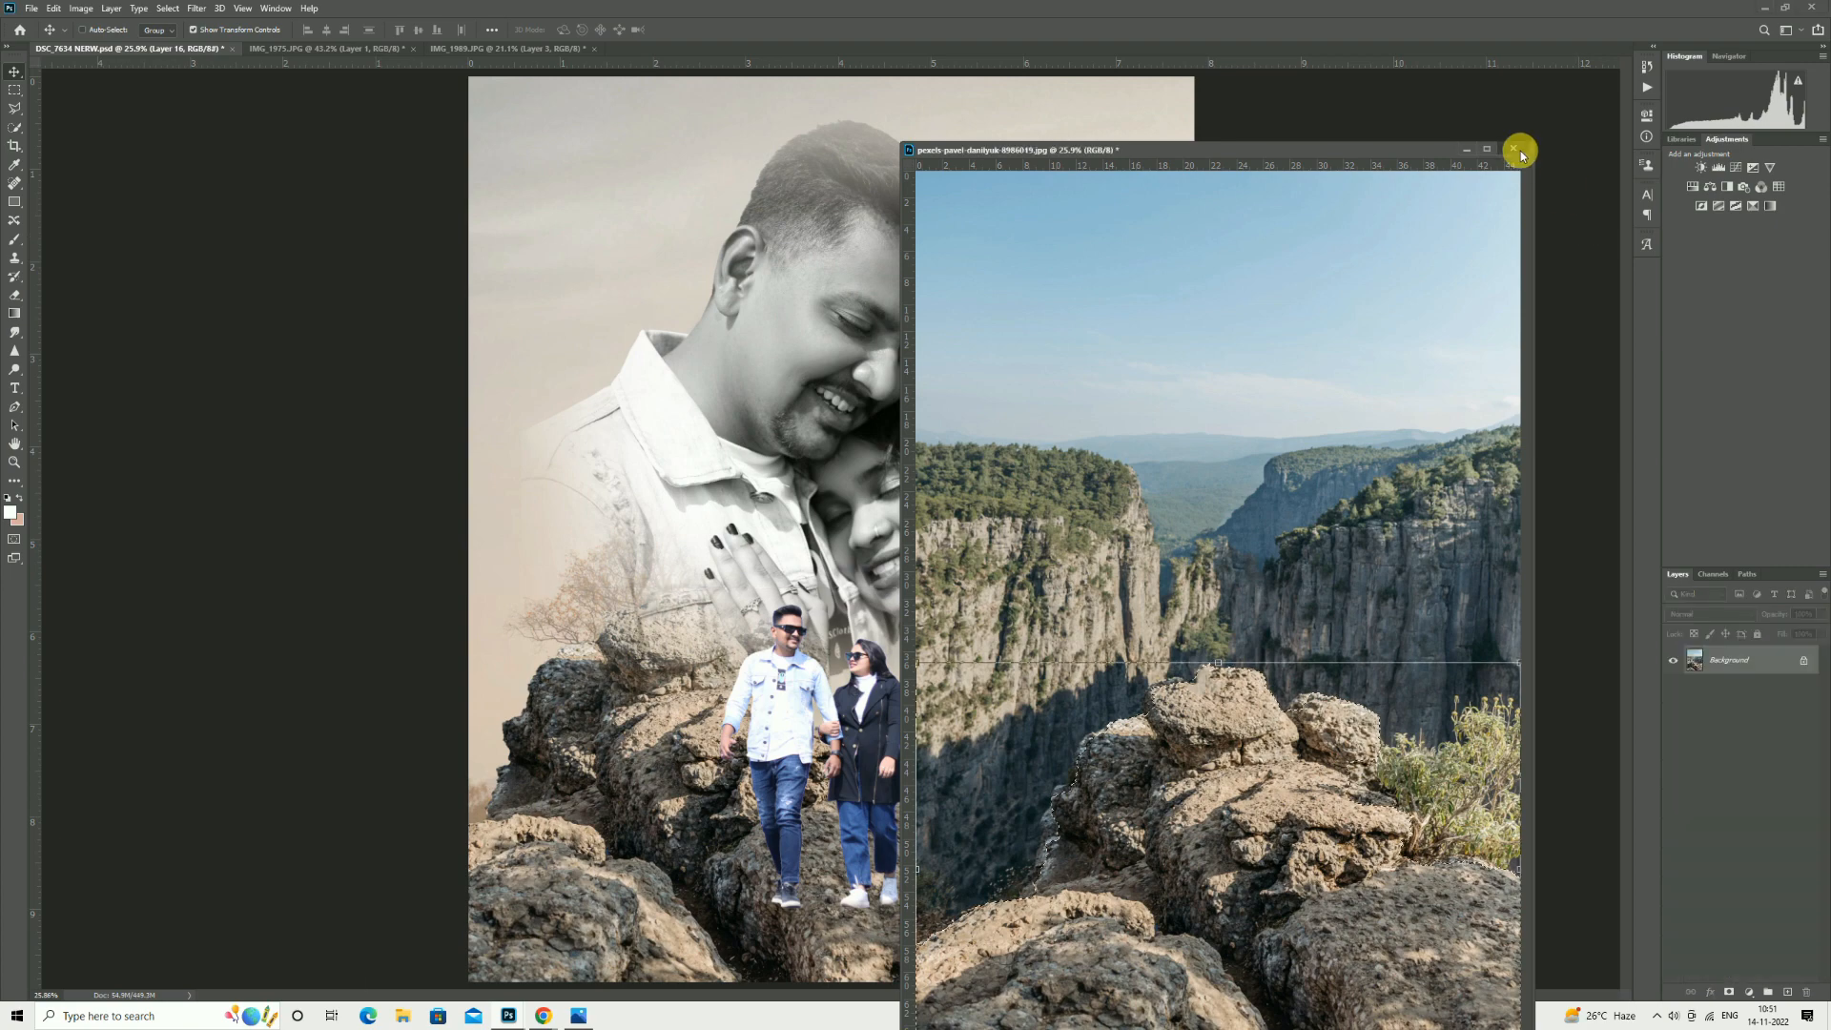
click(899, 369)
Duplicate the rock layer, flip the copy horizontally and place it at the poster's lower right, behind the walking couple's feet.
drag(875, 782, 730, 739)
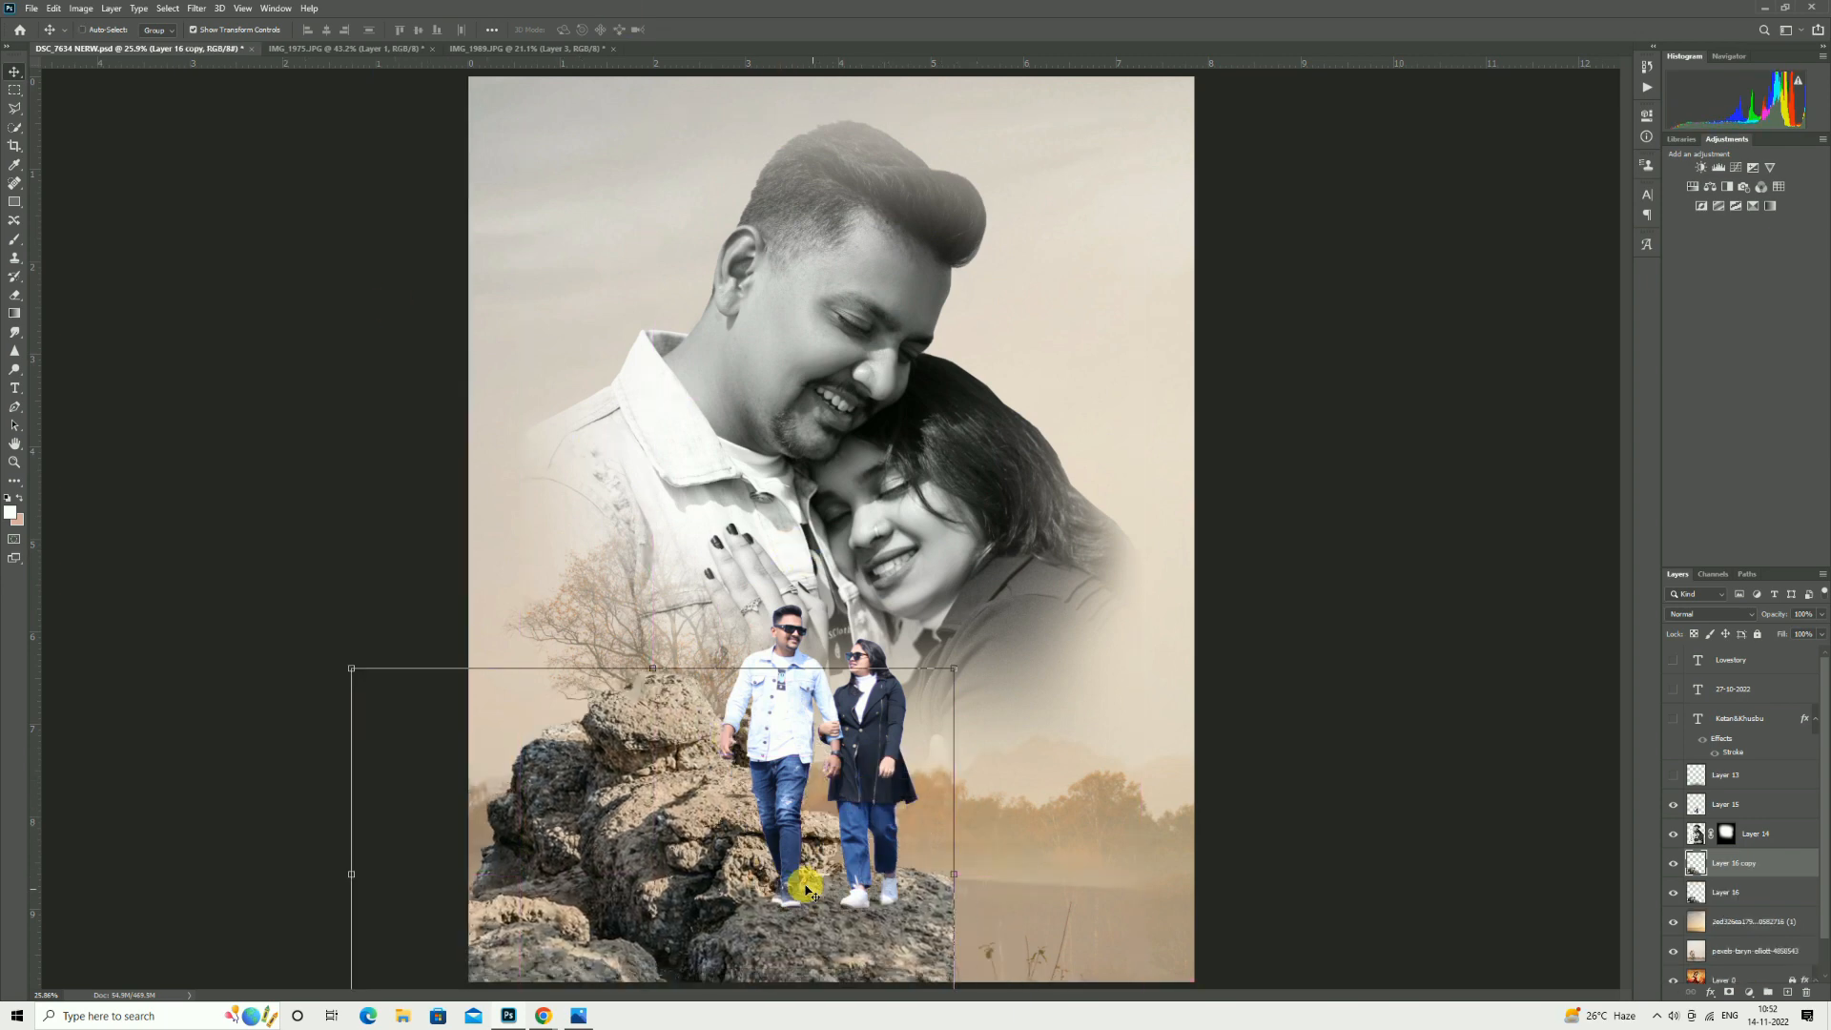
drag(791, 874, 1209, 826)
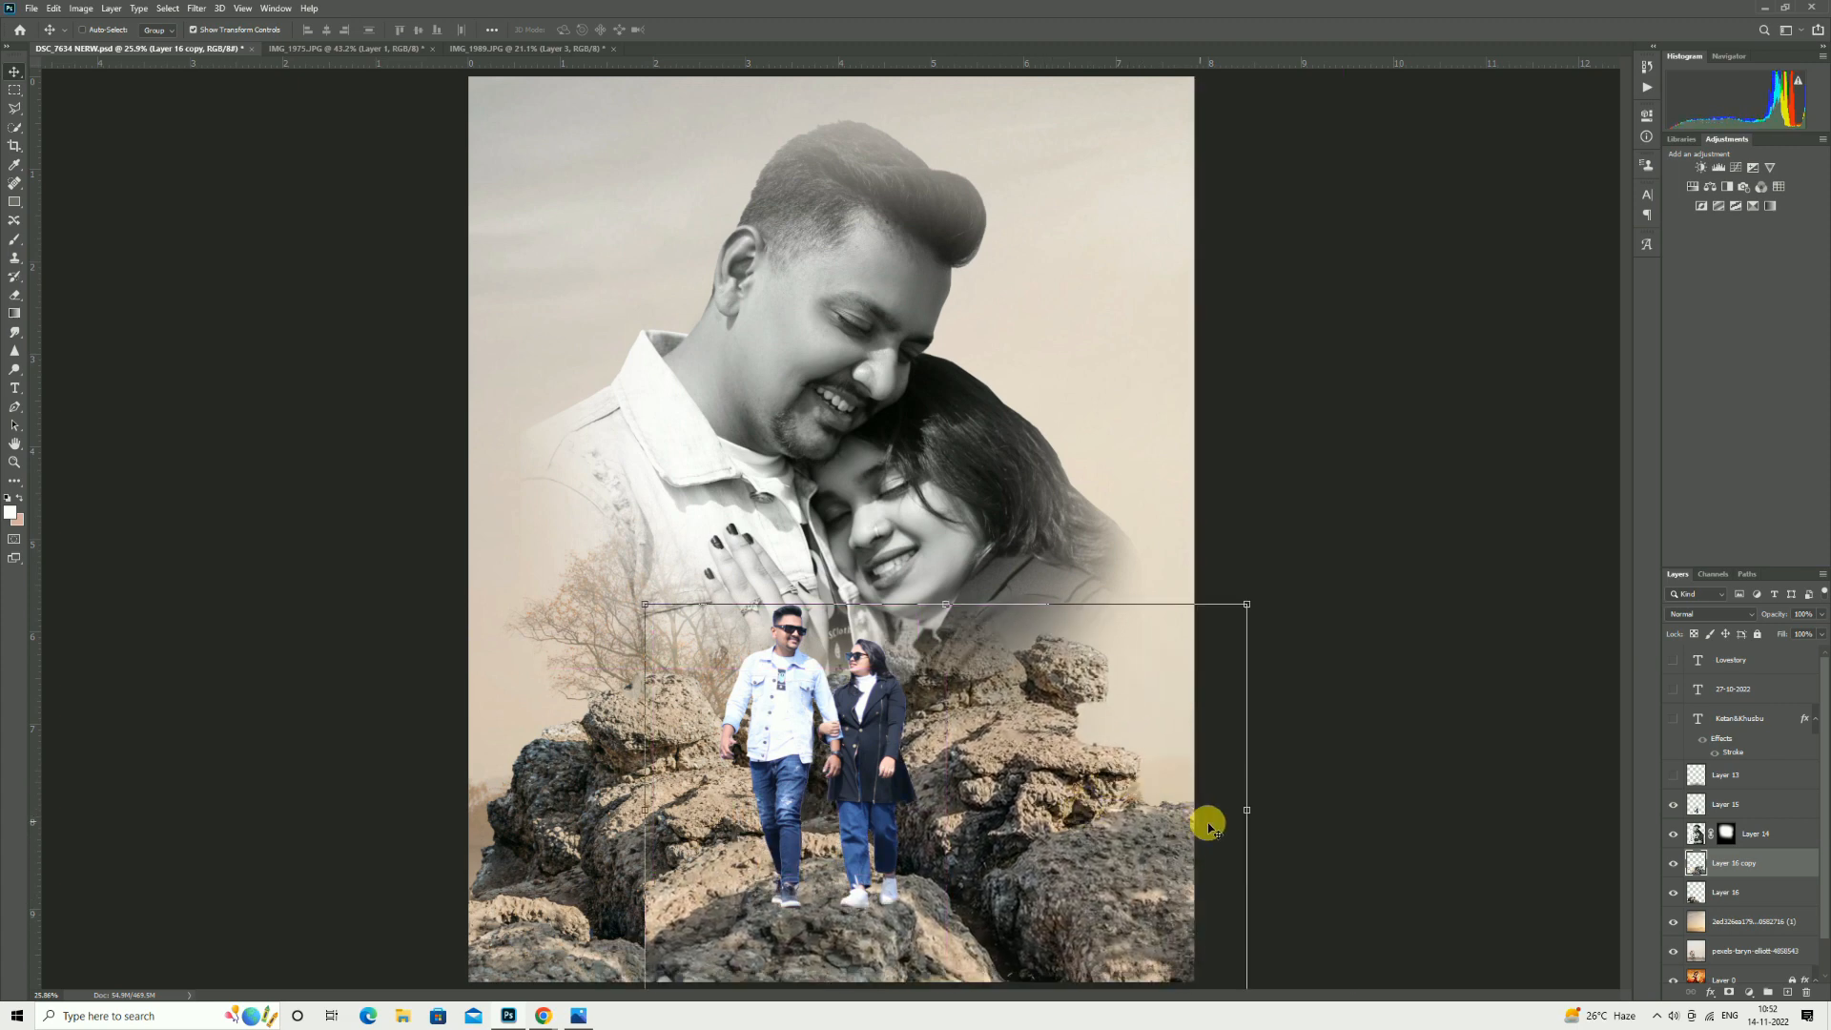
right_click(1031, 780)
click(1098, 758)
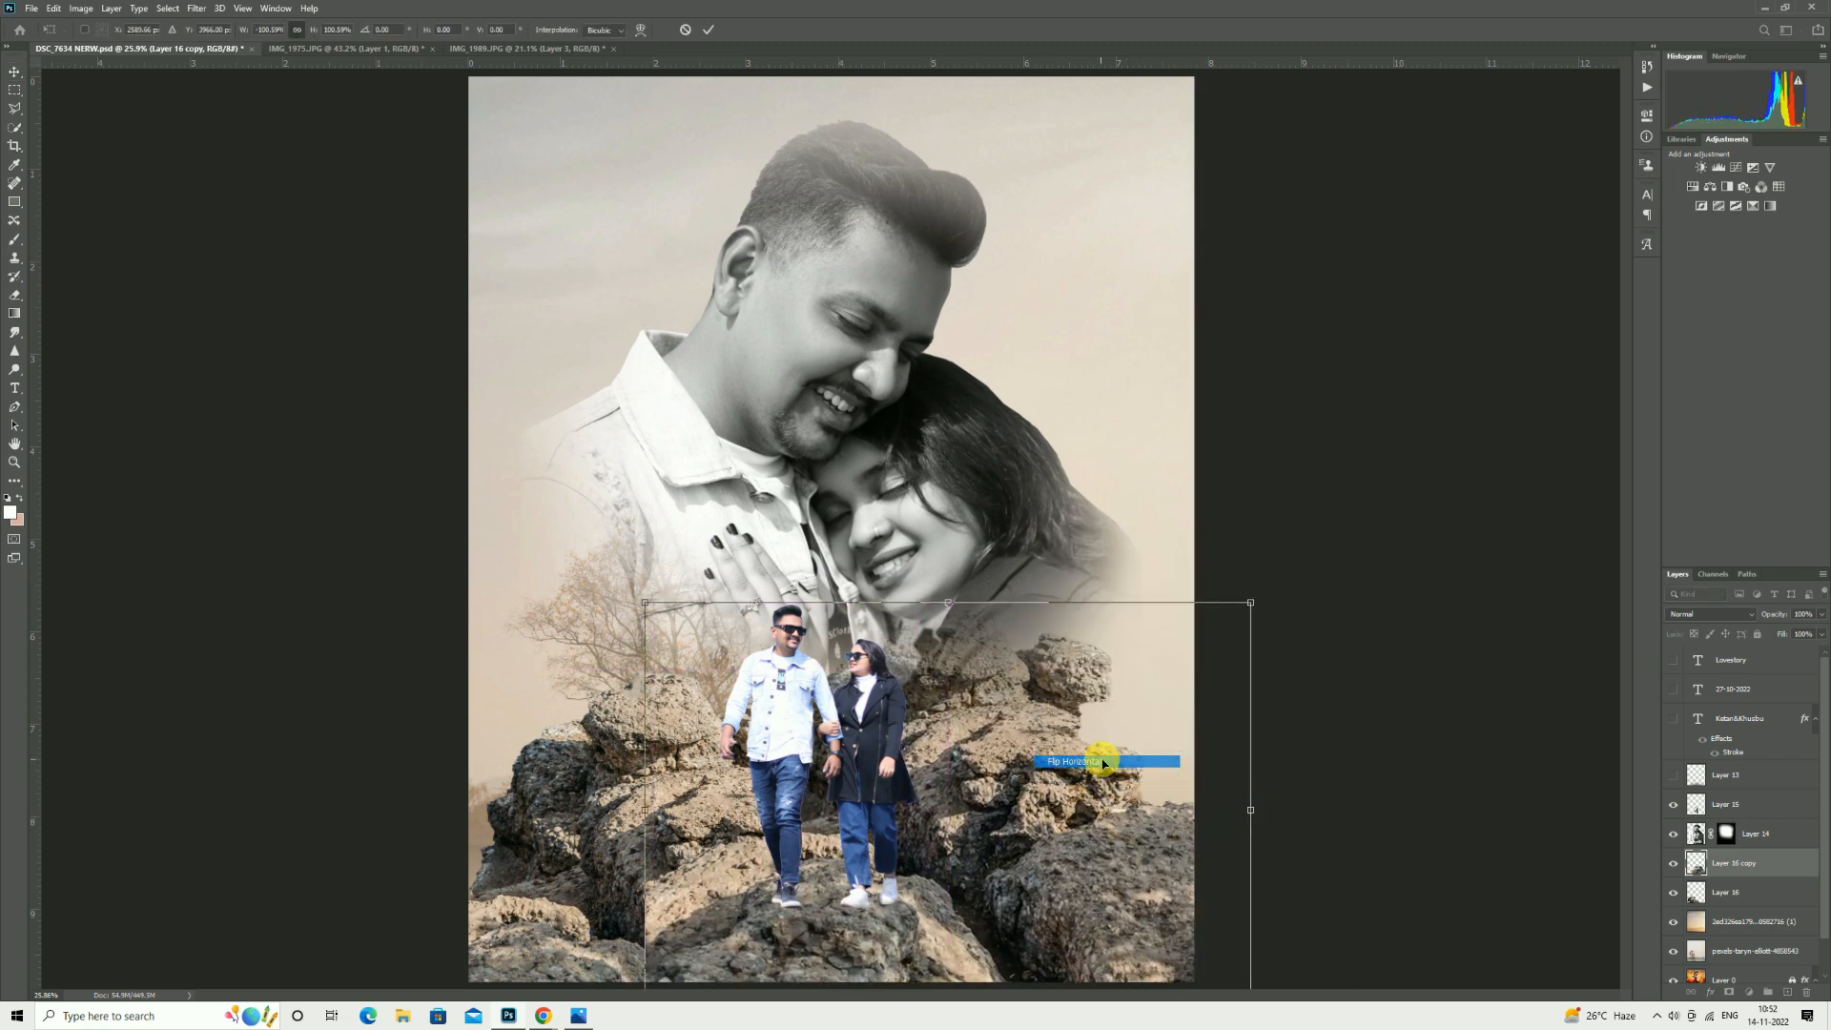
drag(1072, 759, 1115, 724)
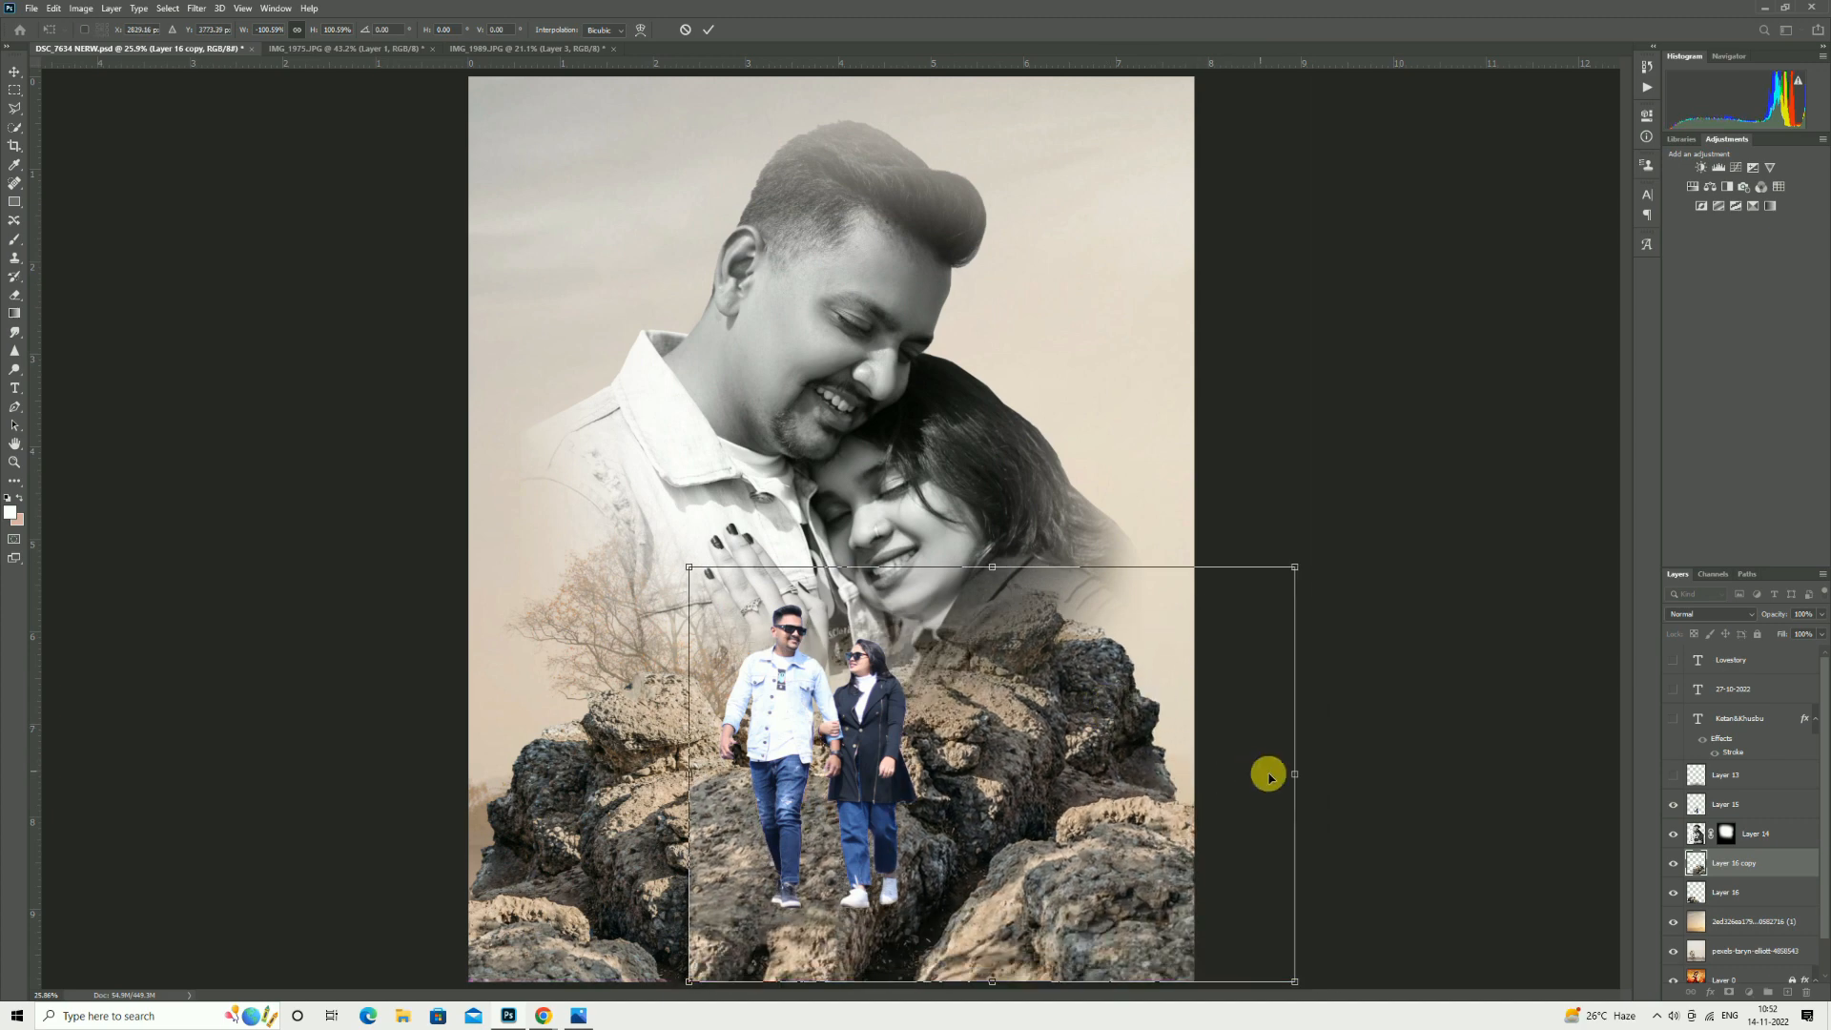
drag(1305, 777, 1319, 776)
drag(1142, 753, 1068, 887)
drag(1016, 823, 1043, 870)
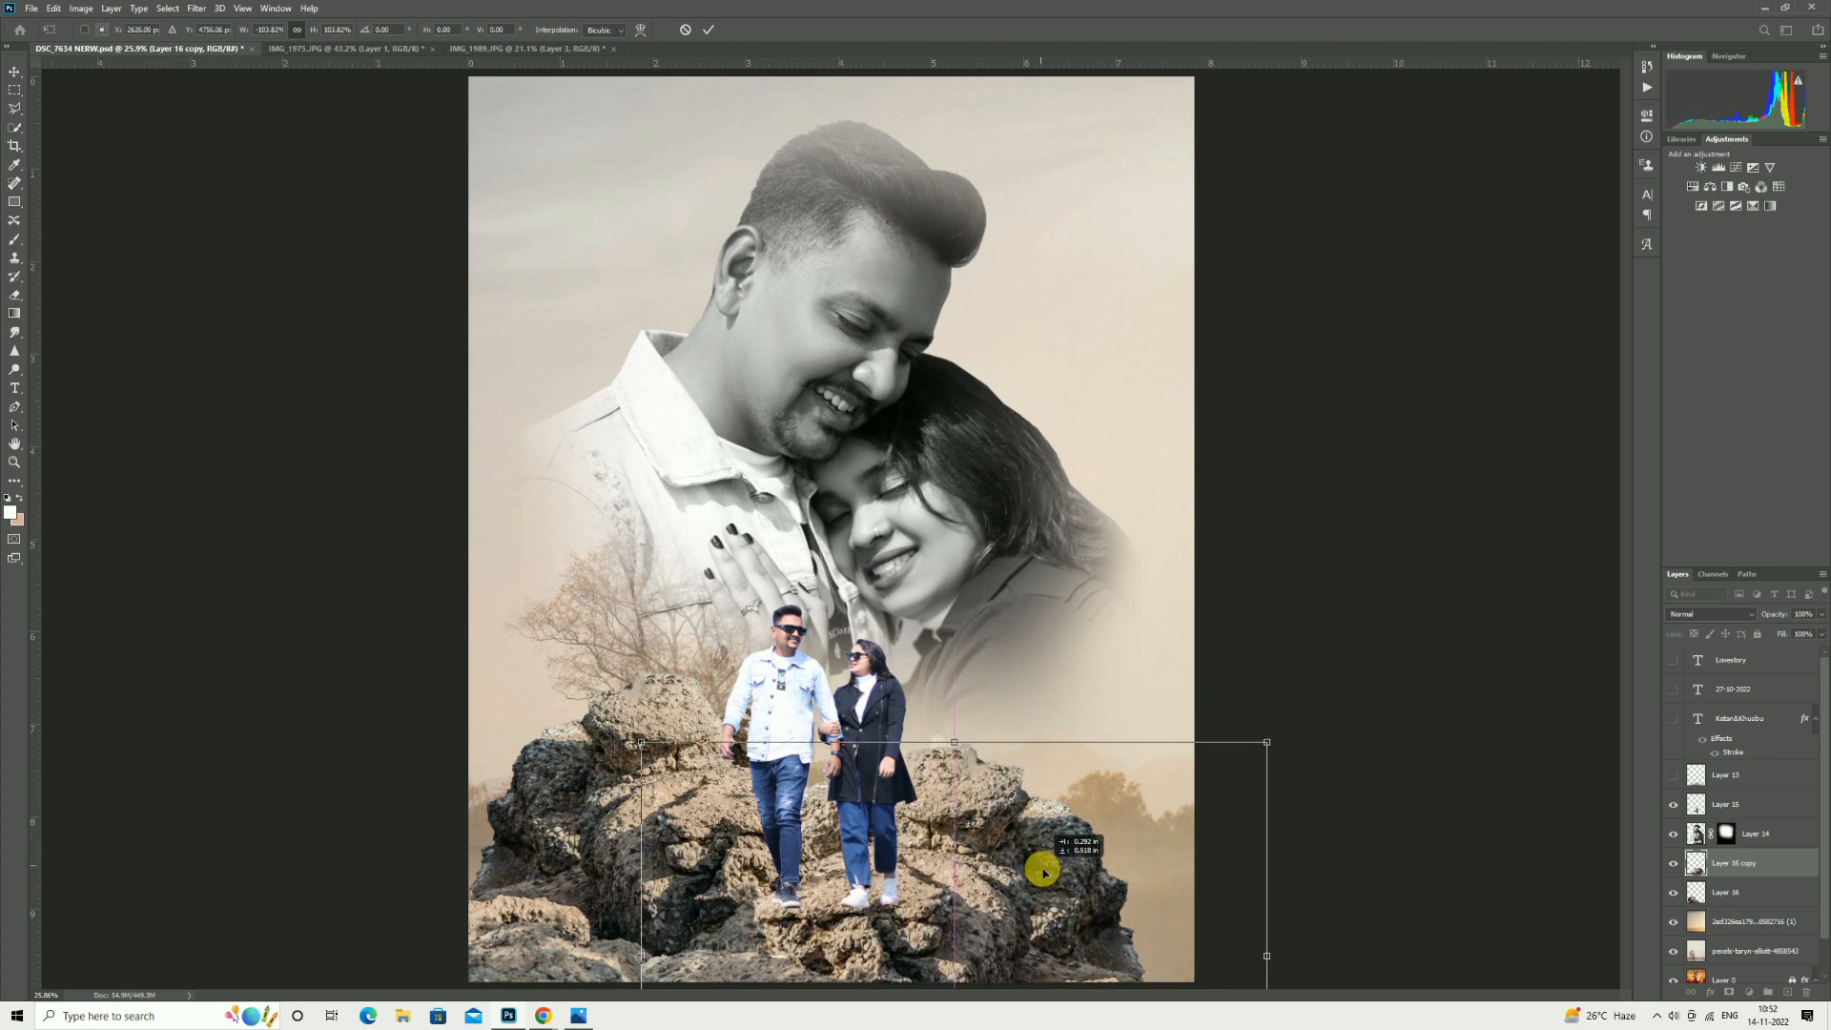
click(714, 30)
Align the original rocks with the mirrored copy and raise both rock layers slightly, hiding the walking couple layer.
click(1733, 906)
drag(829, 867, 734, 857)
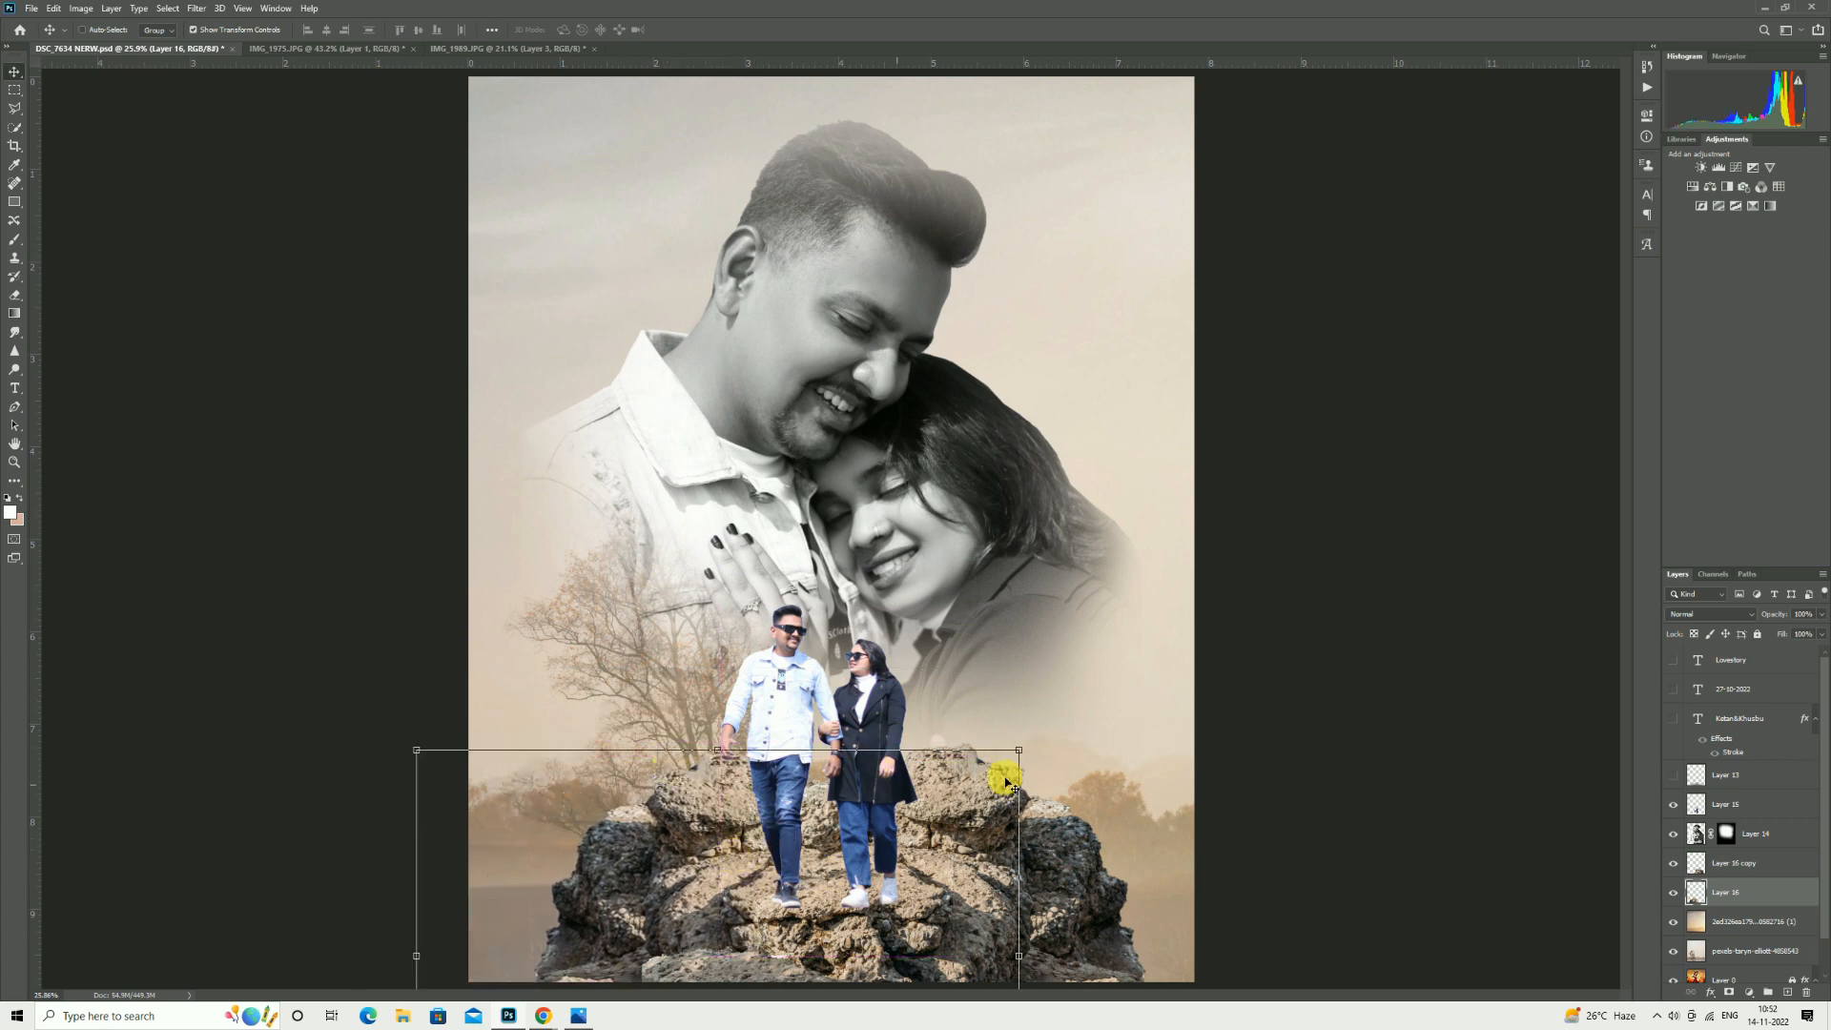
click(1675, 807)
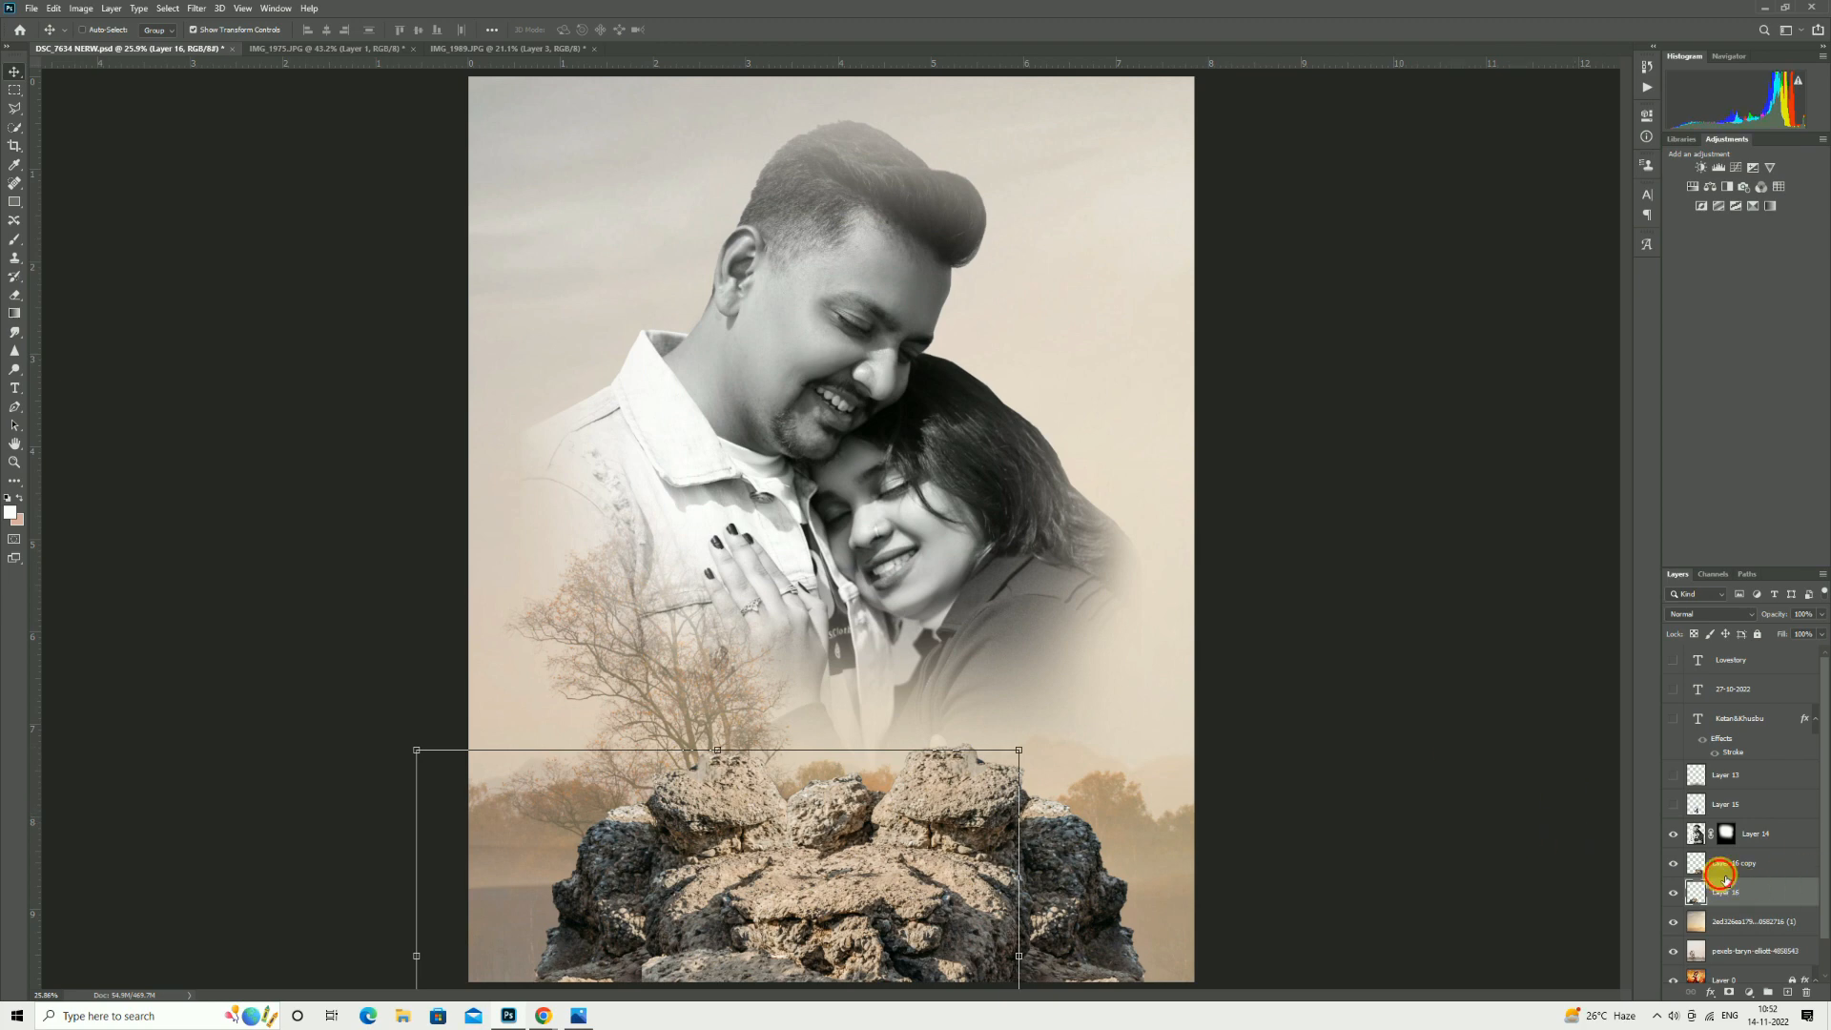
shift+click(1724, 875)
drag(873, 768, 891, 763)
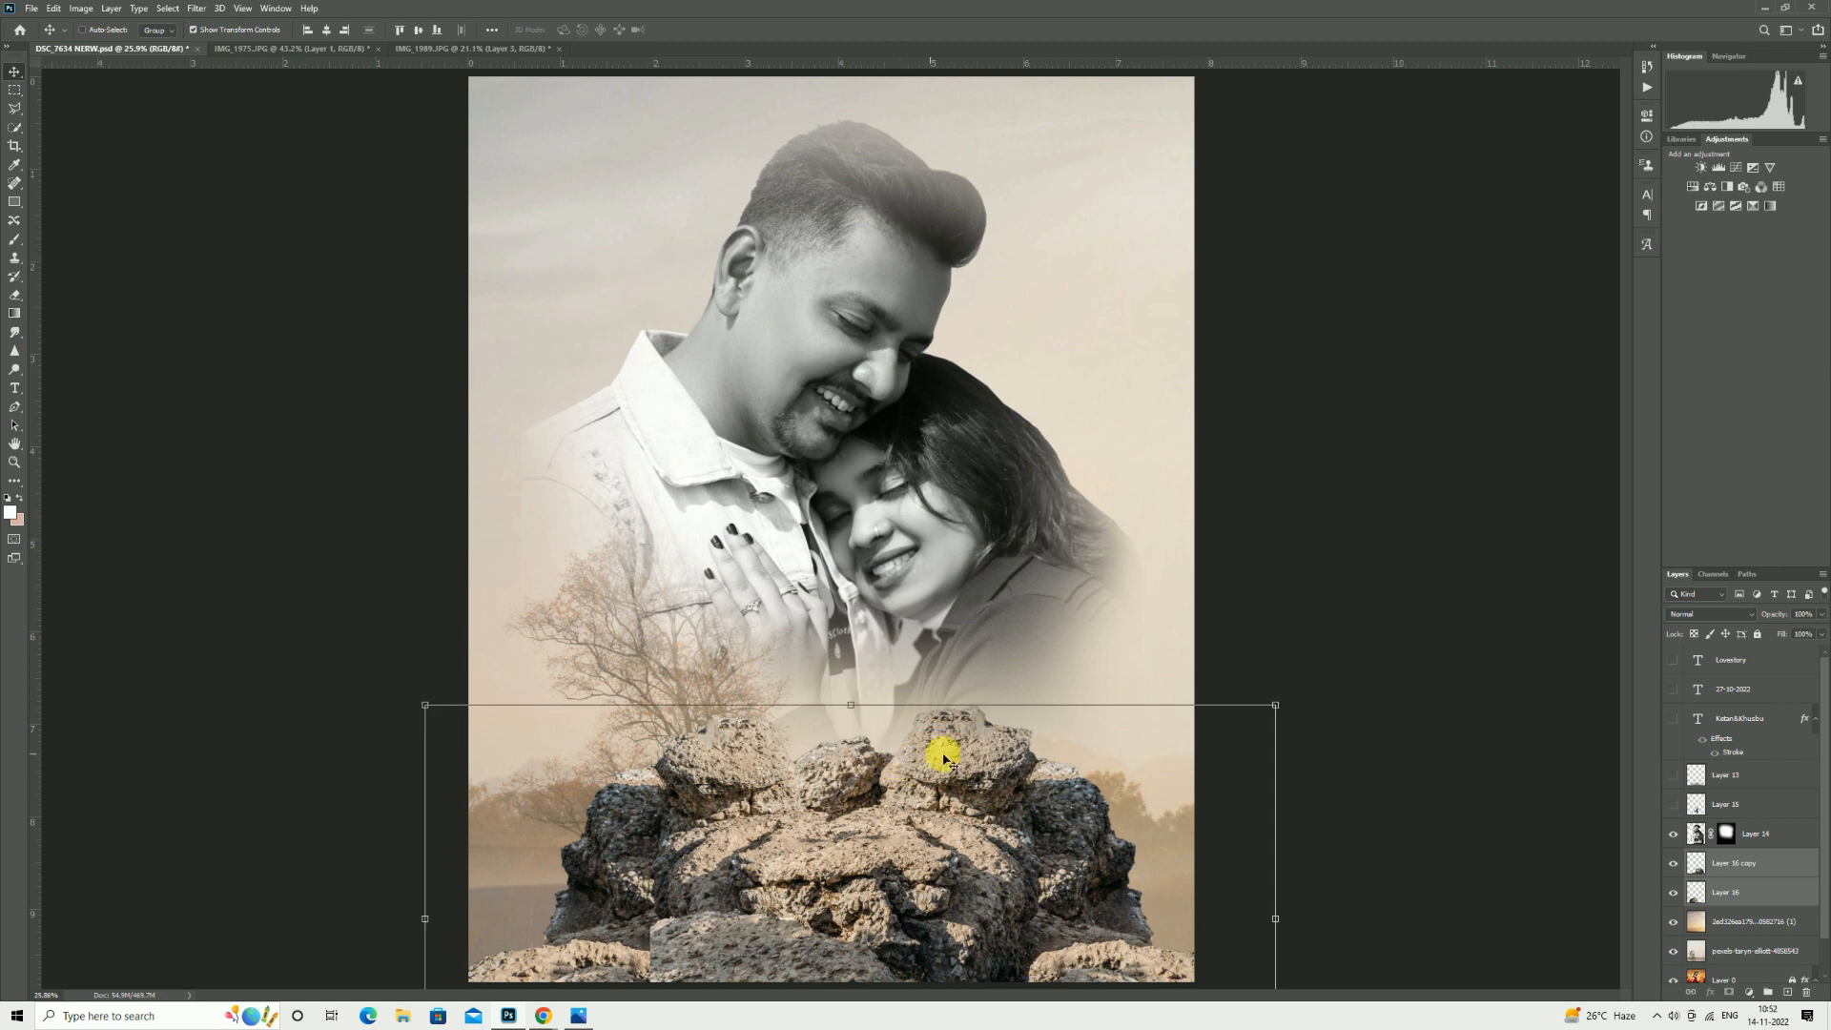
Merge the two selected rock layers into one.
right_click(1757, 894)
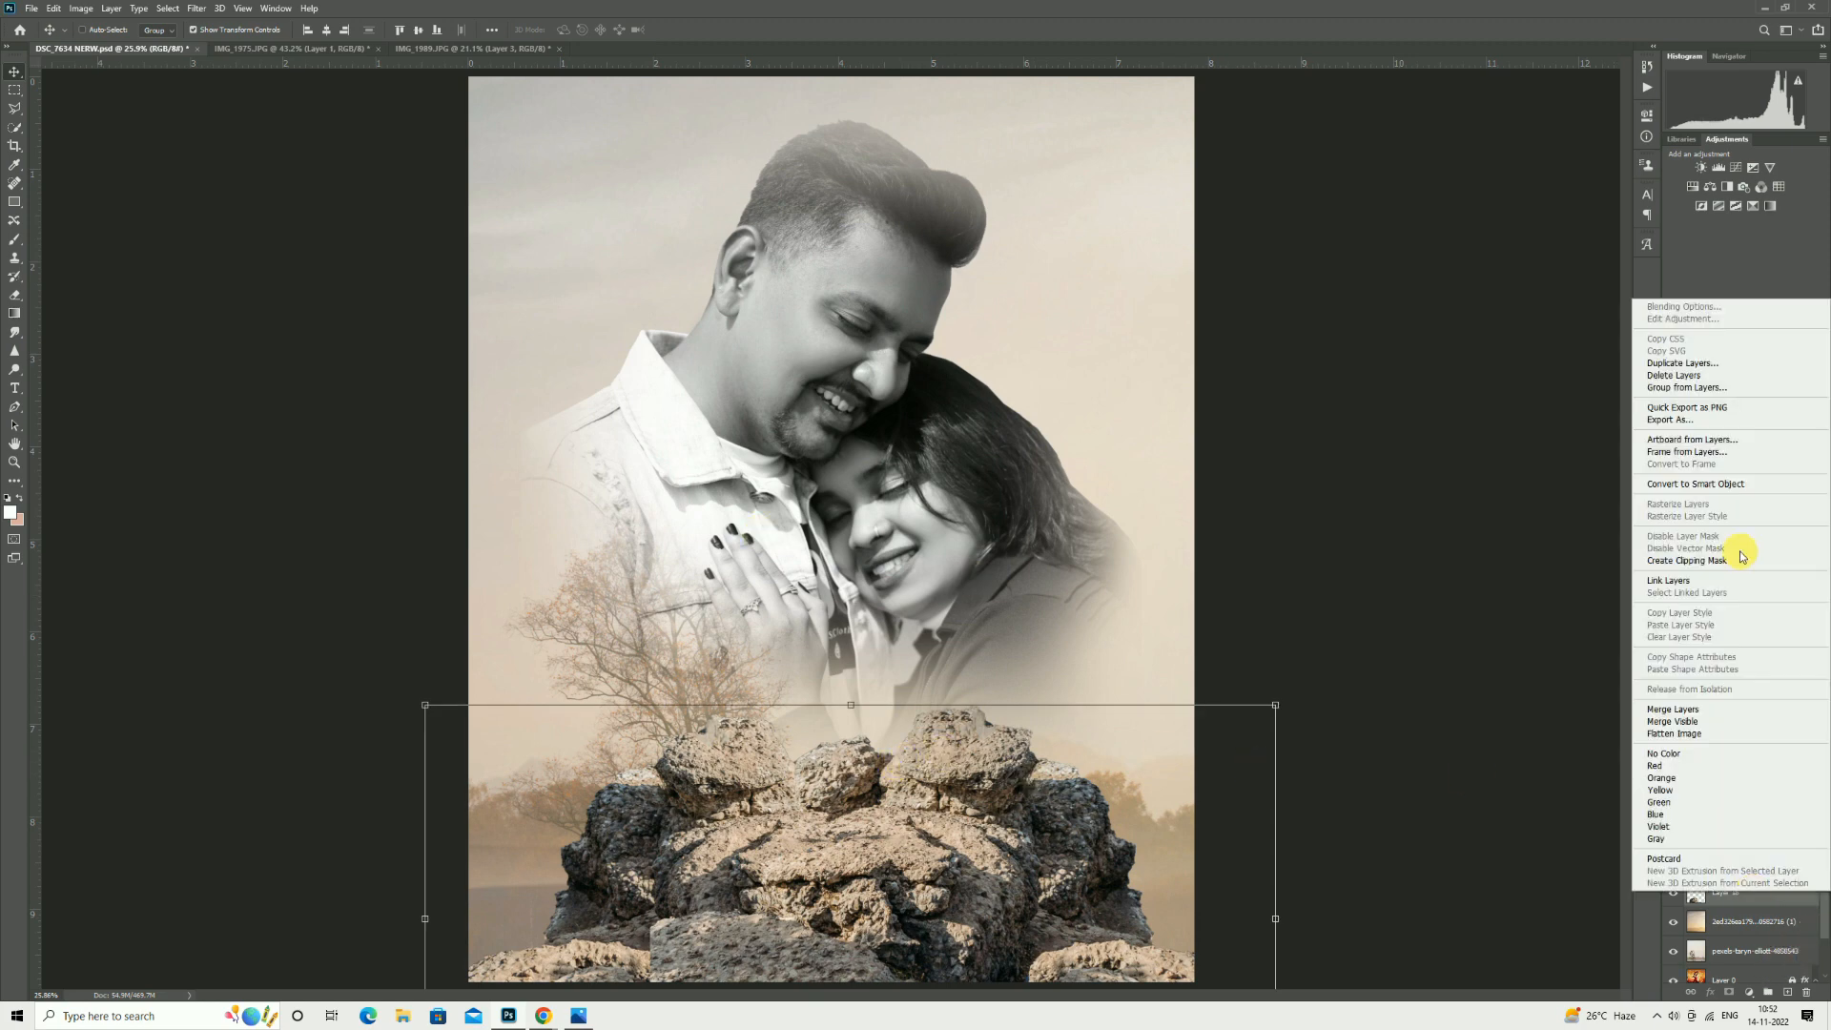
click(1674, 709)
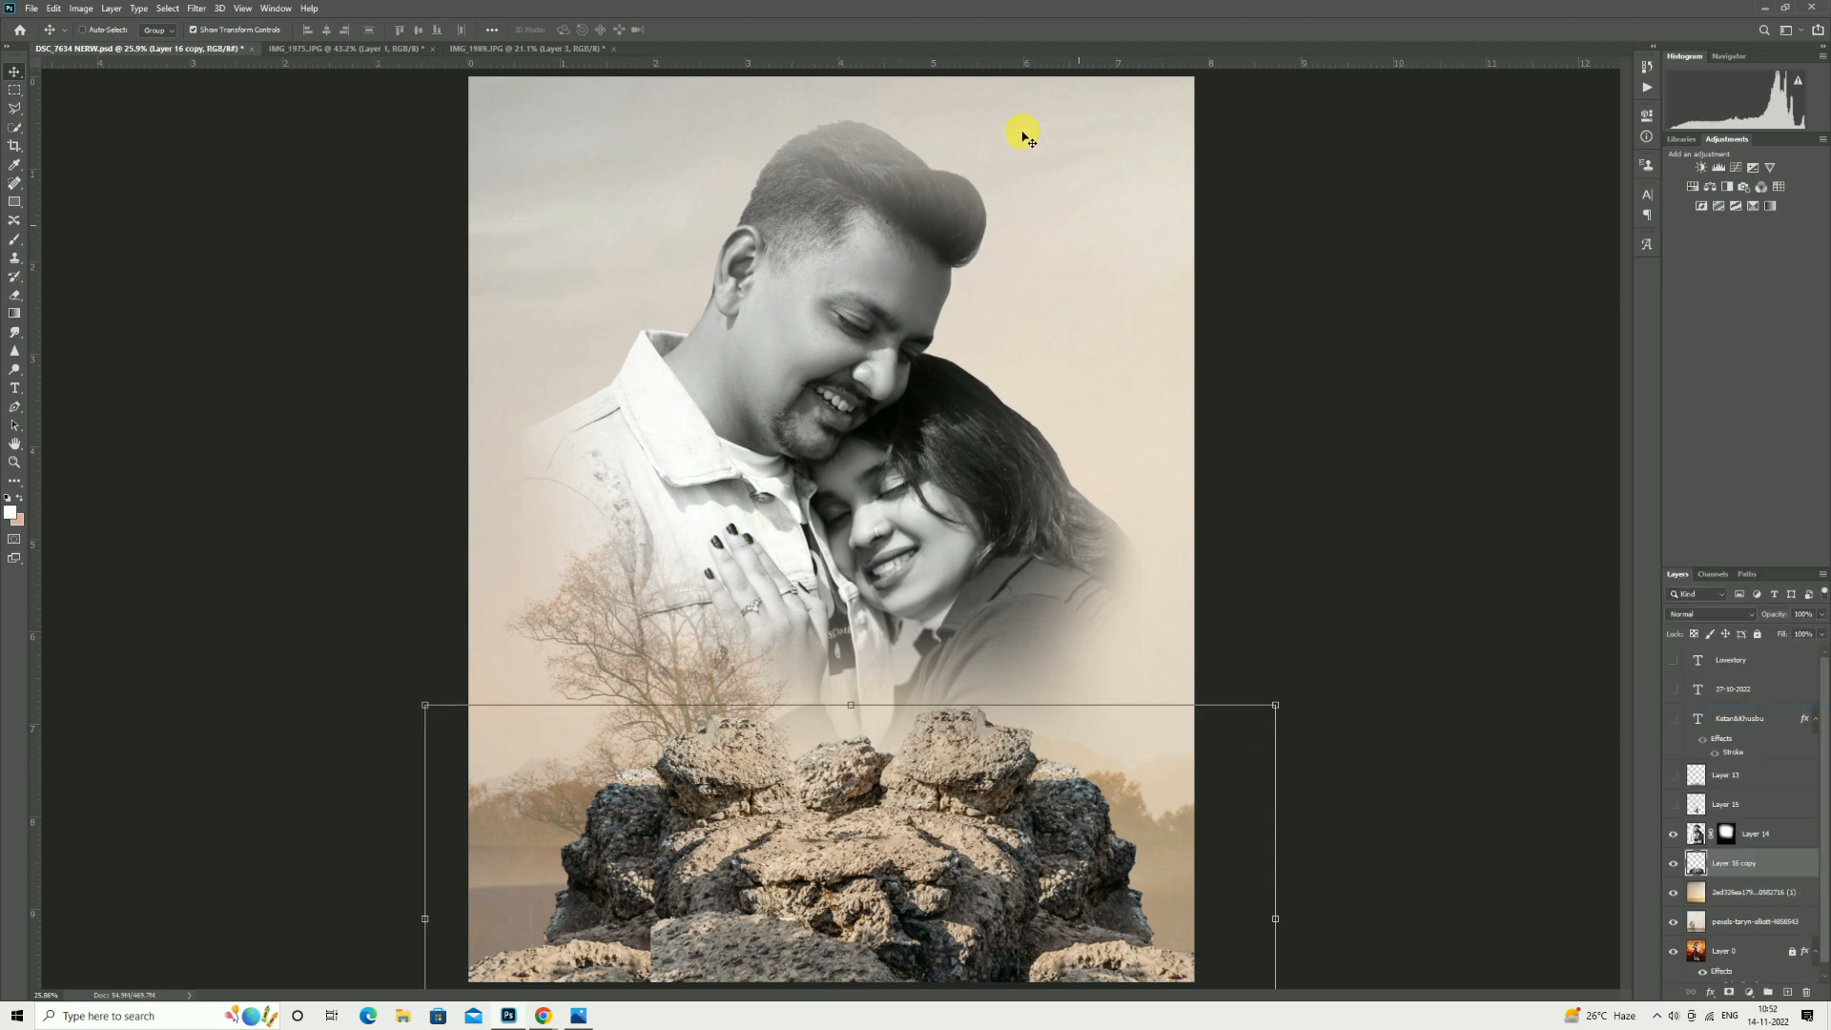
click(14, 463)
Start the Liquify filter on the merged rocks and push down both upper rock peaks with a size 1000 warp brush.
click(201, 12)
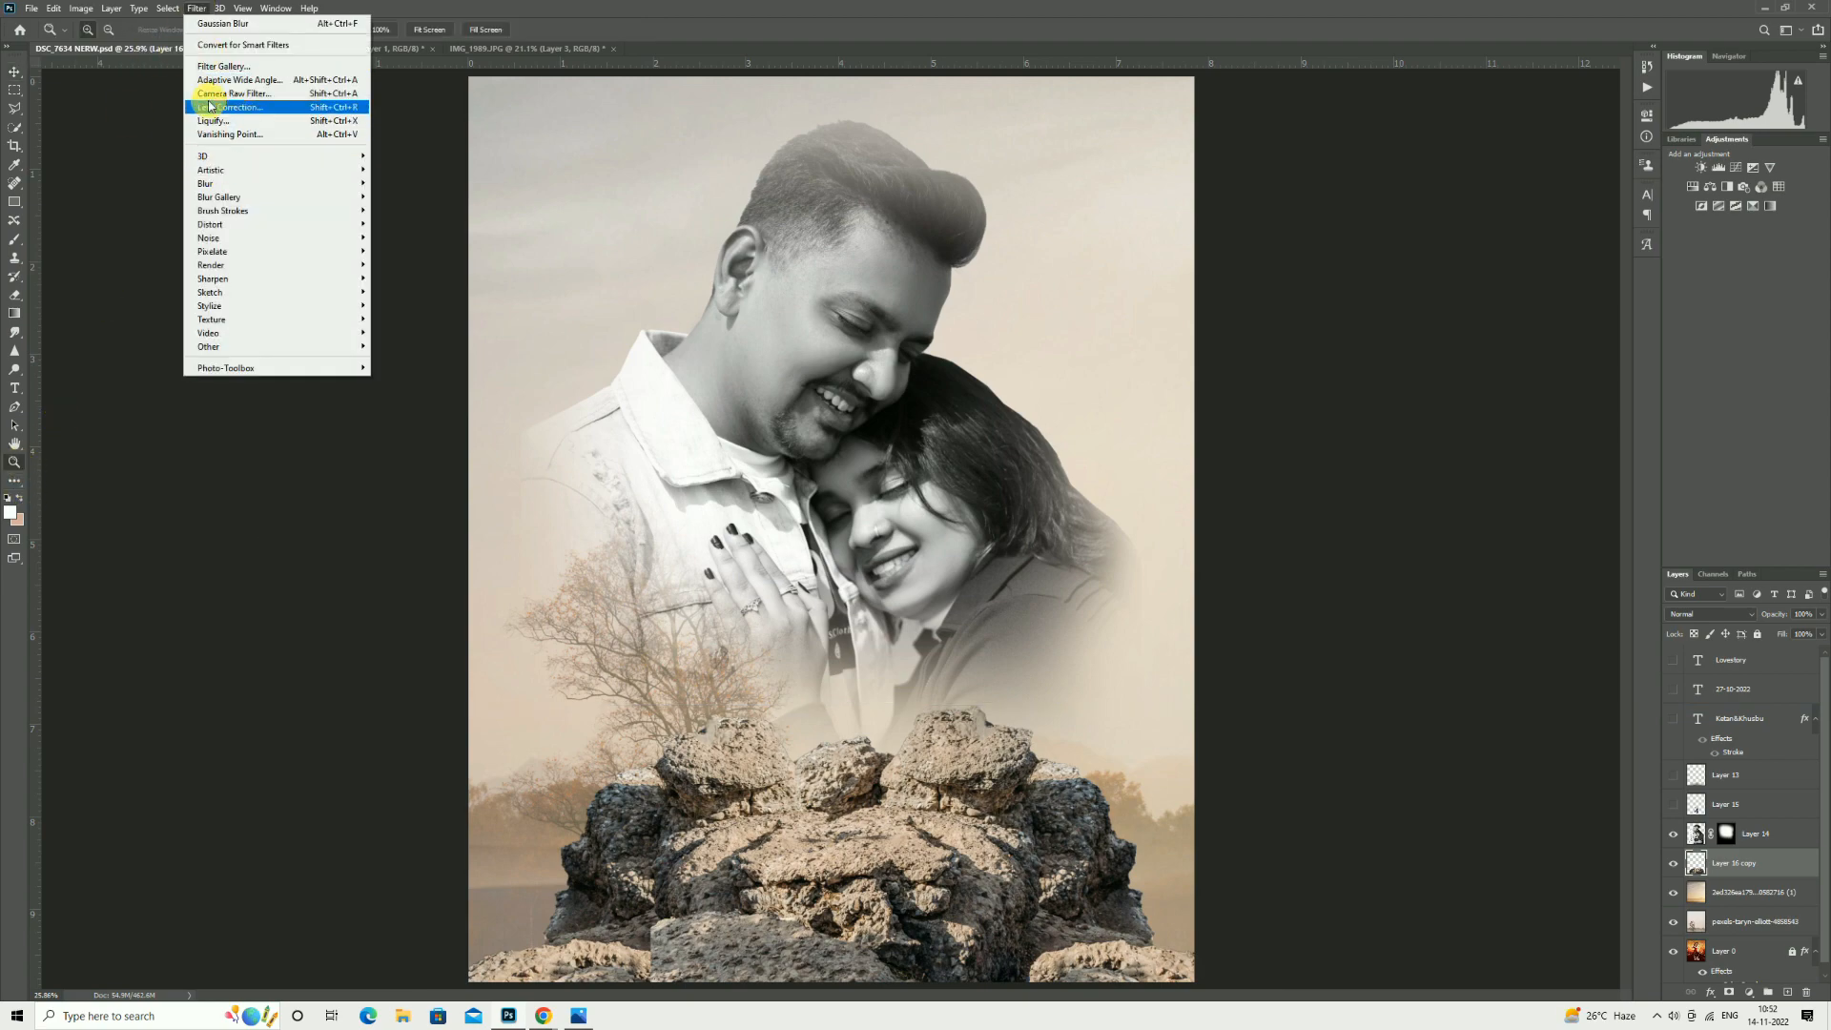
key(Escape)
key(ctrl+shift+x)
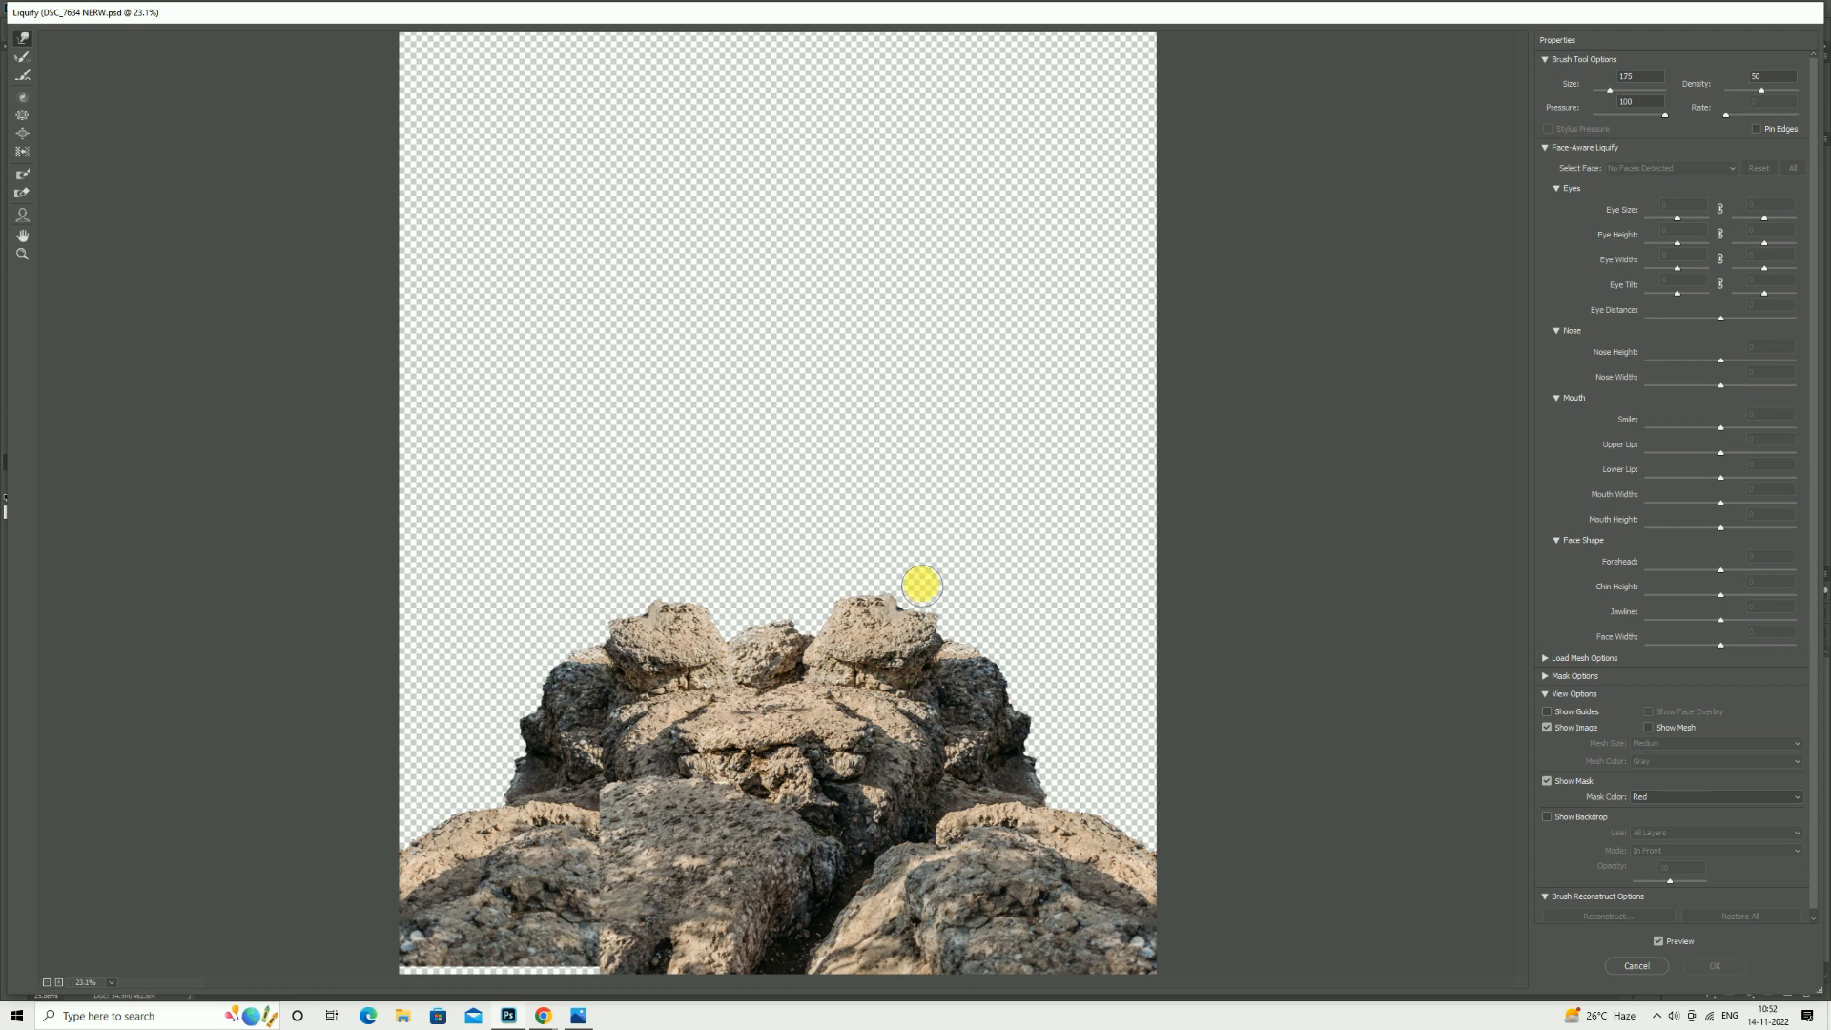
key(bracketright)
key(bracketright)
key(bracketright)
key(bracketright)
key(bracketright)
key(bracketright)
key(bracketright)
key(bracketright)
mouse_move(873, 523)
mouse_down()
mouse_move(885, 577)
mouse_move(802, 542)
mouse_move(844, 575)
mouse_up()
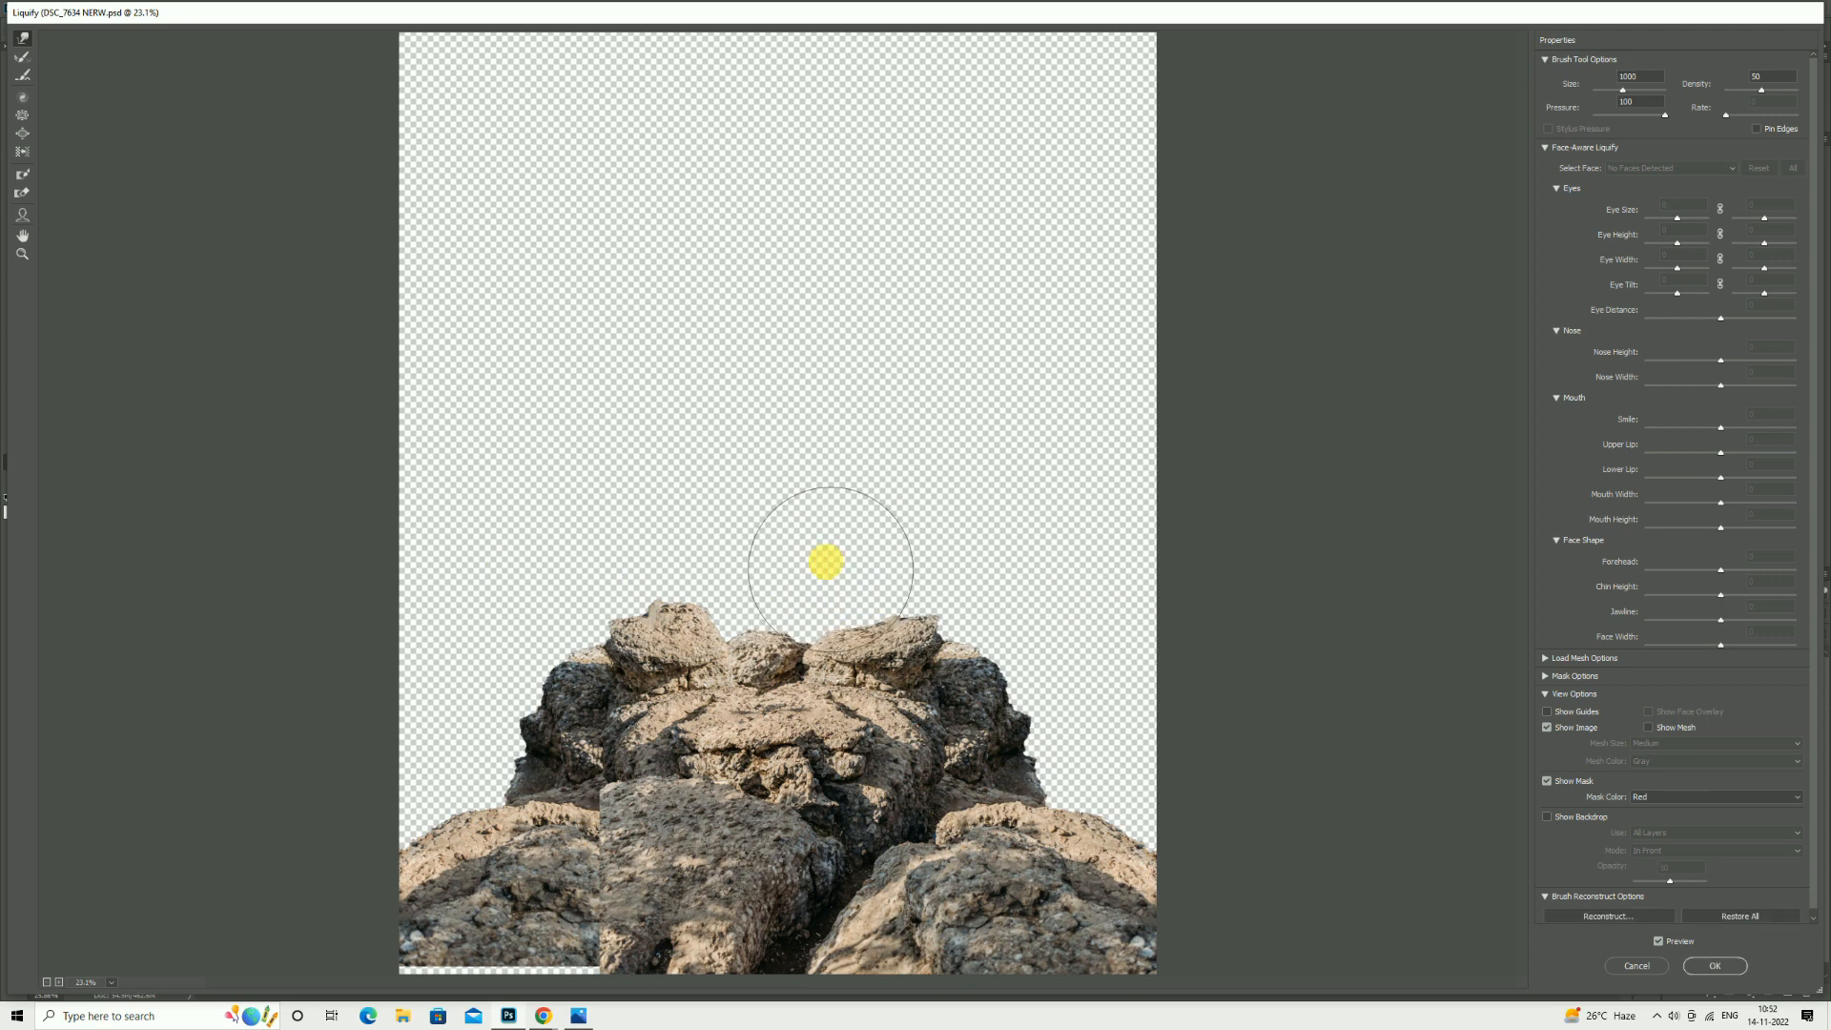
drag(669, 552, 685, 573)
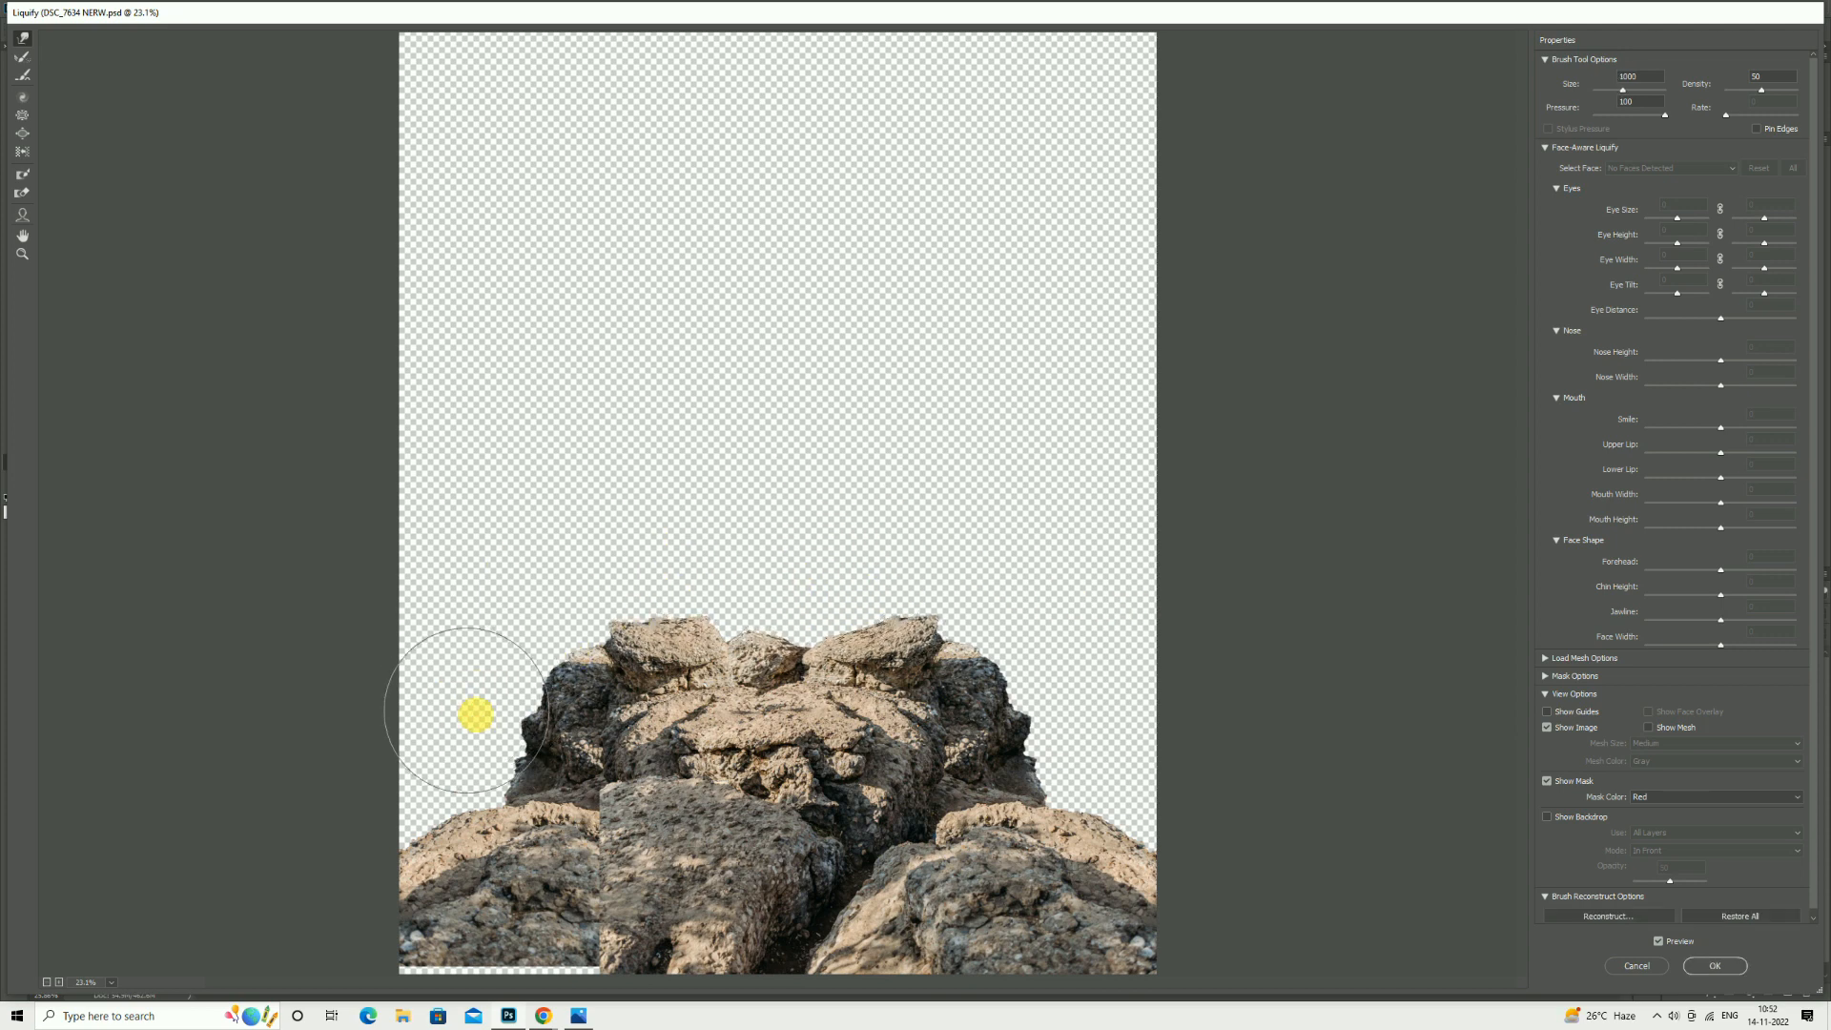
Push the rocks' outer edges inward and lower the top slightly, enlarging the warp brush to 1400.
key(bracketright)
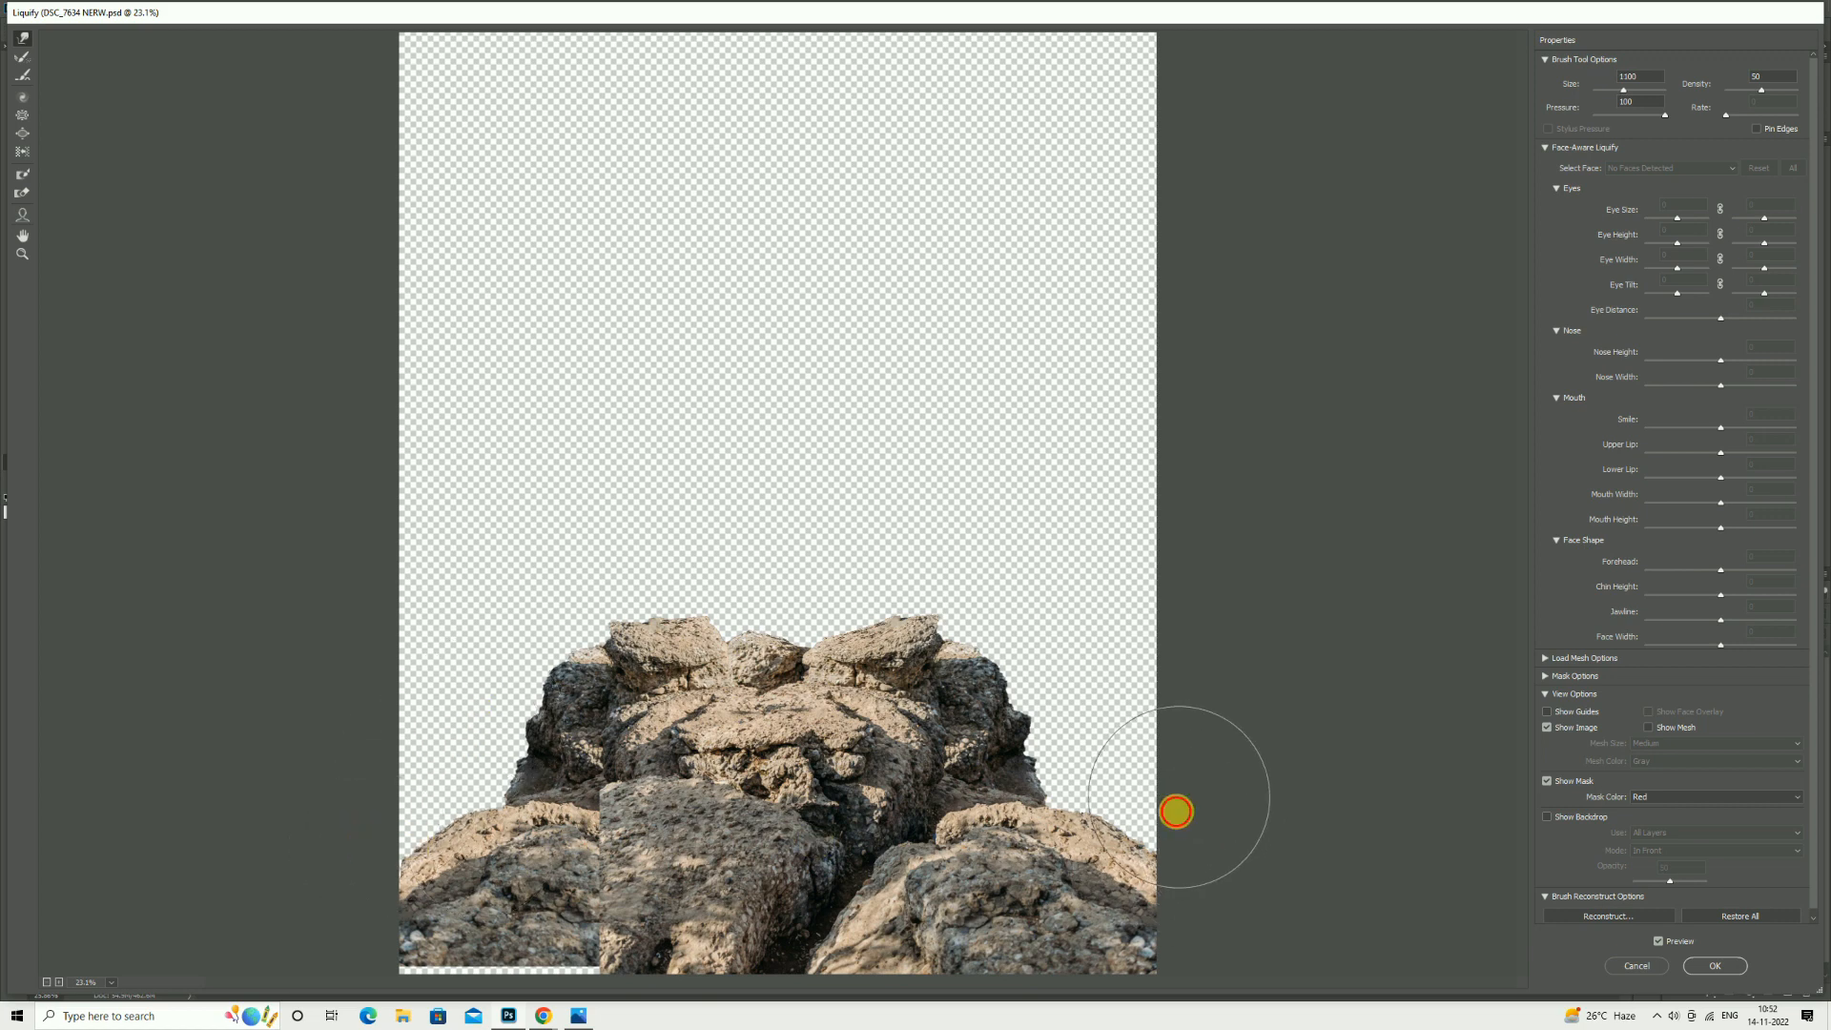
key(bracketright)
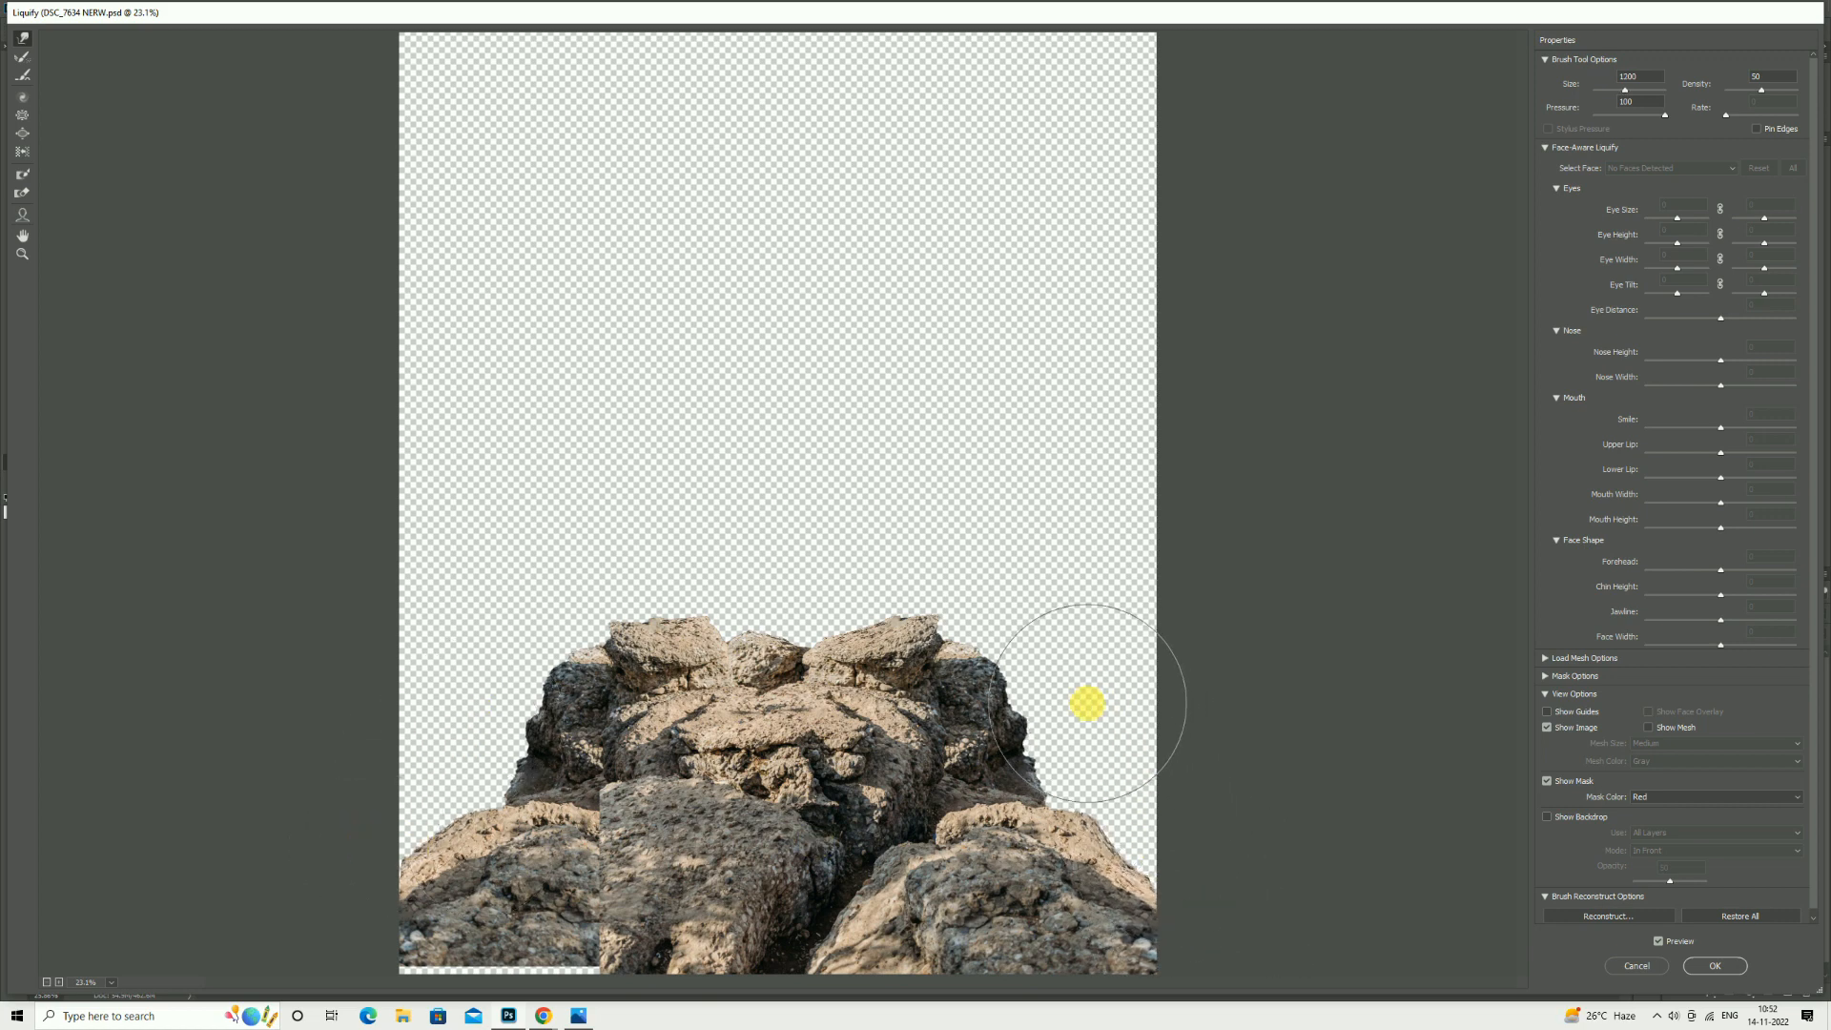
key(bracketright)
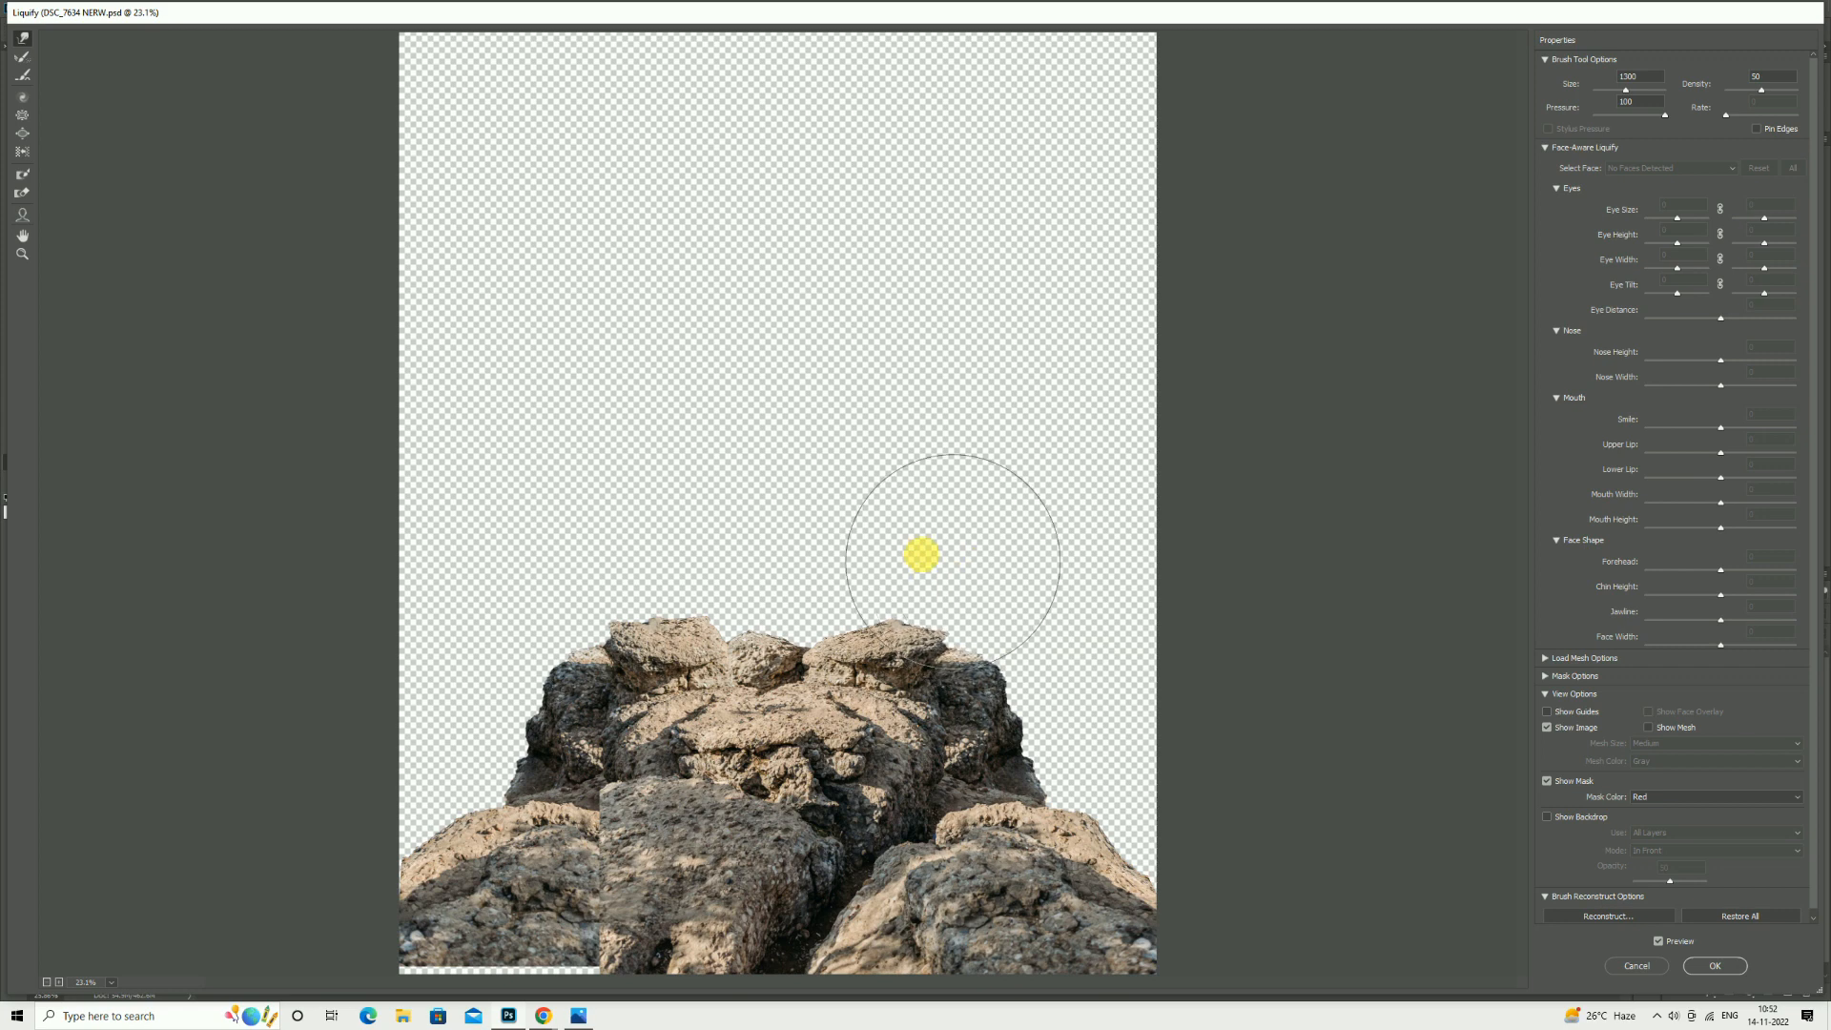
key(bracketright)
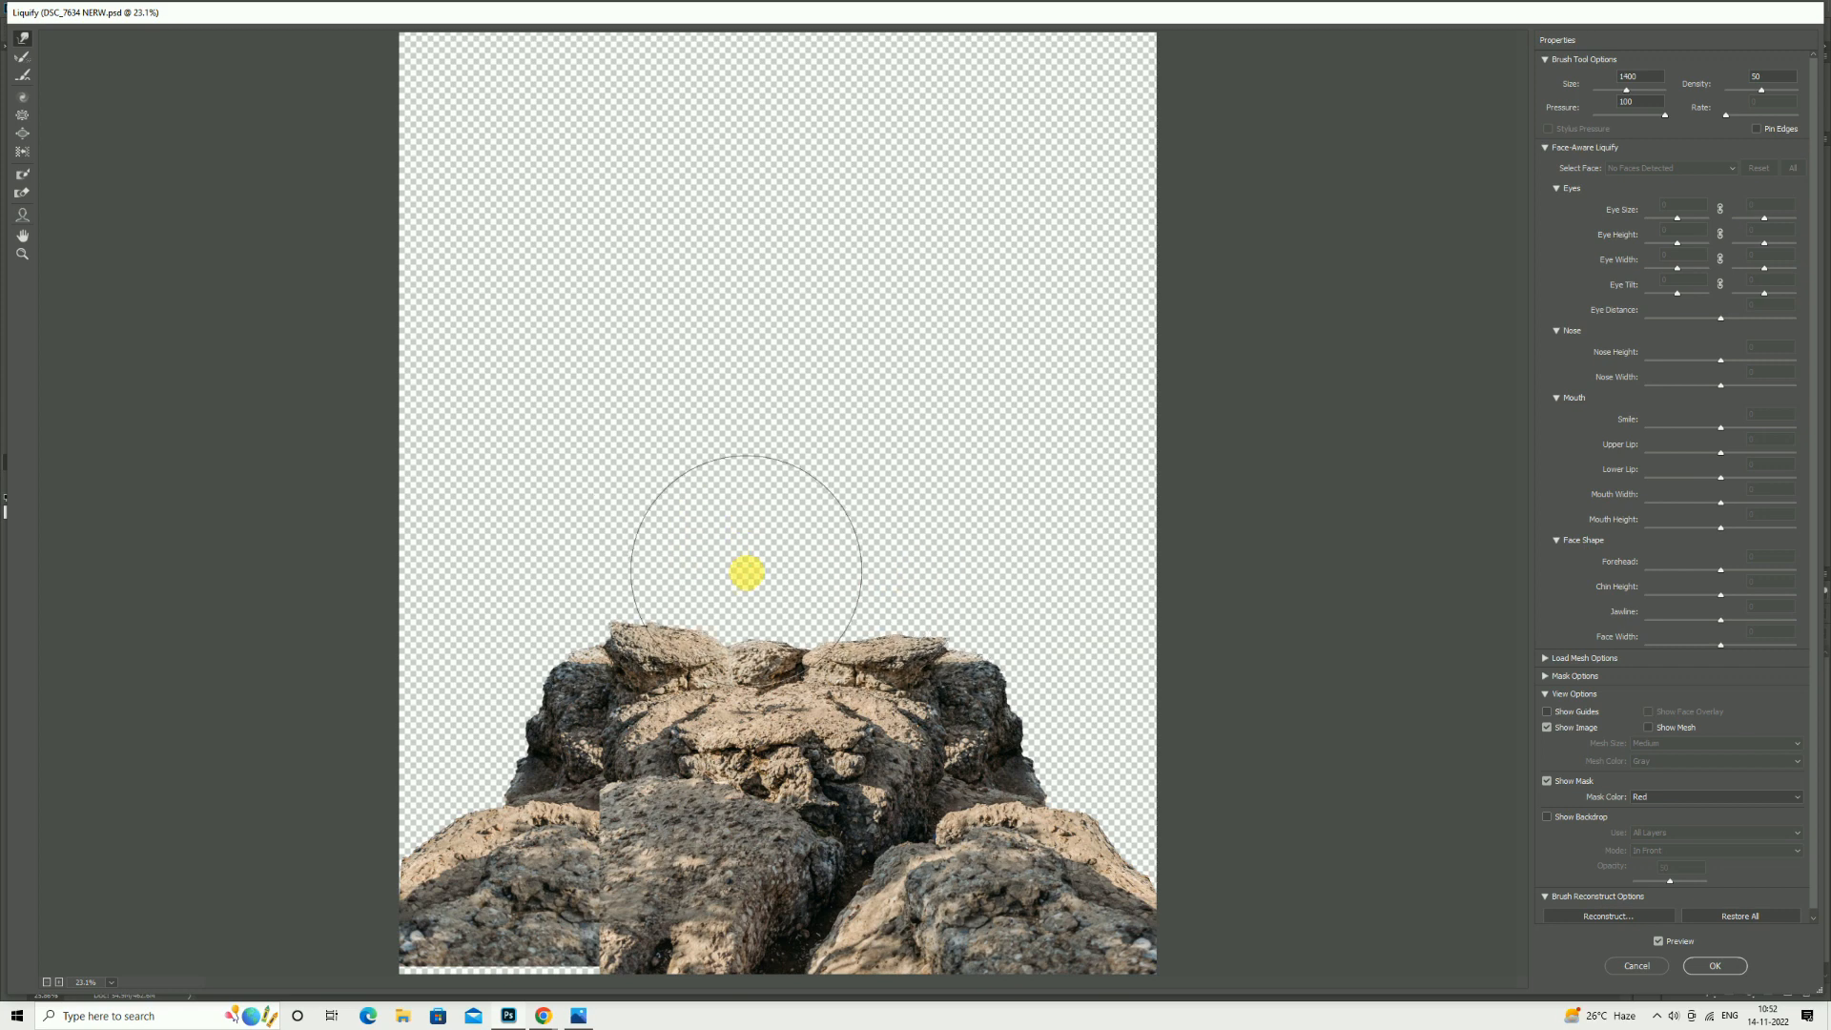
Flatten the top of the rocks into an even ledge with the warp brush and apply the Liquify changes.
key(bracketleft)
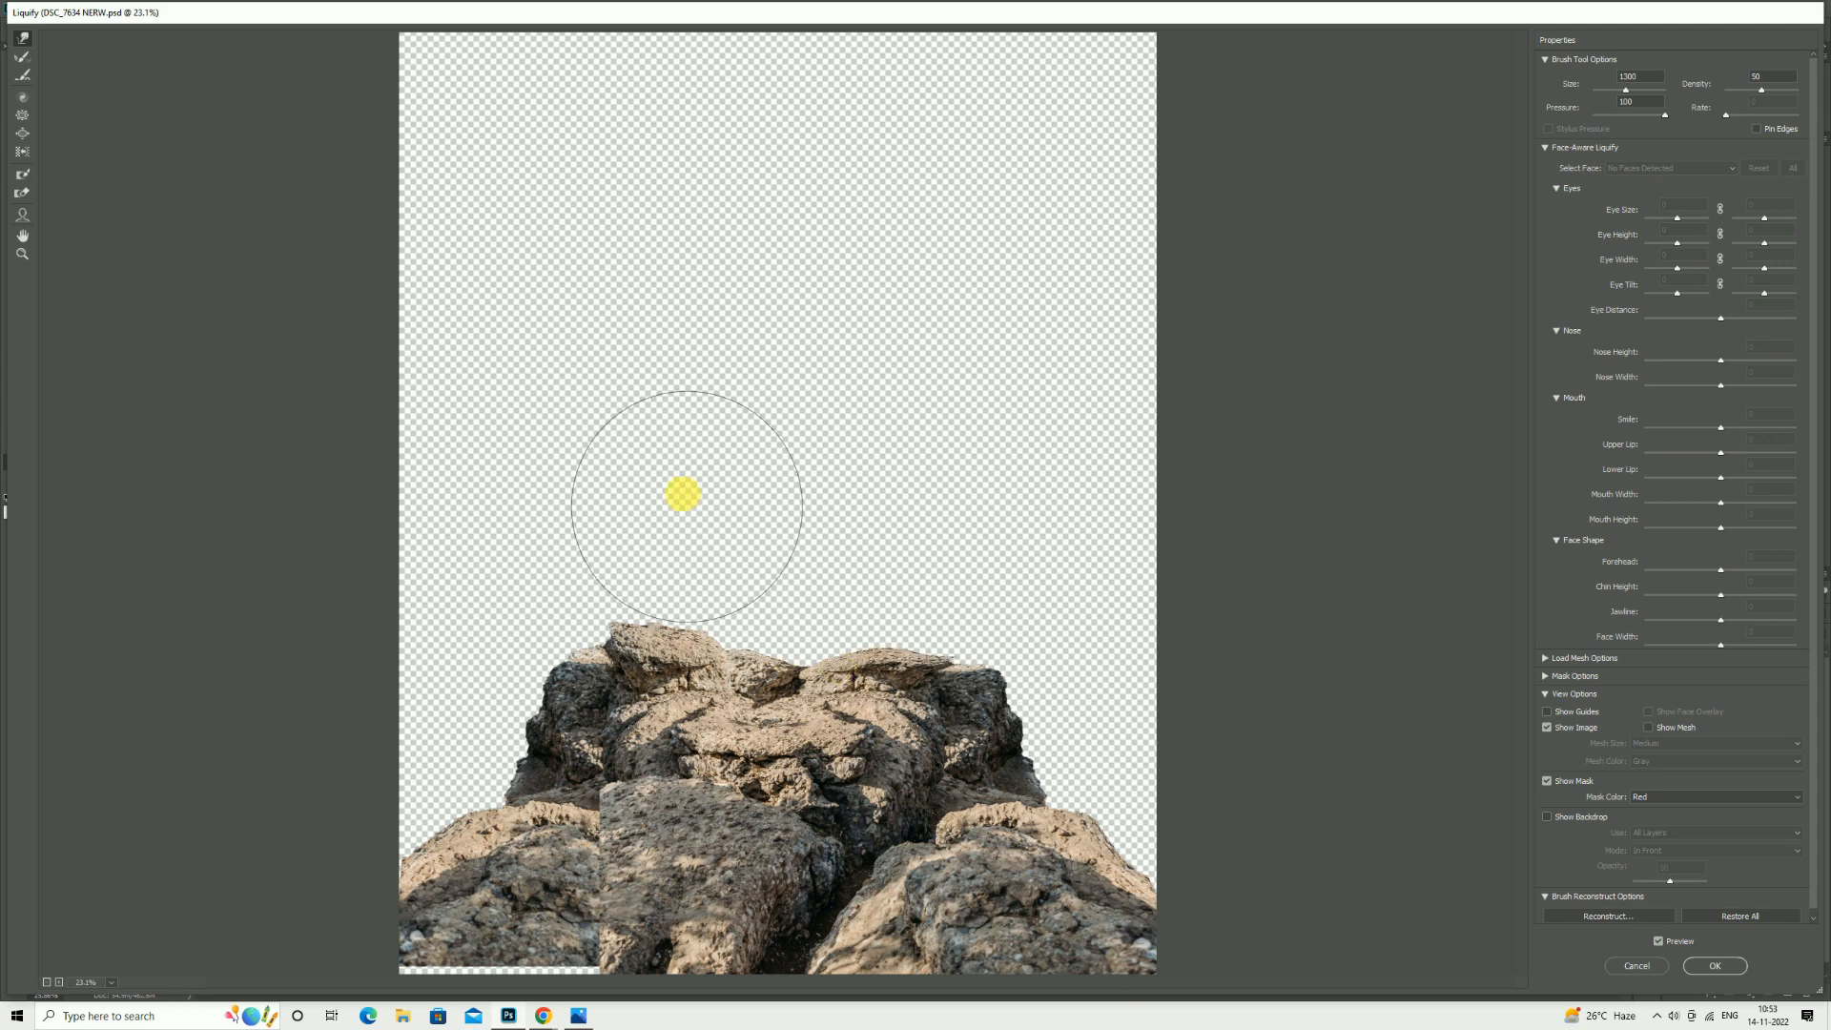
mouse_move(659, 551)
mouse_down()
mouse_move(650, 588)
mouse_move(835, 598)
mouse_up()
key(bracketright)
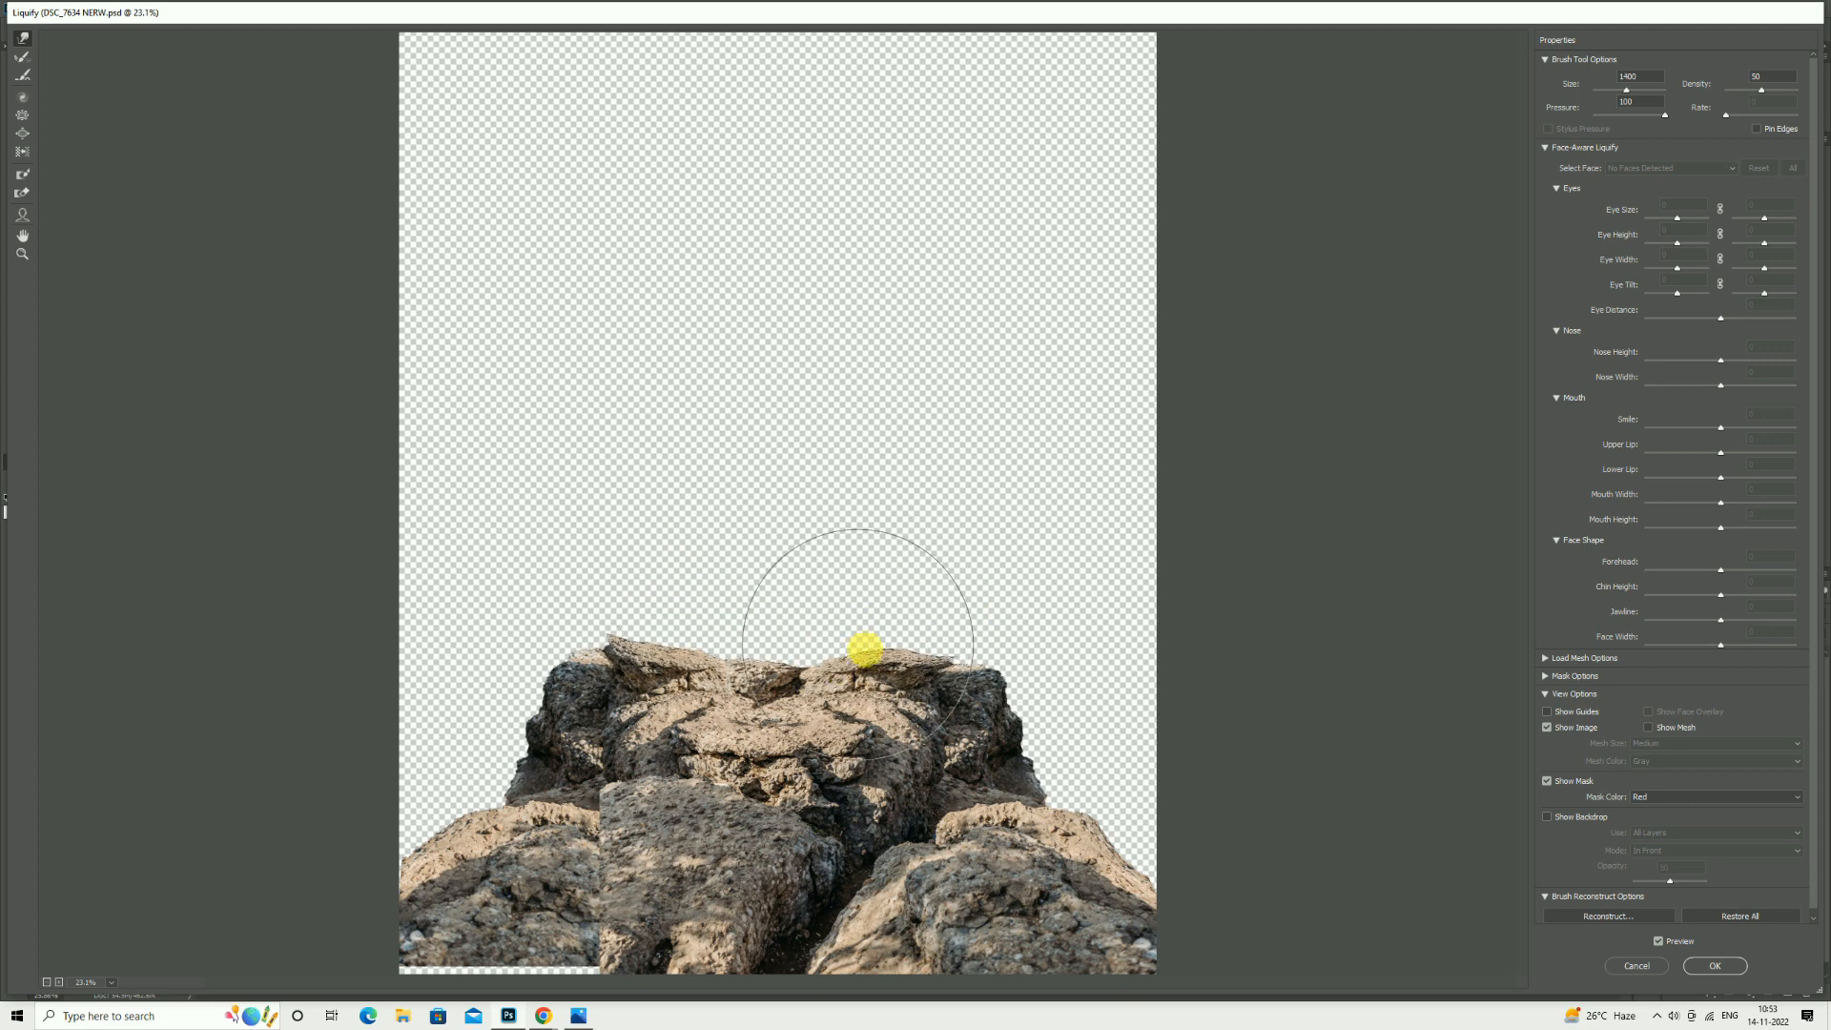
drag(972, 663, 997, 664)
mouse_move(797, 683)
mouse_down()
mouse_move(646, 661)
mouse_move(498, 680)
mouse_up()
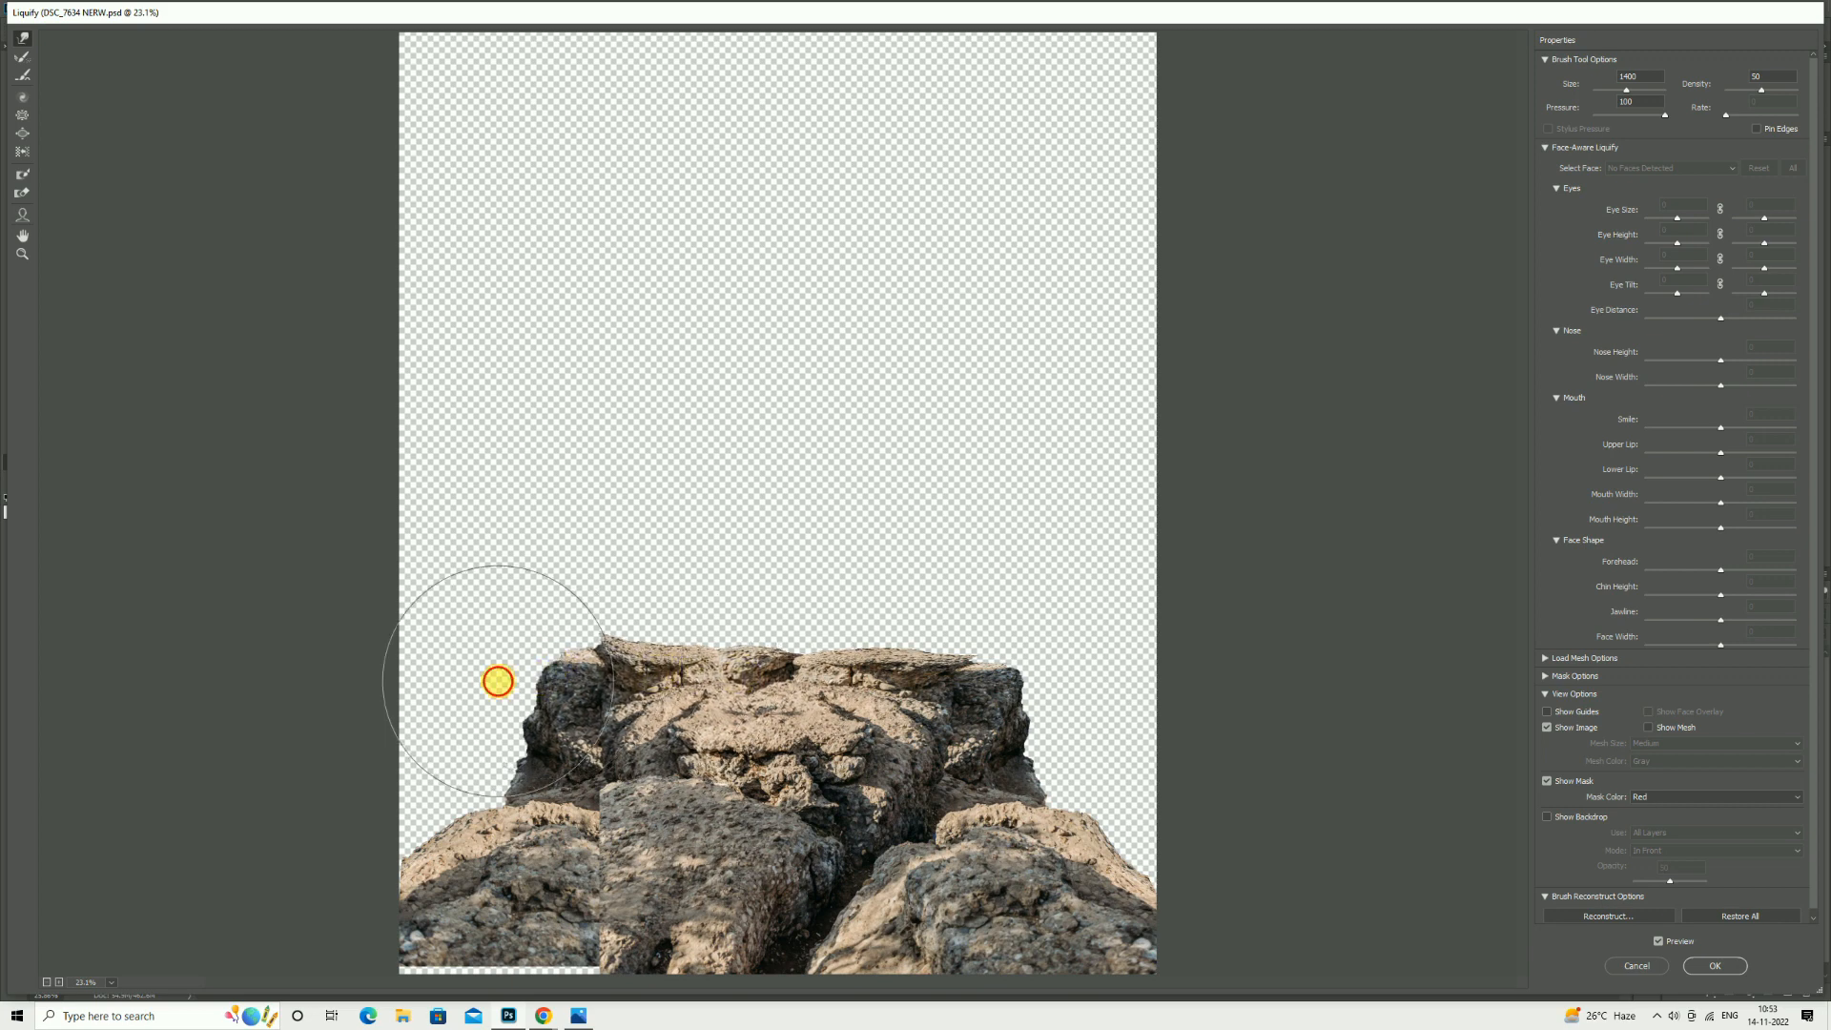
click(1715, 965)
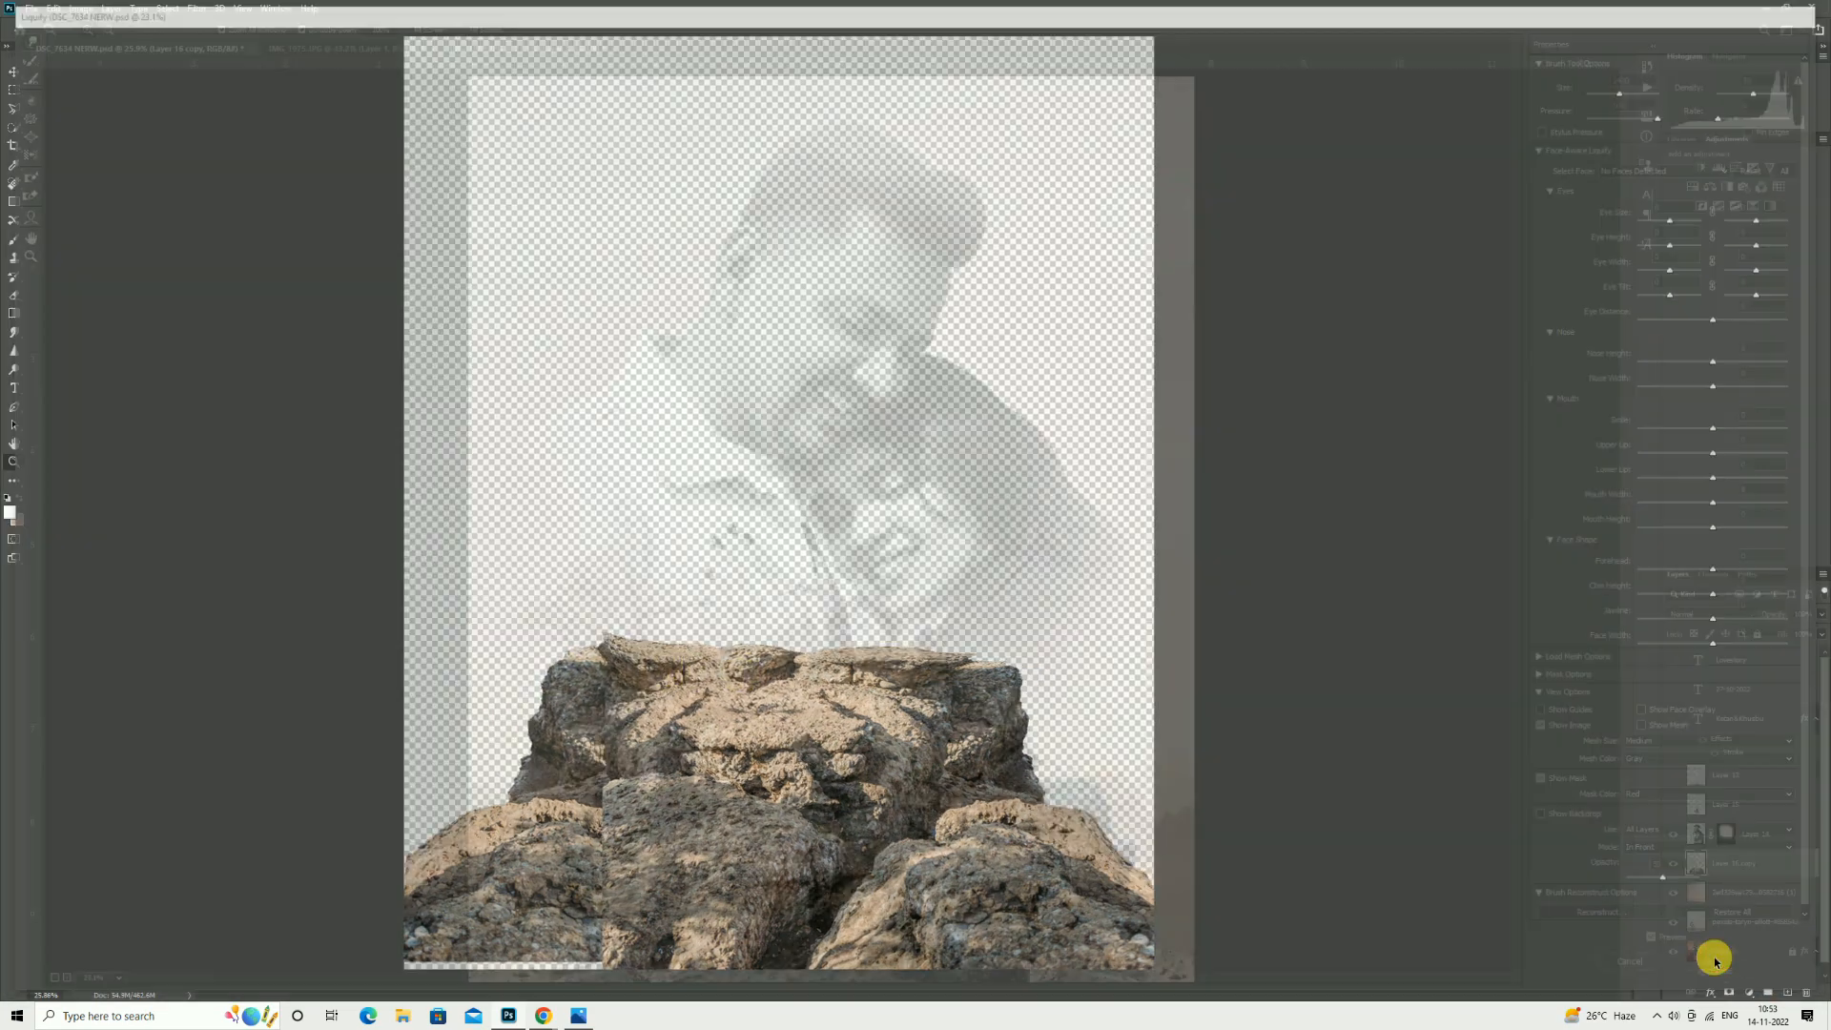
Show the walking couple layer again, enlarge the rock layer to about 111% and center it beneath the couple.
click(1673, 796)
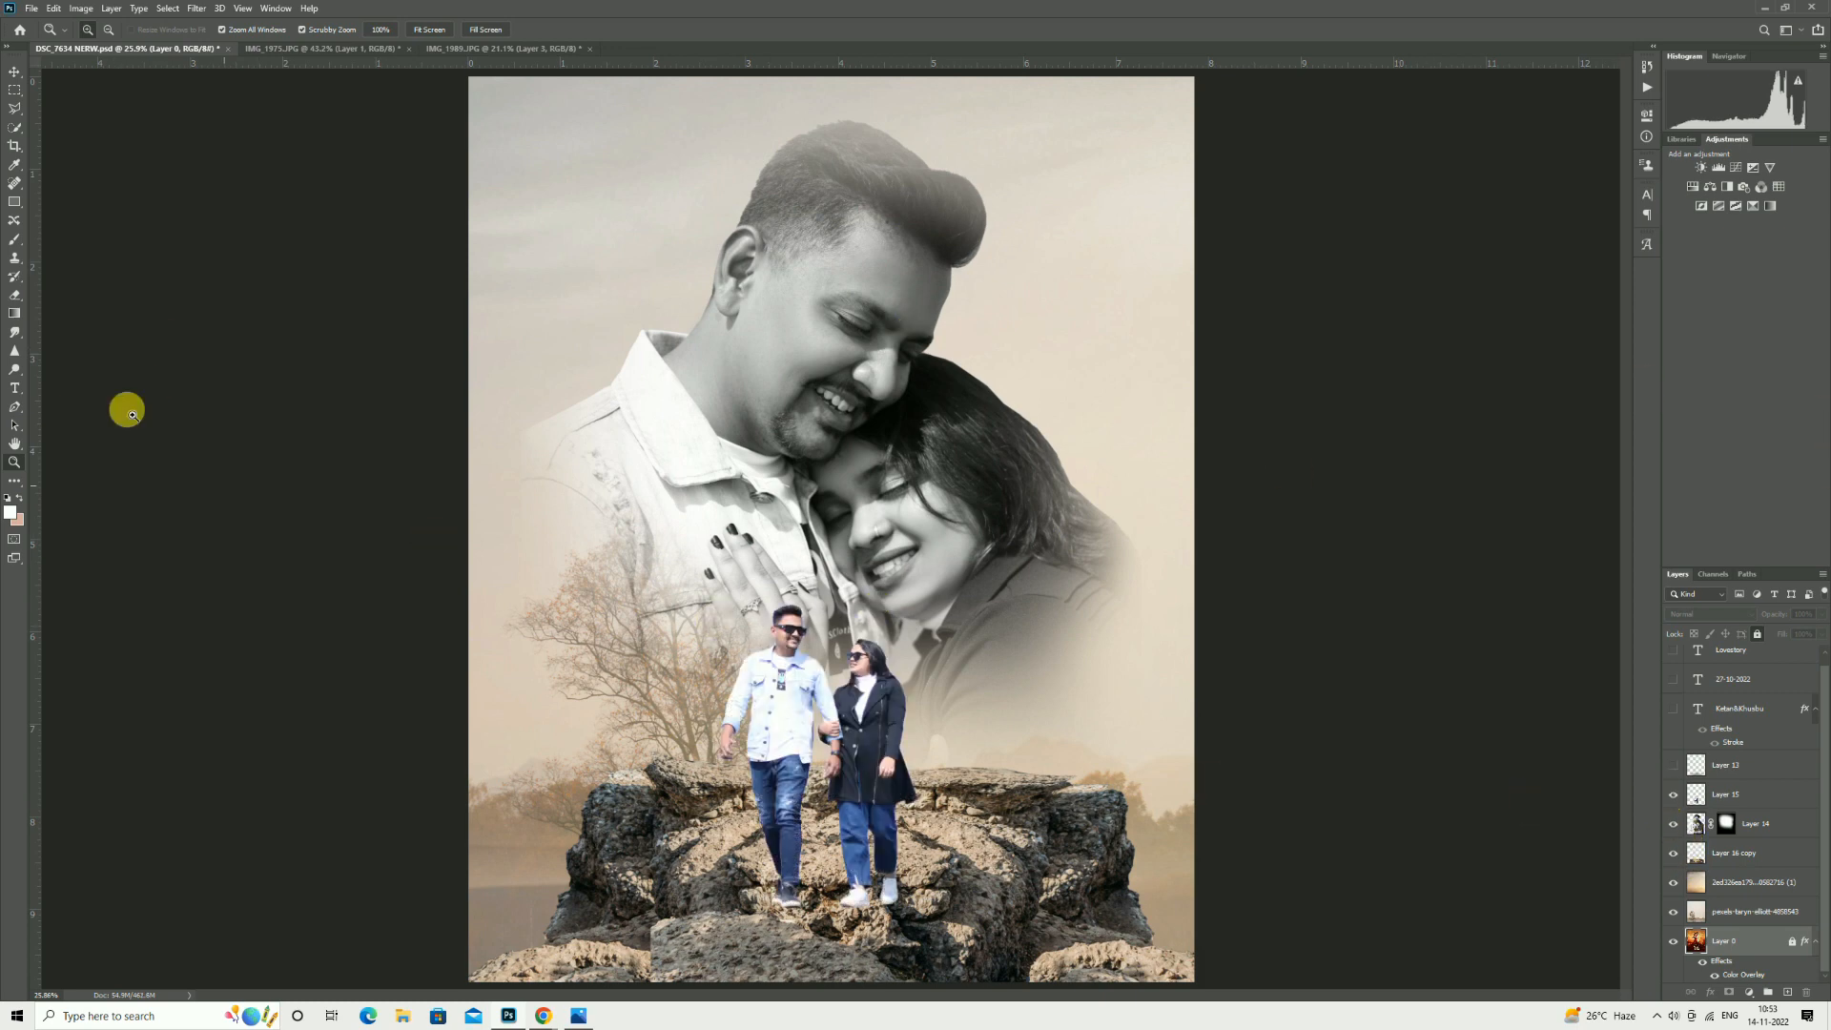
click(13, 74)
click(1705, 861)
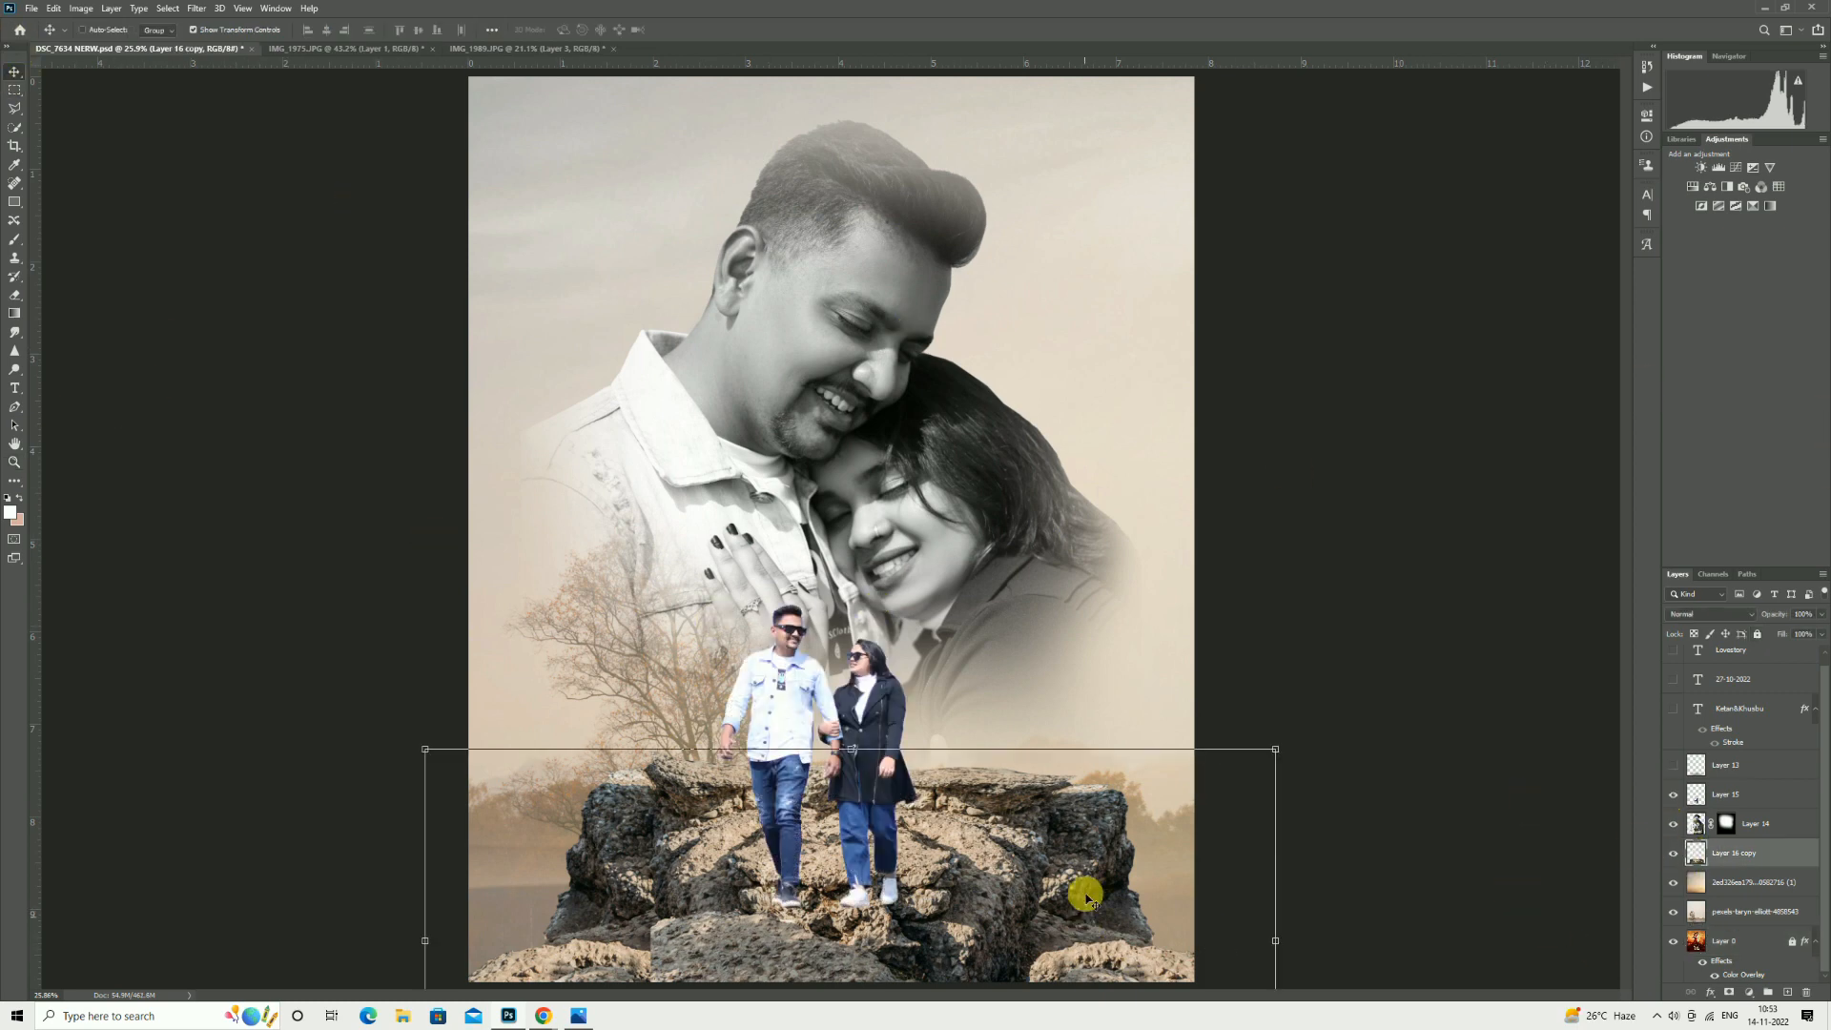
mouse_move(1074, 887)
mouse_down()
mouse_move(1074, 907)
mouse_move(1070, 893)
mouse_up()
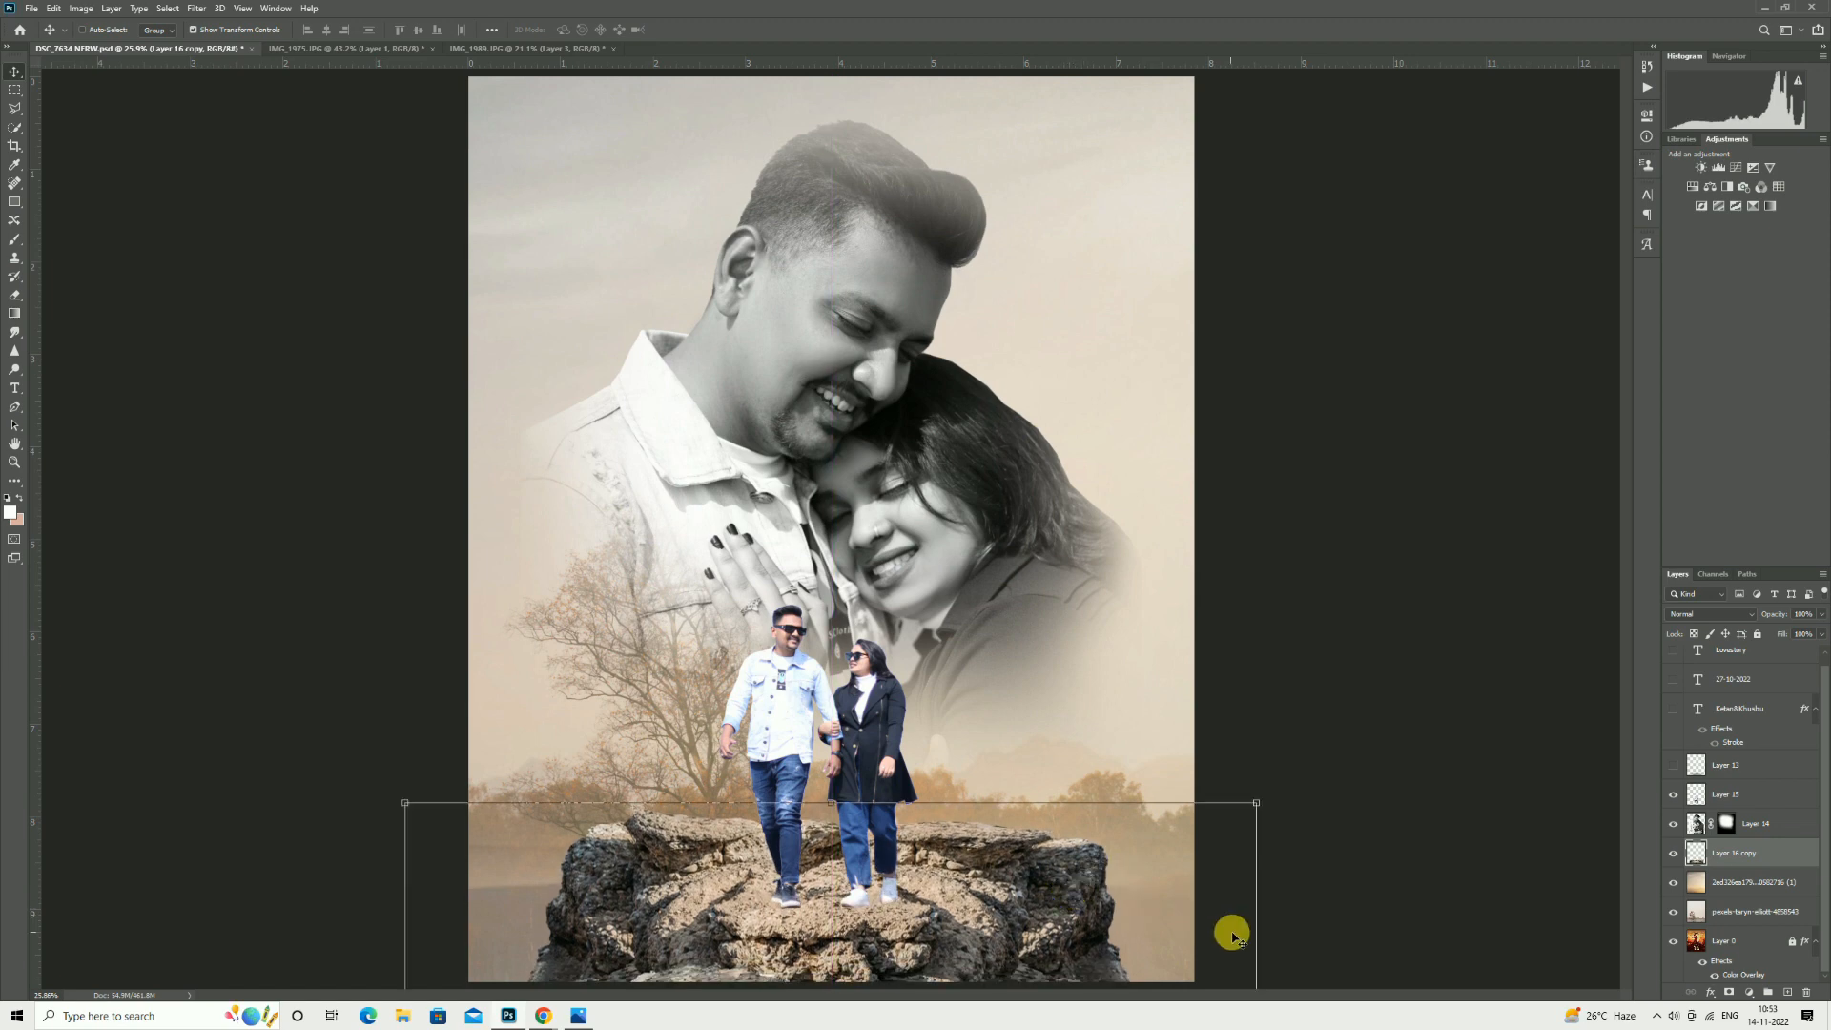
drag(1204, 895, 1191, 817)
drag(1243, 920, 1339, 914)
drag(1106, 903, 1085, 996)
drag(1082, 901, 1090, 855)
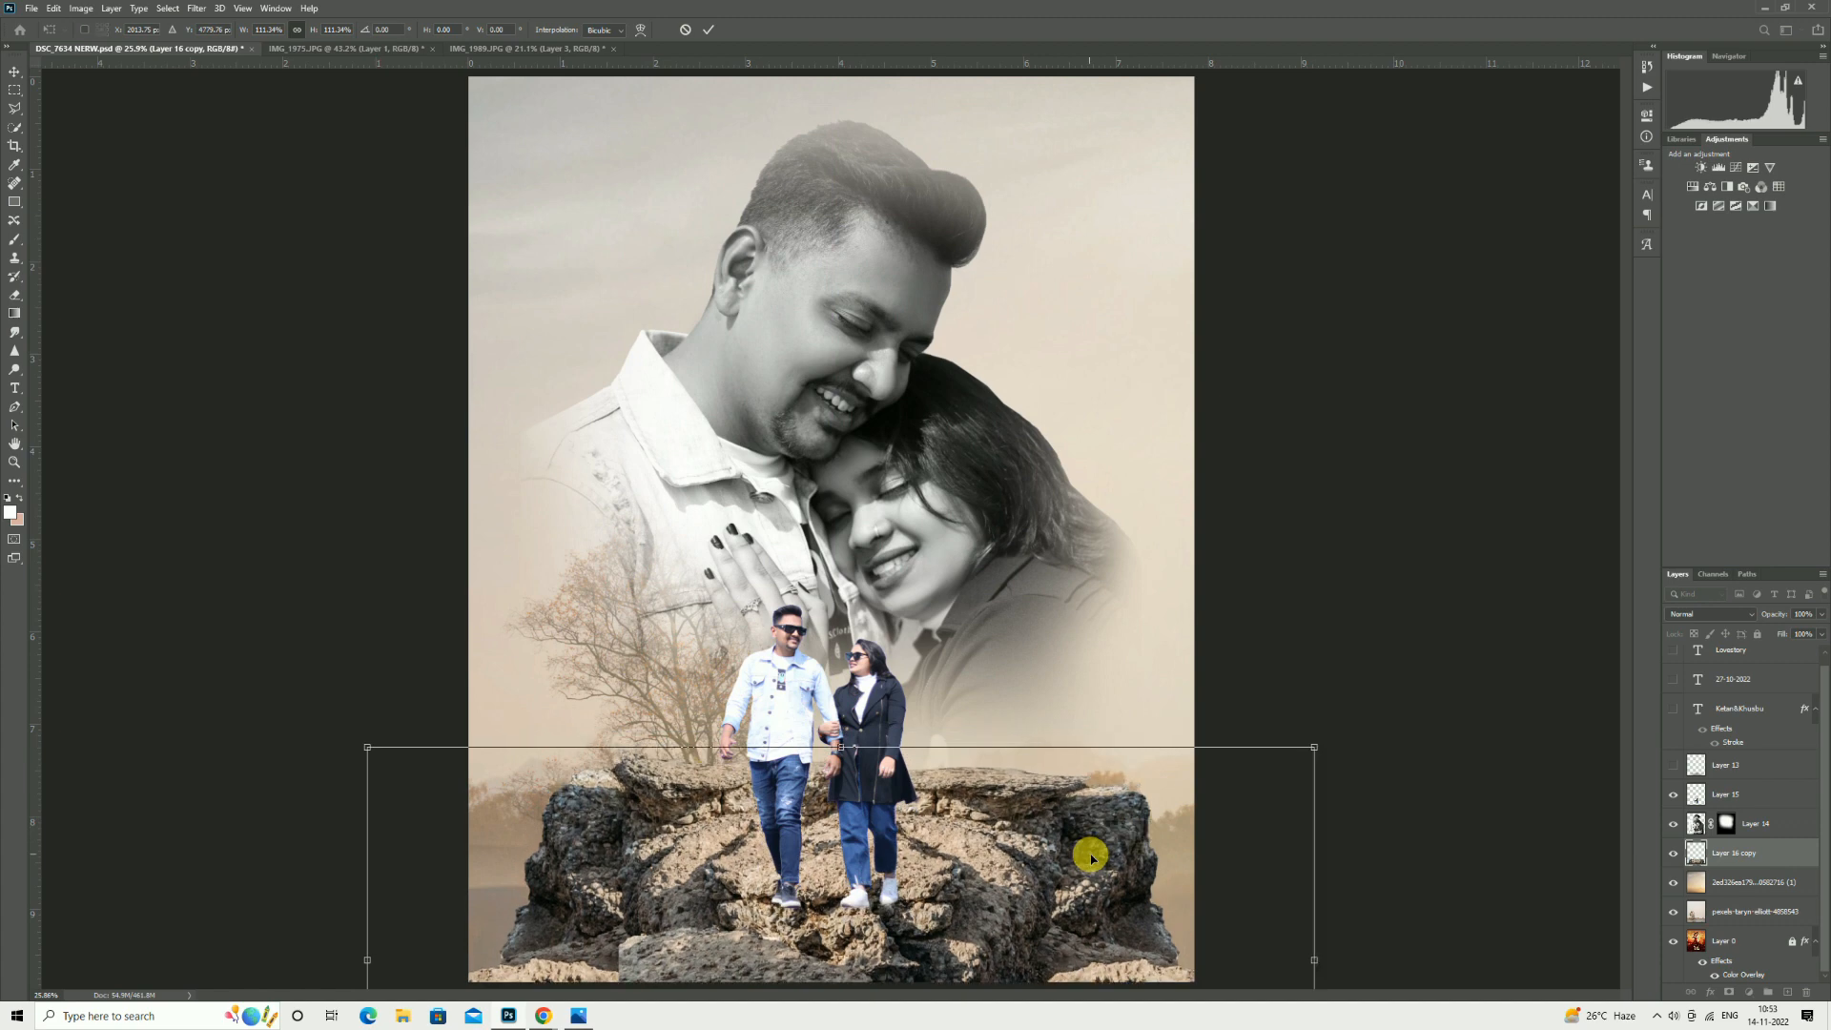
Raise the walking couple so their feet stand on the upper part of the rocks.
click(1698, 803)
drag(868, 809, 849, 745)
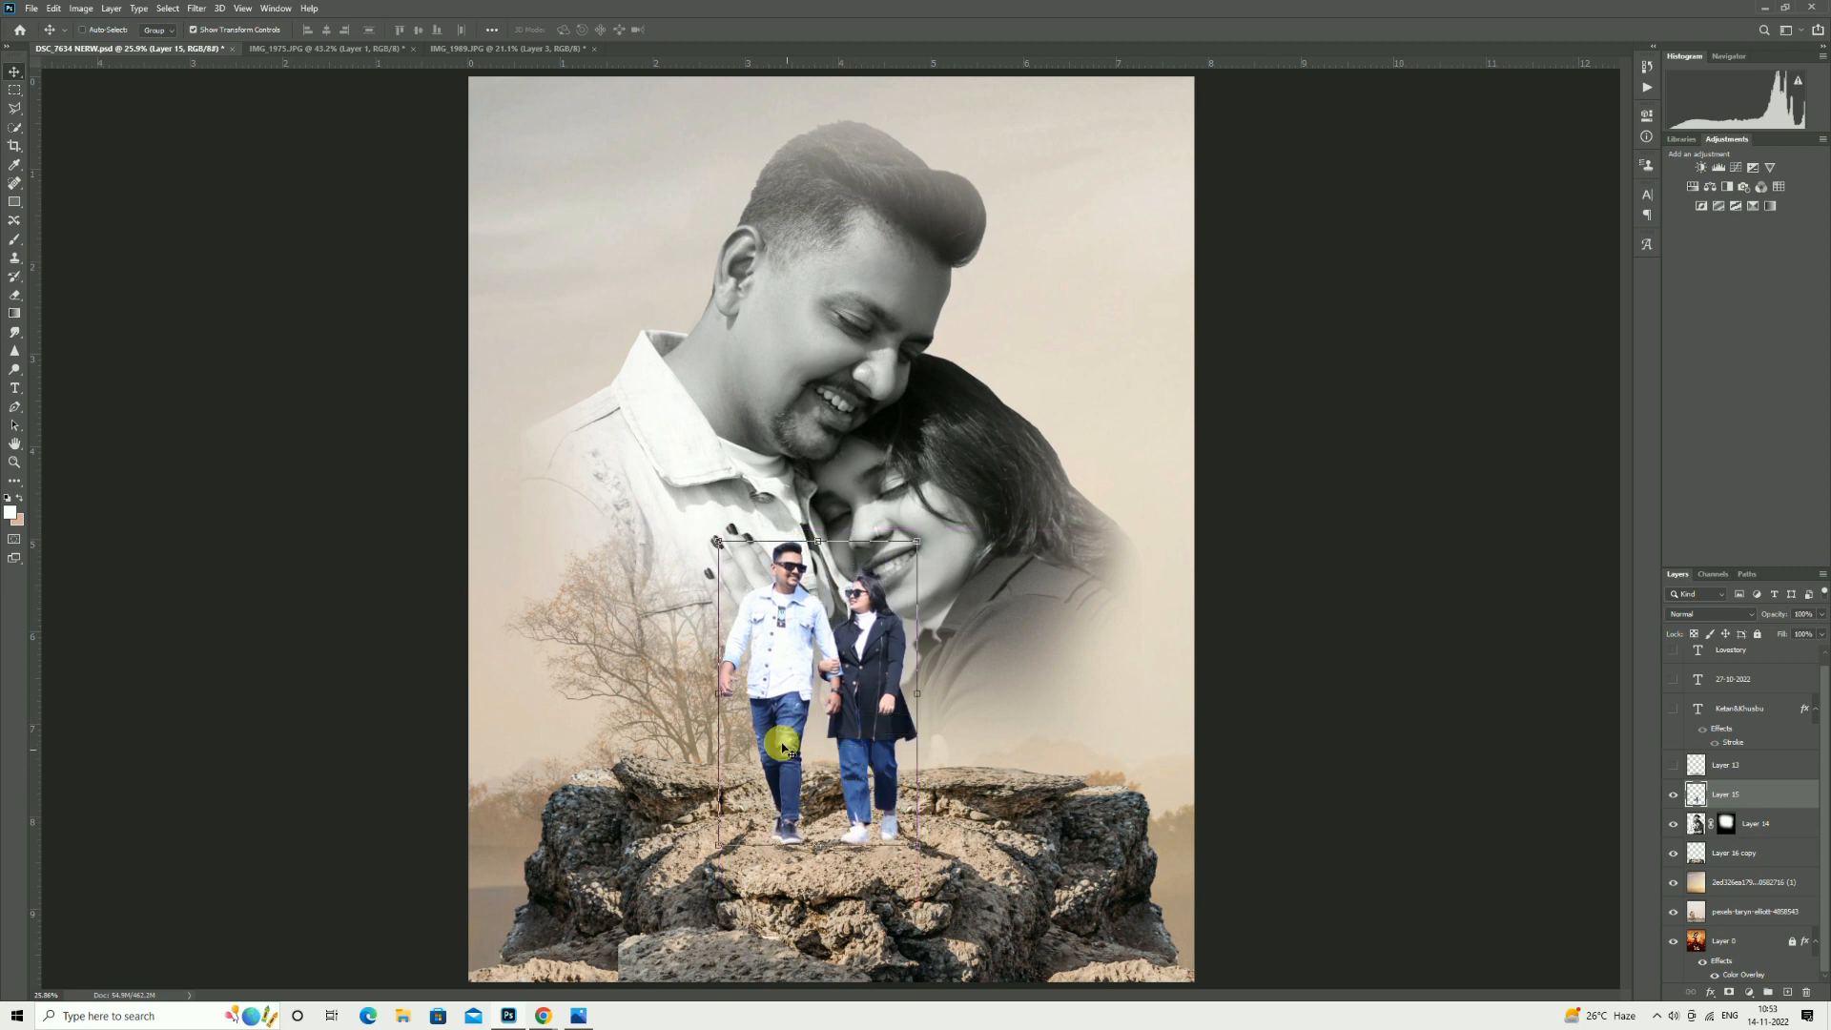
Skew the rock layer so the right end of its upper edge sits slightly lower.
click(1735, 864)
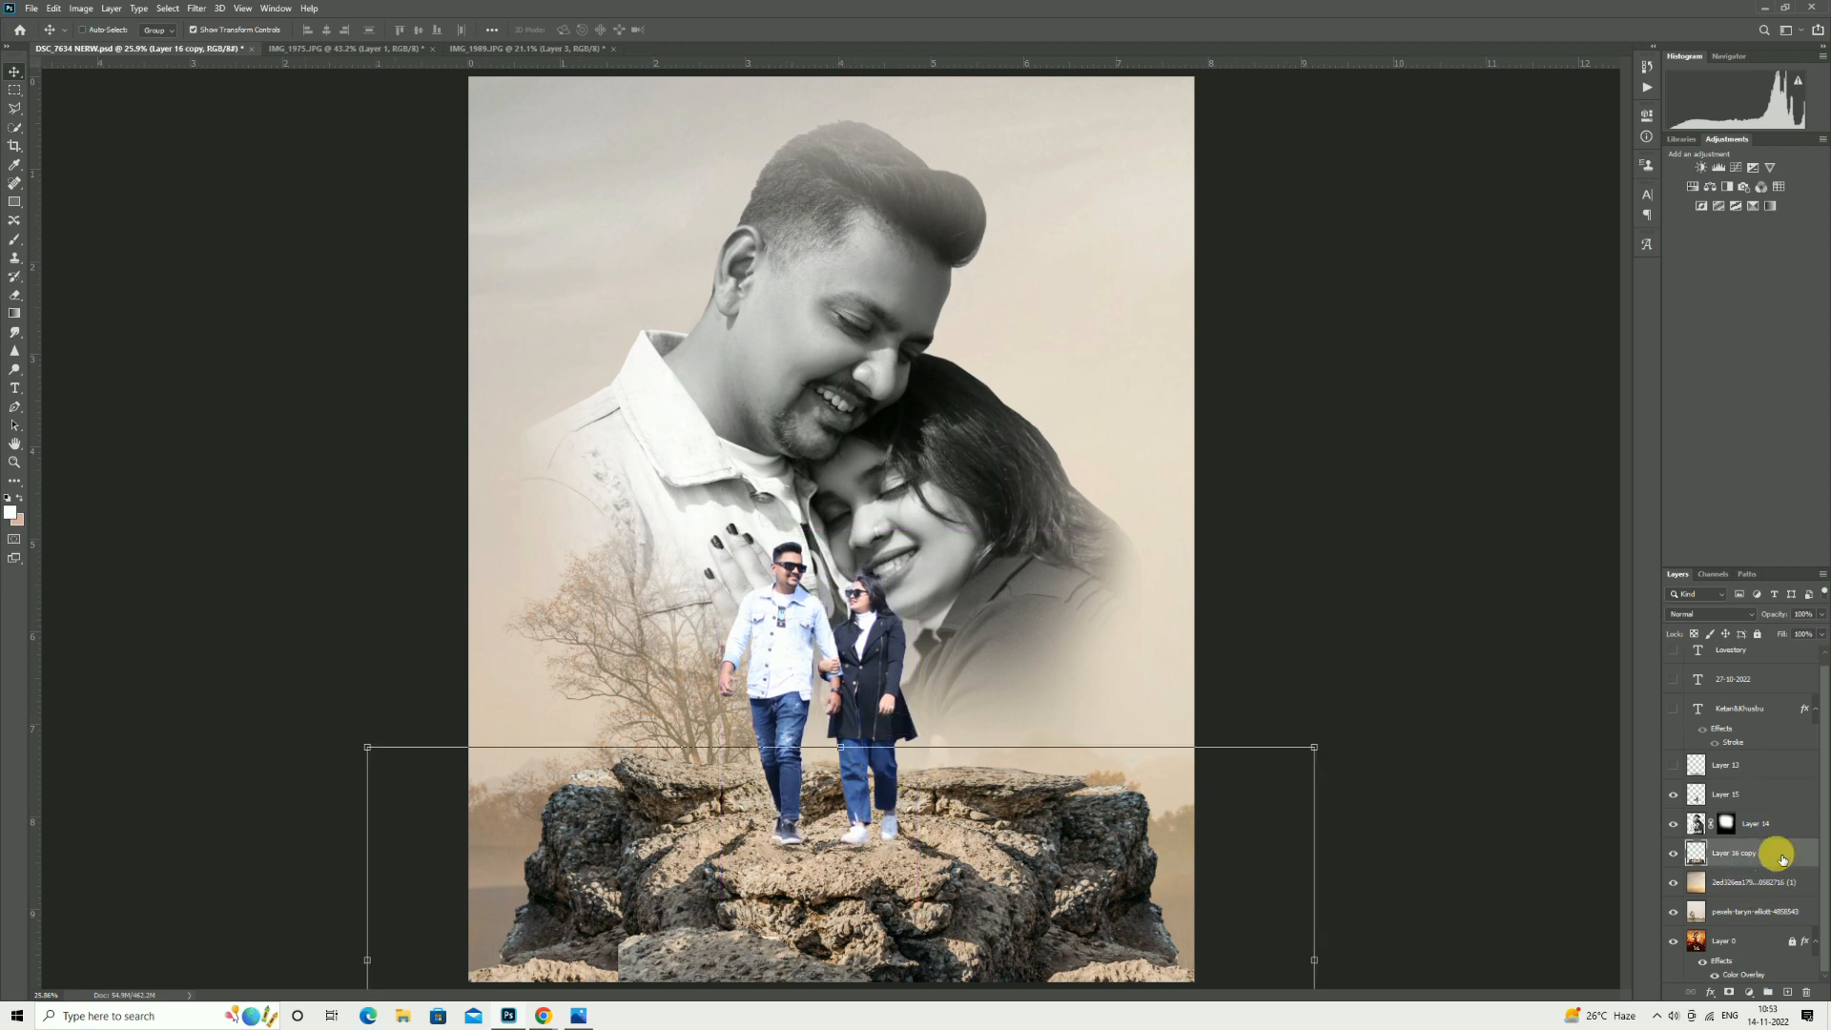
right_click(1041, 800)
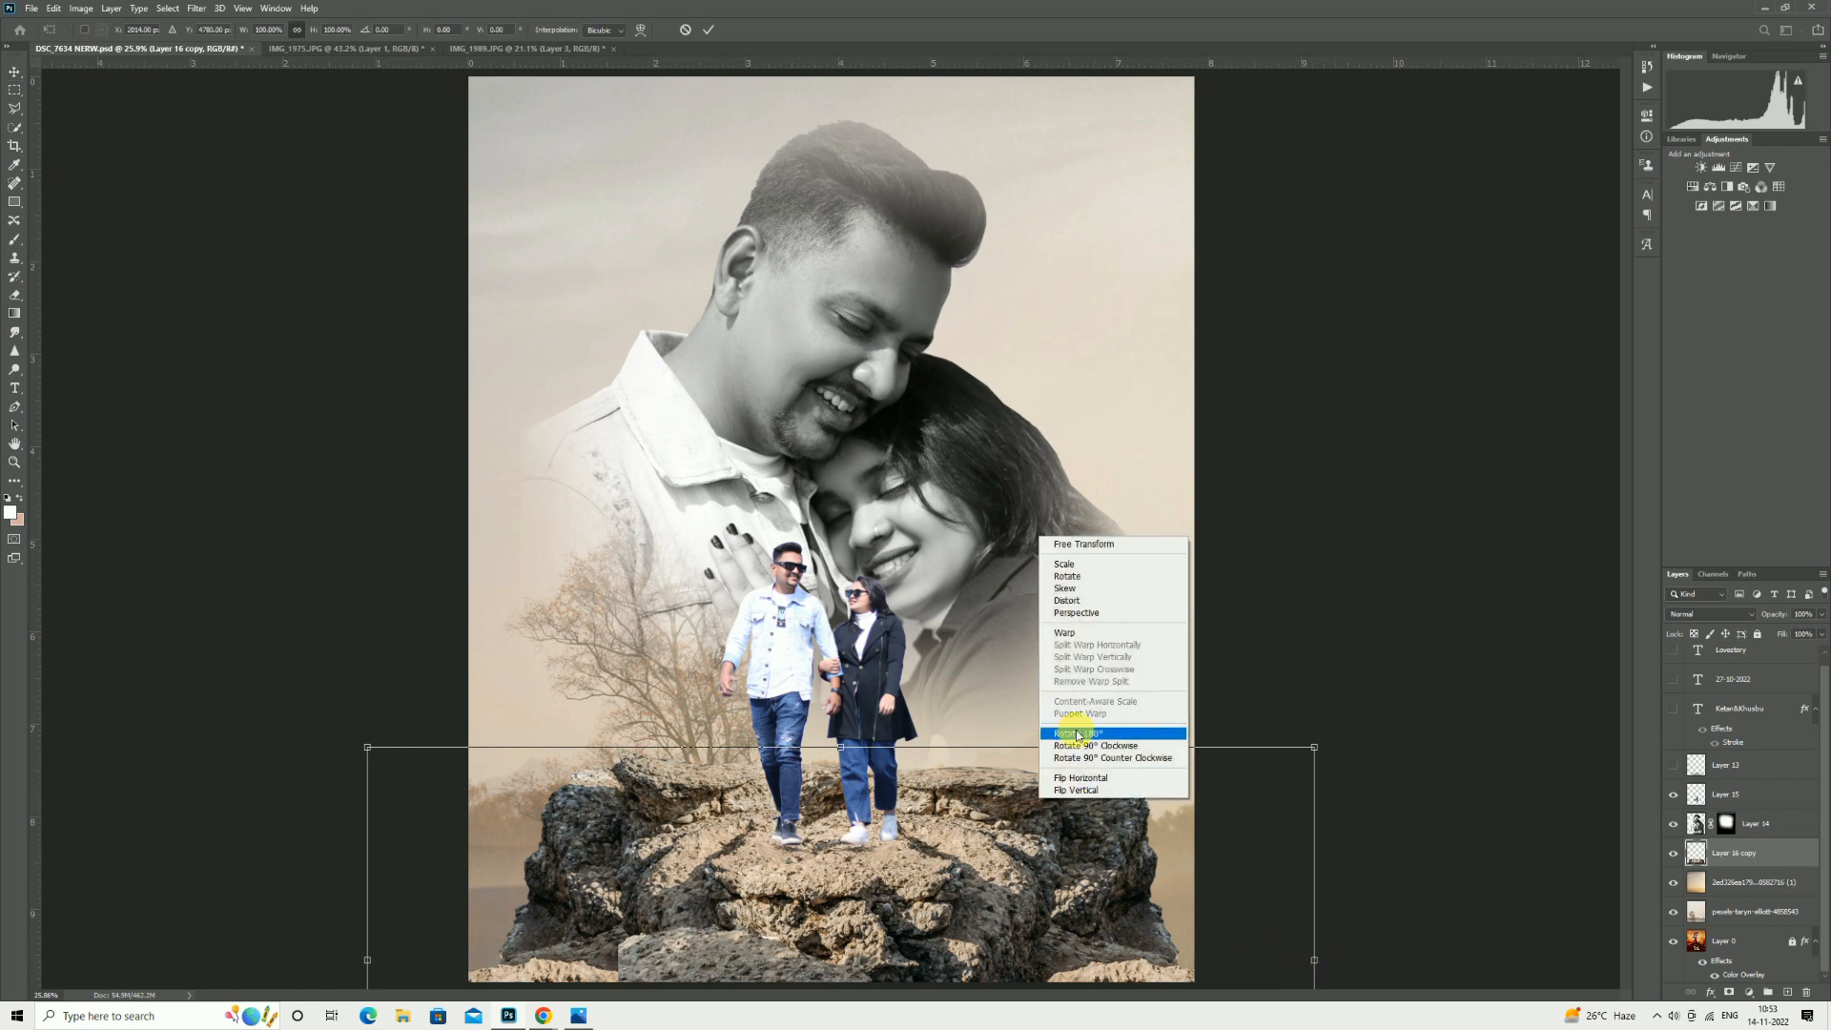
click(1066, 588)
drag(846, 749, 845, 758)
drag(1312, 749, 1313, 768)
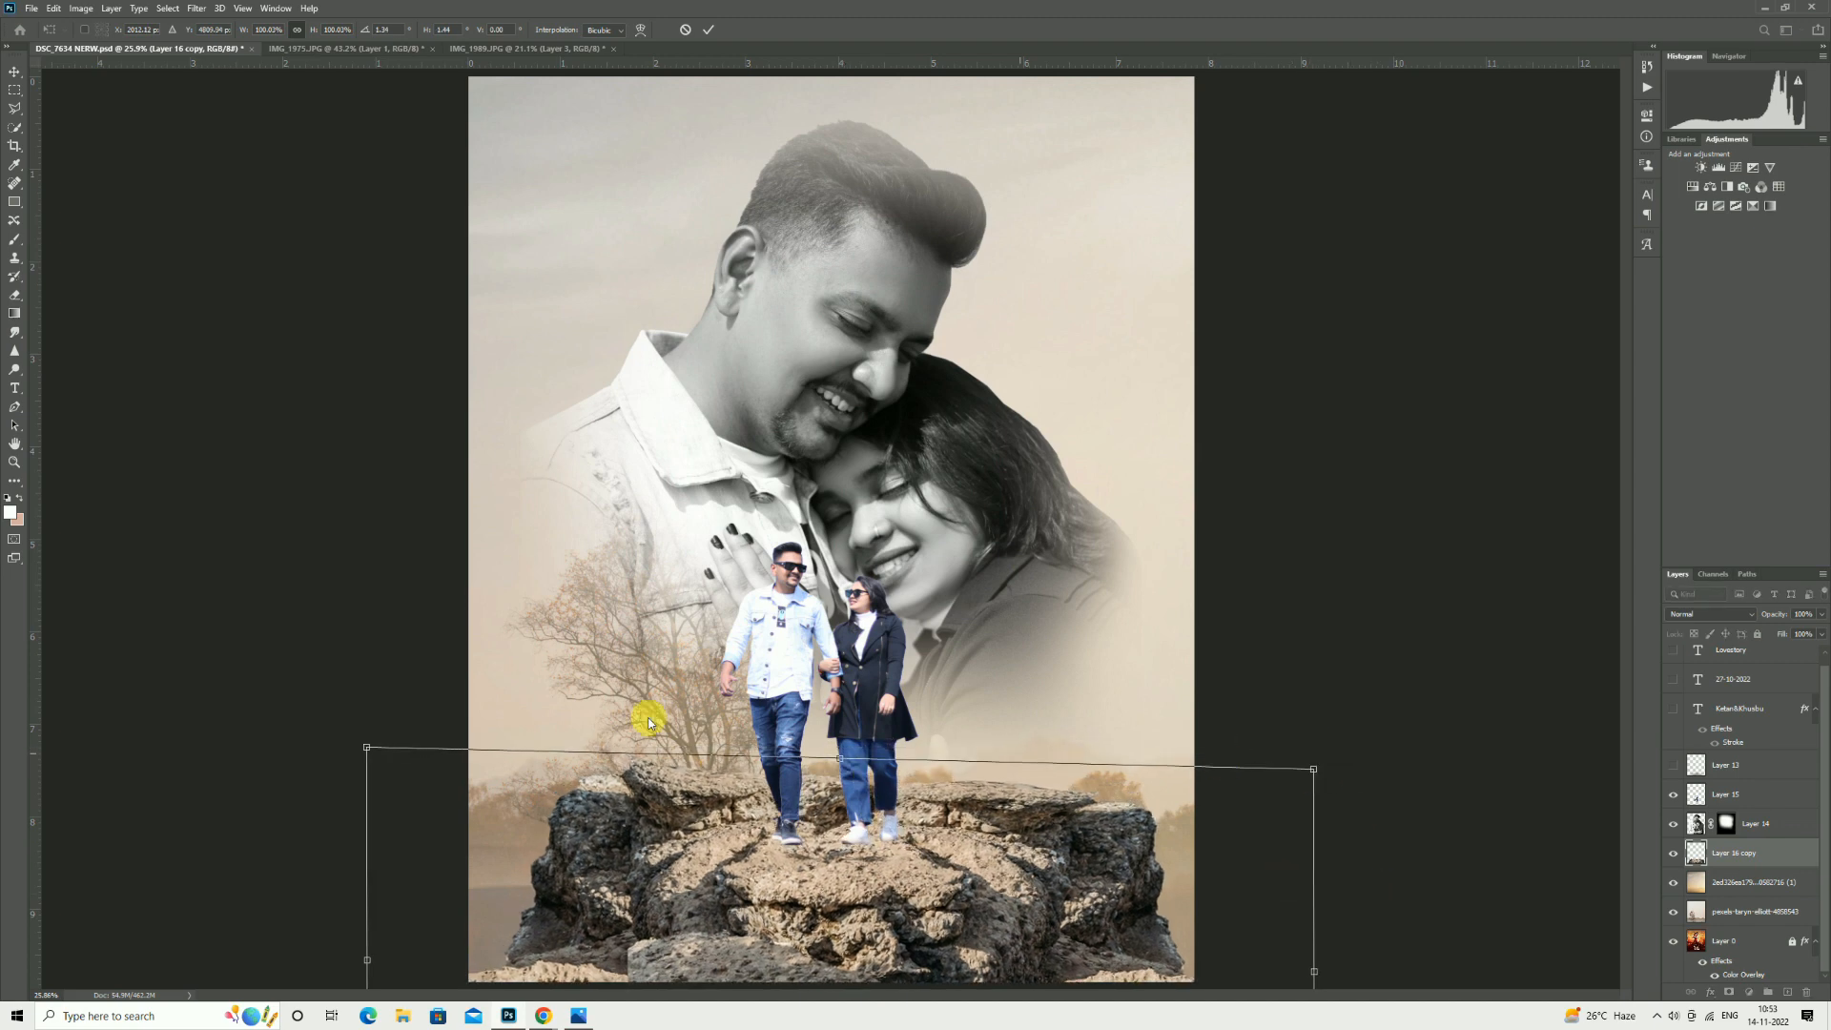
drag(364, 747, 360, 797)
drag(832, 760, 828, 794)
Warp the rock layer so its upper edge dips toward the middle, and commit the transformation.
right_click(831, 760)
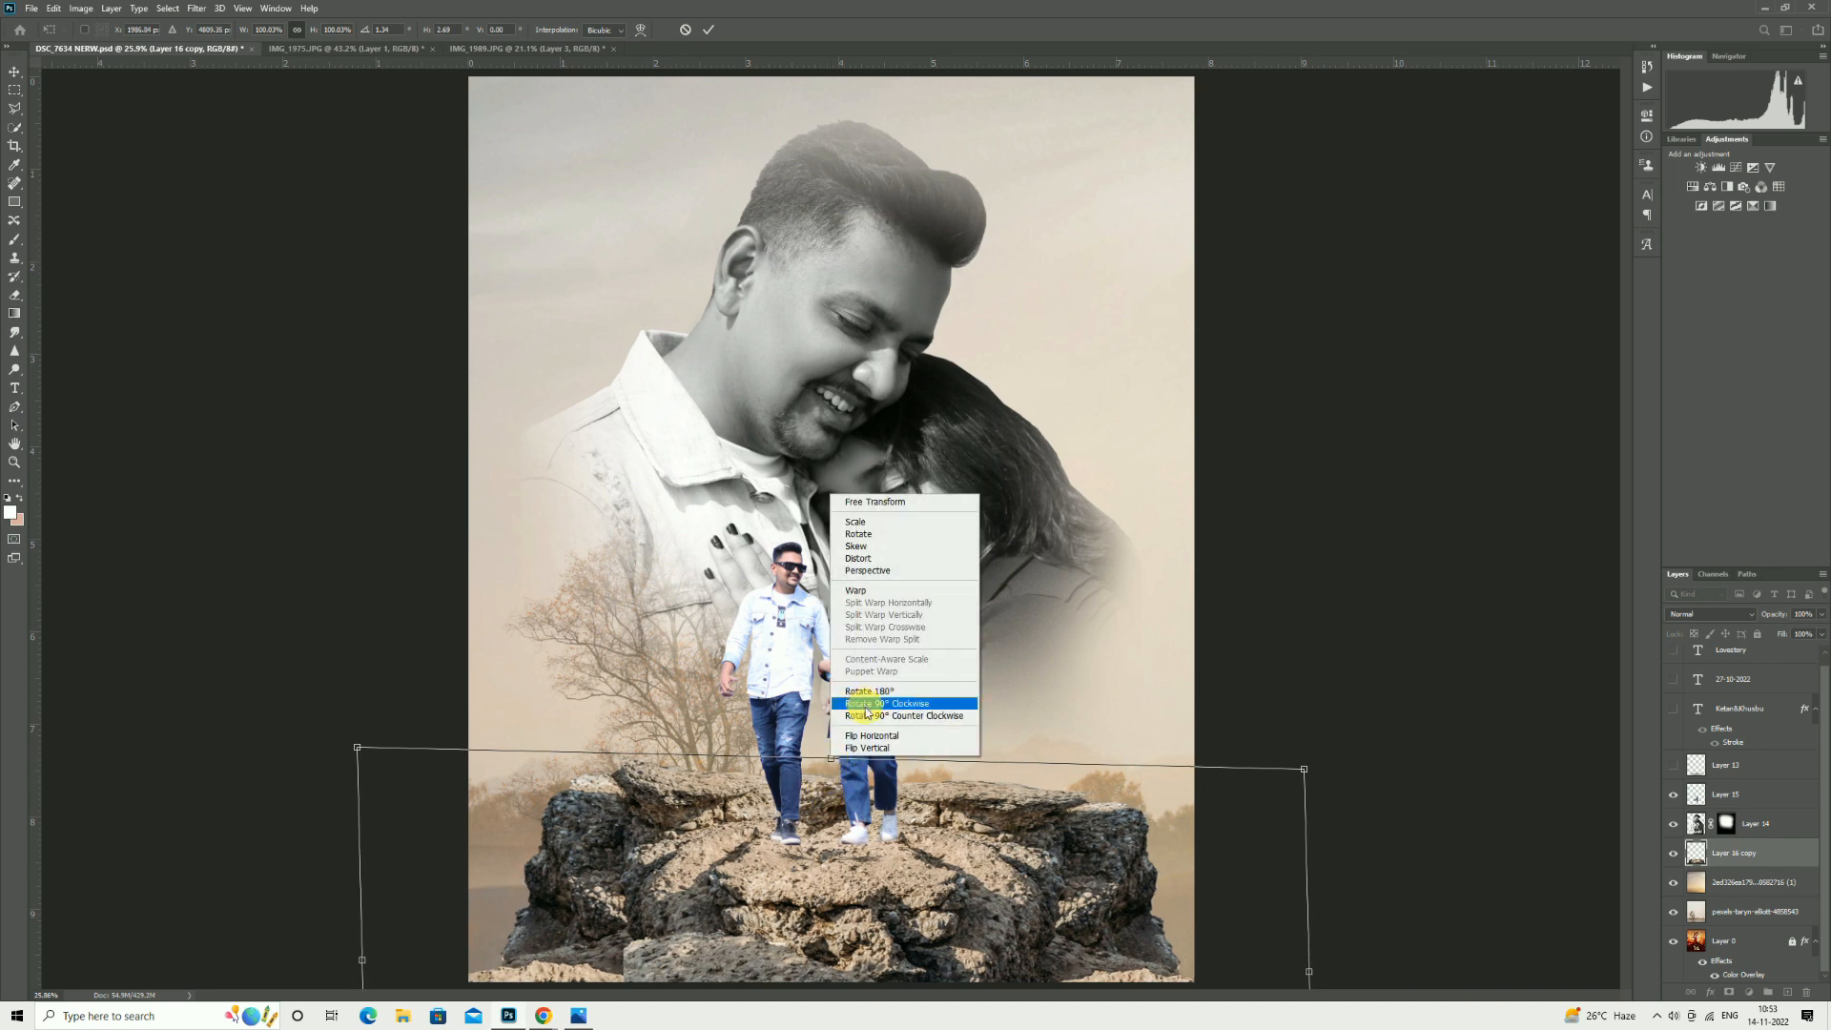
click(863, 591)
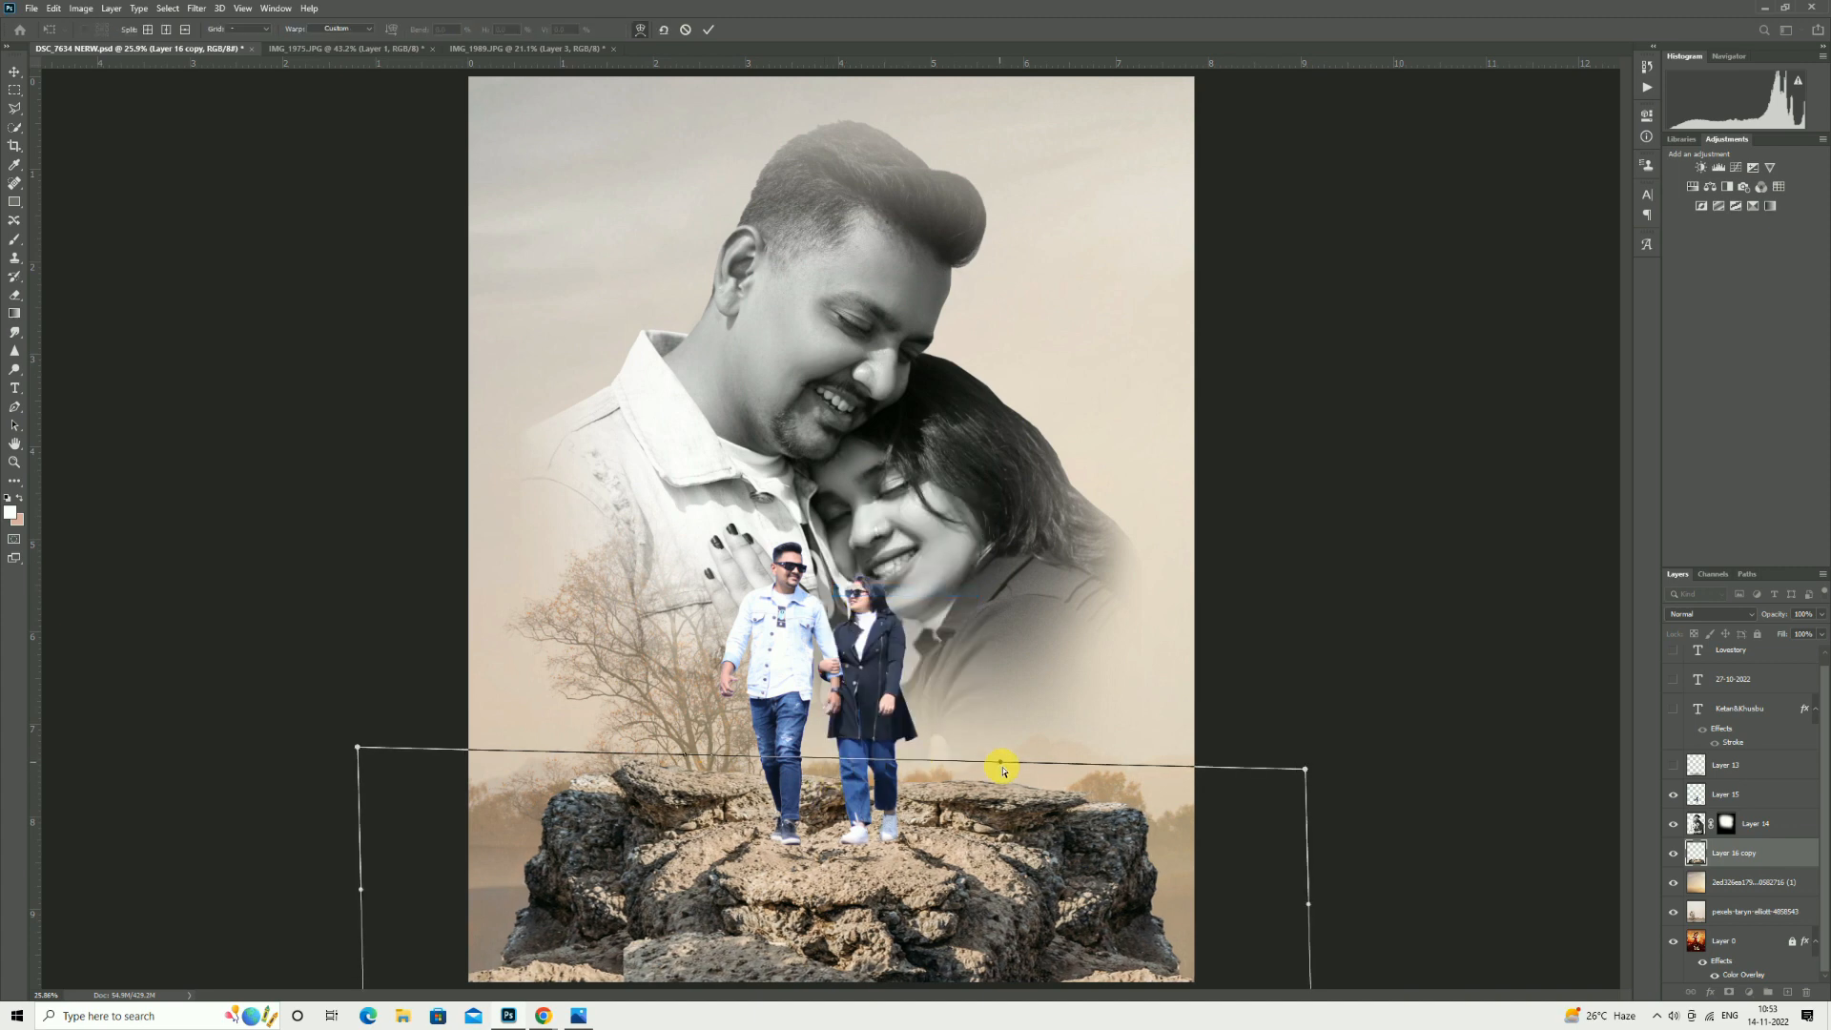
drag(1002, 770, 1001, 784)
drag(686, 760, 660, 788)
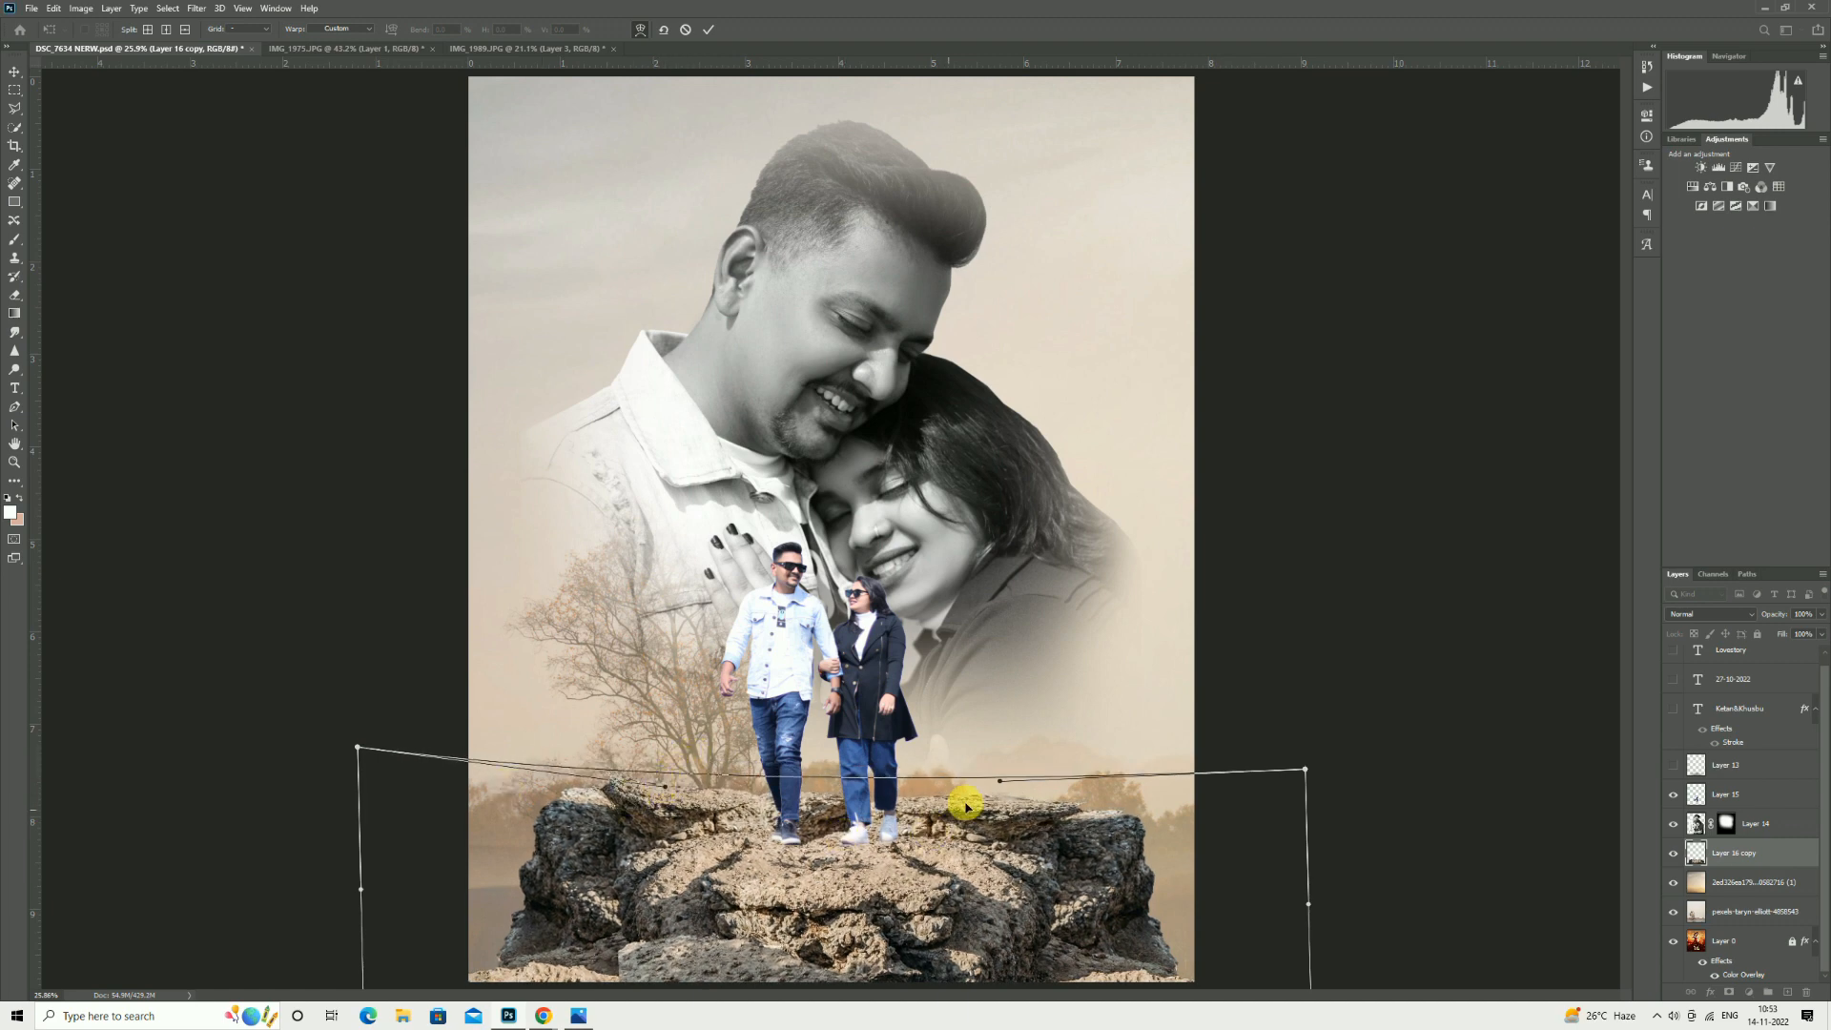
mouse_move(998, 782)
mouse_down()
mouse_move(1002, 797)
mouse_move(990, 779)
mouse_up()
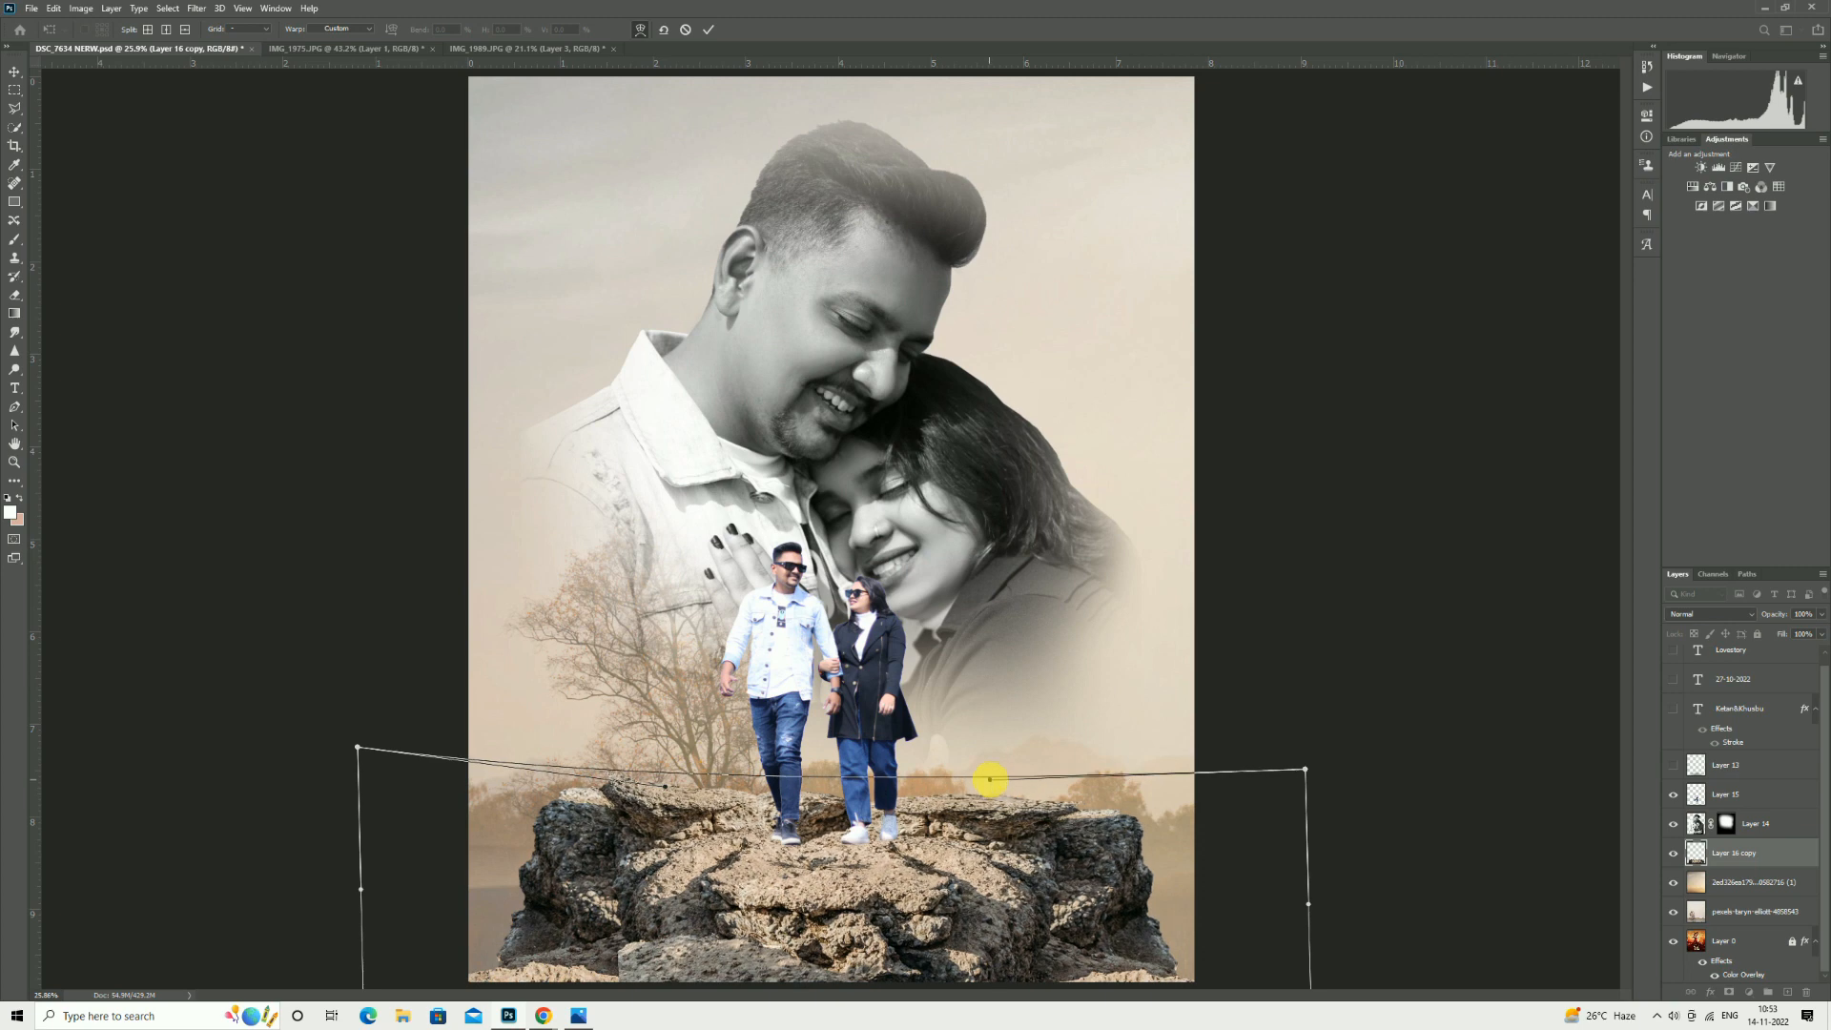
click(709, 31)
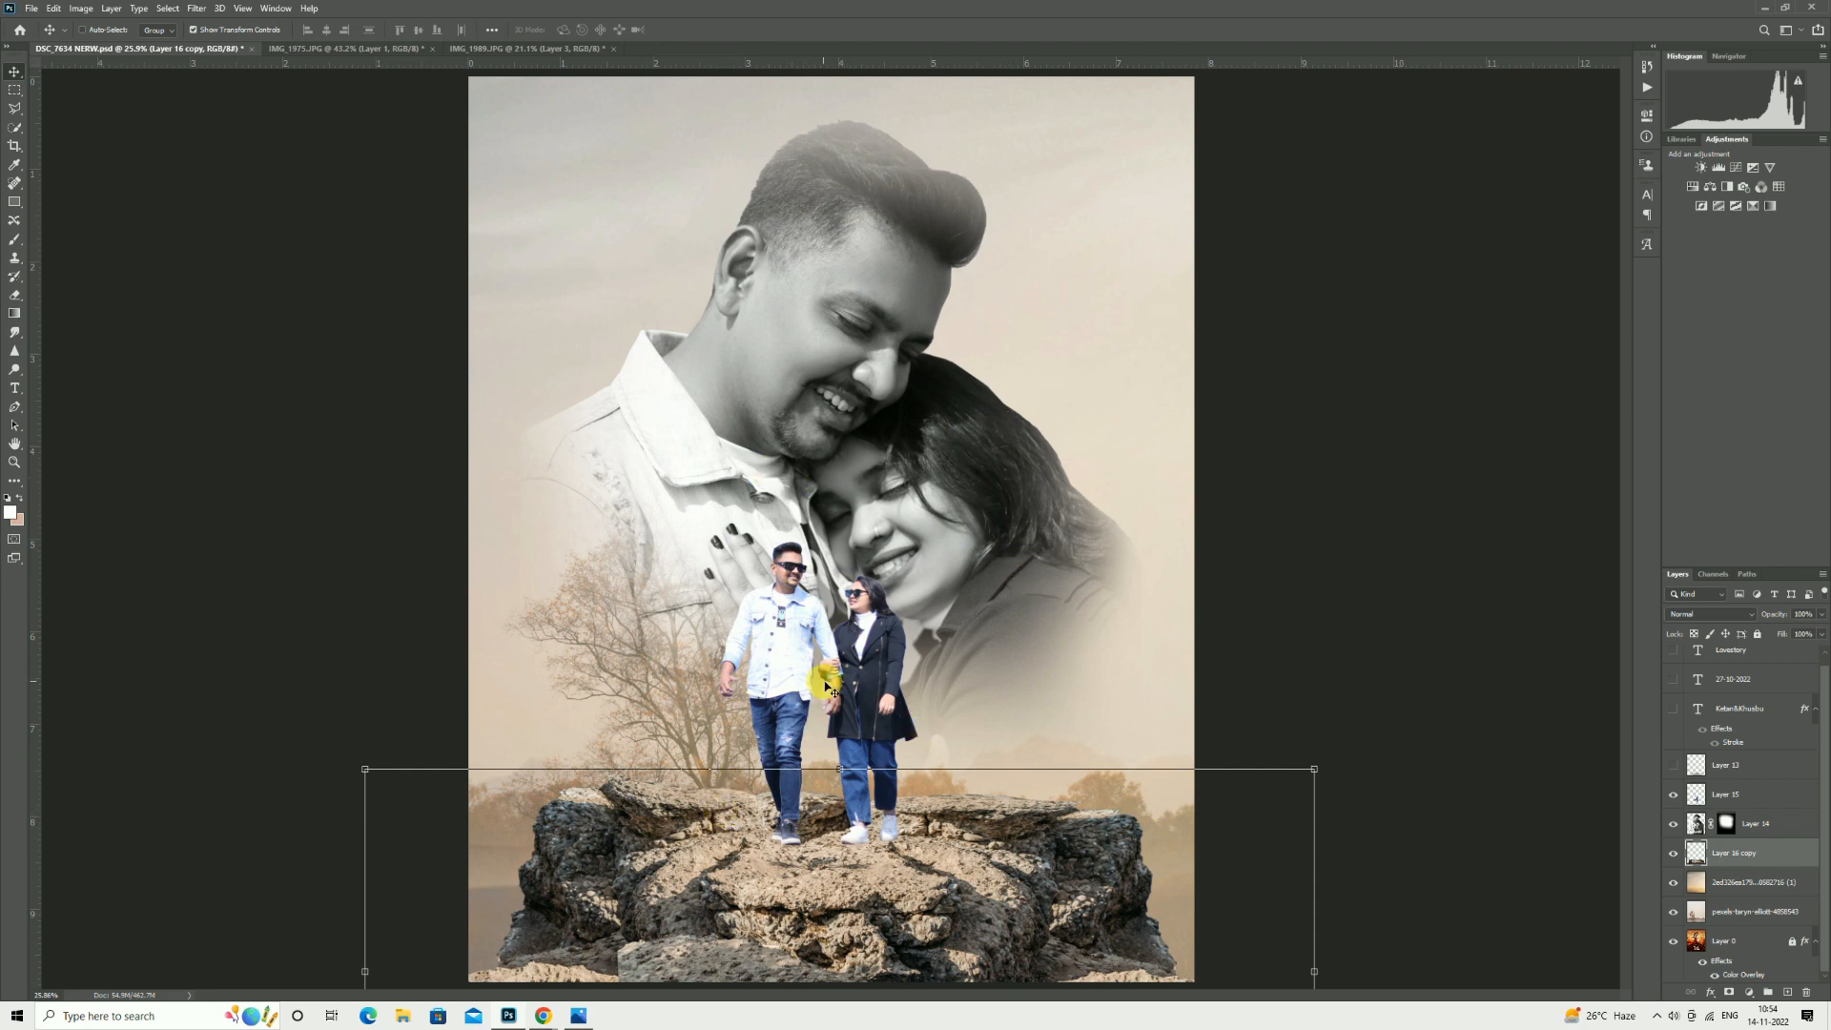
Show the couple's names, date and Lovestory text layers, and shift the Lovestory heading slightly to the right.
click(1733, 715)
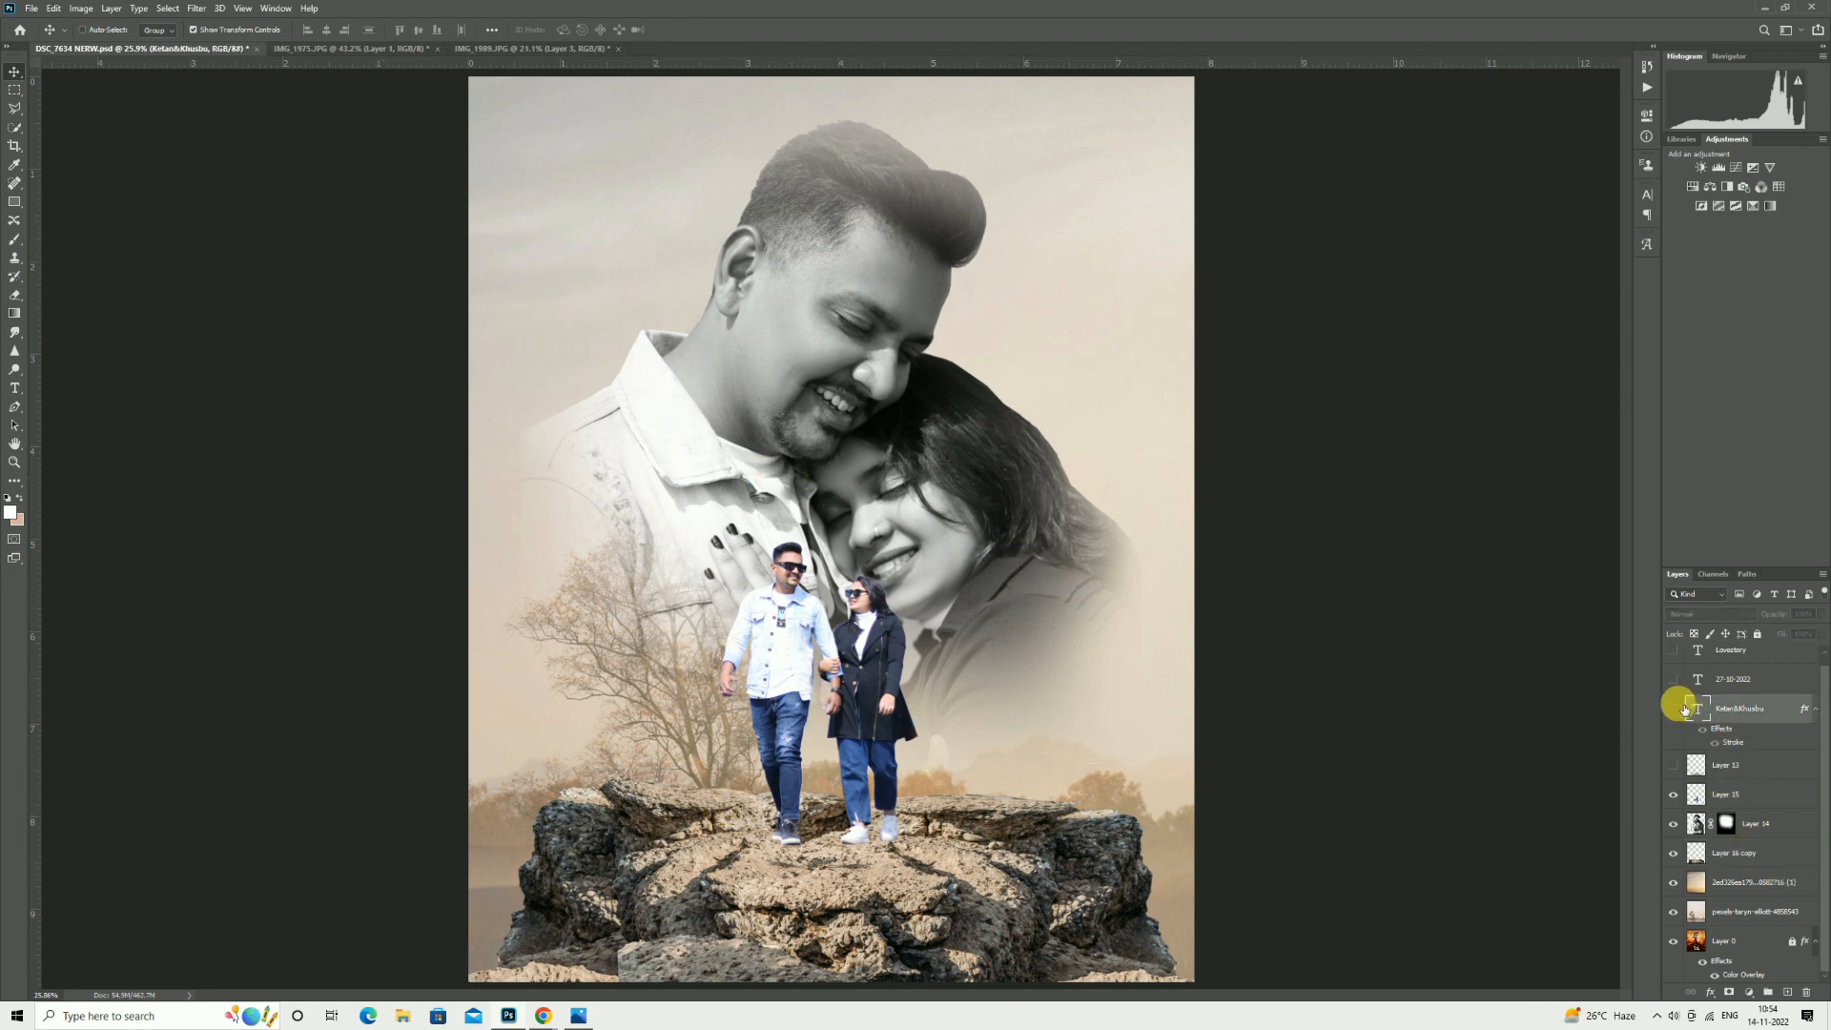
click(1675, 707)
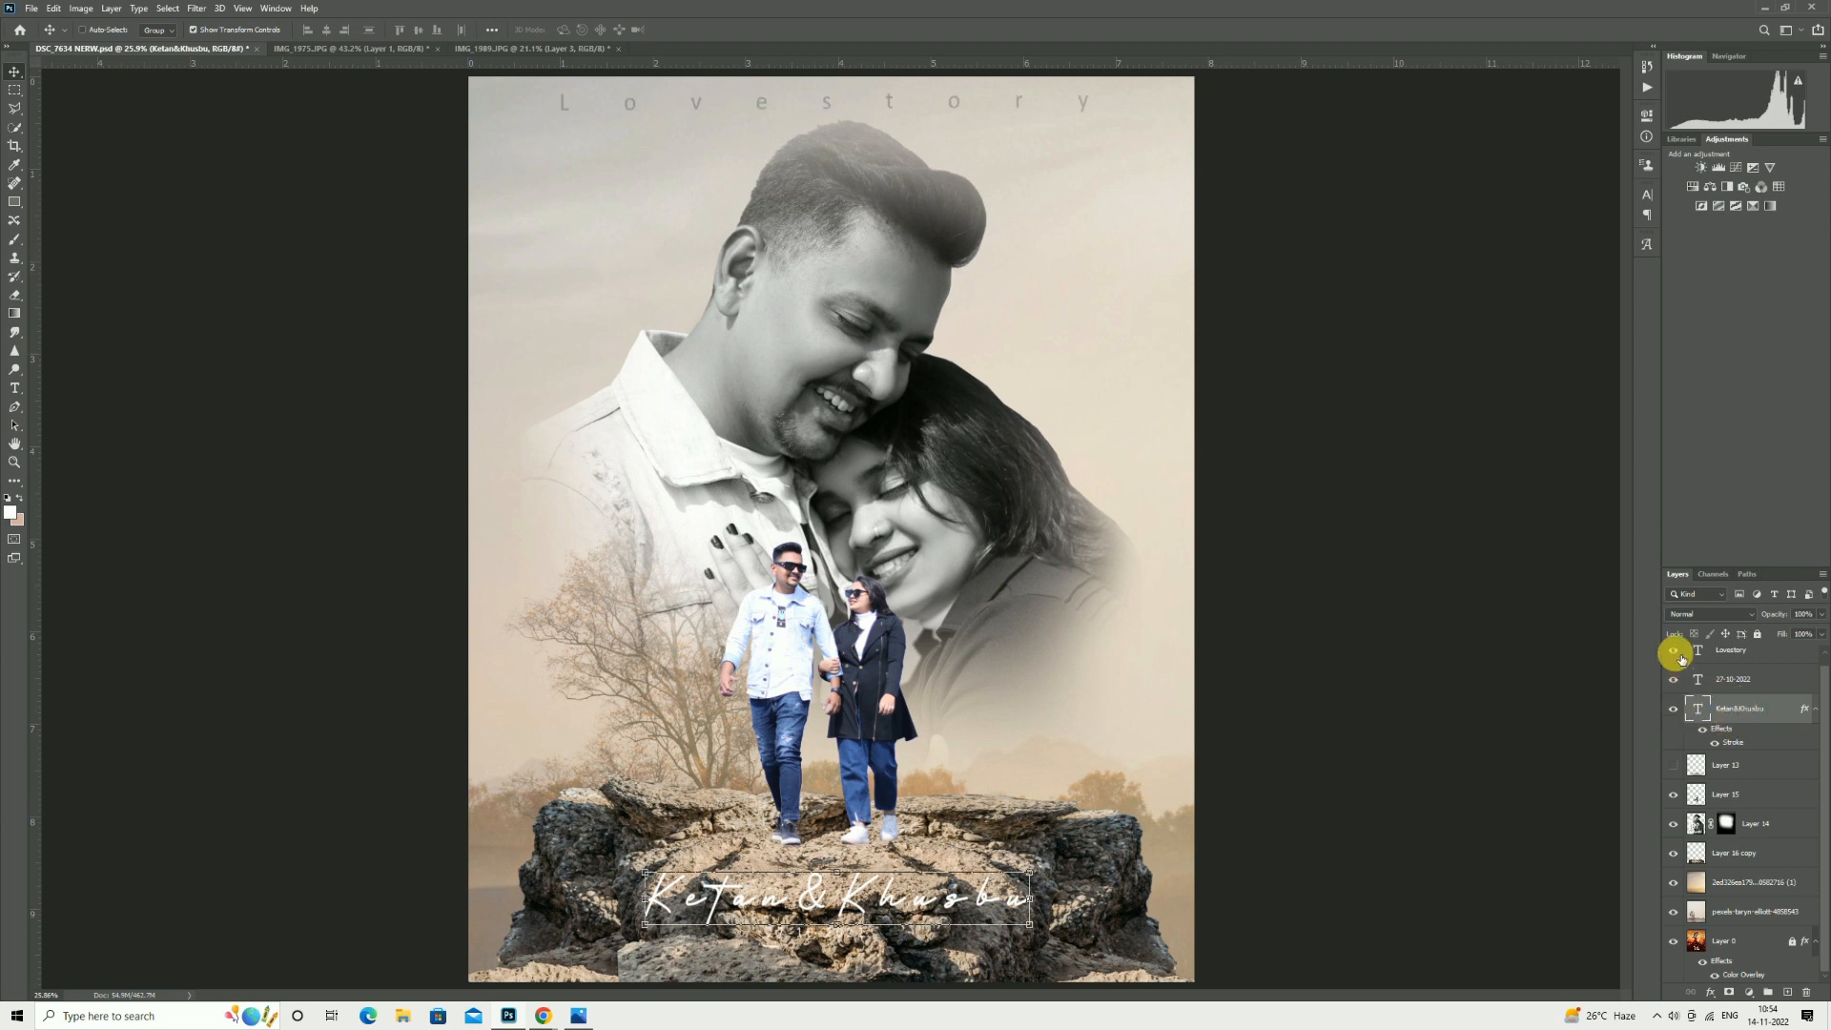
click(1760, 650)
drag(1020, 96, 1039, 96)
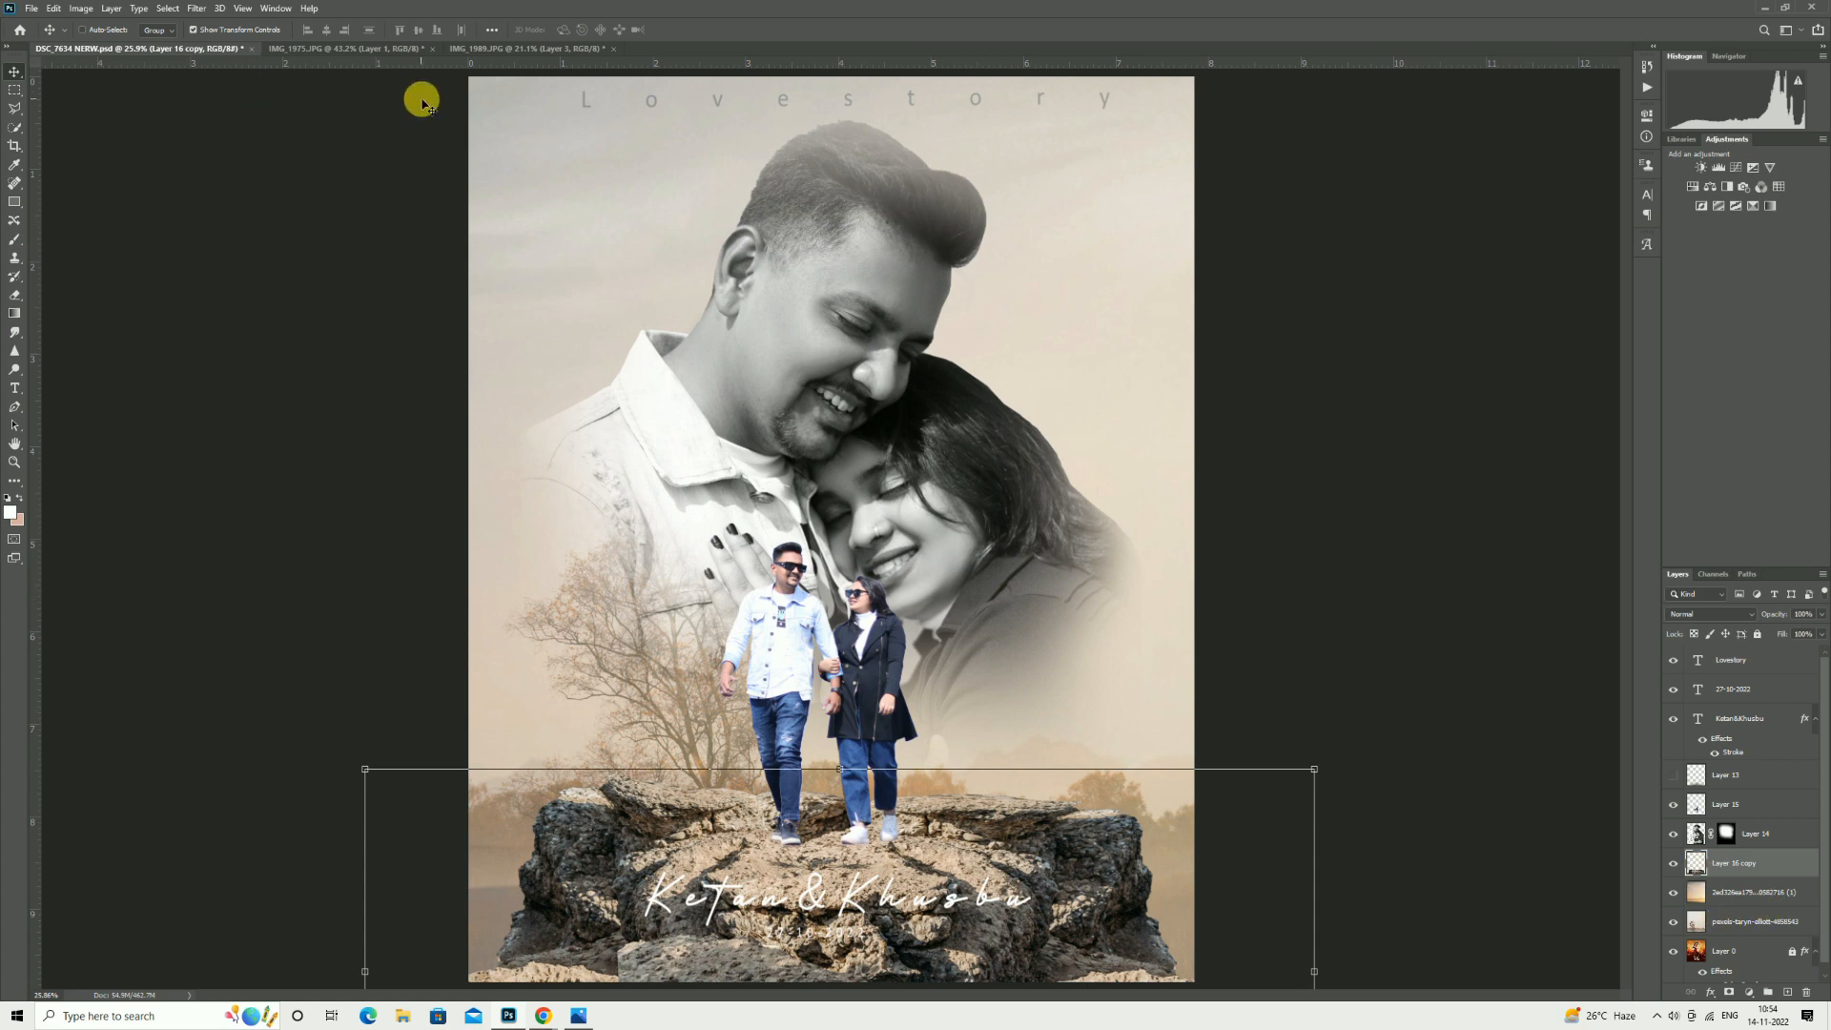
Float the IMG_1989.JPG document in its own window and hide its walking couple cutout layer.
click(503, 53)
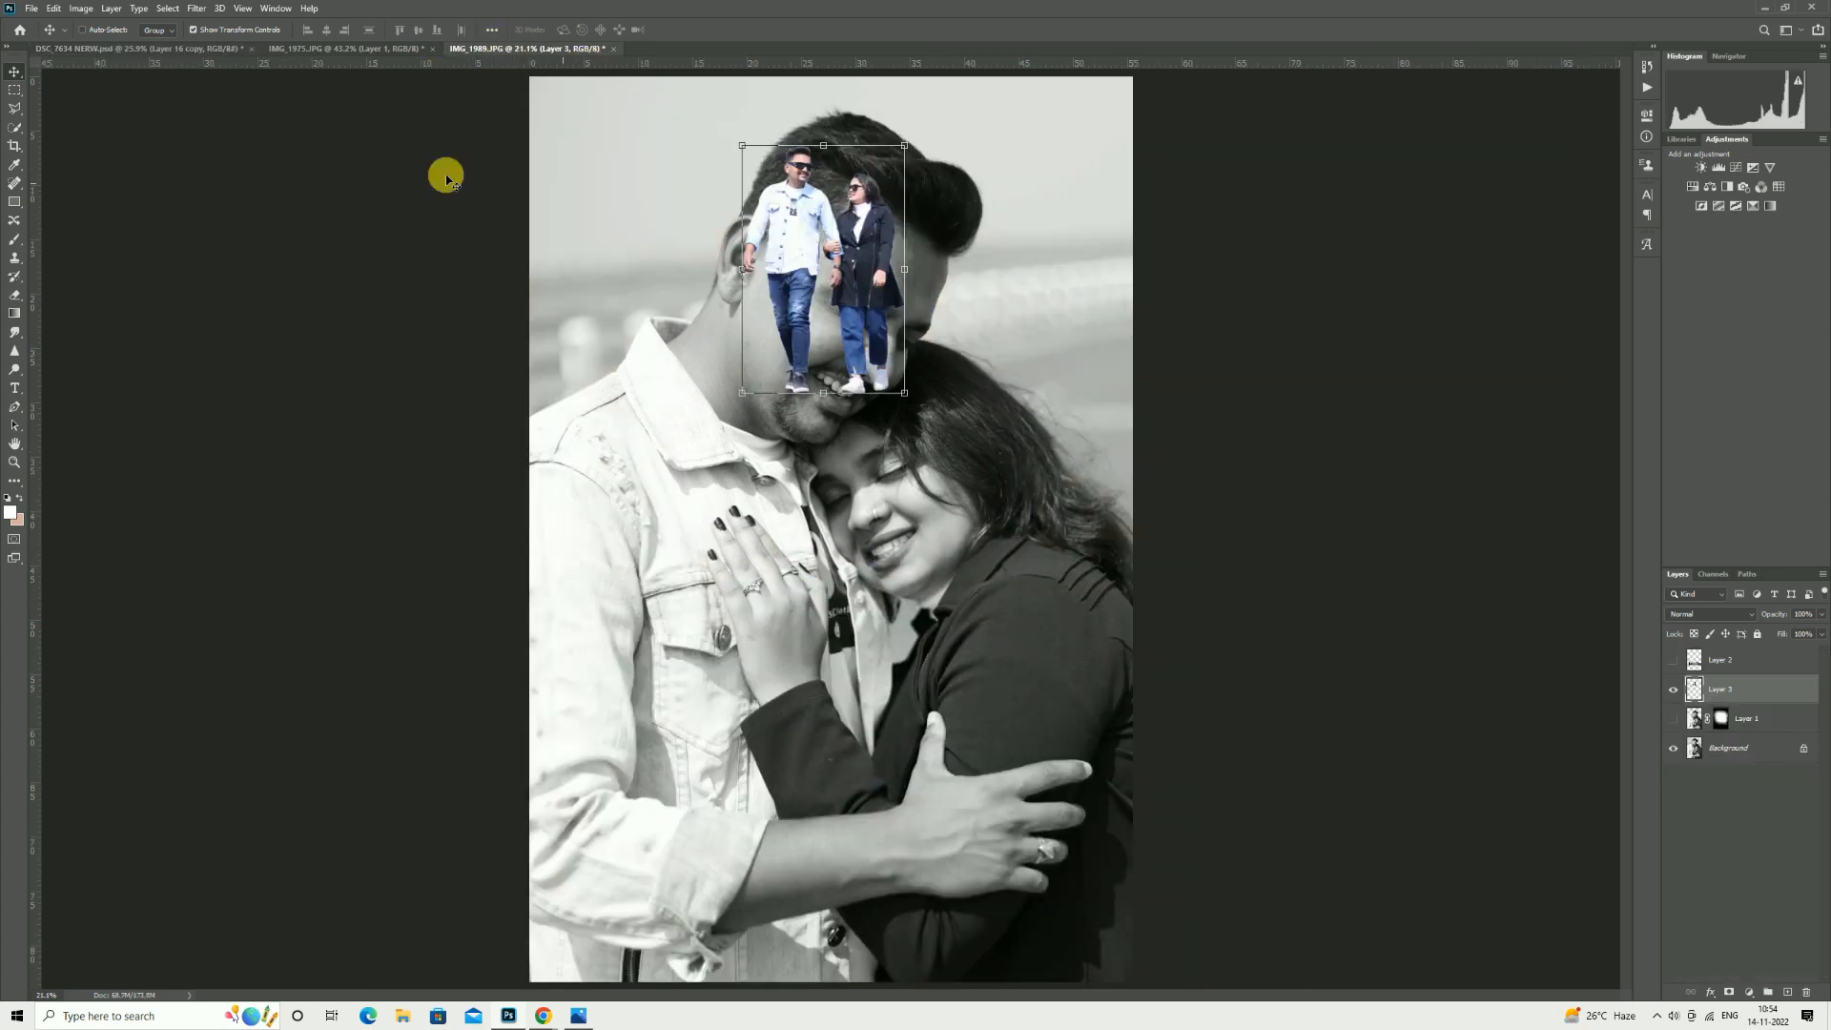
click(378, 48)
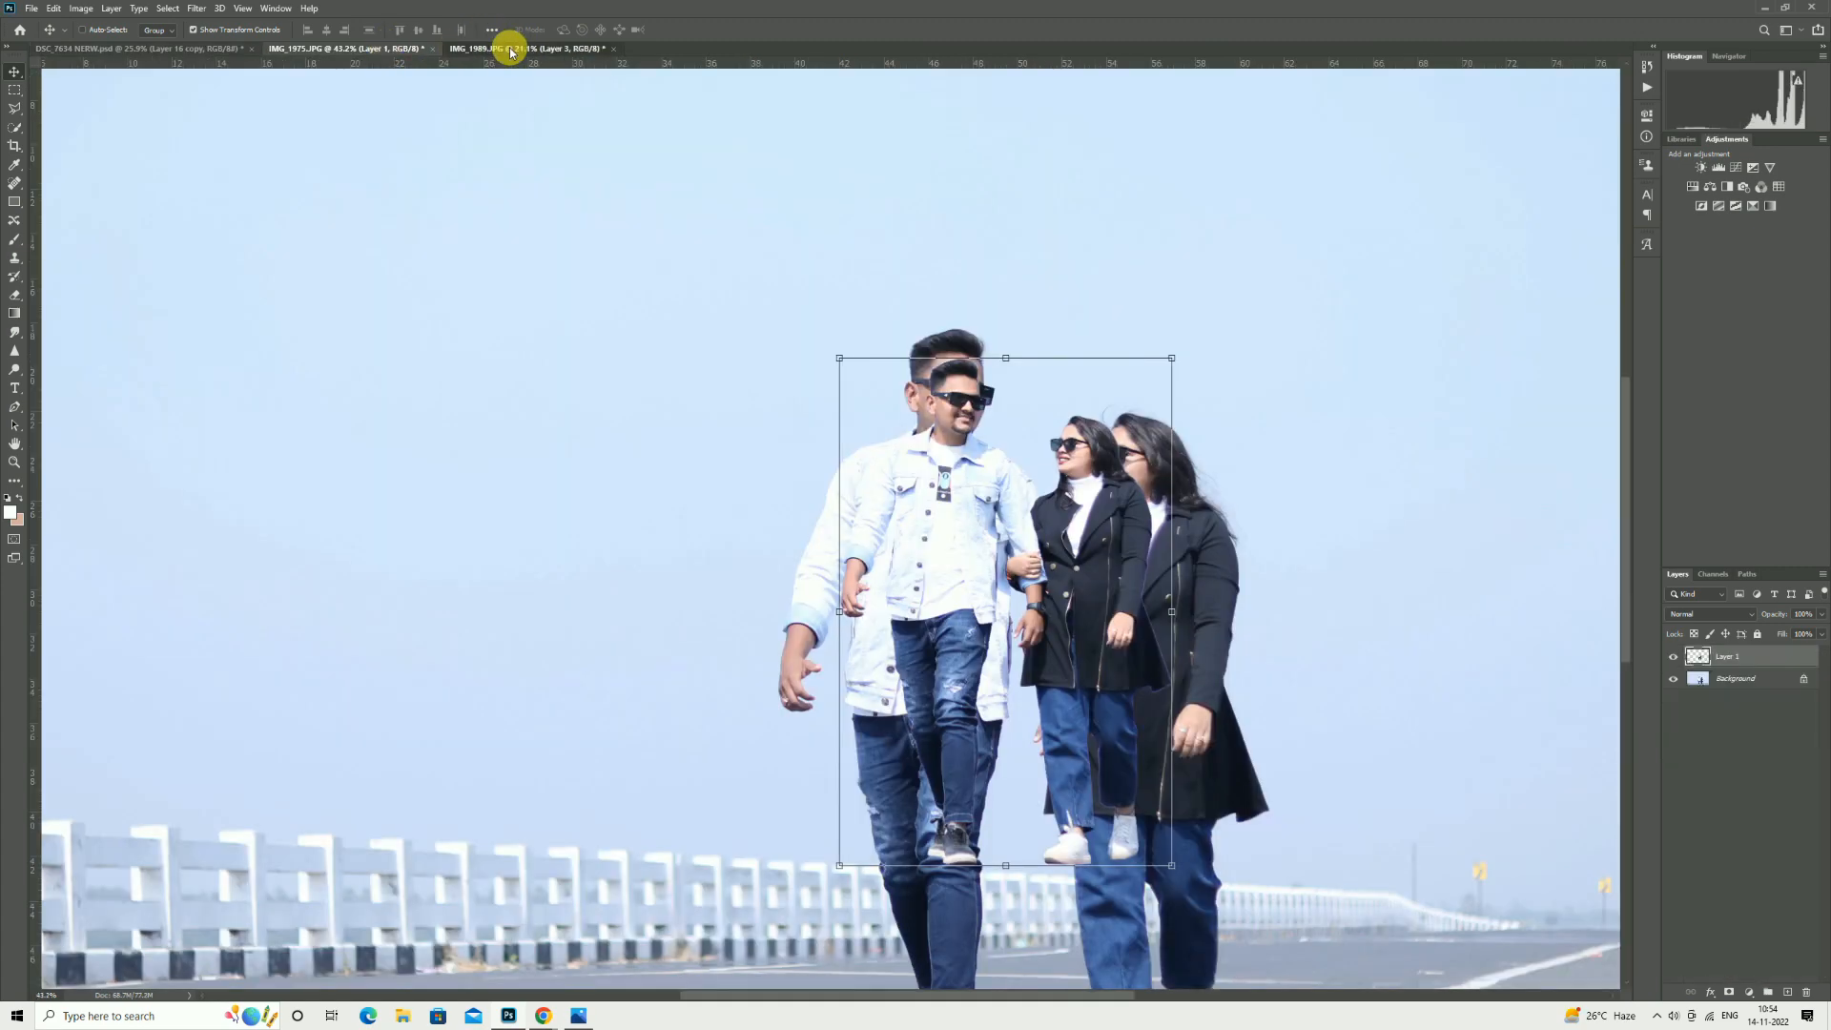
click(510, 52)
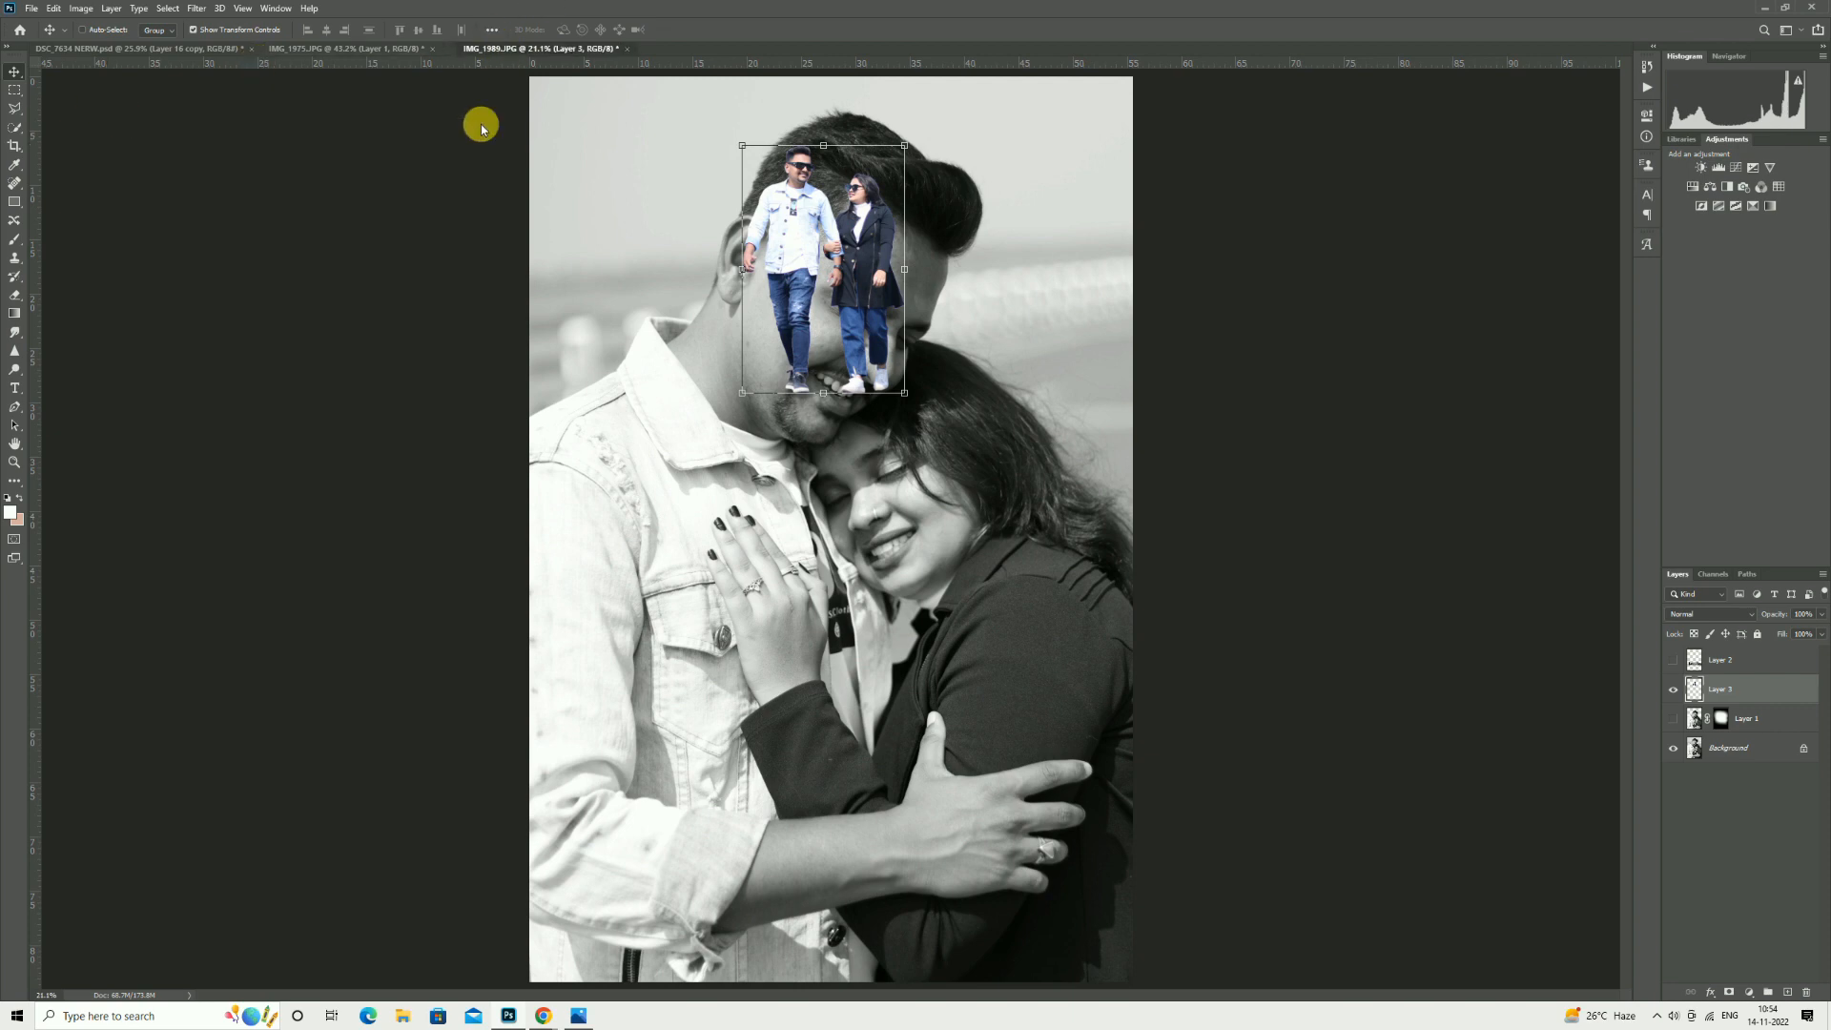
drag(482, 129, 162, 284)
click(1673, 688)
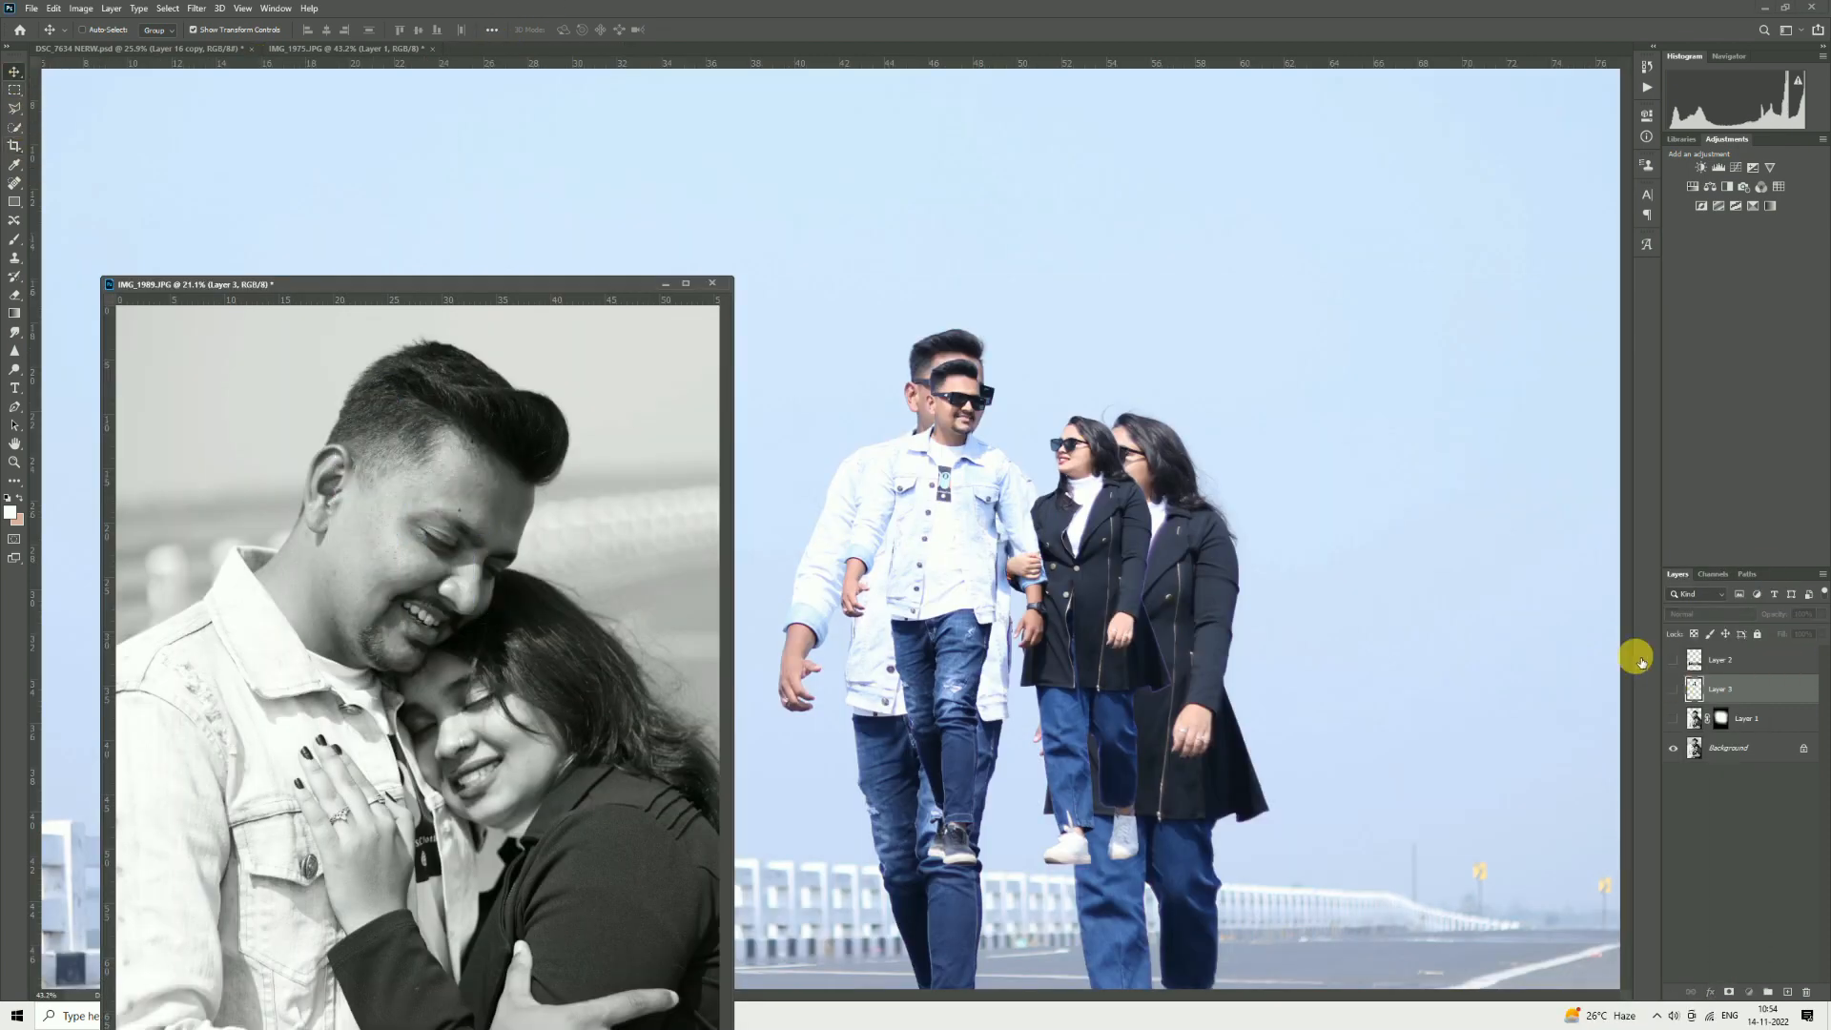
Copy Layer 2 from IMG_1989.JPG into the poster's bottom area, directly above the reshaped rock layer.
click(1707, 659)
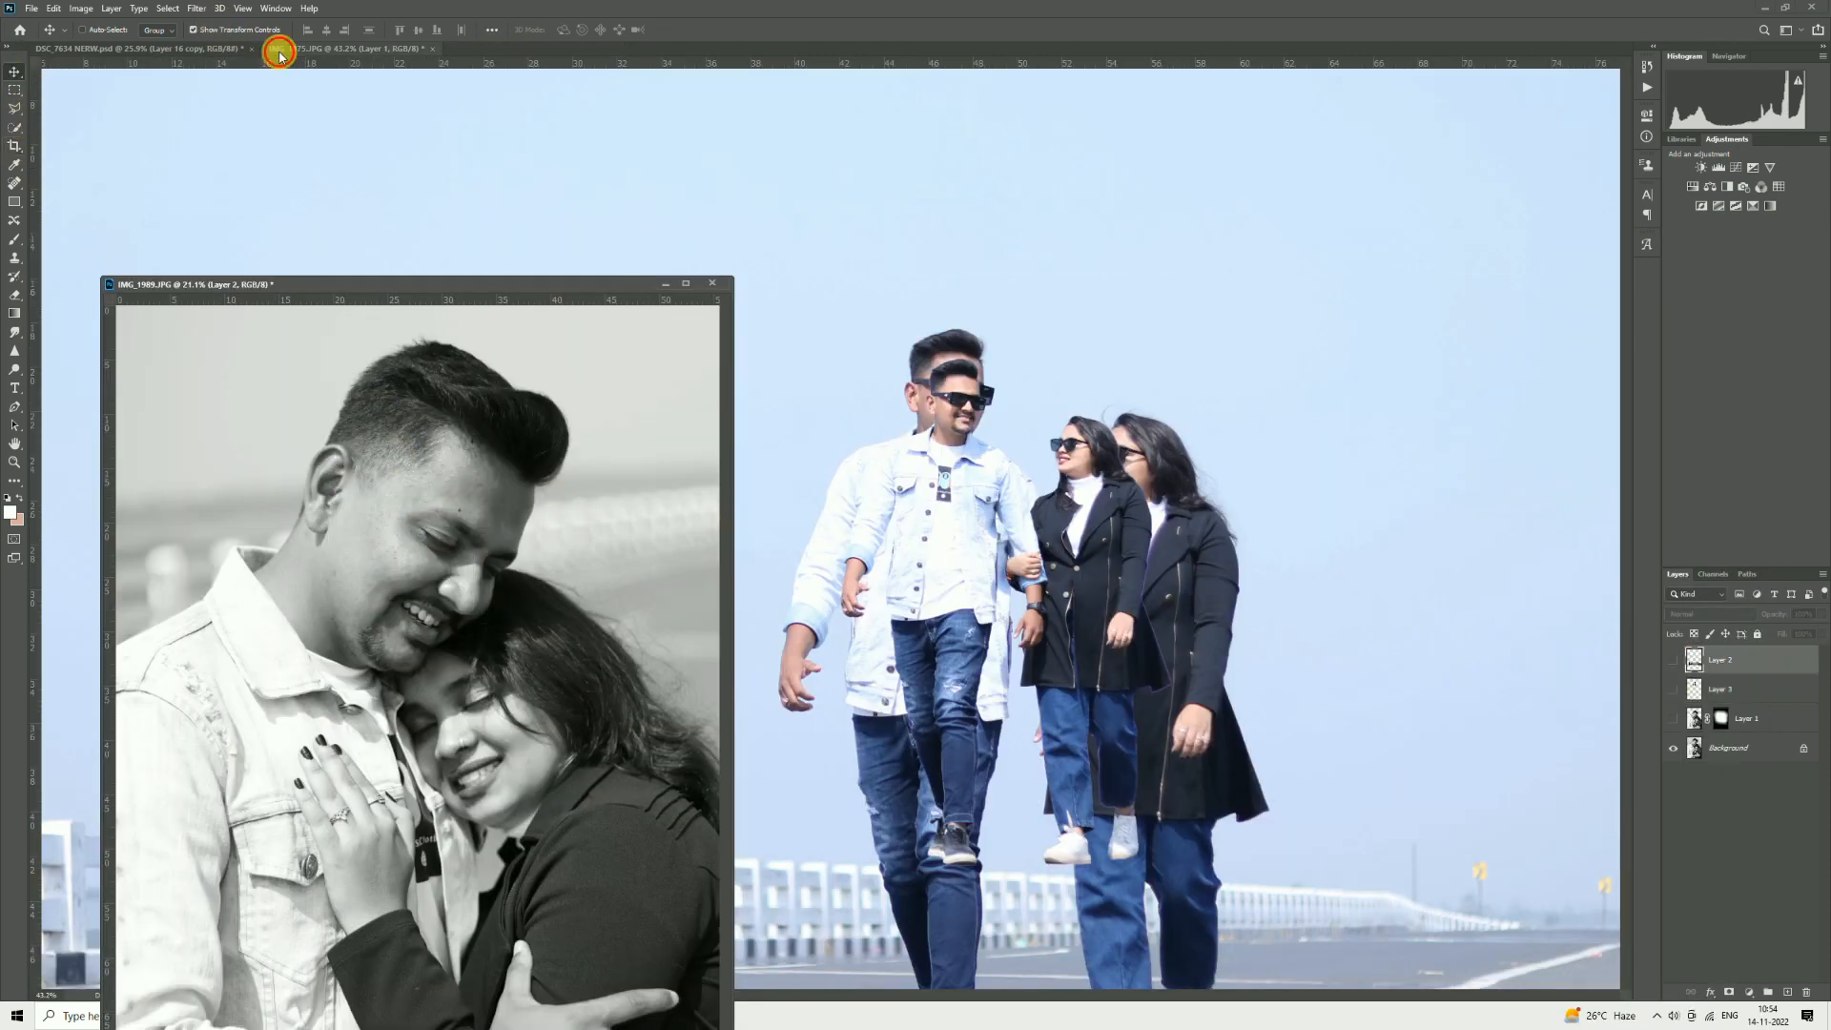
click(163, 48)
click(608, 639)
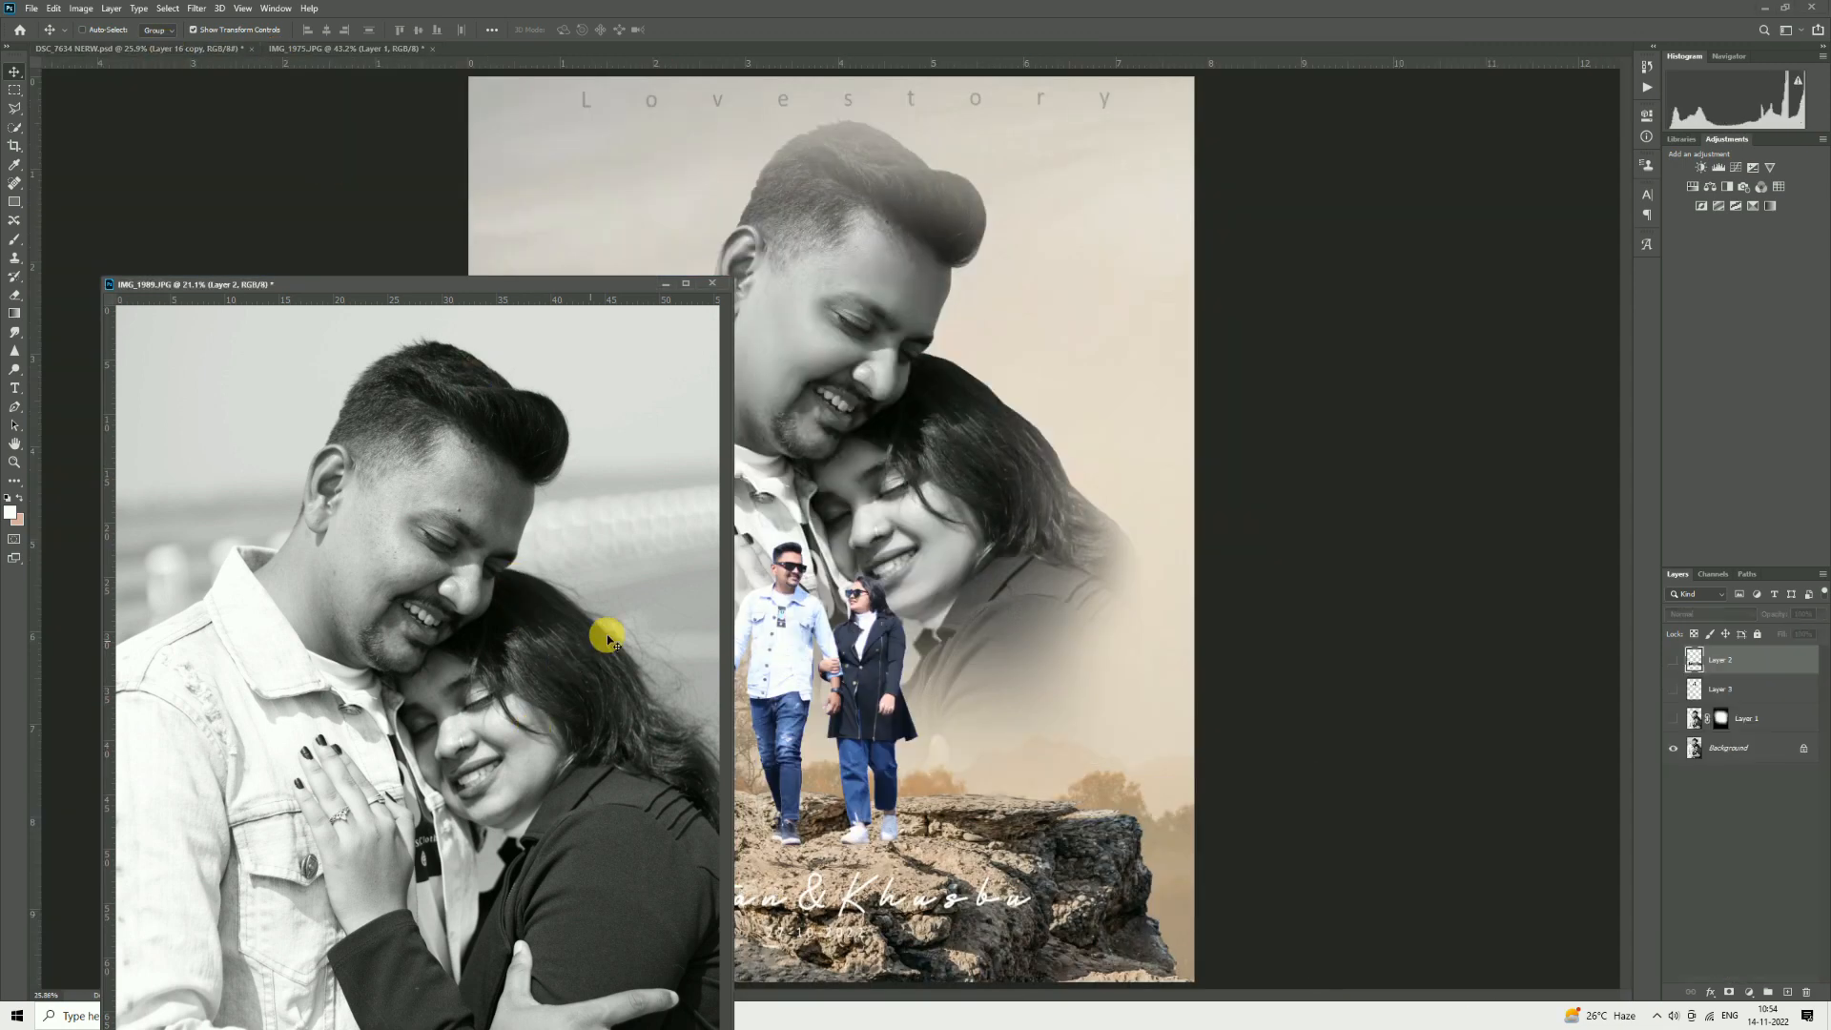
click(992, 662)
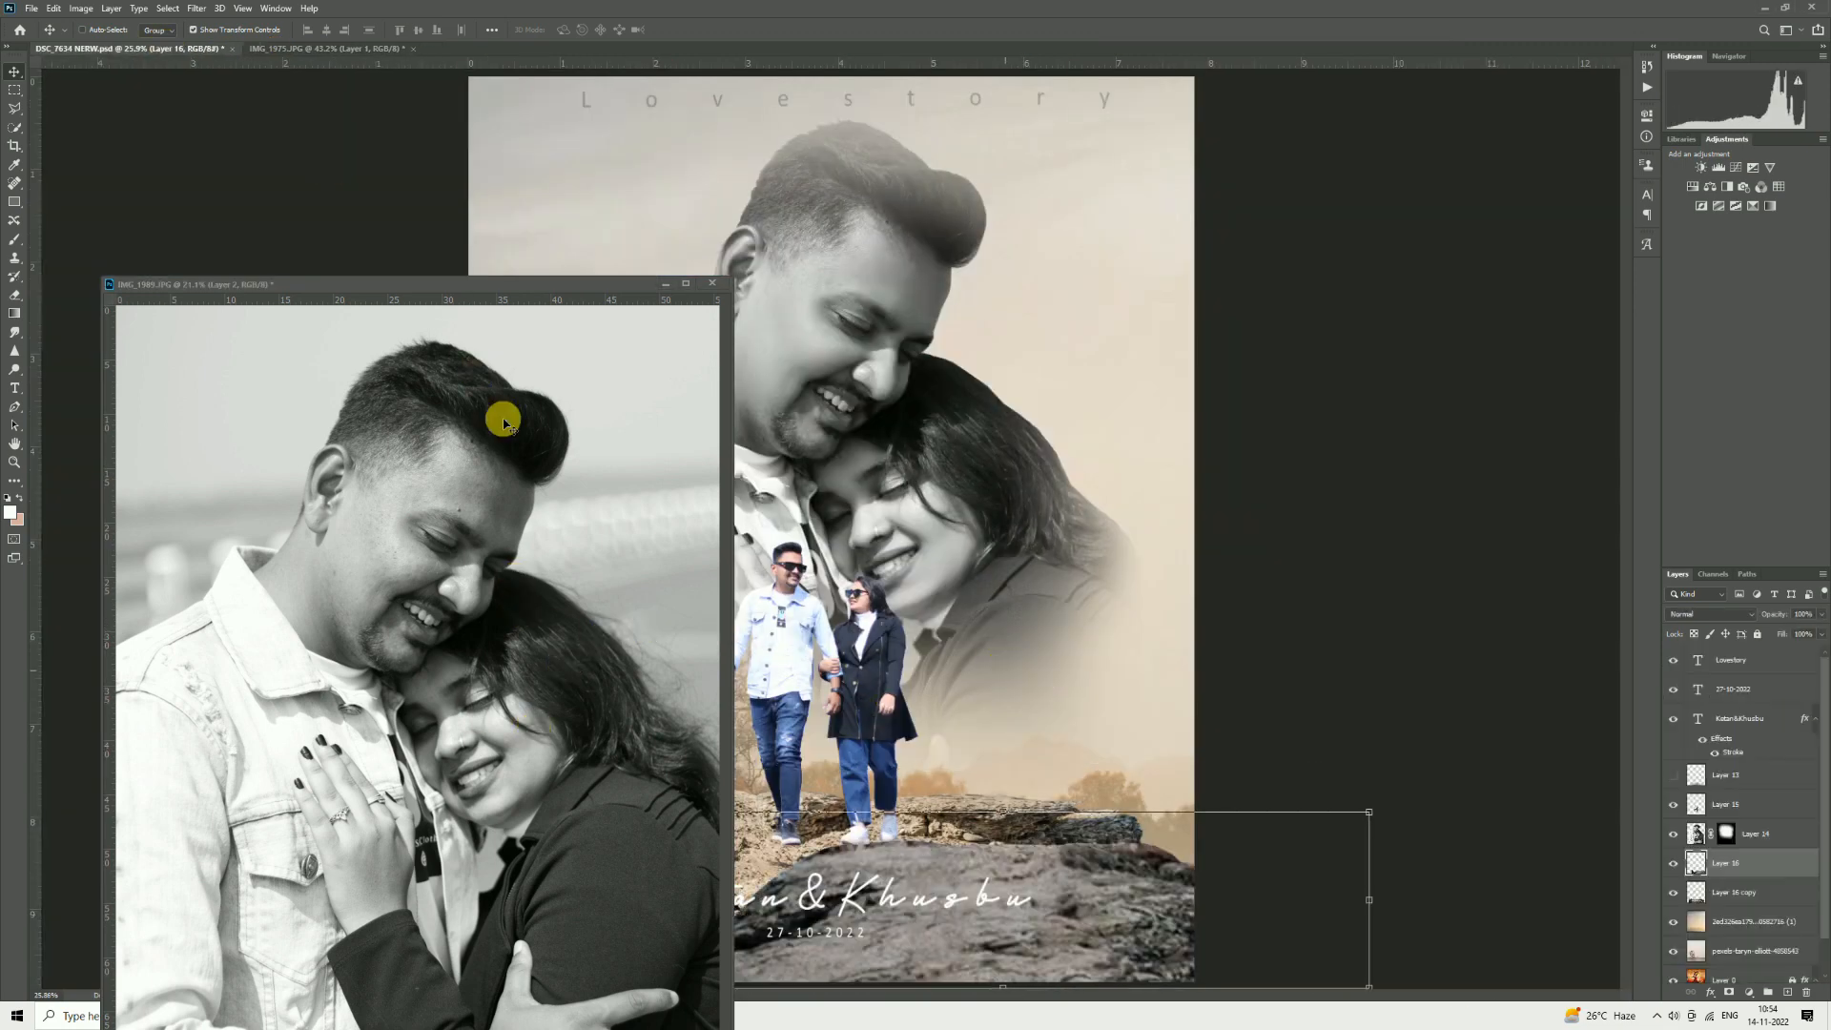
Close IMG_1989.JPG without saving, and enlarge the new rock layer to about 142% so it spans the poster's bottom.
click(715, 286)
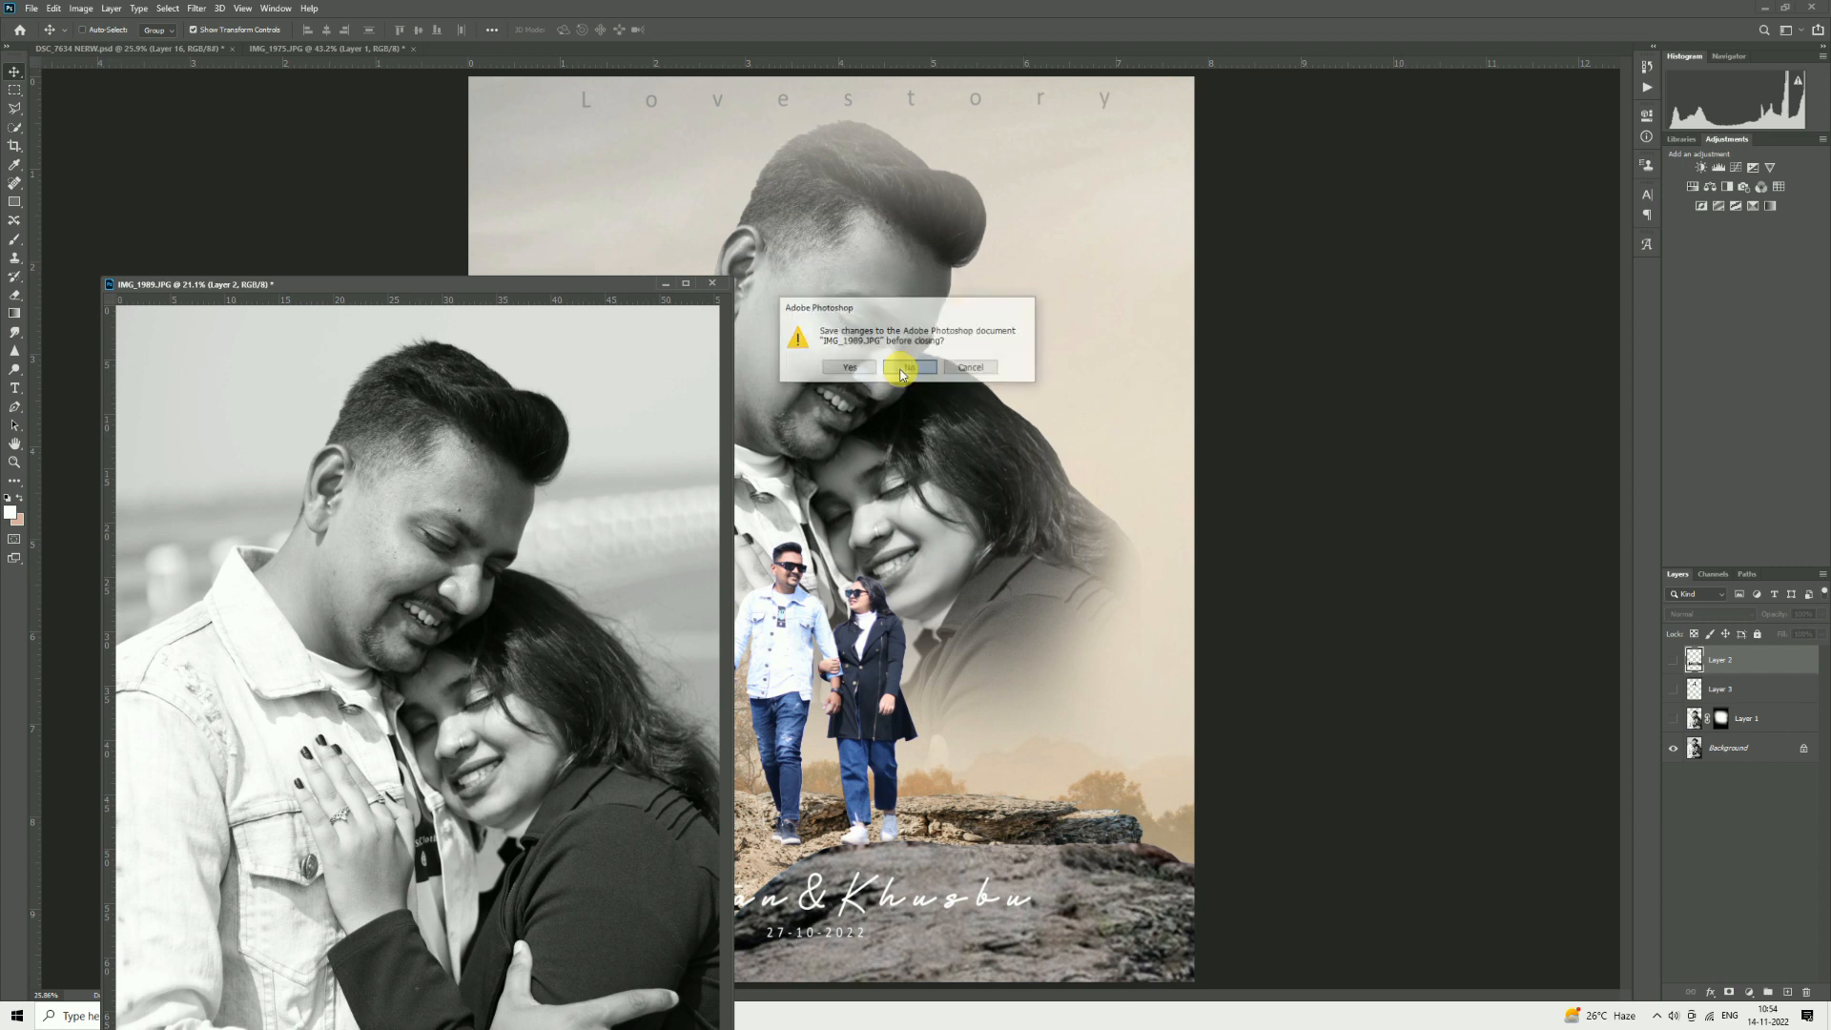
click(961, 368)
drag(1185, 891, 979, 835)
mouse_move(1162, 945)
mouse_down()
mouse_move(1327, 1011)
mouse_move(1144, 964)
mouse_move(1147, 944)
mouse_up()
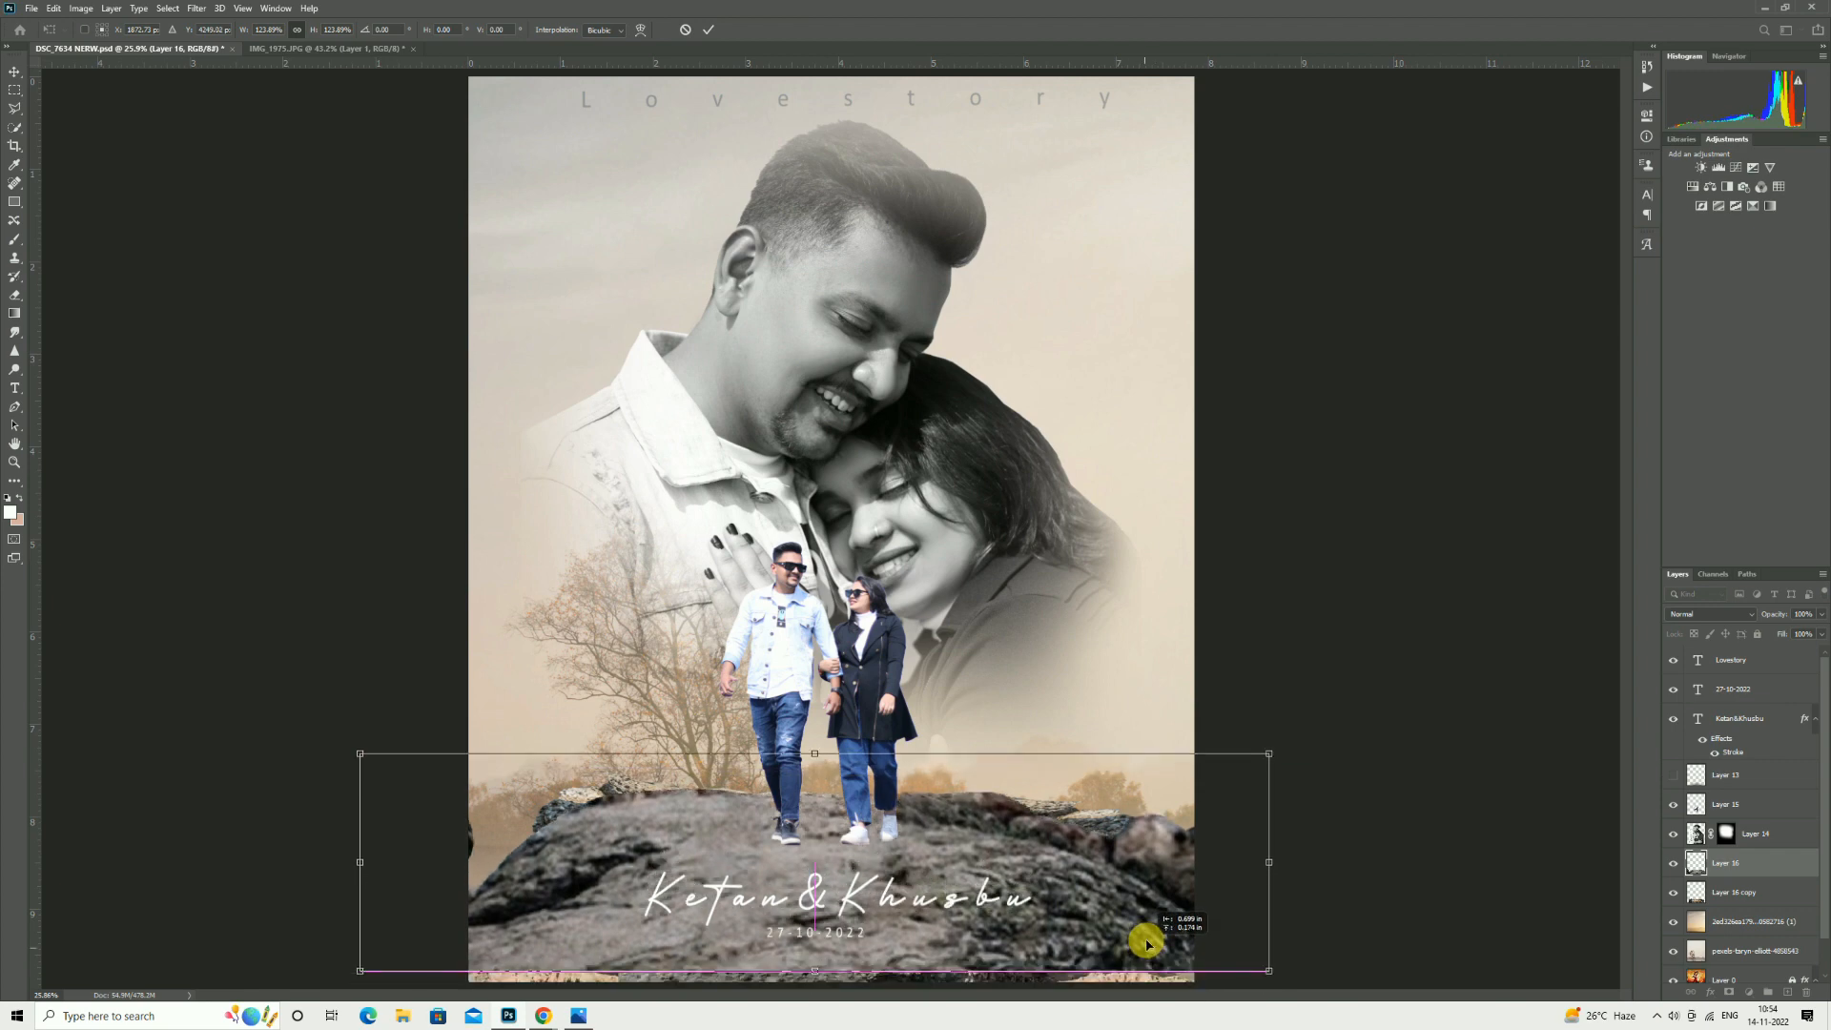
drag(822, 976, 830, 997)
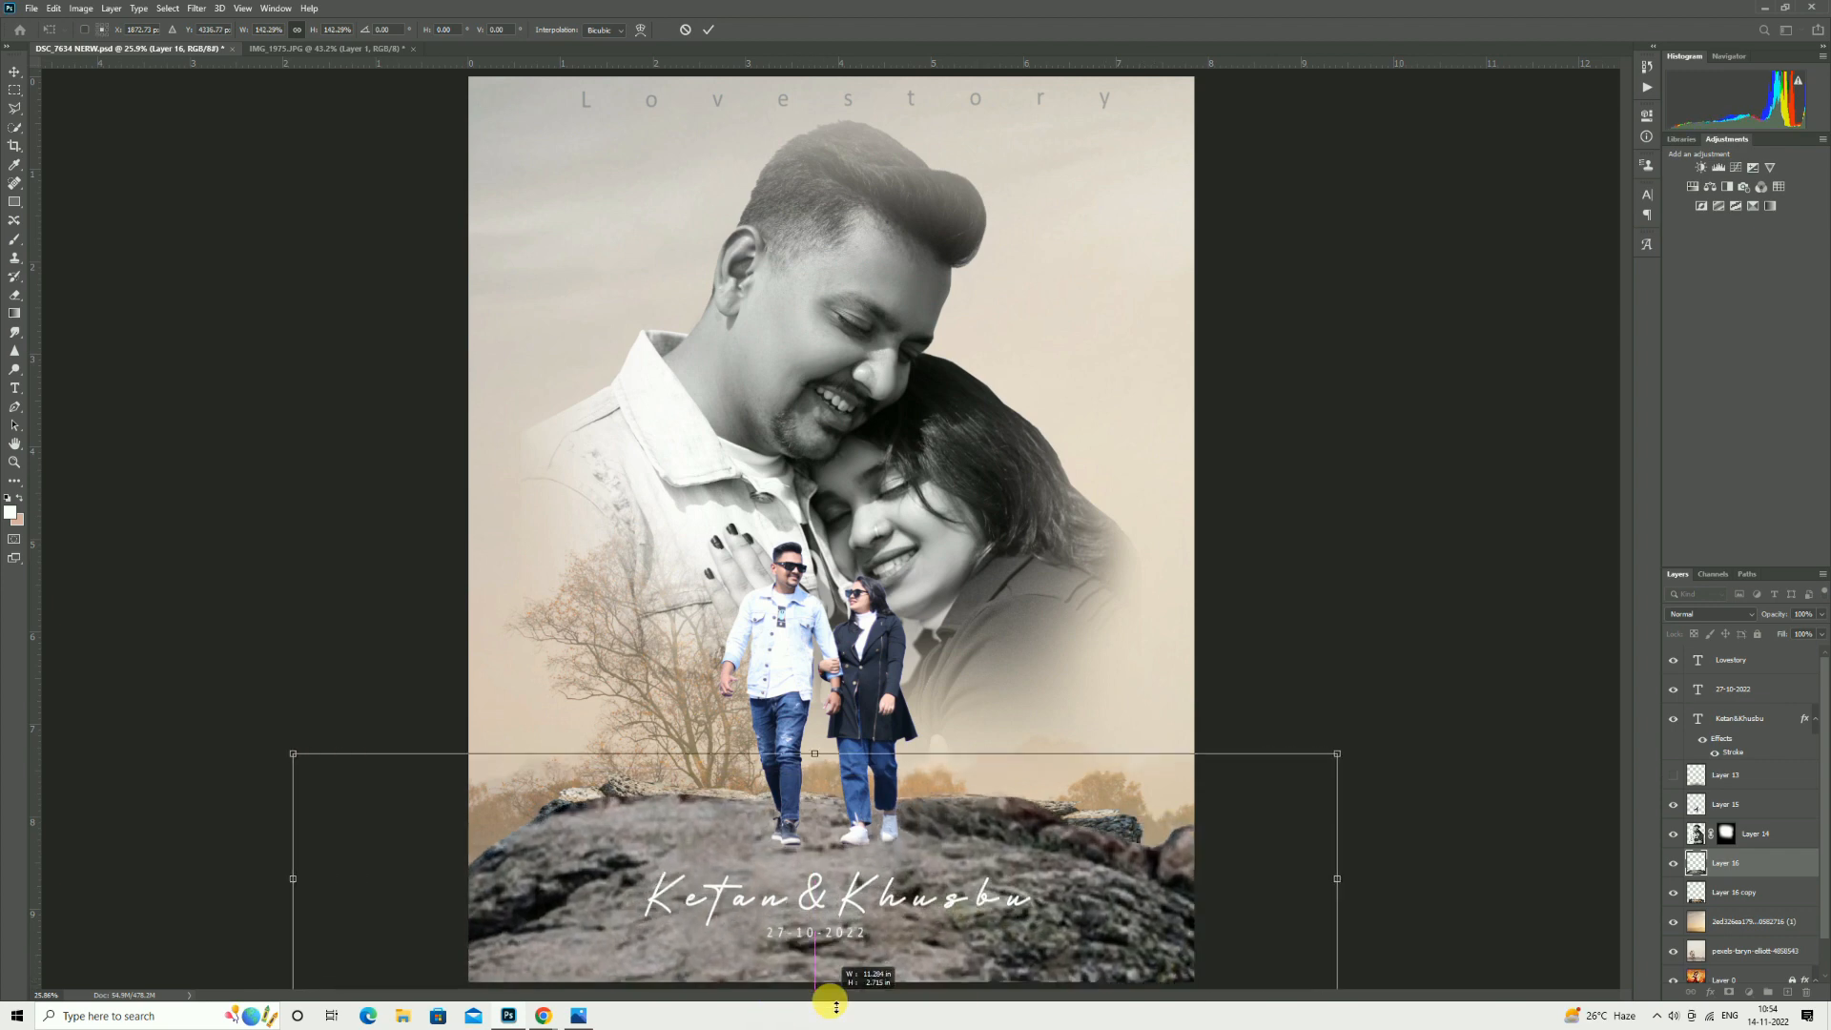
mouse_move(891, 924)
mouse_down()
mouse_move(901, 826)
mouse_move(899, 911)
mouse_up()
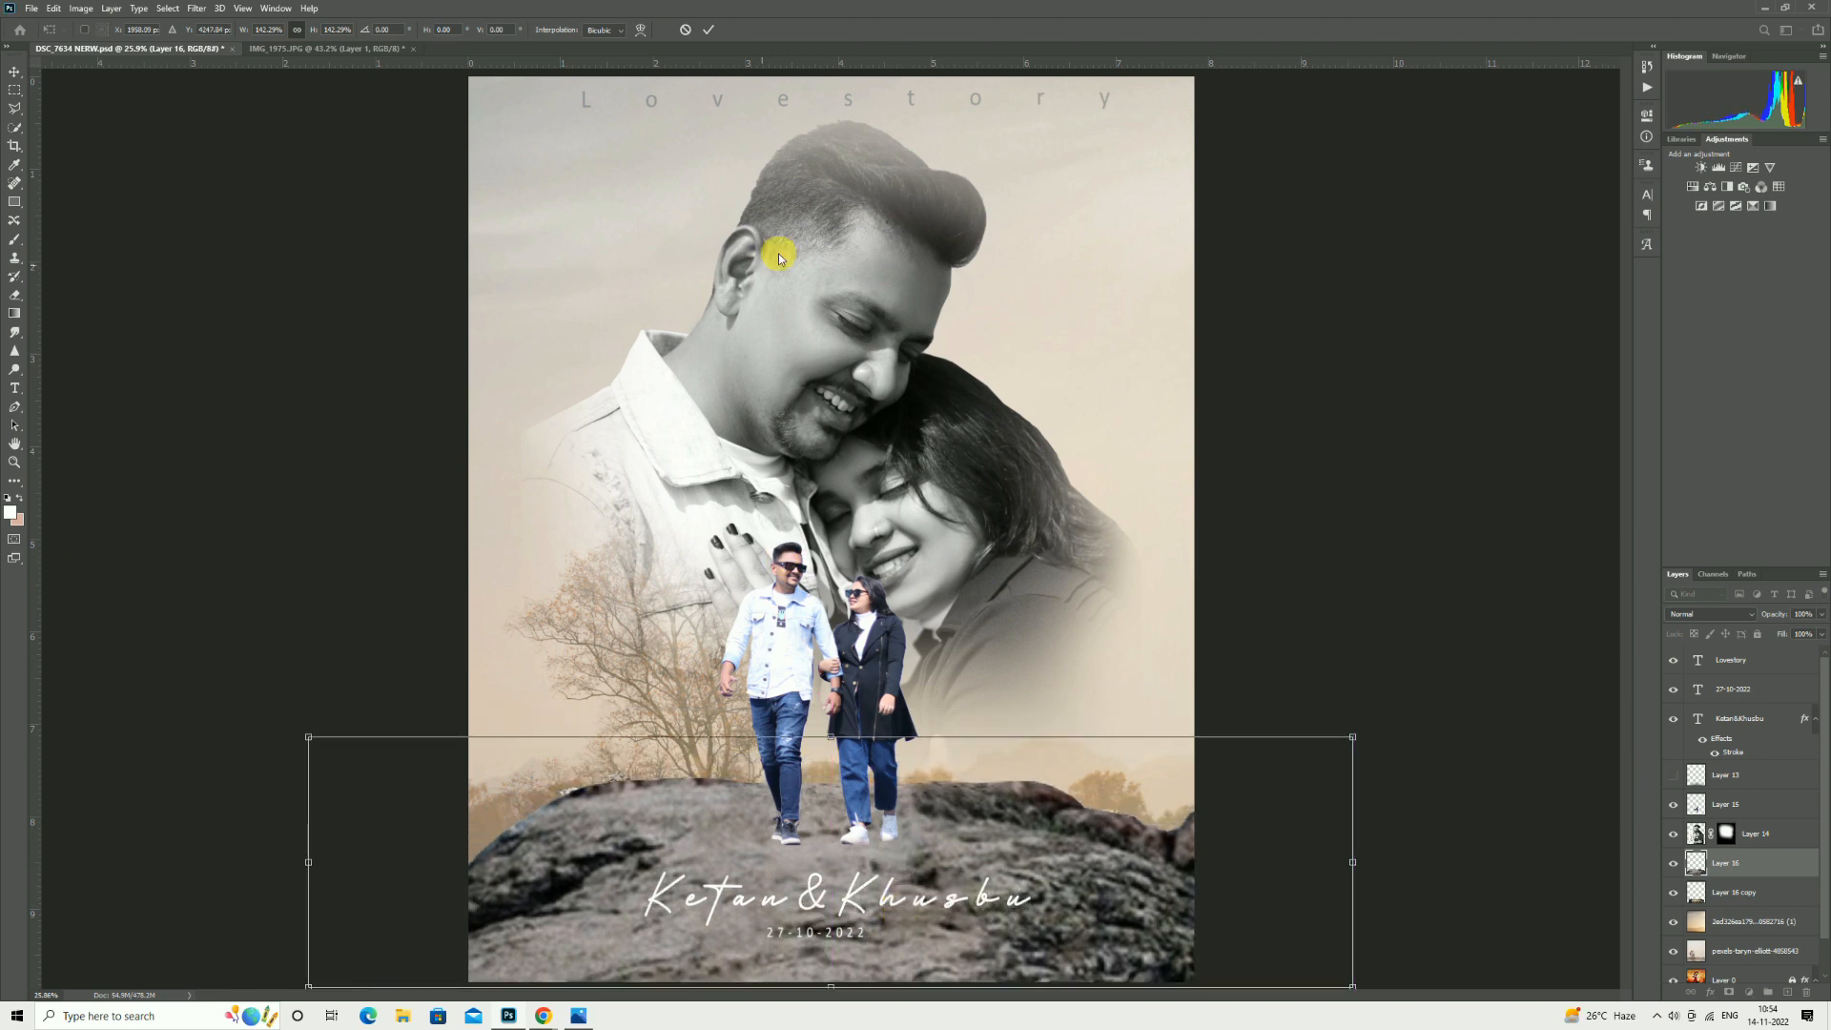
click(708, 30)
drag(1067, 826, 1074, 819)
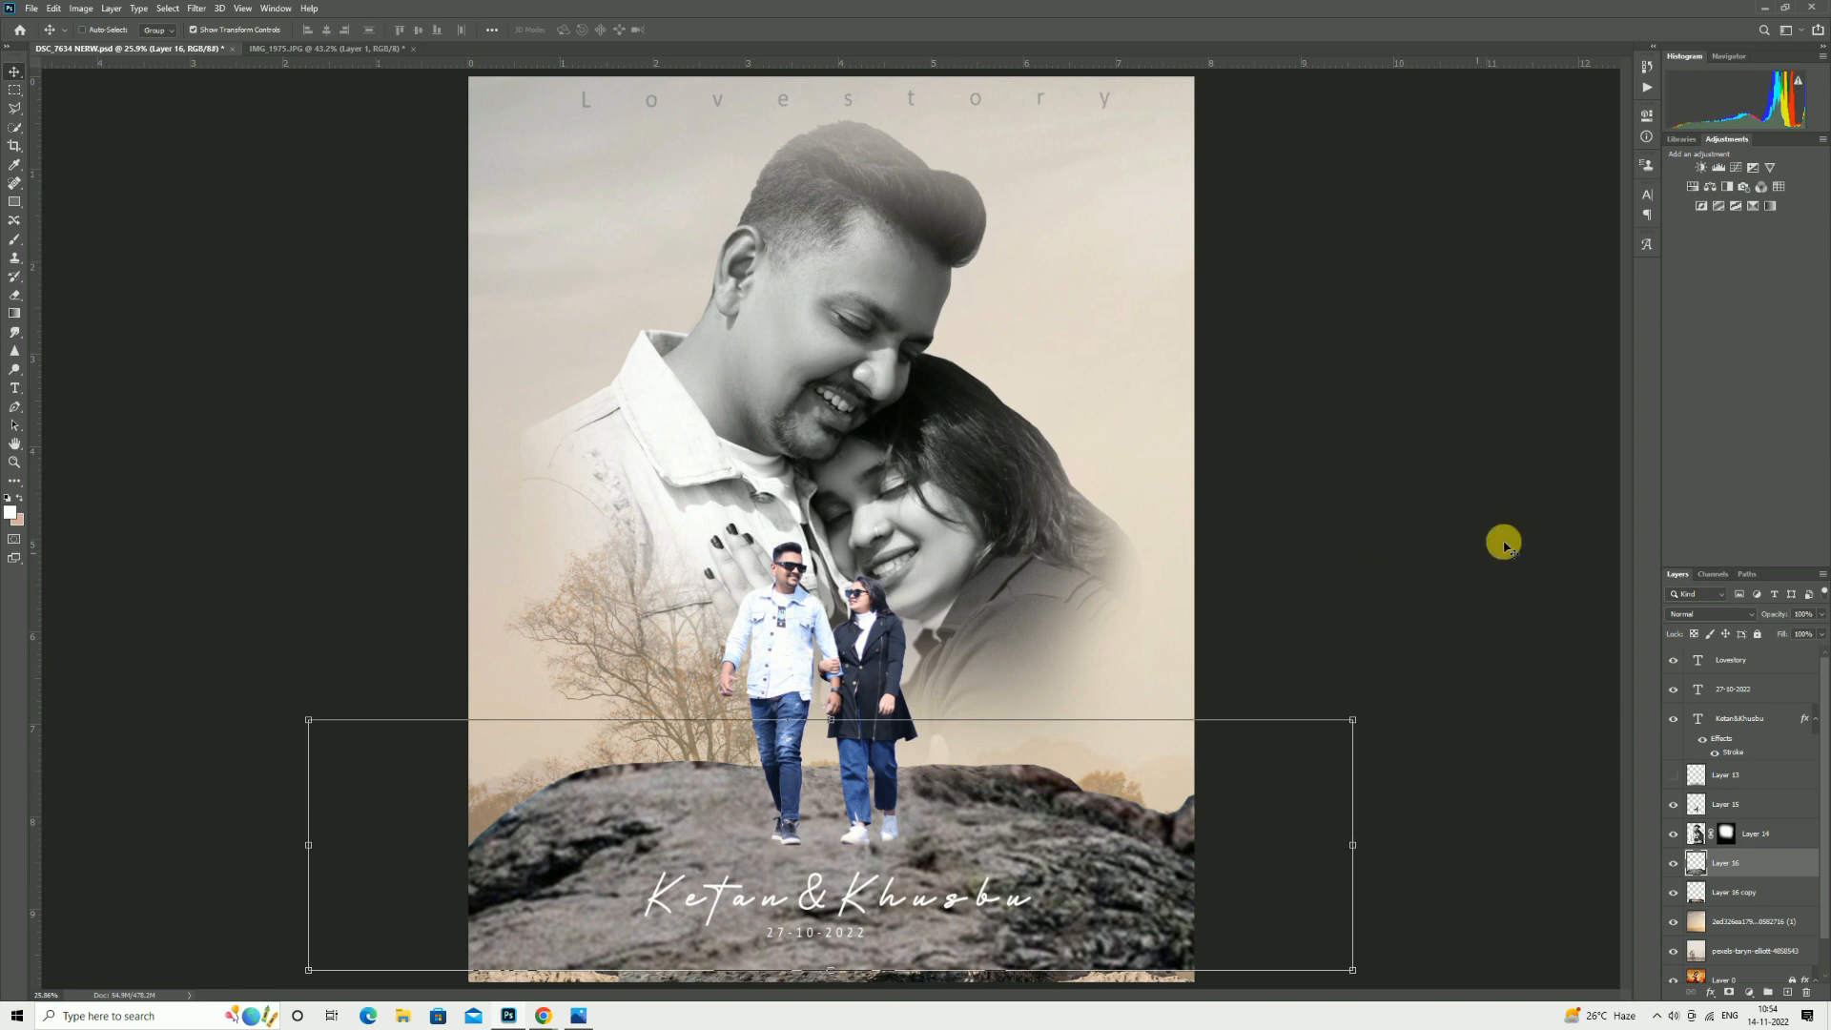
Erase the new rock layer's lower edge and bottom corners with an enlarged soft Eraser to blend it into the rock beneath.
click(15, 294)
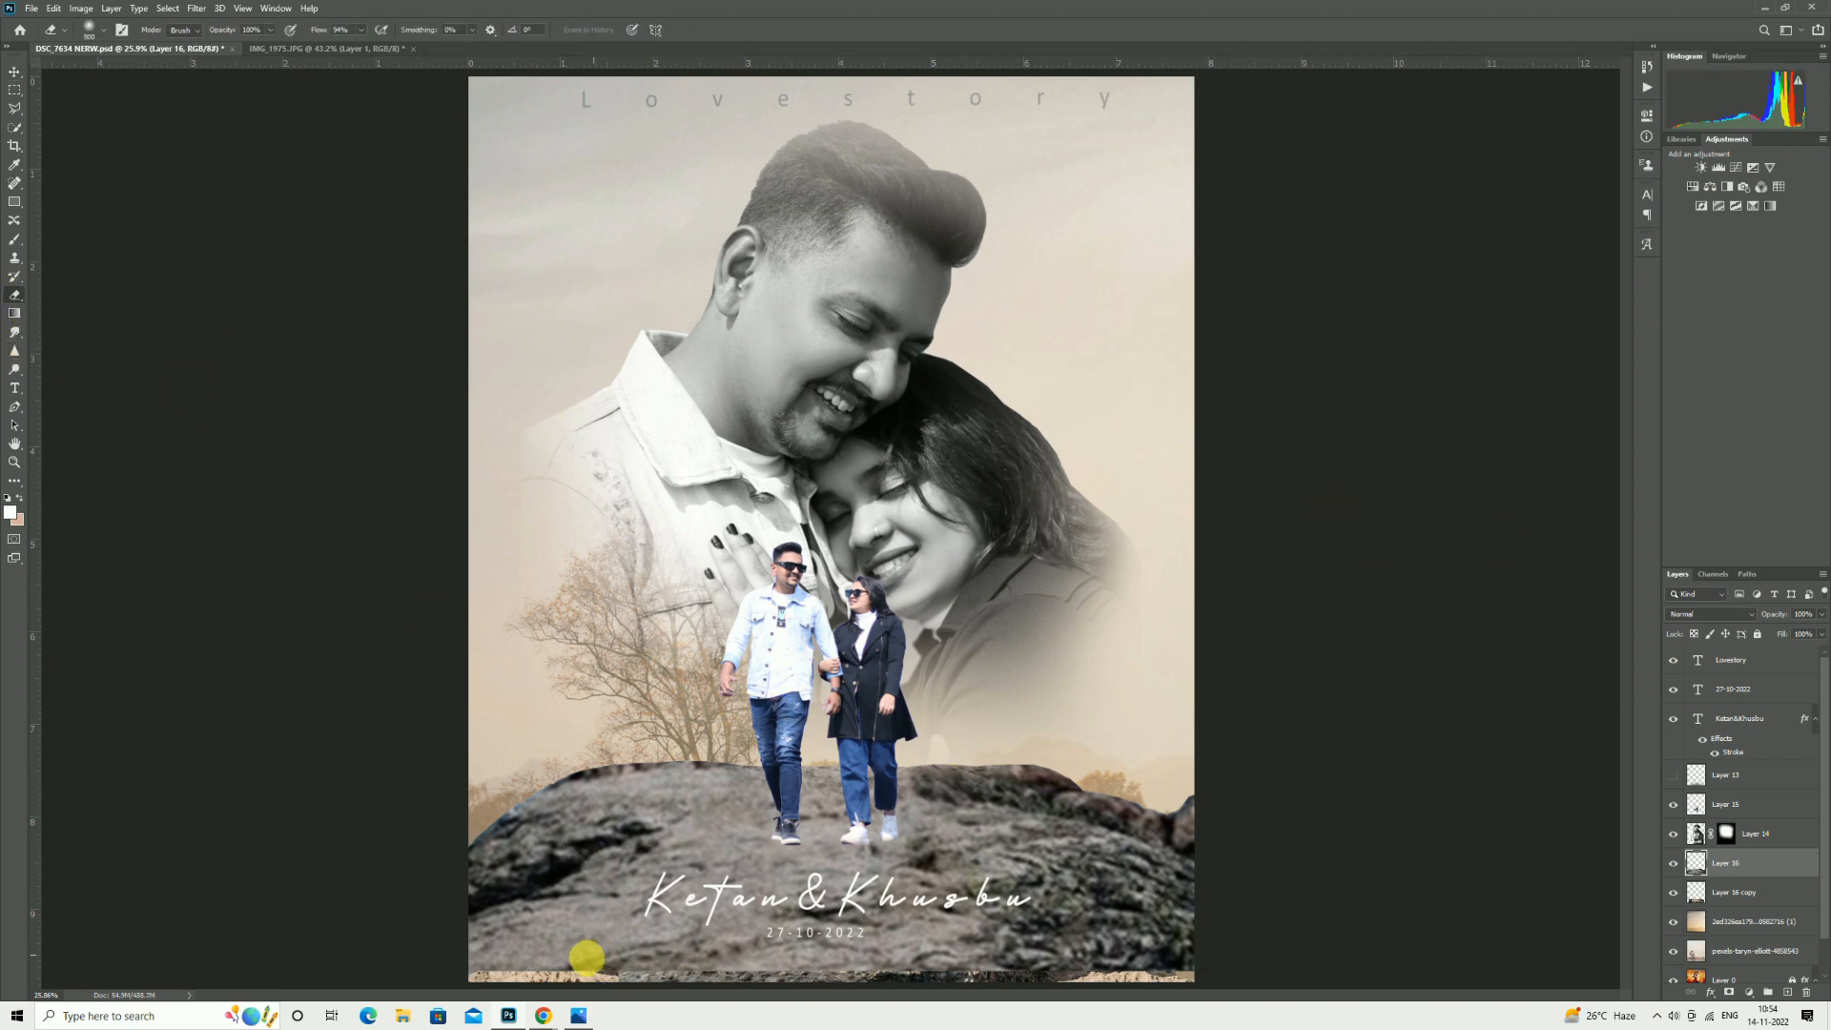
key(bracketright)
key(bracketright)
key(bracketright)
mouse_move(620, 989)
mouse_down()
mouse_move(1225, 994)
mouse_move(1133, 979)
mouse_move(1005, 1004)
mouse_move(420, 968)
mouse_up()
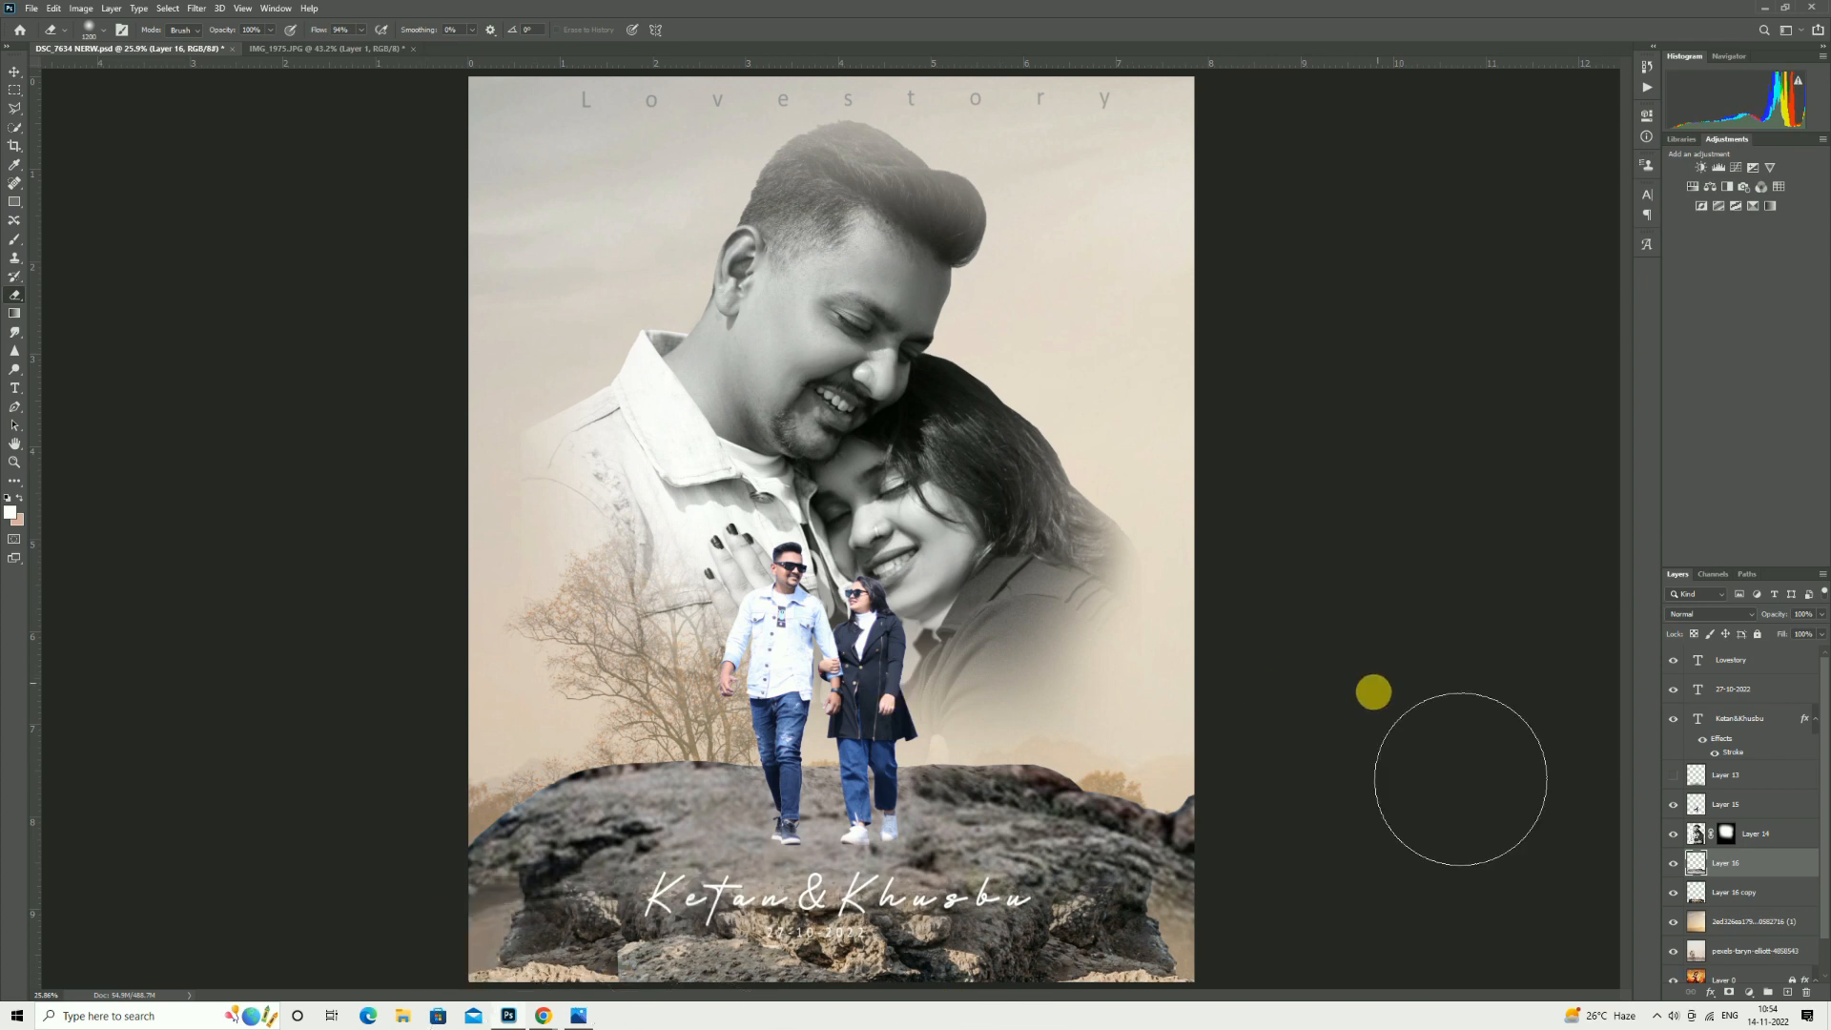
Scale the lower rock layer (Layer 16 copy) to about 114%, lower it along the poster's bottom, and commit the transformation.
click(1727, 895)
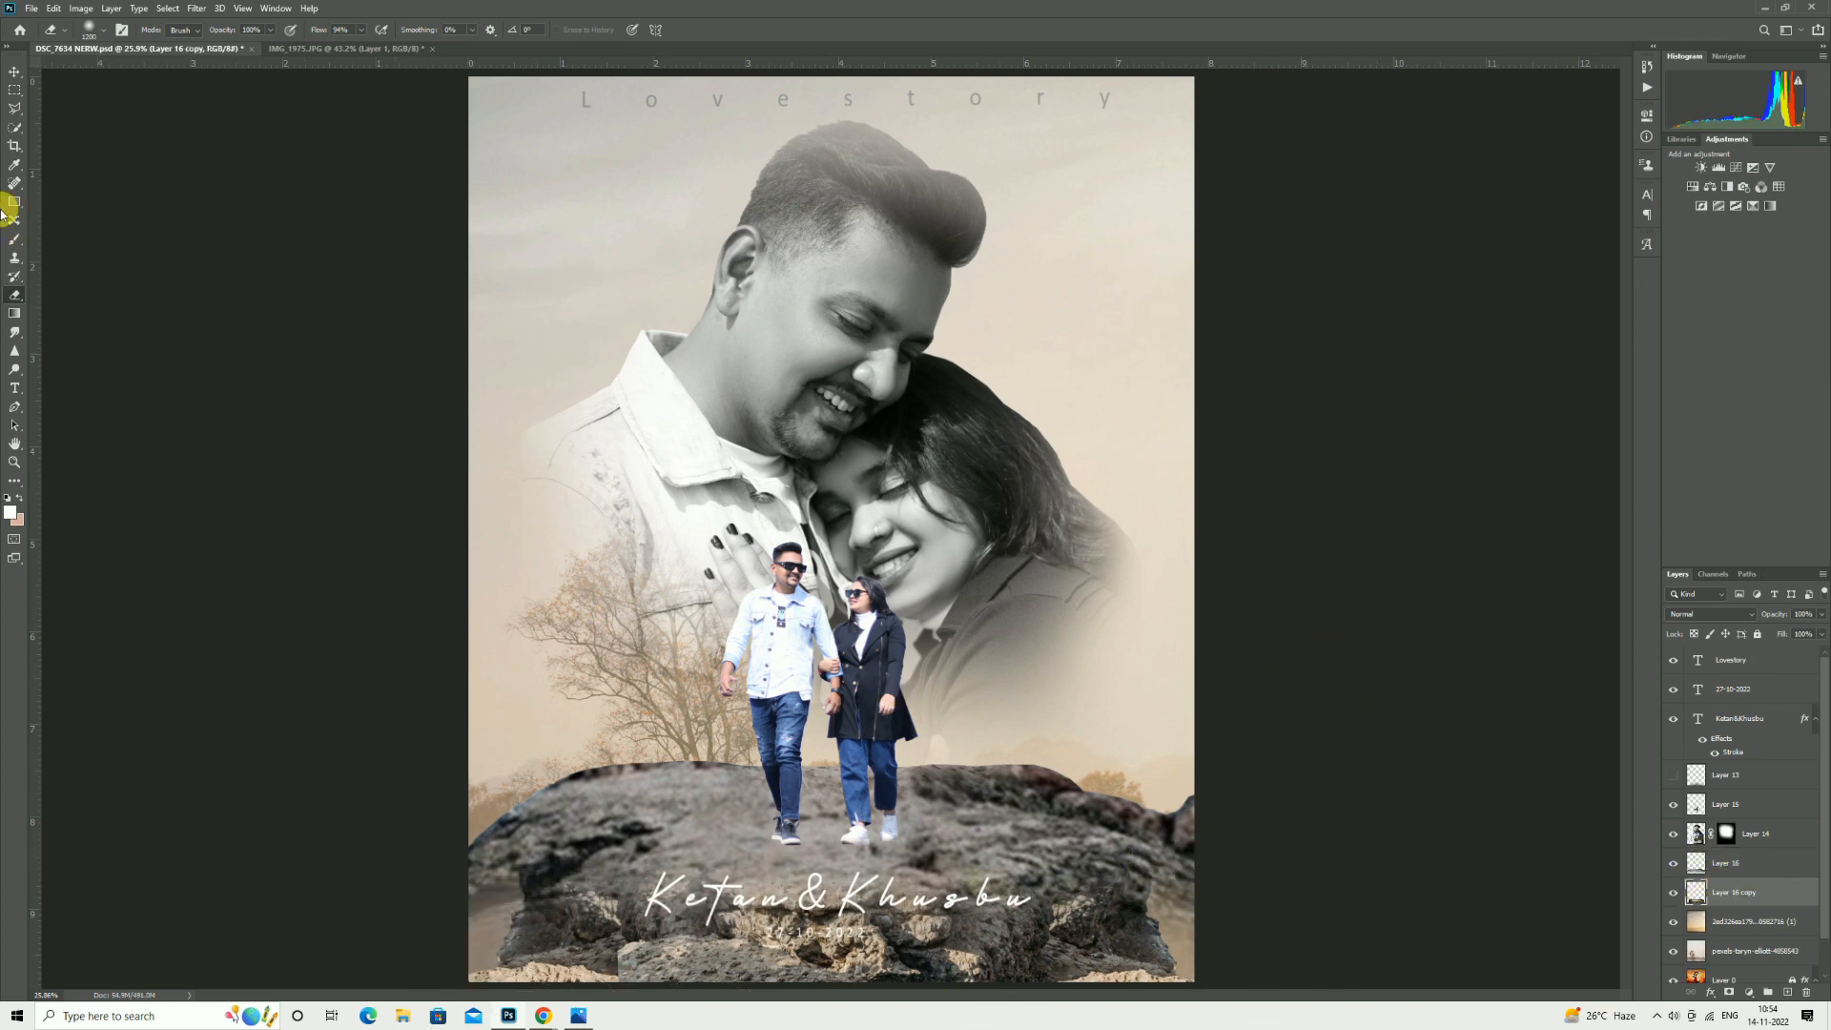
click(16, 70)
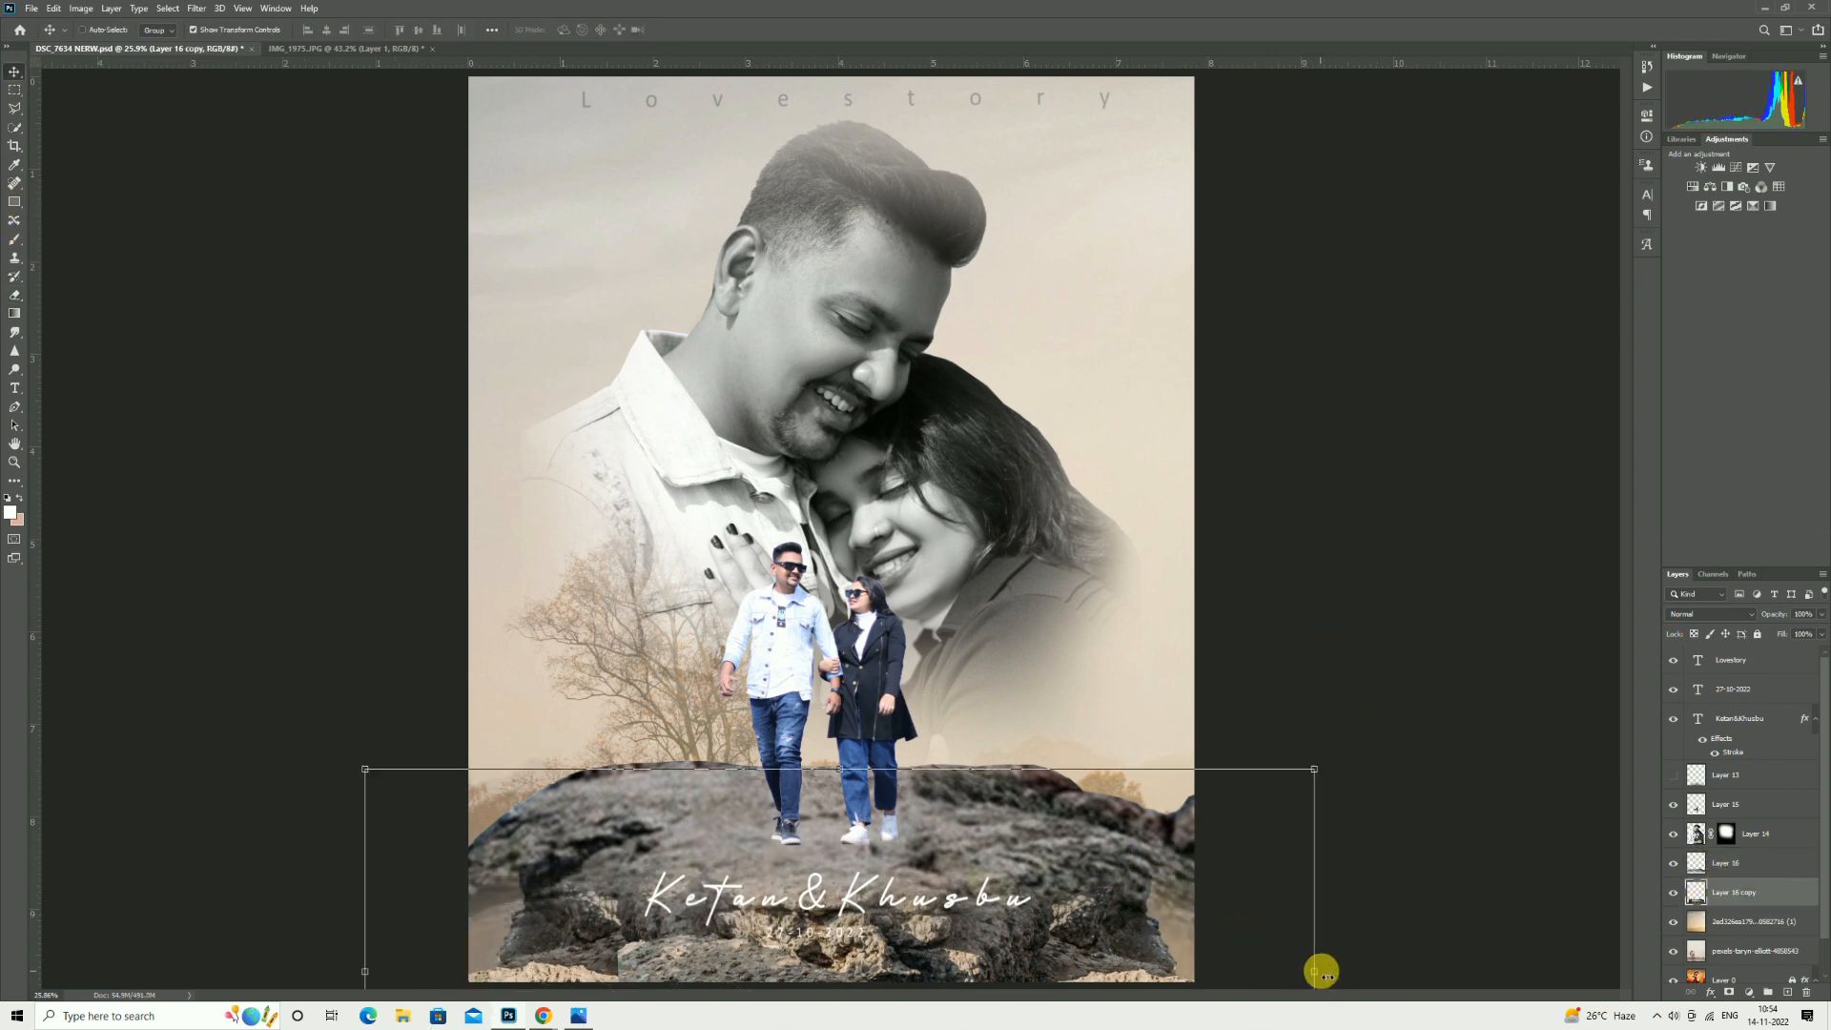
drag(1322, 973, 1393, 969)
drag(1209, 899, 1160, 916)
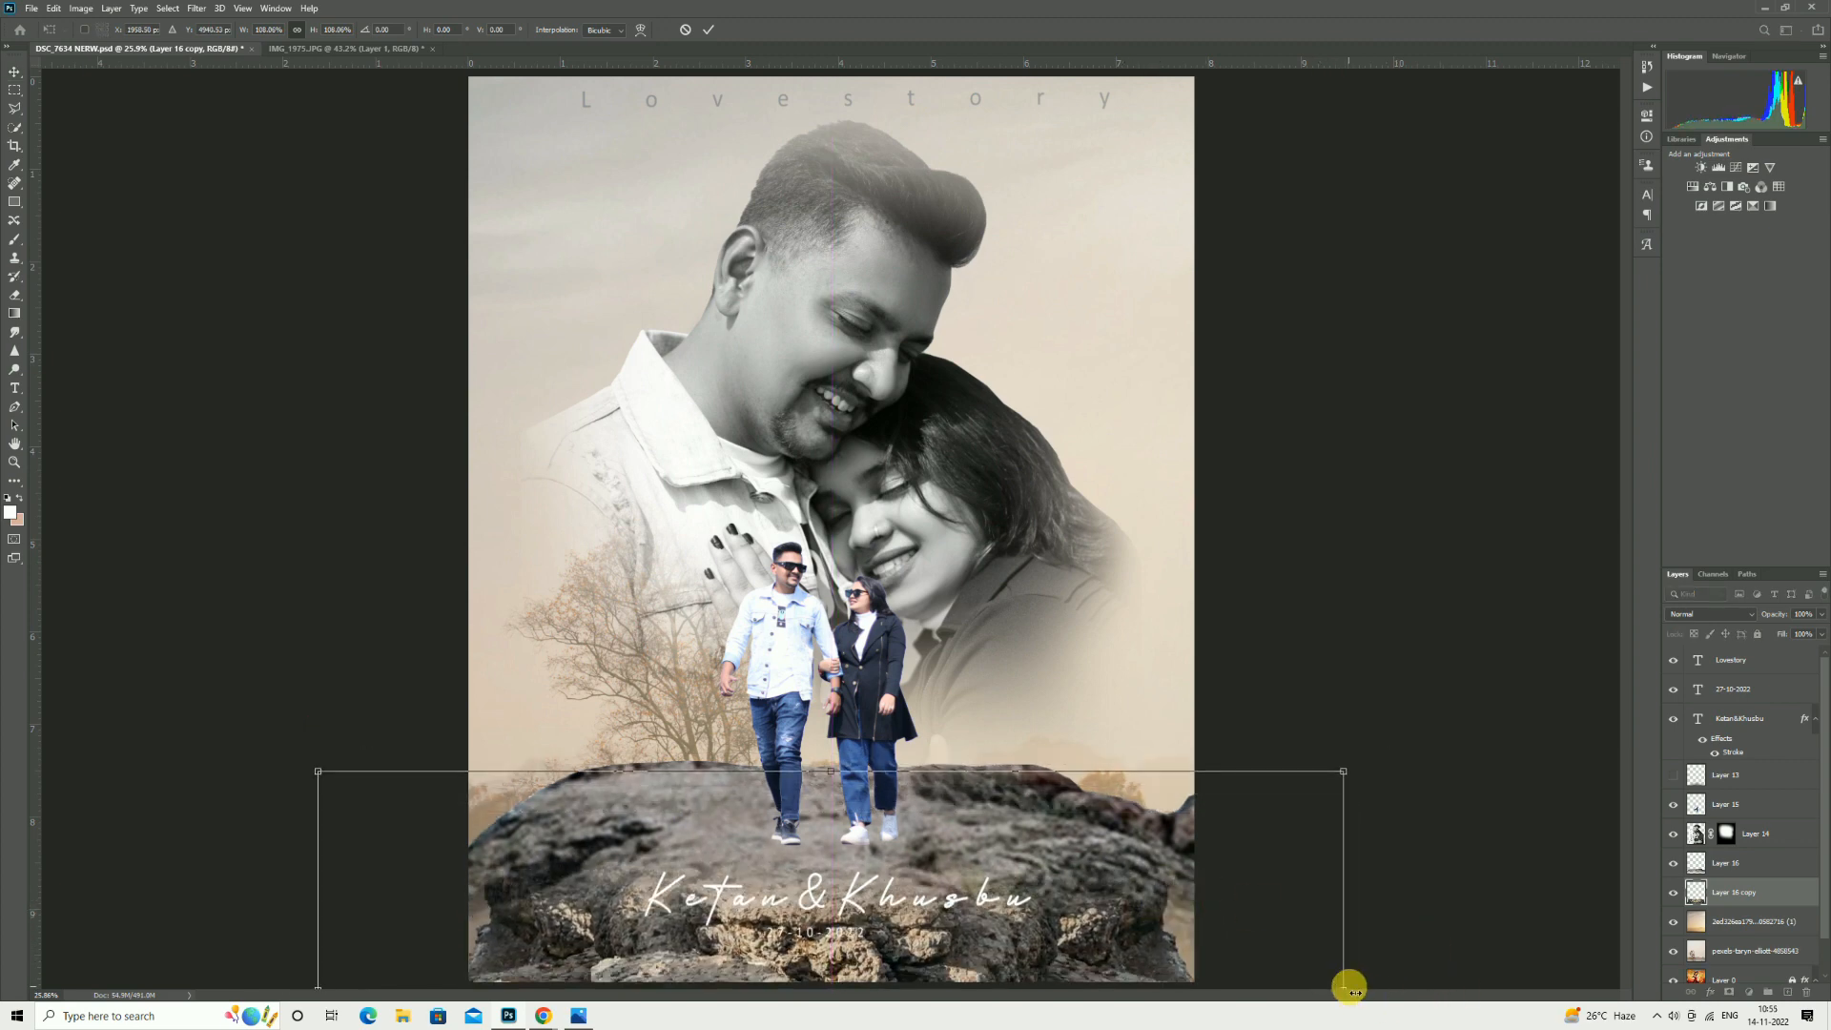
drag(1348, 988, 1396, 982)
drag(1242, 920, 1214, 940)
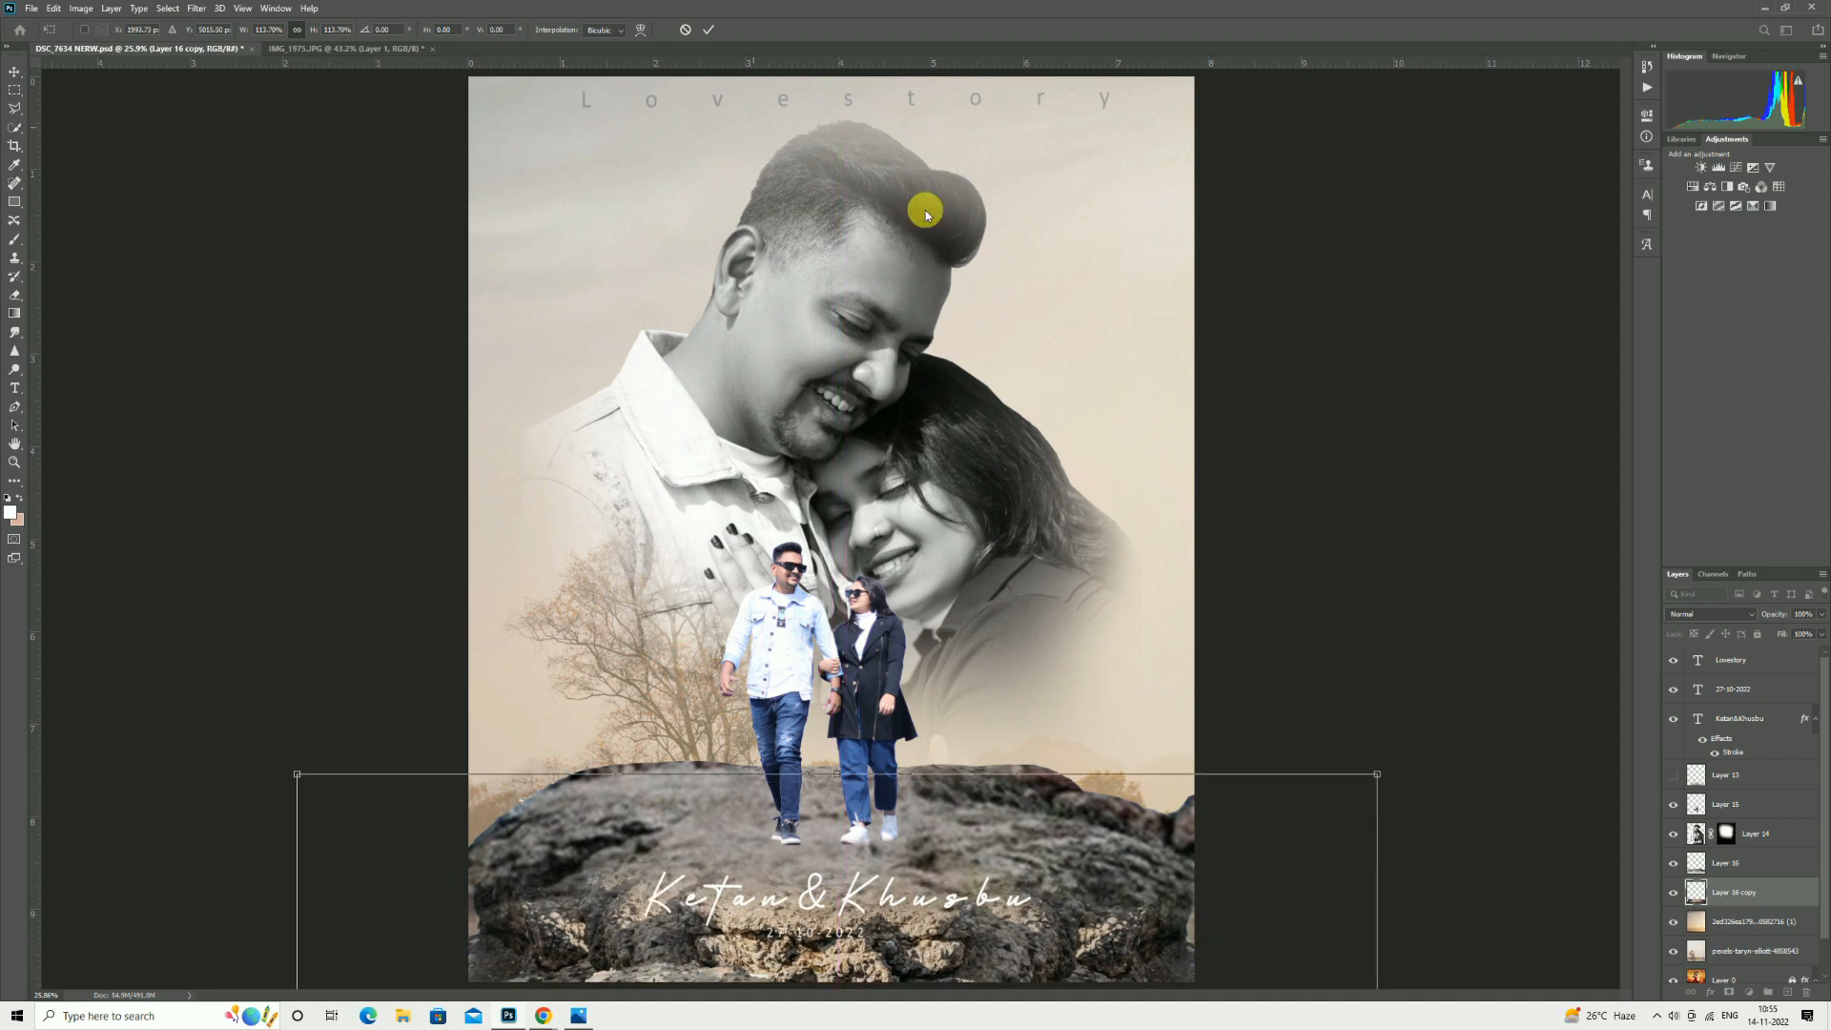
click(709, 26)
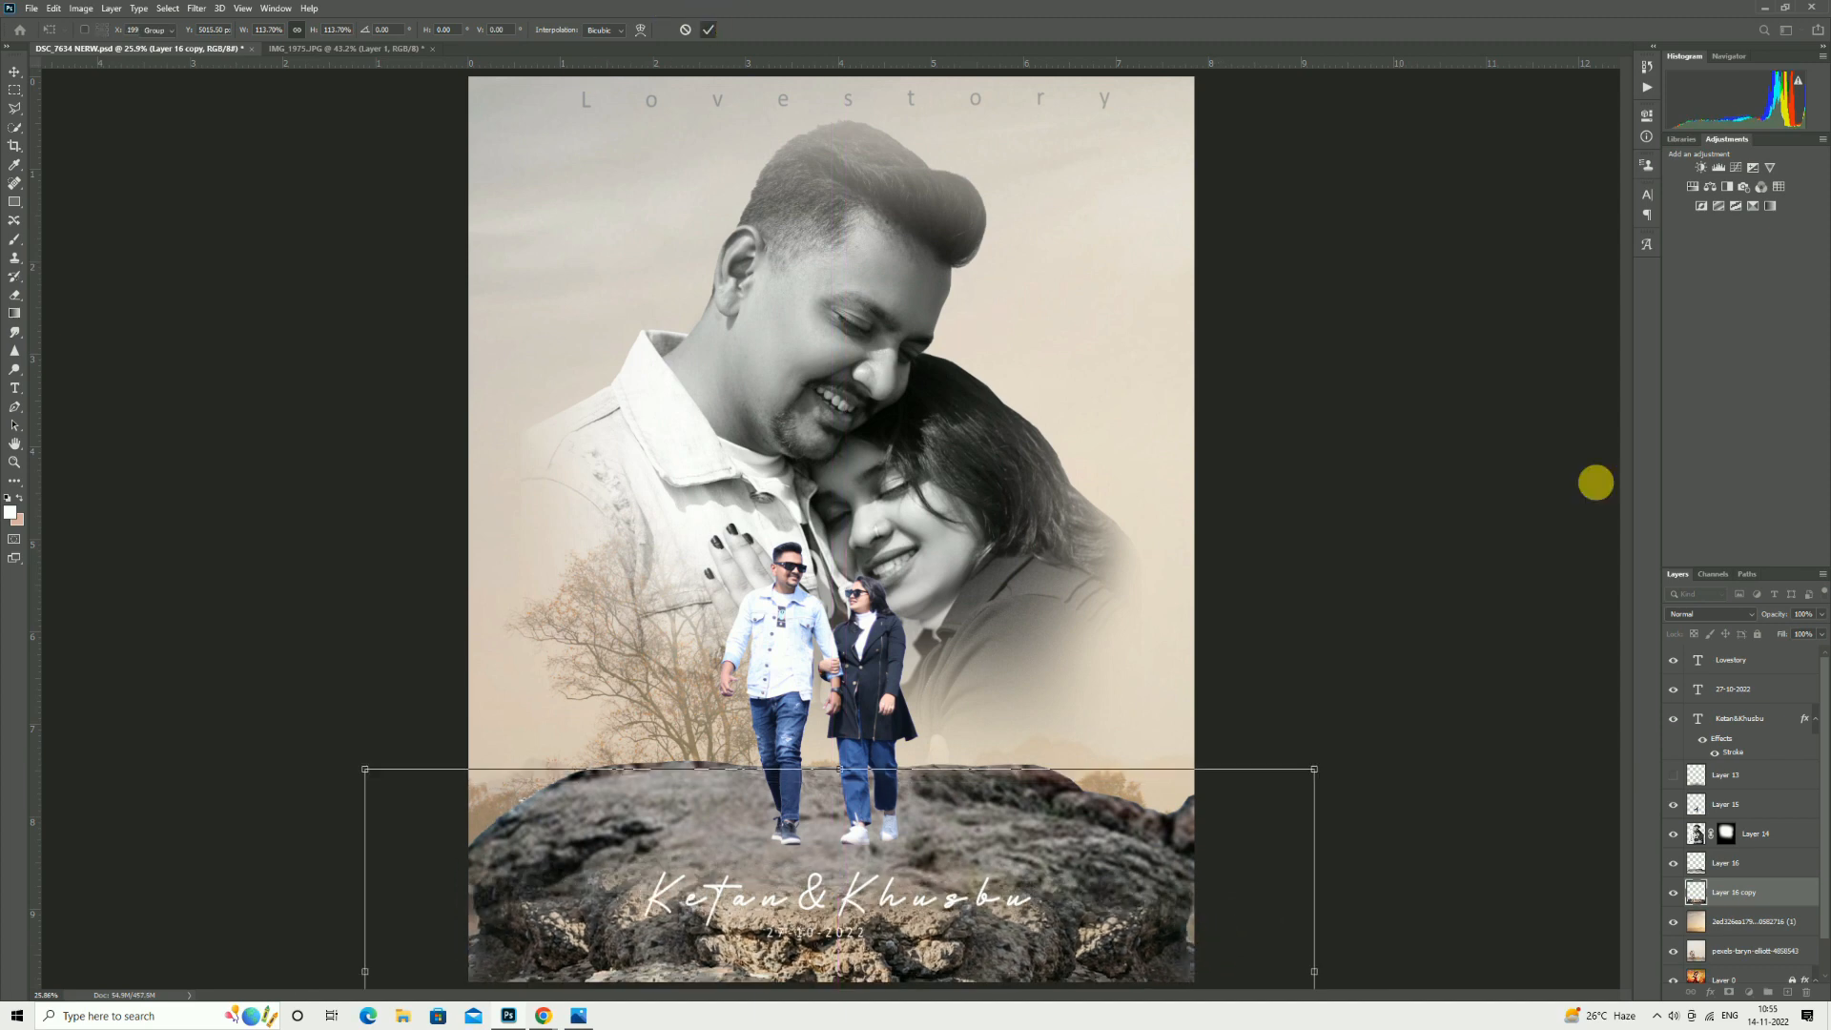
Merge the two rock layers into one layer.
ctrl+click(1748, 872)
right_click(1748, 872)
click(1683, 686)
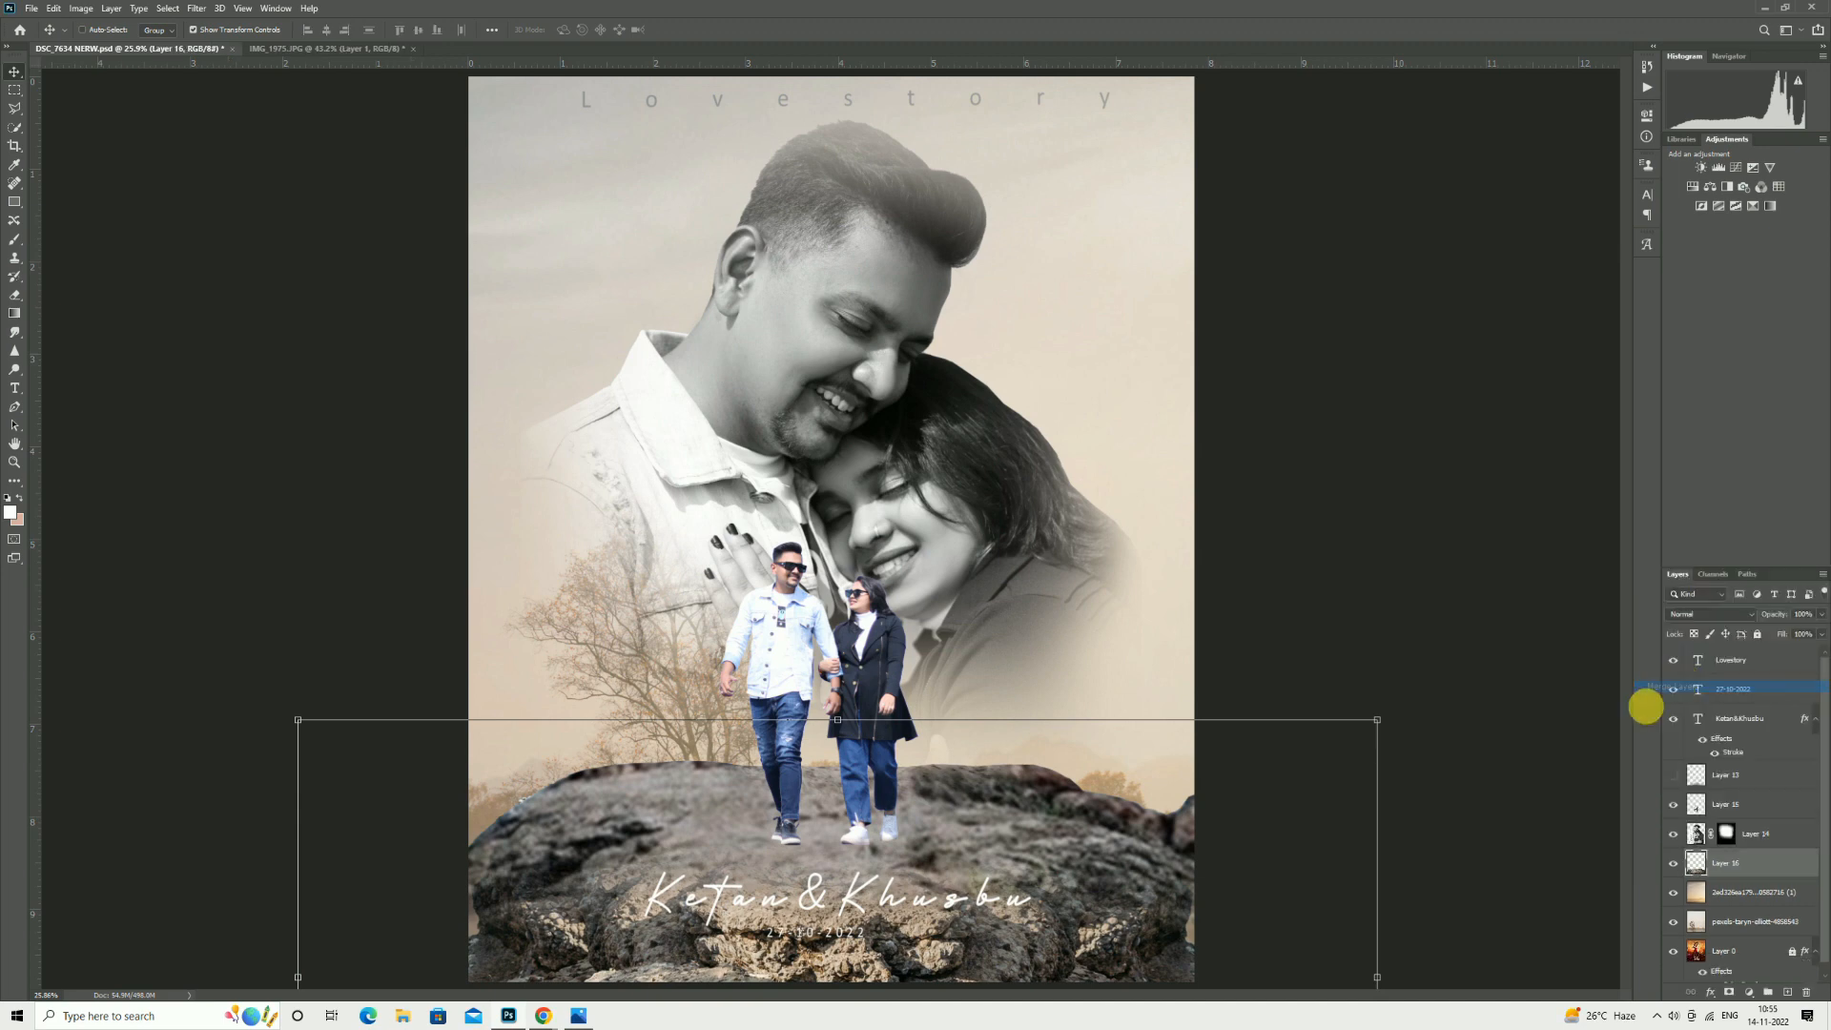
Transform the merged rock to about 85% width and 92% height, and center it beneath the walking couple.
key(ctrl+t)
drag(1373, 723, 1294, 758)
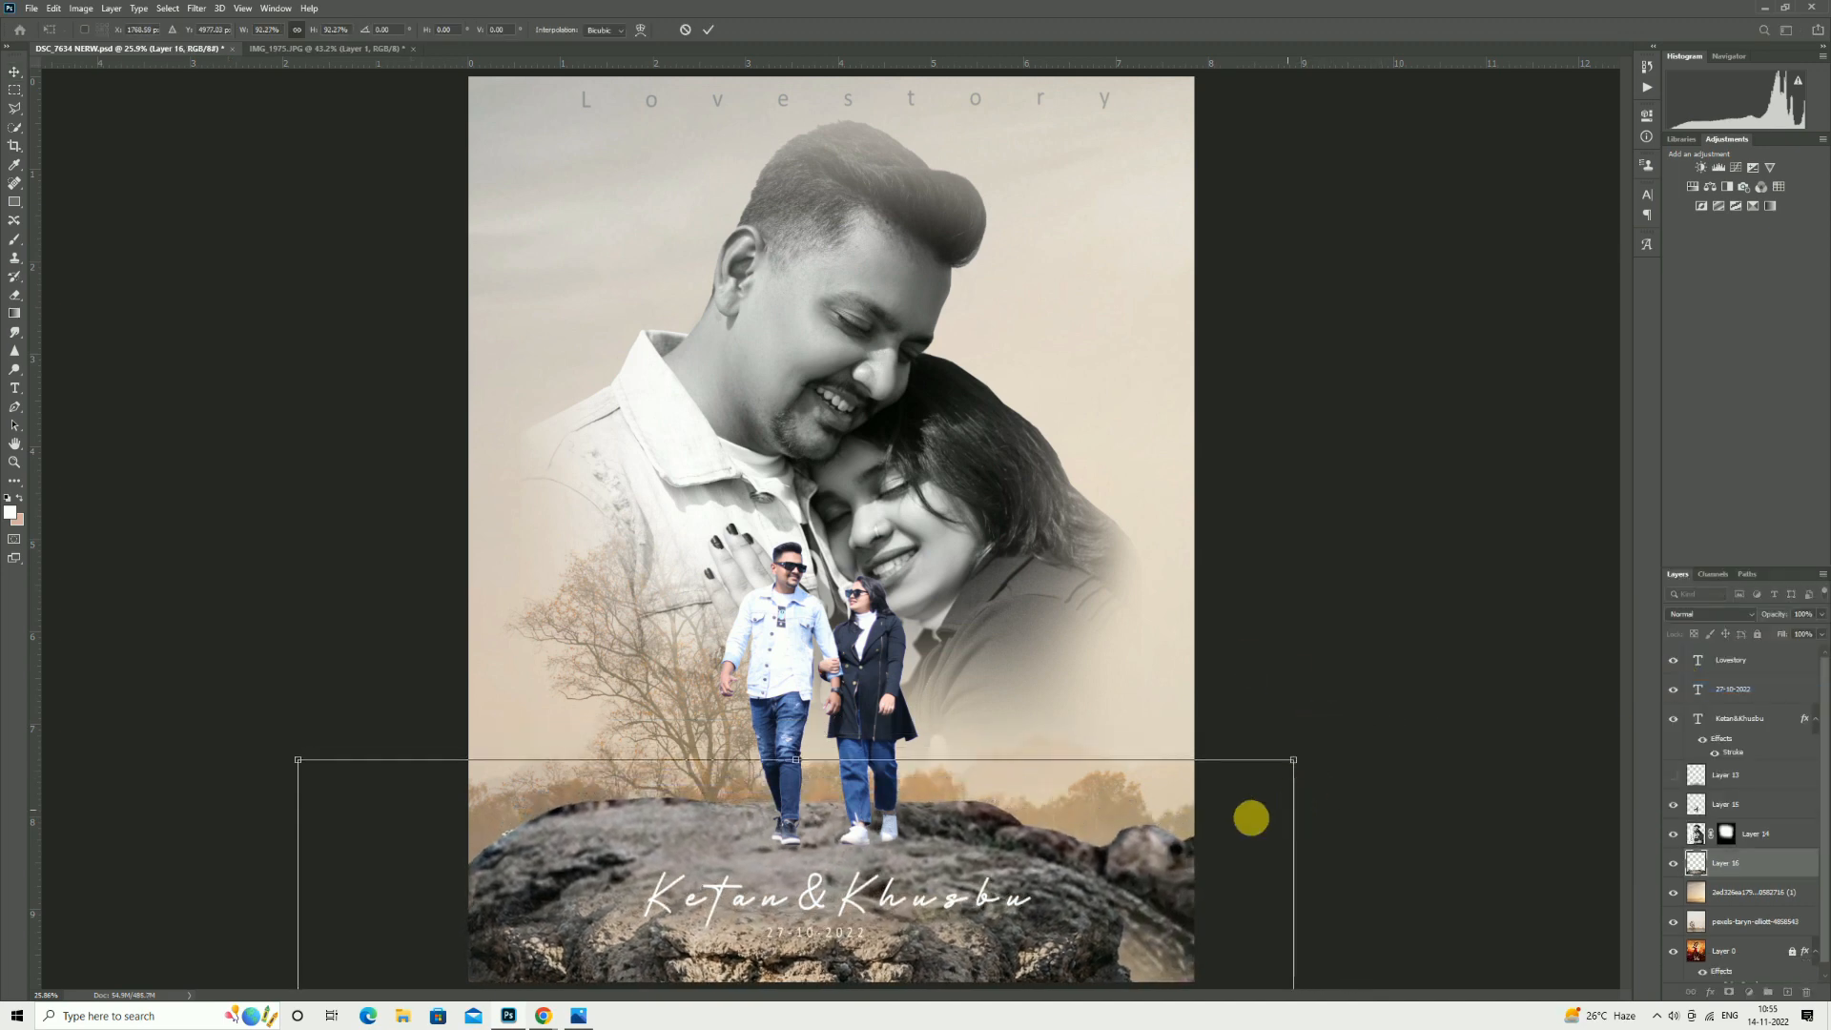
drag(1247, 818, 1251, 652)
mouse_move(1219, 847)
mouse_down()
mouse_move(1259, 871)
mouse_move(1242, 871)
mouse_up()
drag(1135, 753, 1181, 814)
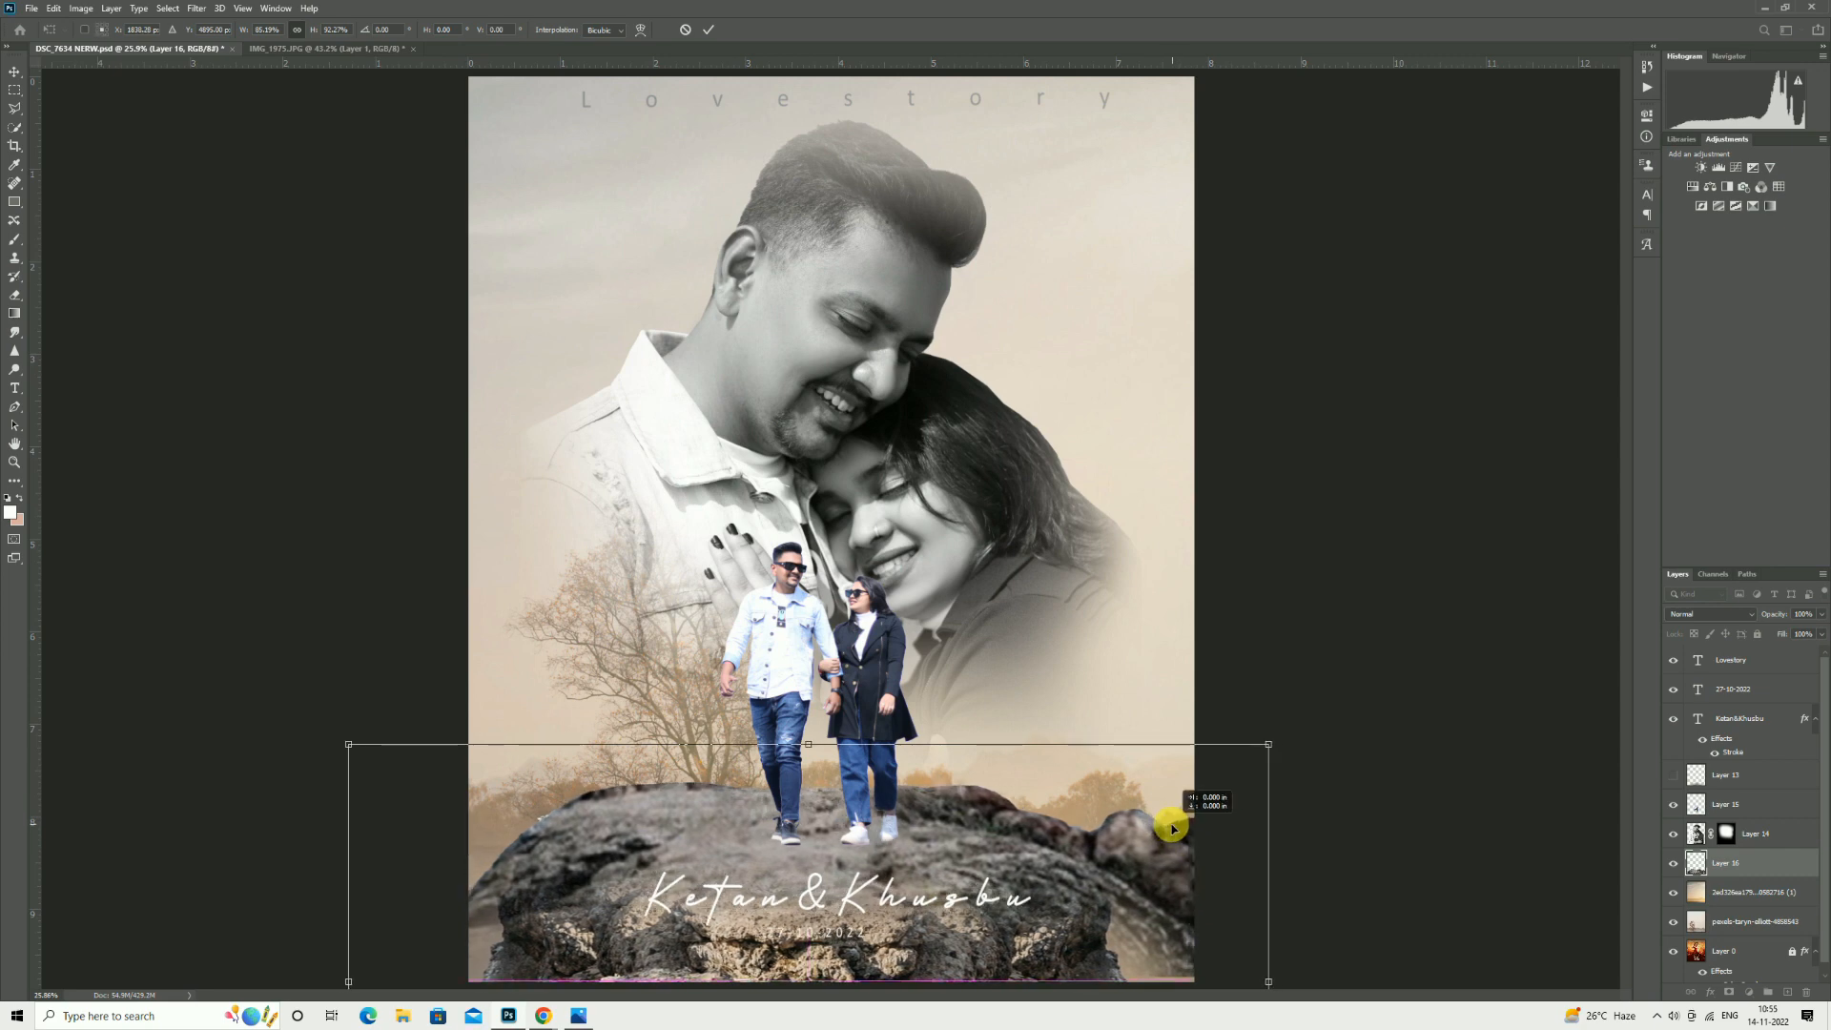
Nudge the walking couple slightly up and to the left, and raise the black-and-white close-up slightly.
click(1722, 808)
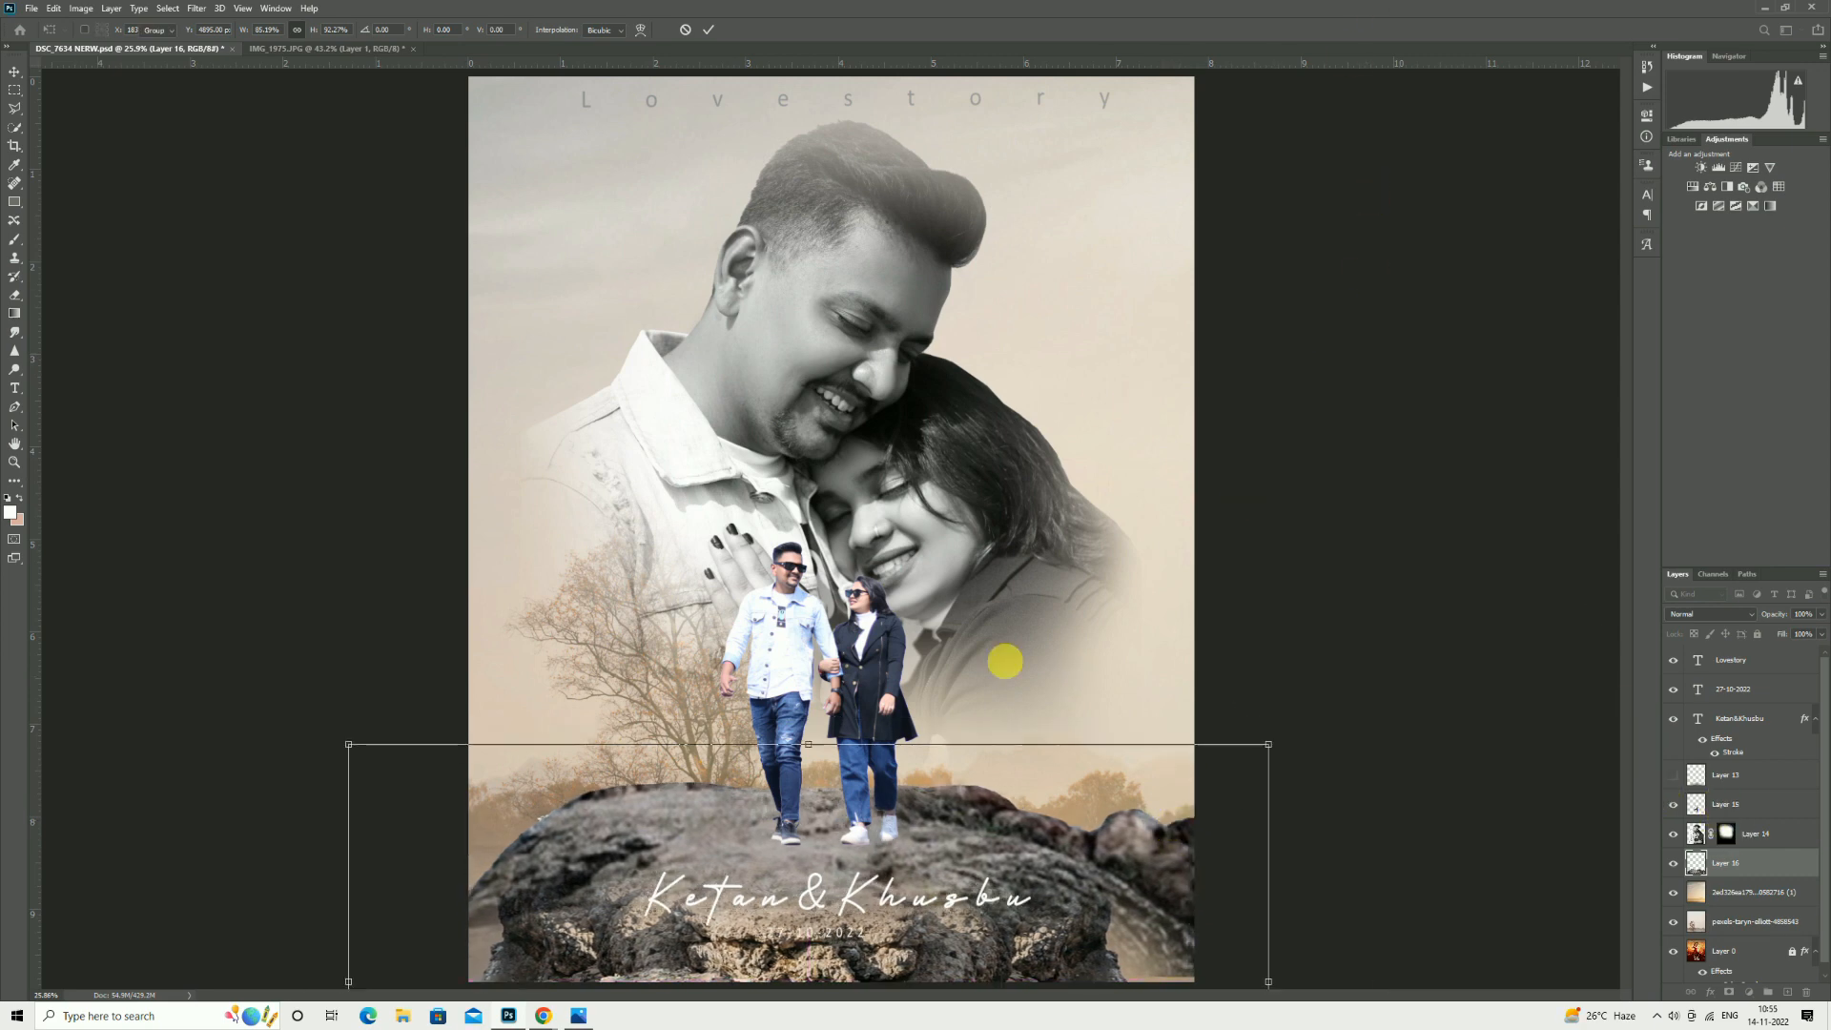
drag(896, 683, 881, 681)
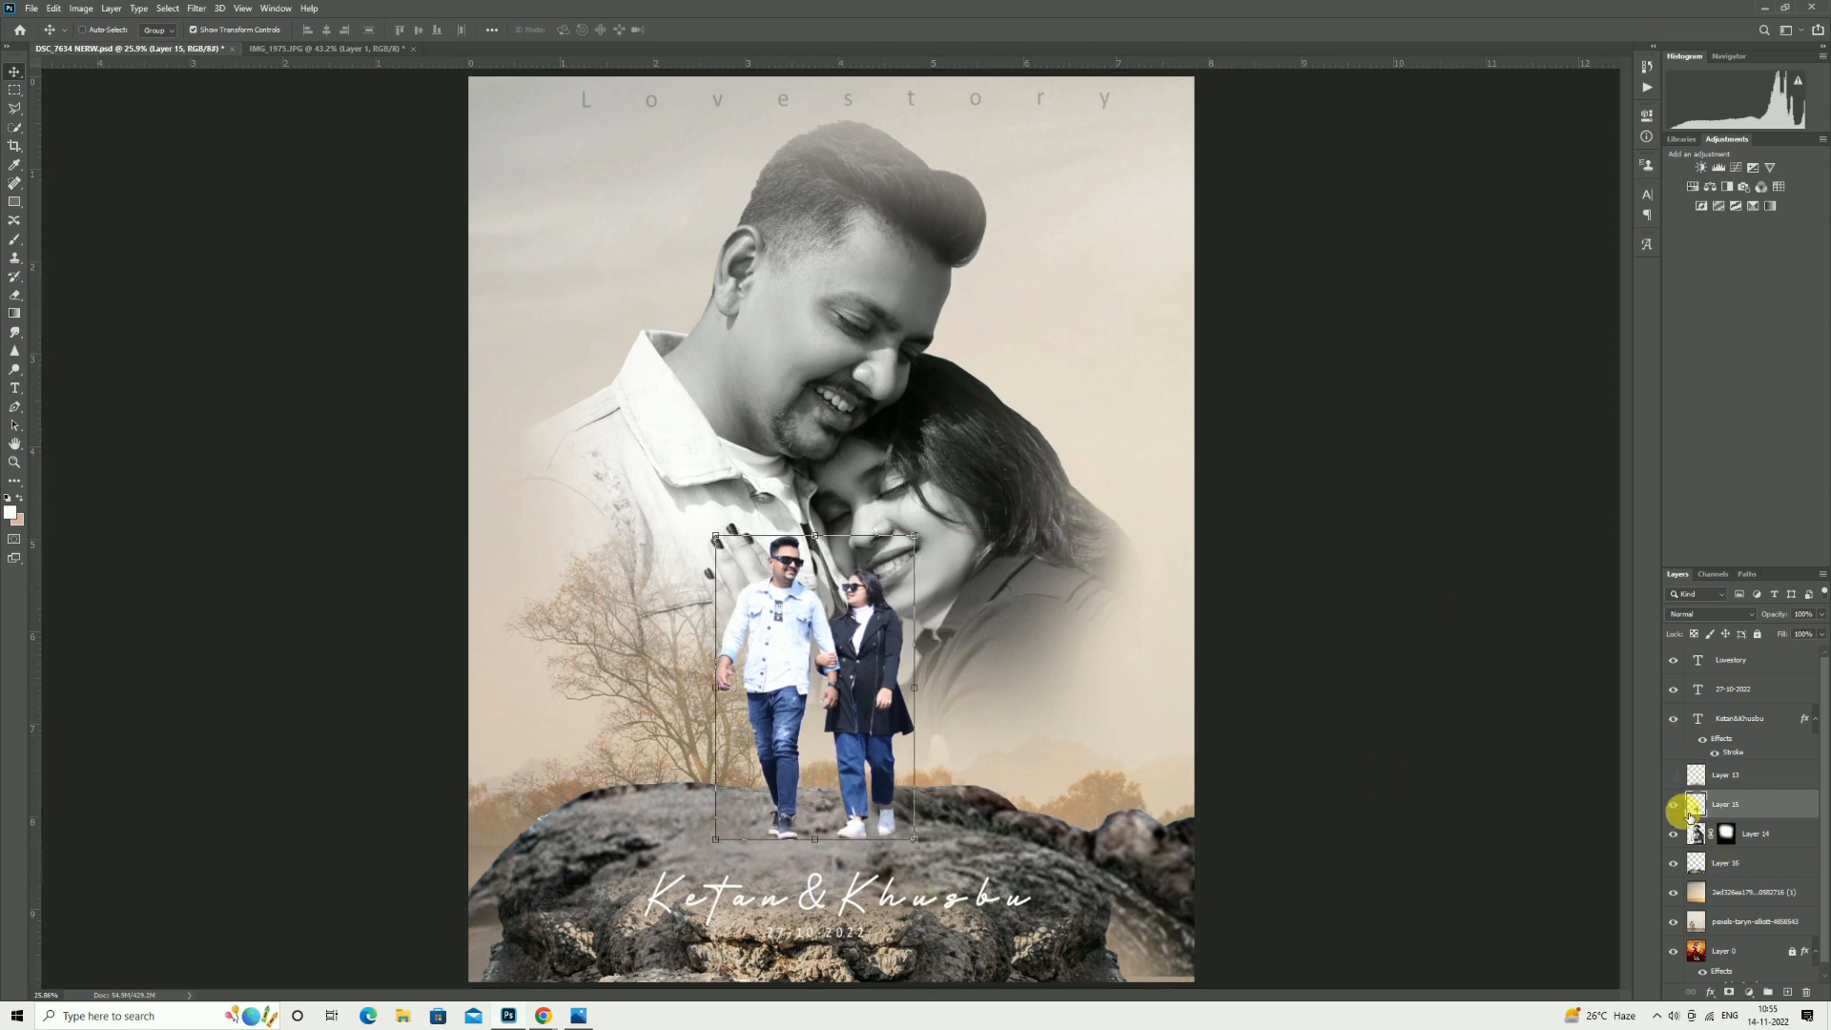
click(1697, 844)
drag(977, 441, 973, 426)
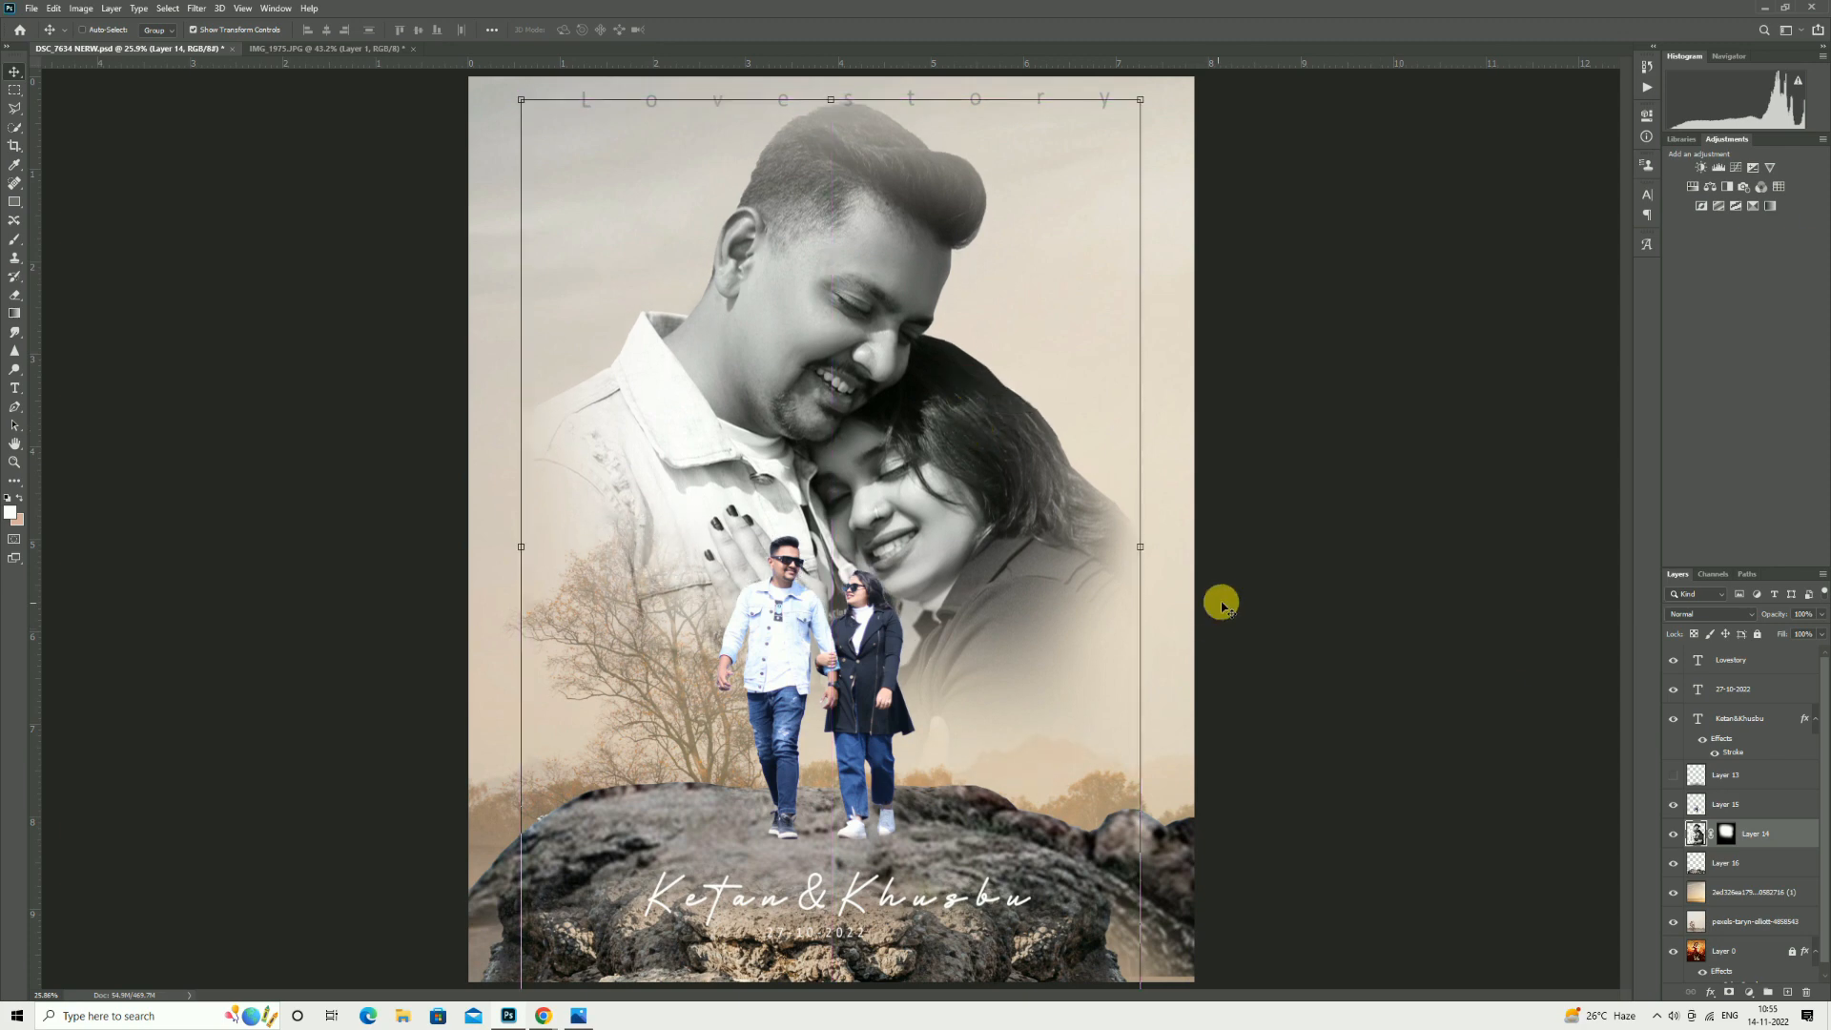
Softly erase the merged rock's right side, bottom edge and upper corners so it fades into the misty background.
click(1704, 807)
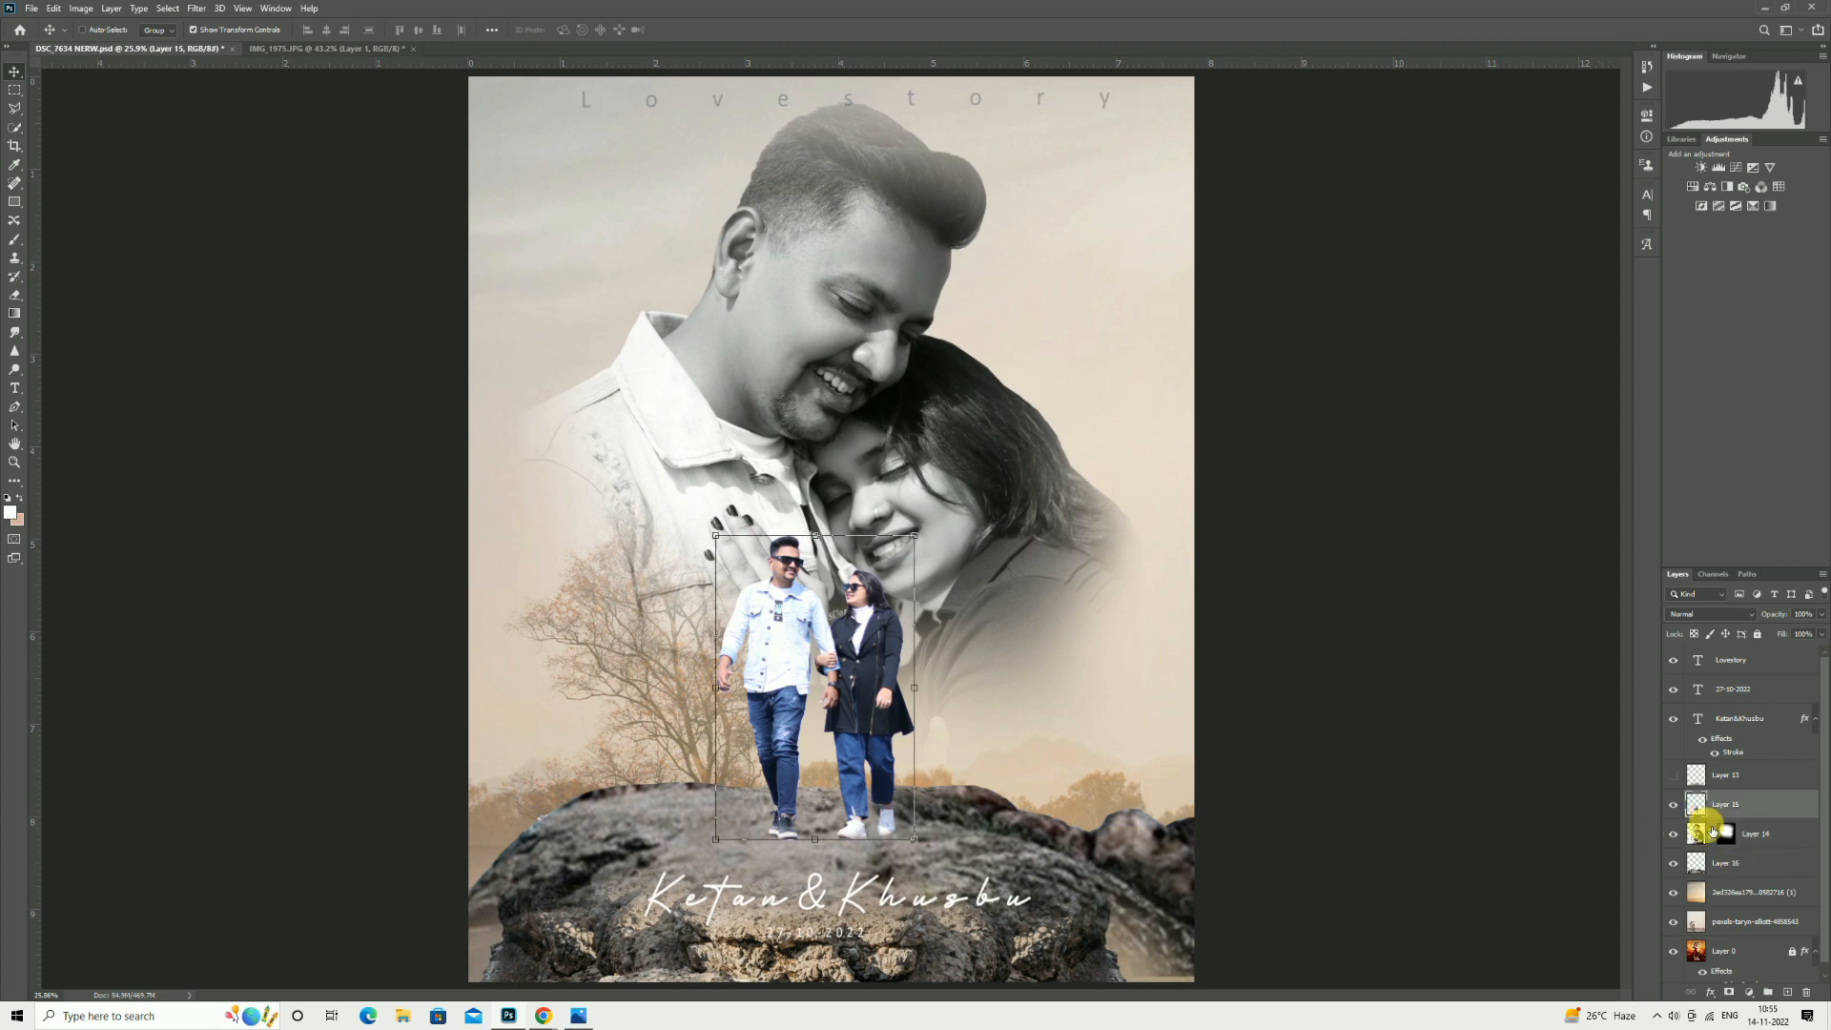
click(1695, 871)
click(1672, 863)
click(1673, 863)
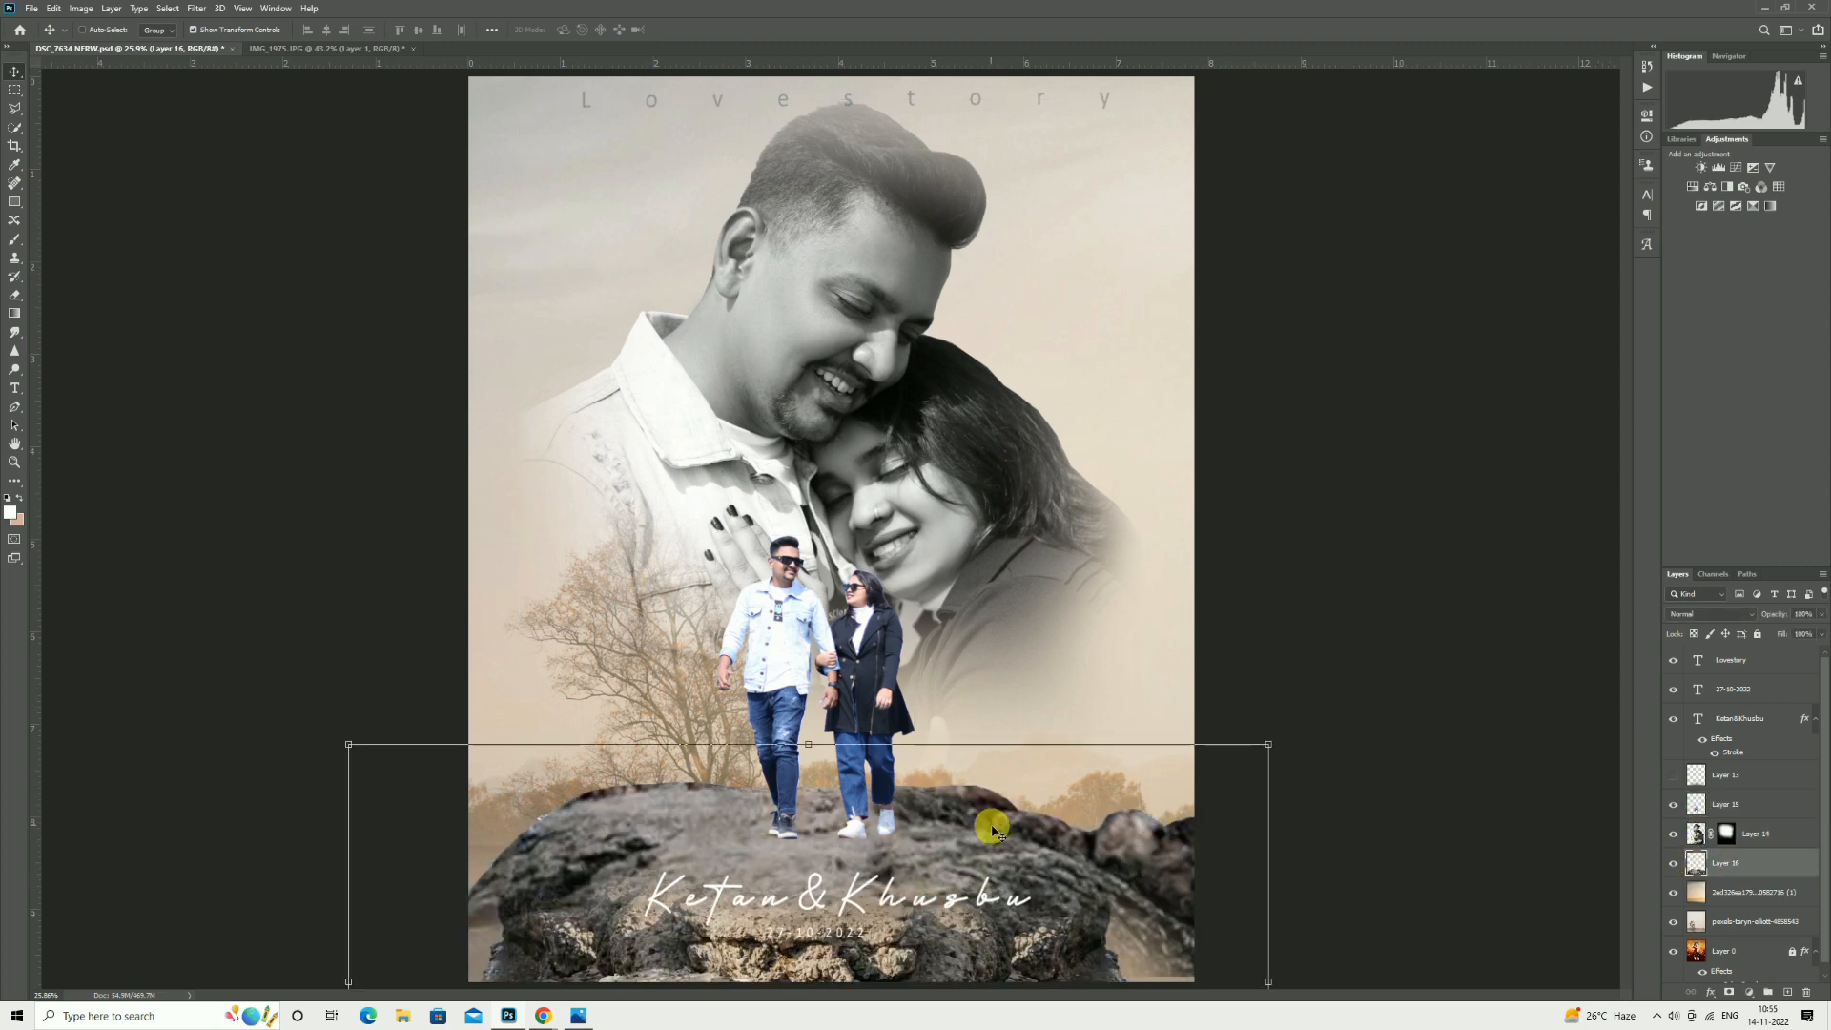
drag(996, 833, 999, 832)
click(13, 296)
mouse_move(1255, 821)
mouse_down()
mouse_move(1278, 873)
mouse_move(1140, 764)
mouse_move(1230, 795)
mouse_move(1266, 947)
mouse_up()
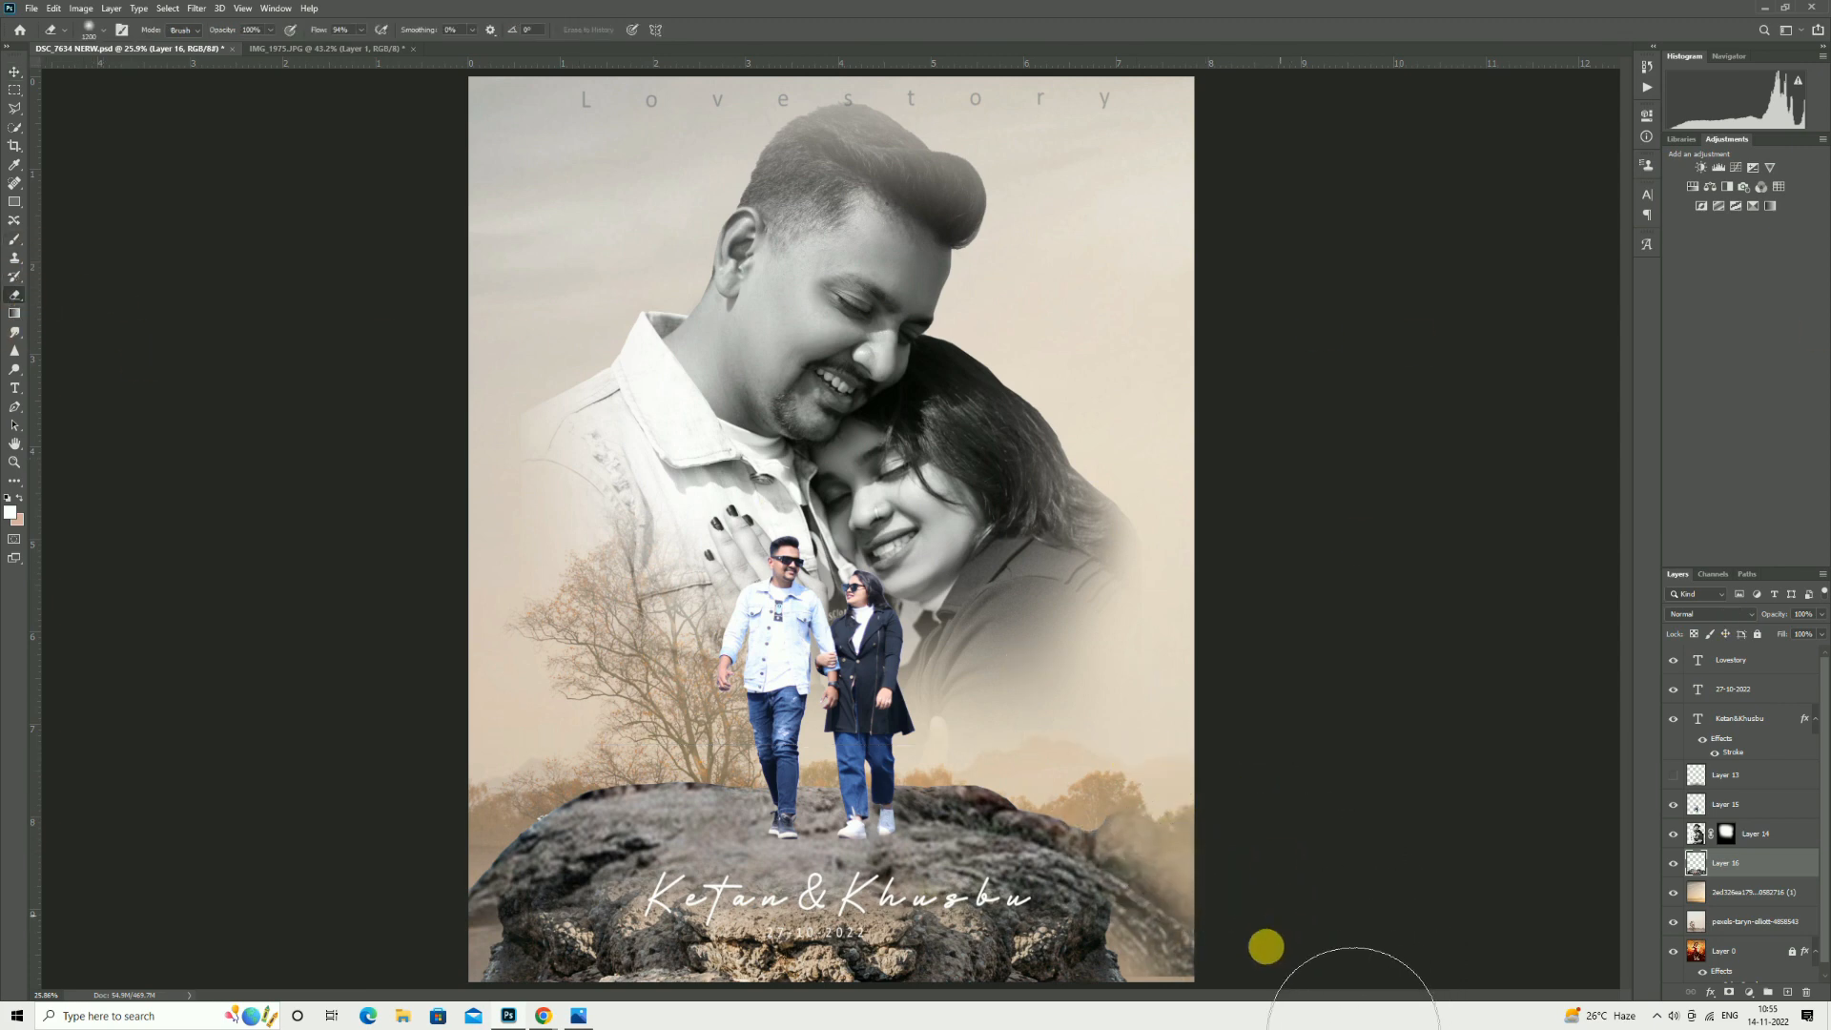
drag(392, 944, 1188, 1018)
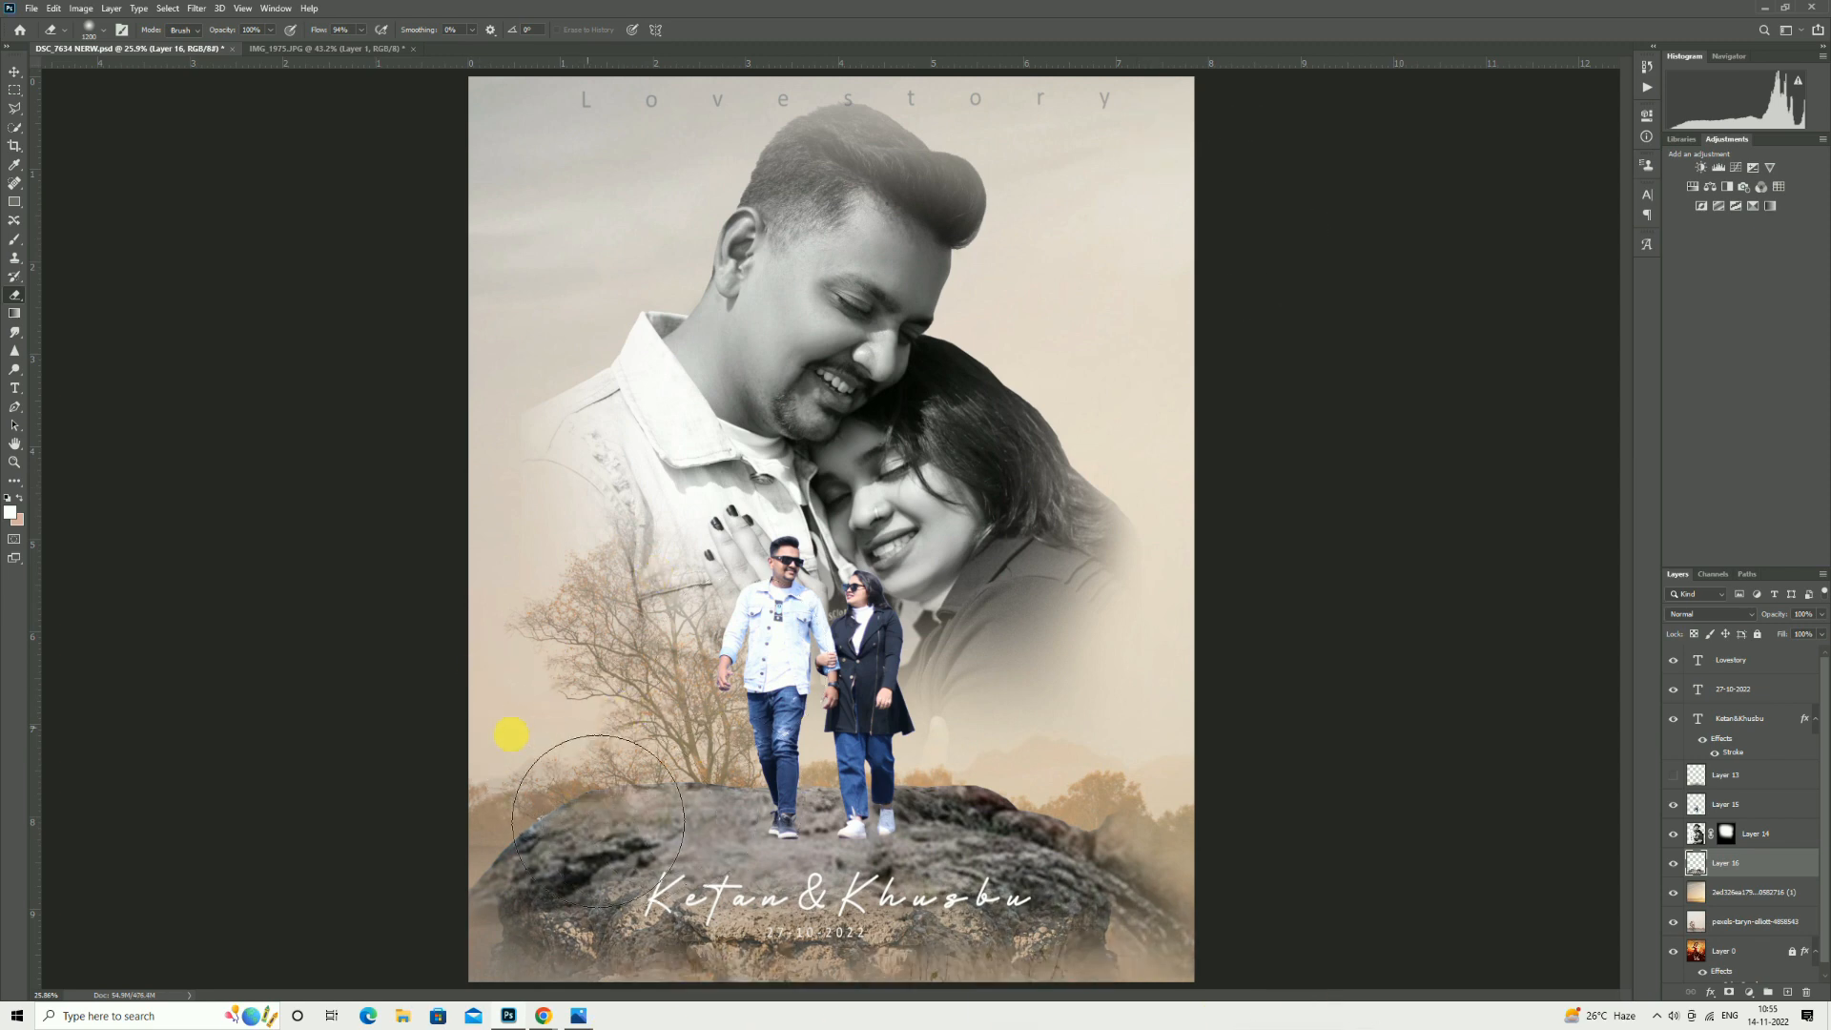
drag(512, 735, 416, 756)
mouse_move(1042, 744)
mouse_down()
mouse_move(1119, 731)
mouse_move(1003, 722)
mouse_up()
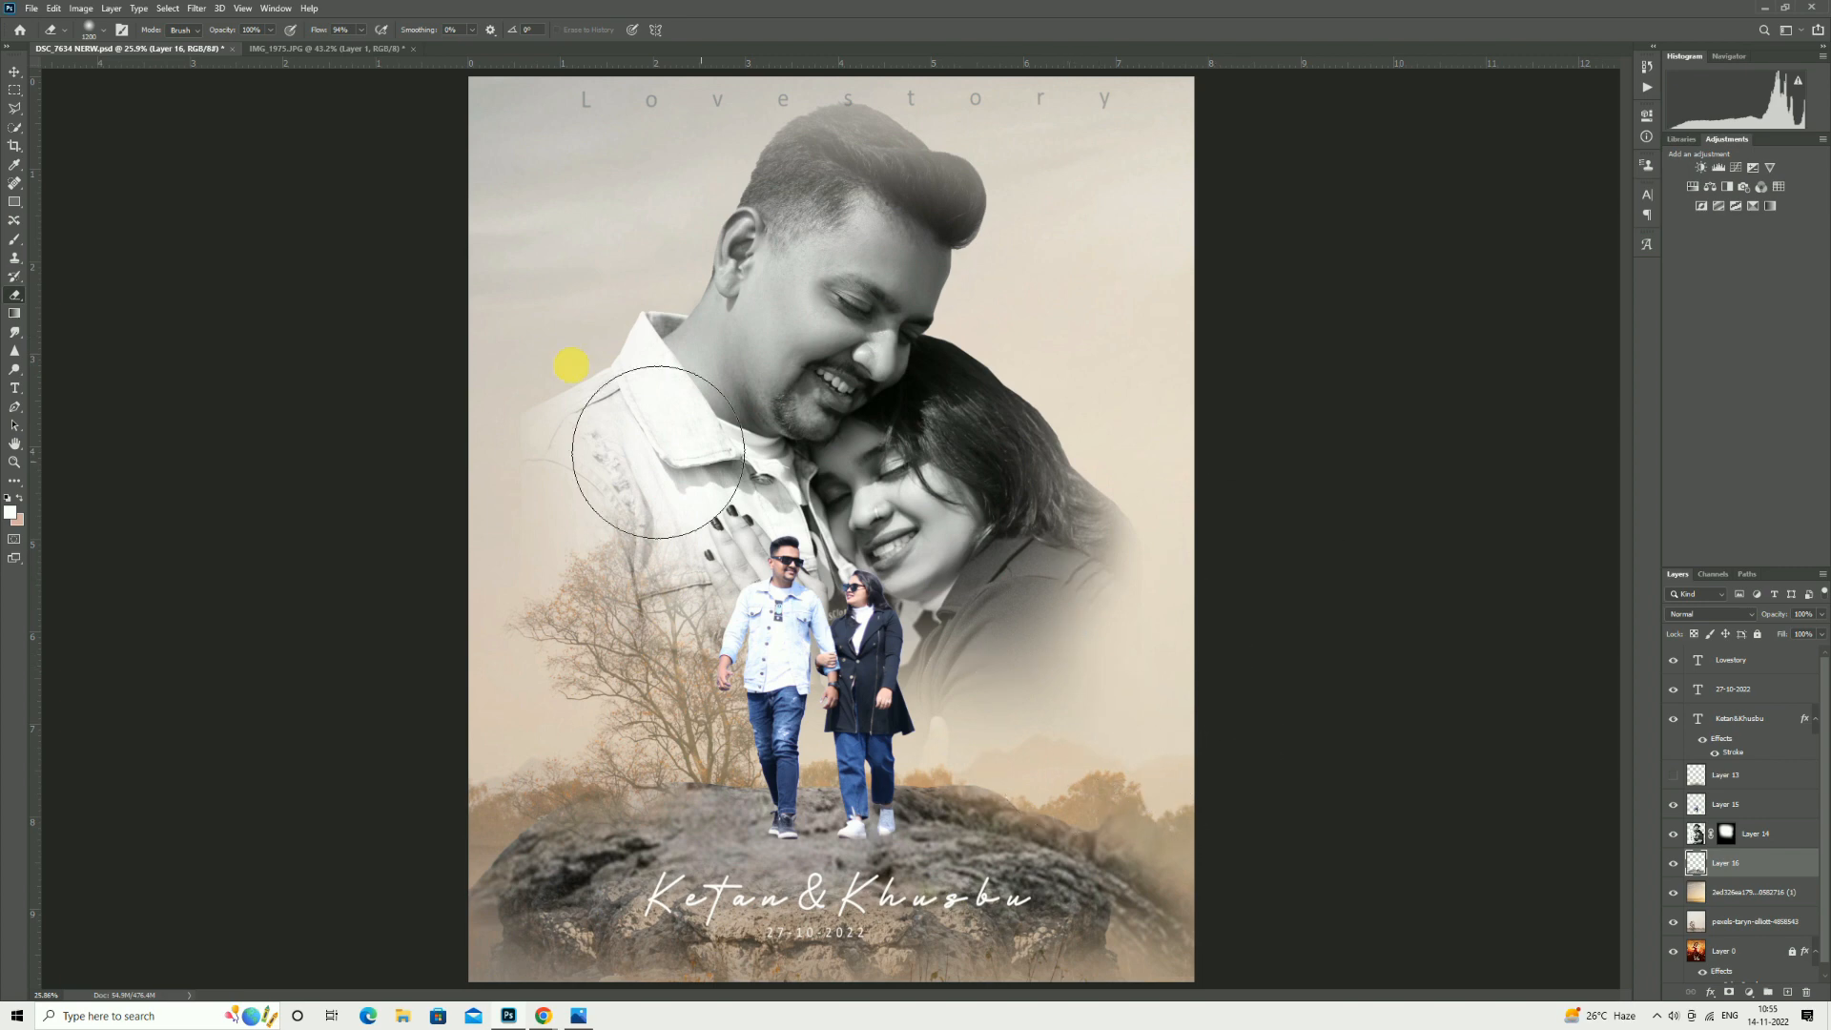
Embed the black-background glow image from the couple folder on drive D directly above the rock layer, and commit its placement.
click(1752, 666)
click(1723, 867)
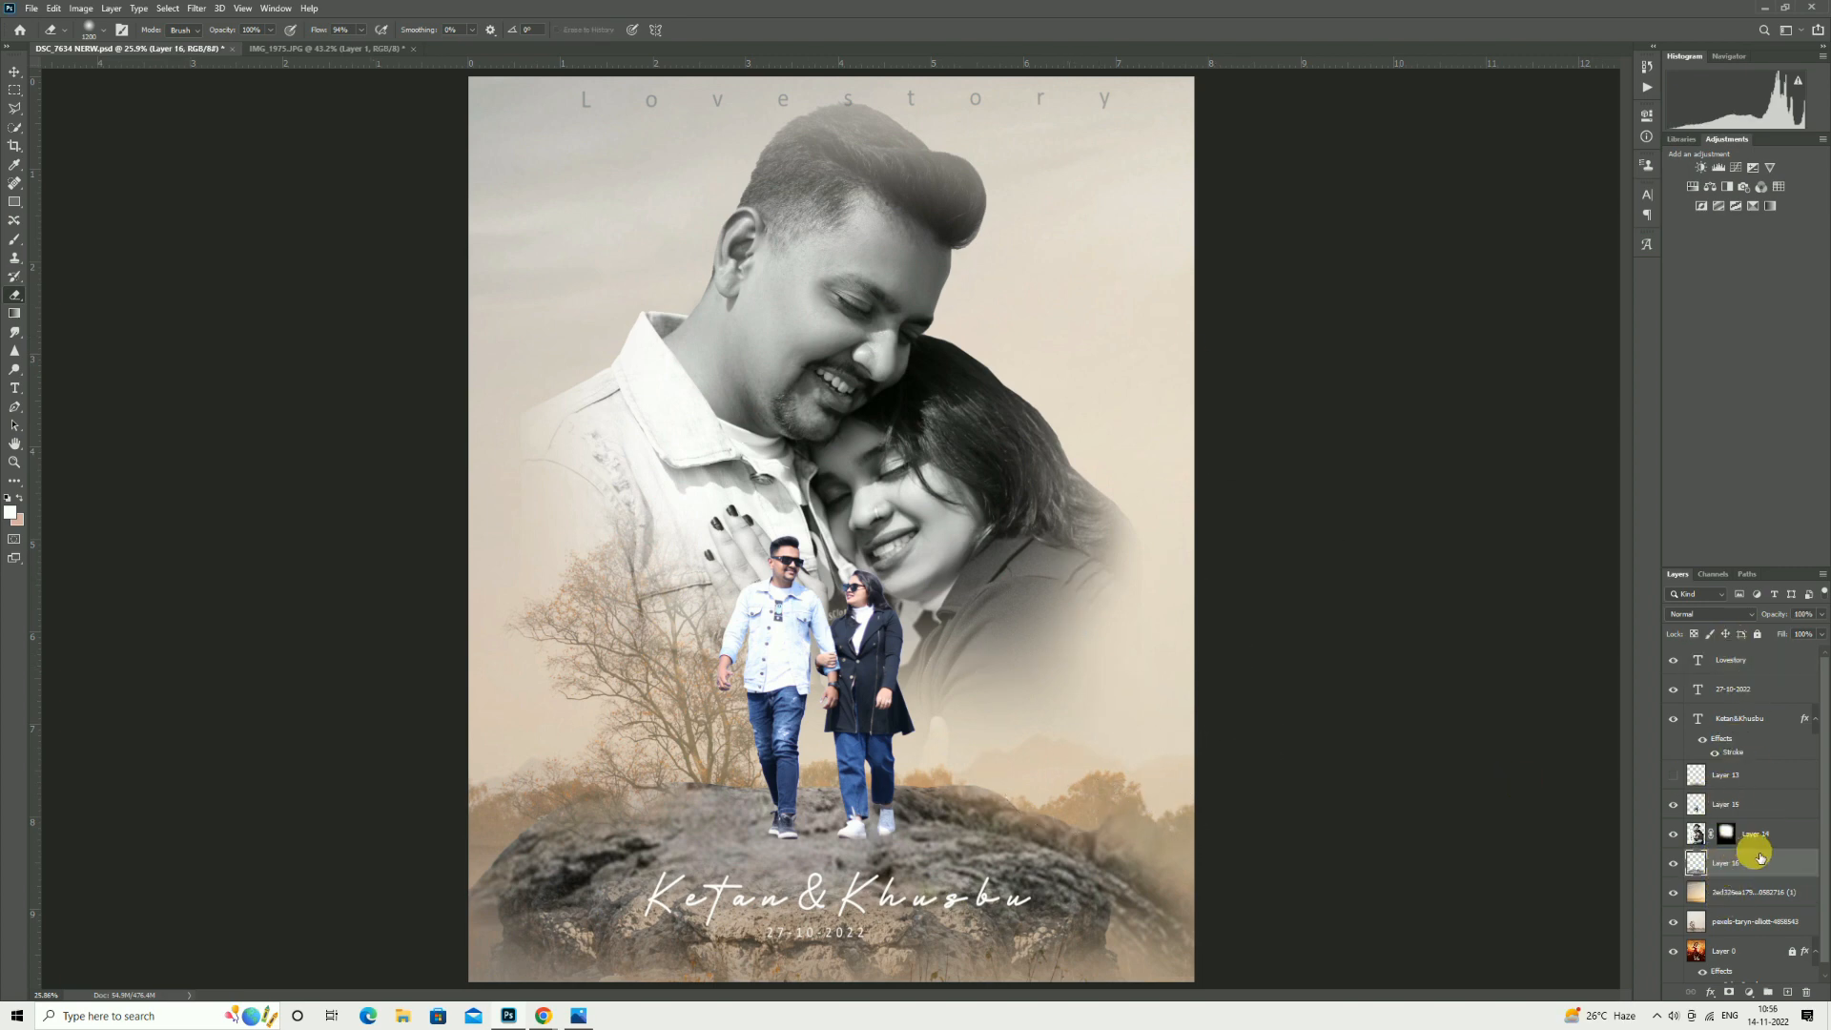
click(31, 8)
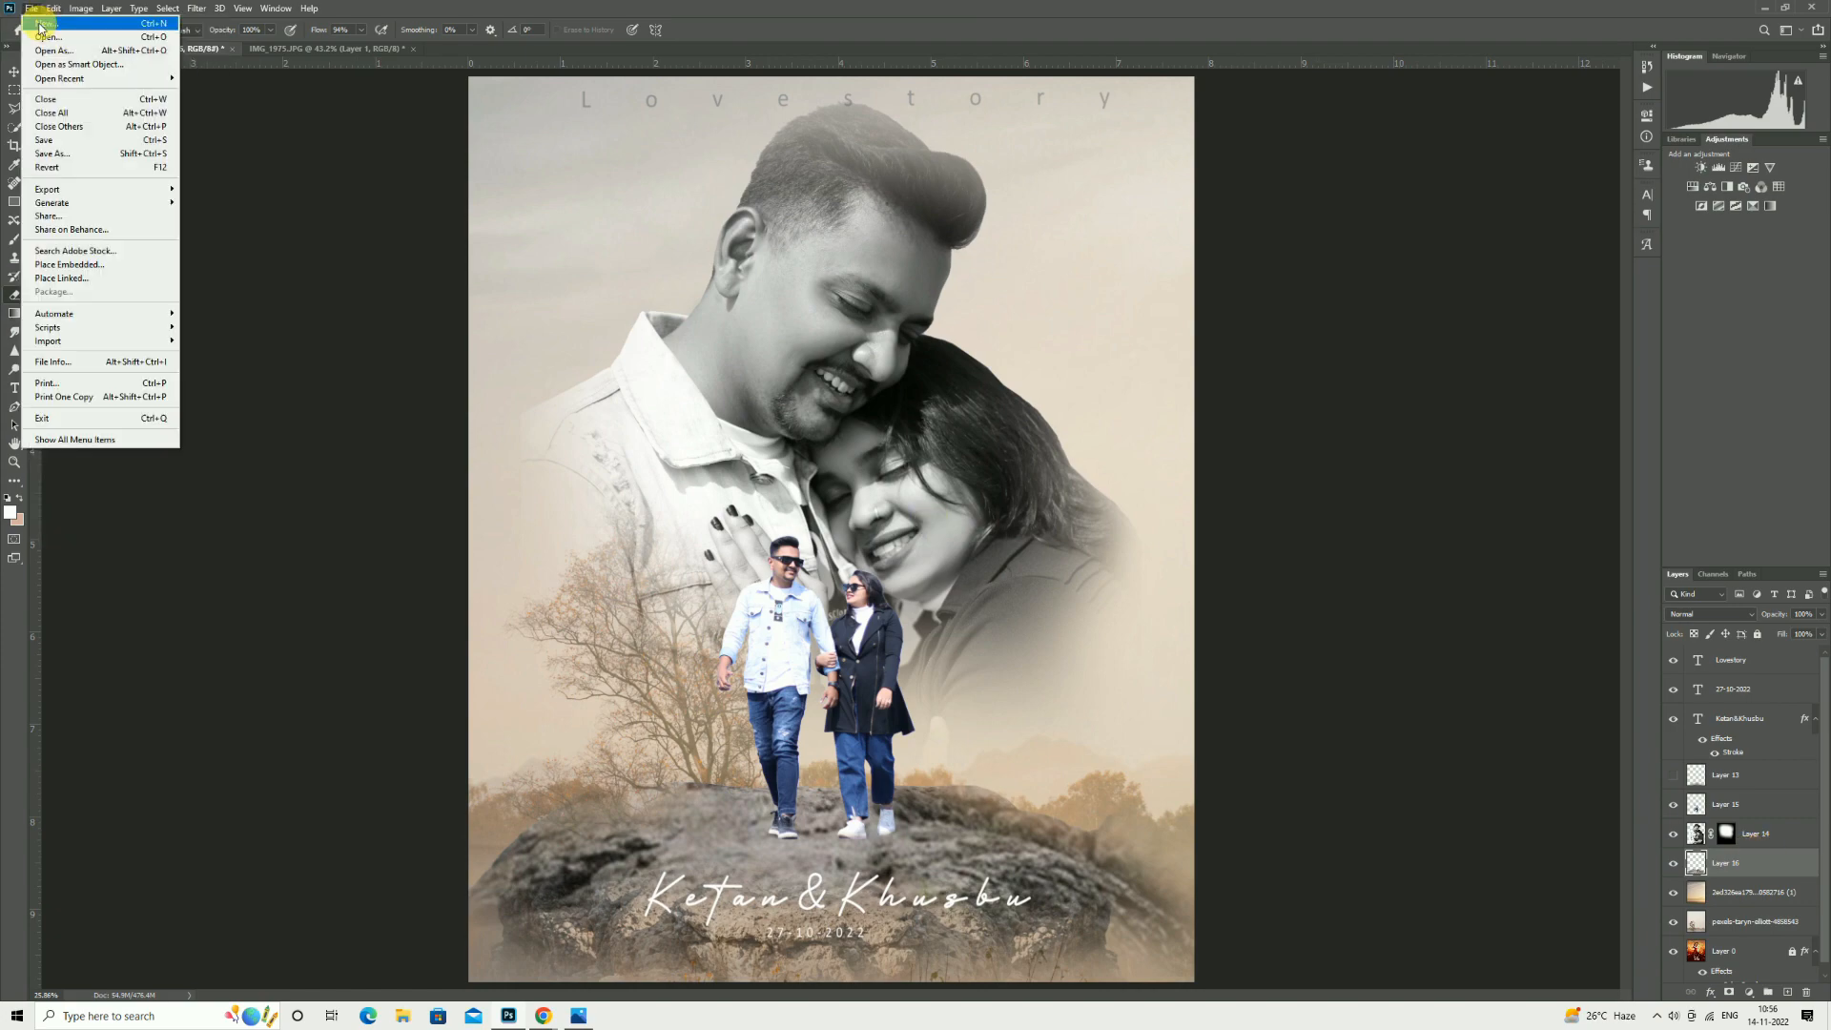
click(112, 261)
scroll(164, 191, down, 10)
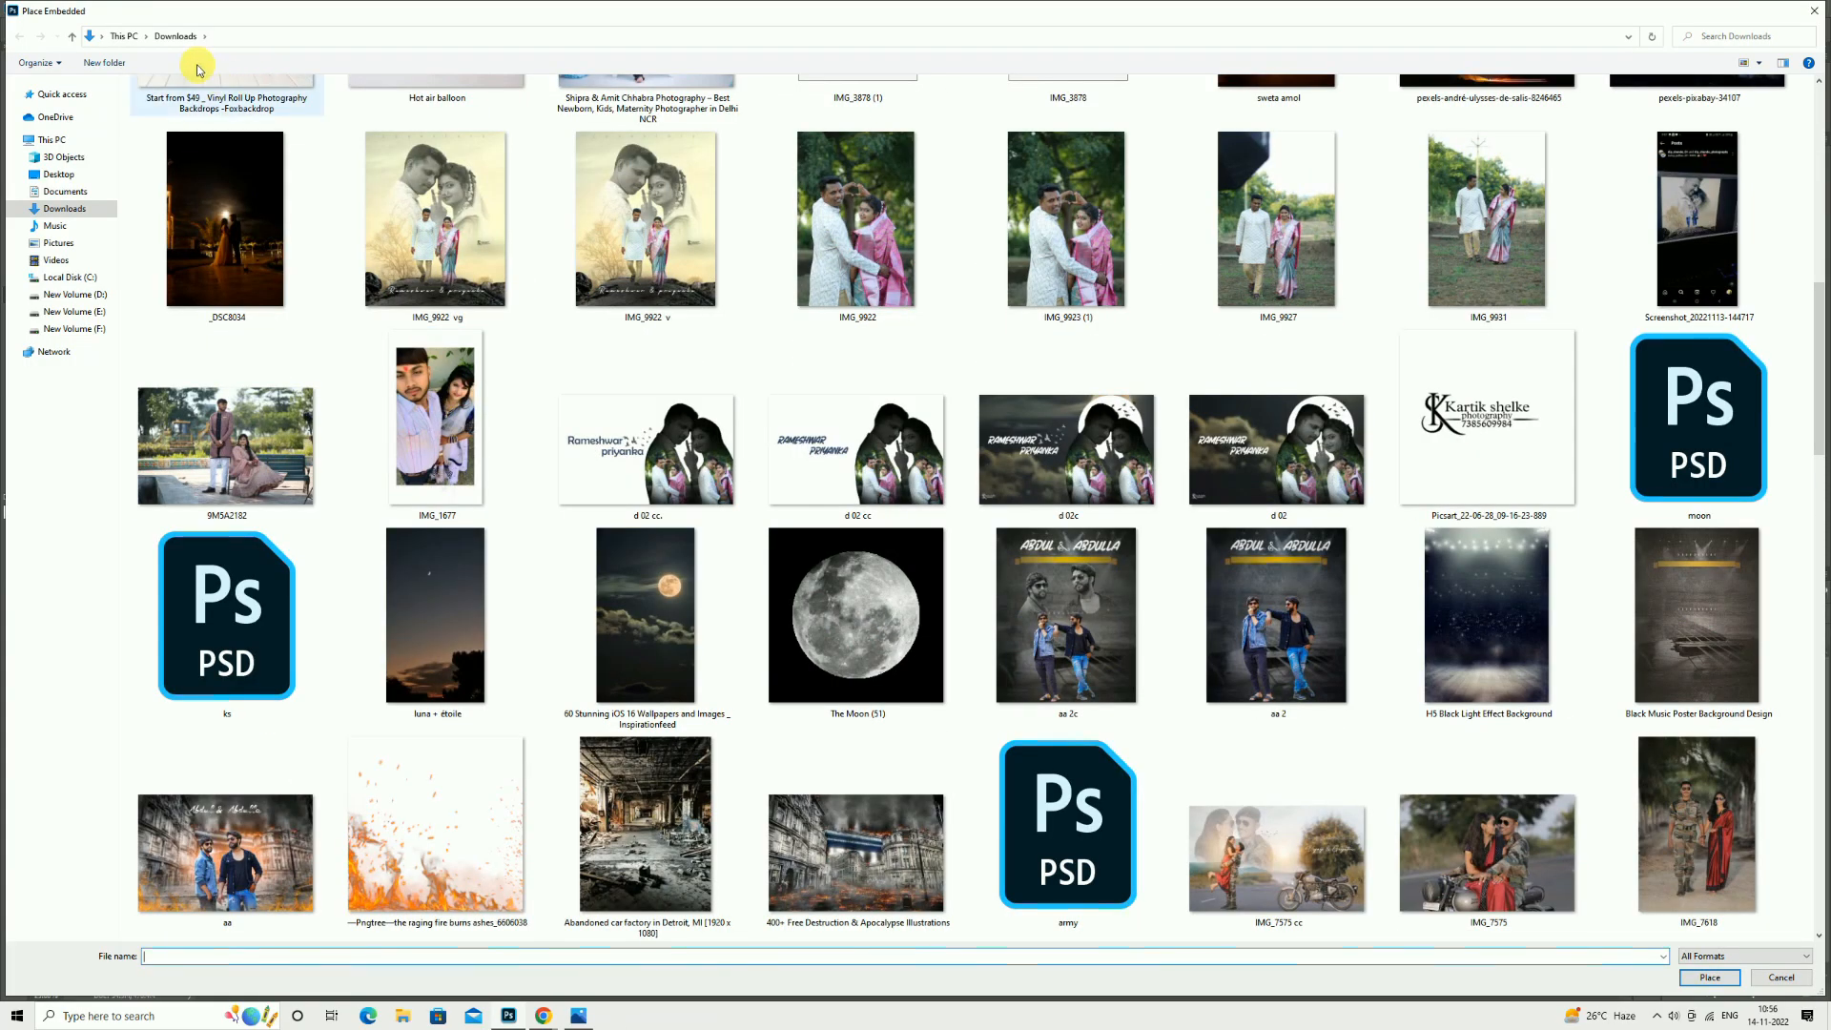
click(103, 295)
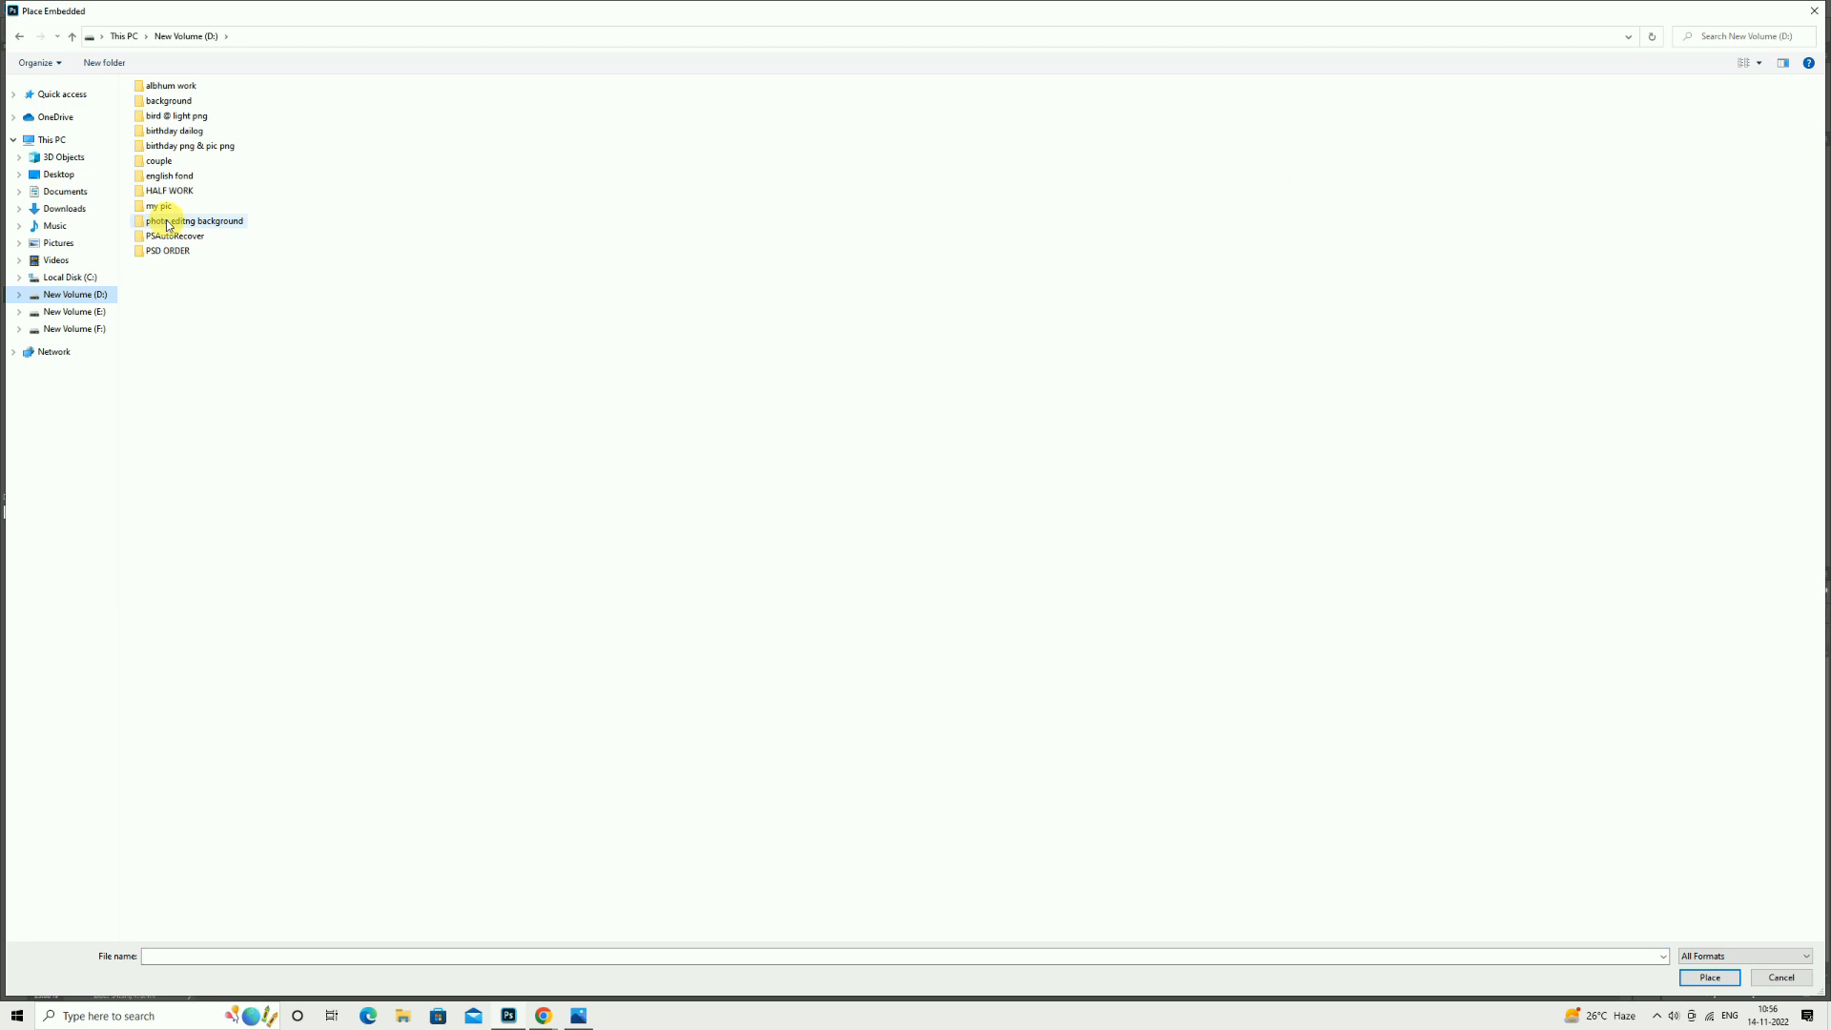
double_click(167, 159)
double_click(1478, 573)
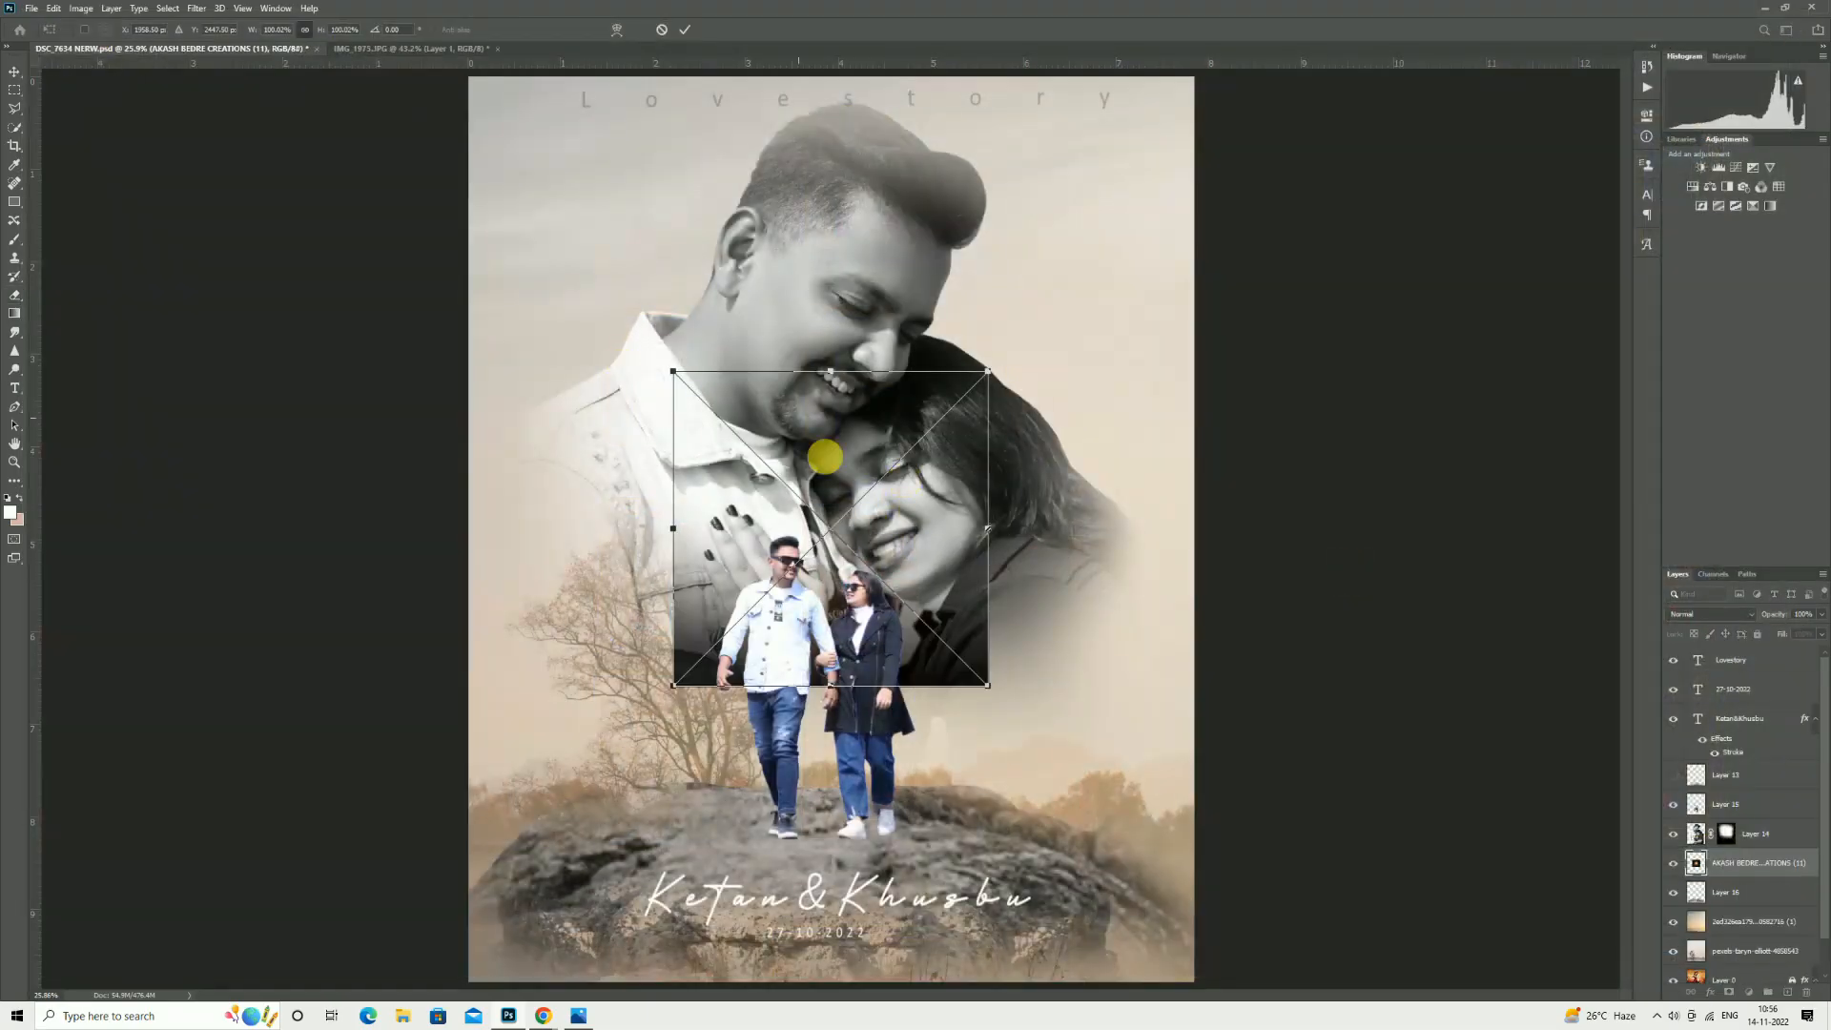
drag(923, 483, 915, 461)
click(682, 28)
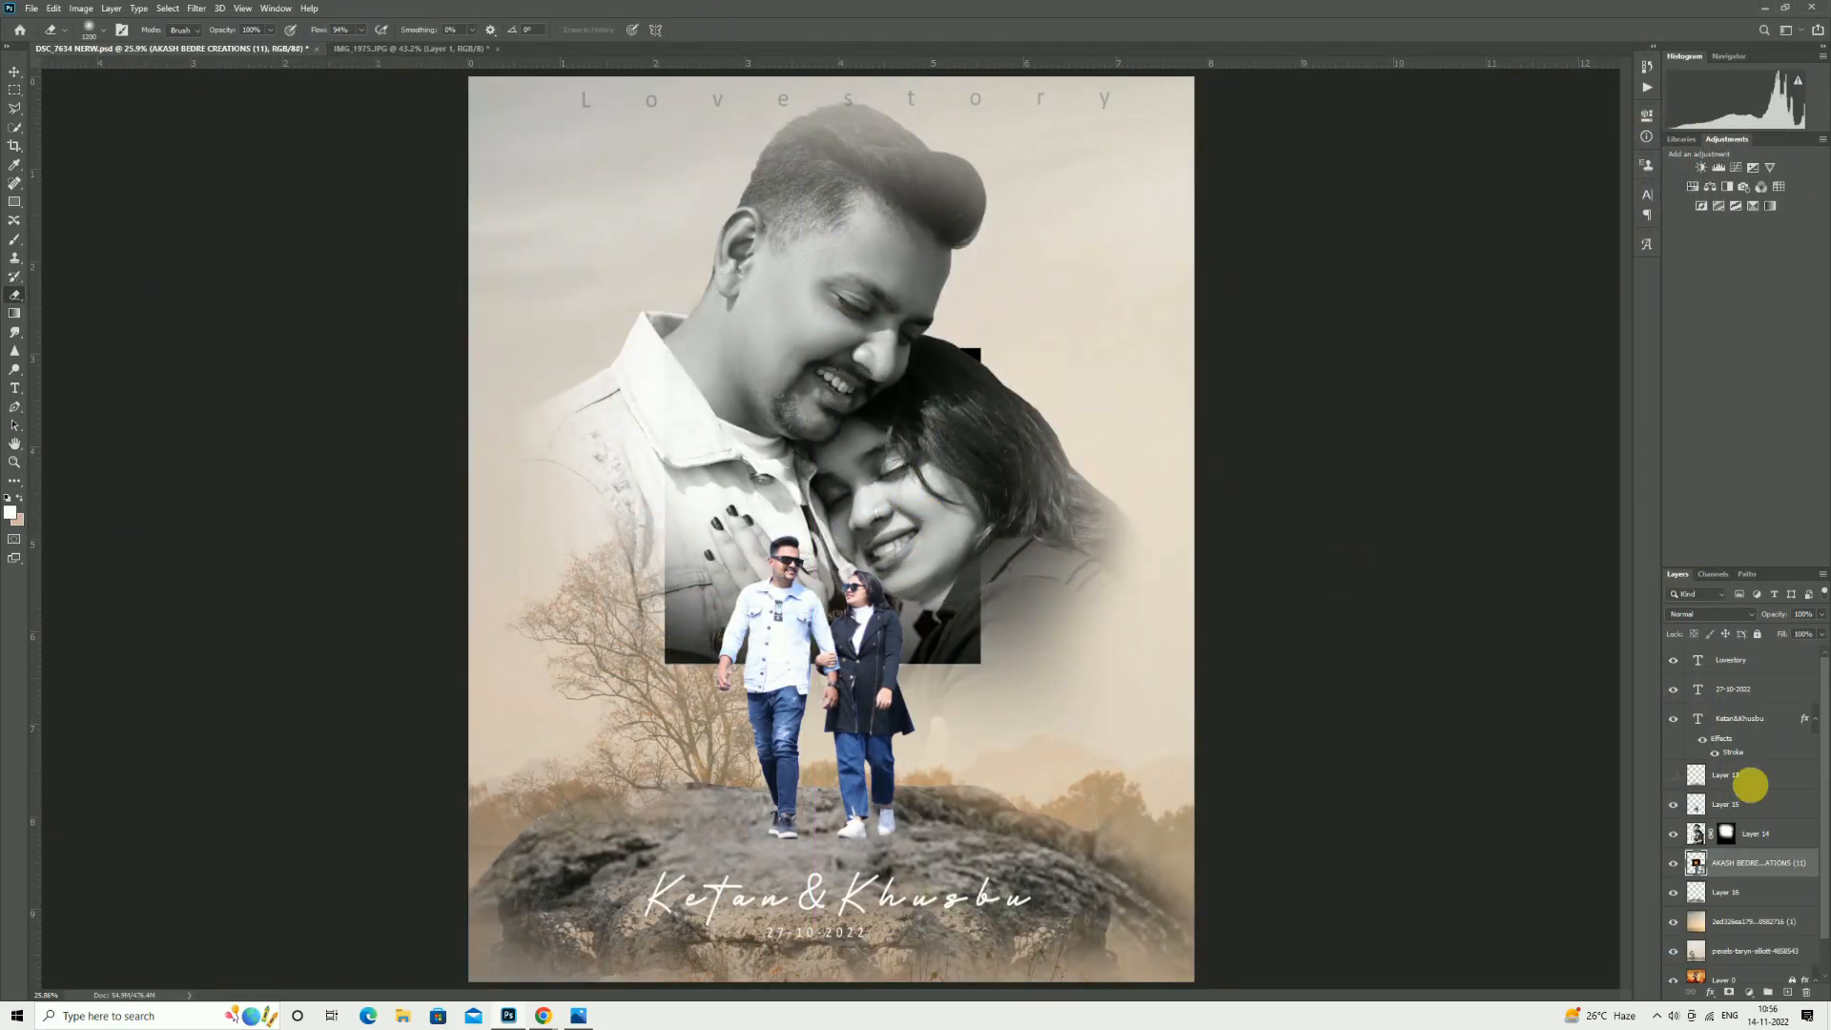
Set the glow layer's blend mode to Screen and reorder it directly above the black-and-white close-up layer.
click(1697, 618)
click(1693, 699)
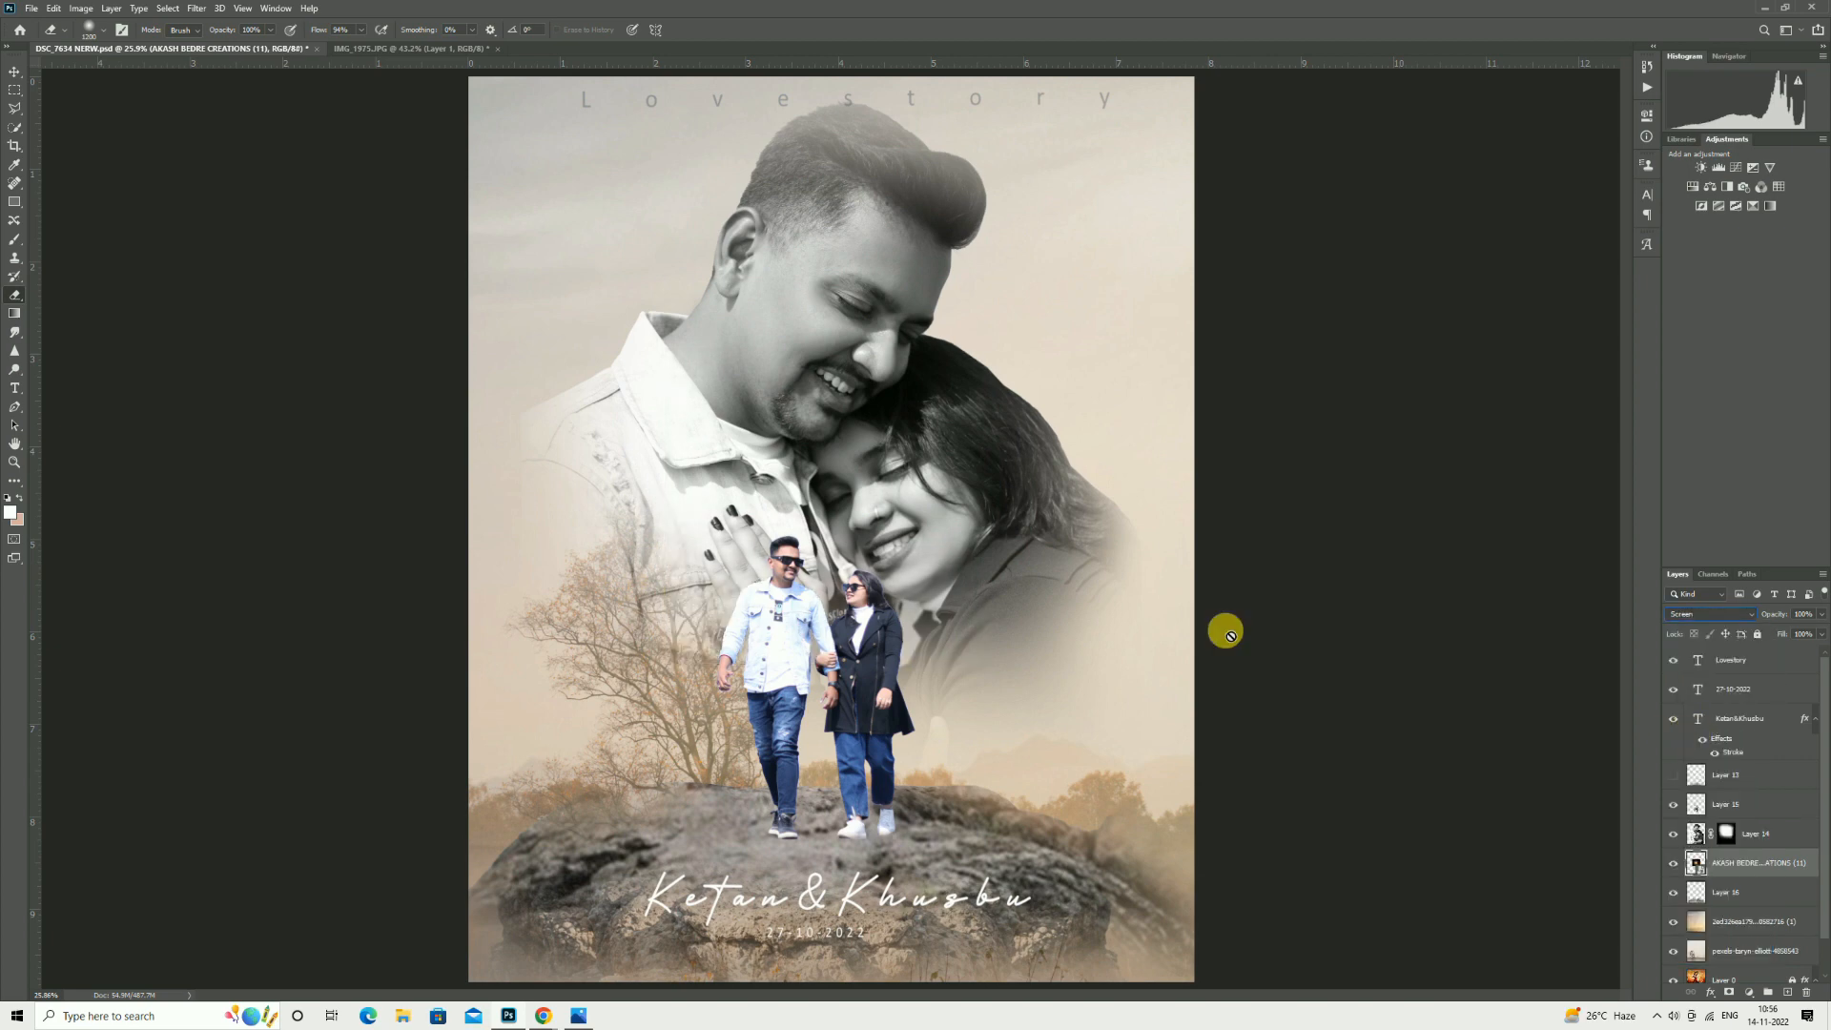
click(15, 71)
drag(1781, 878, 1766, 822)
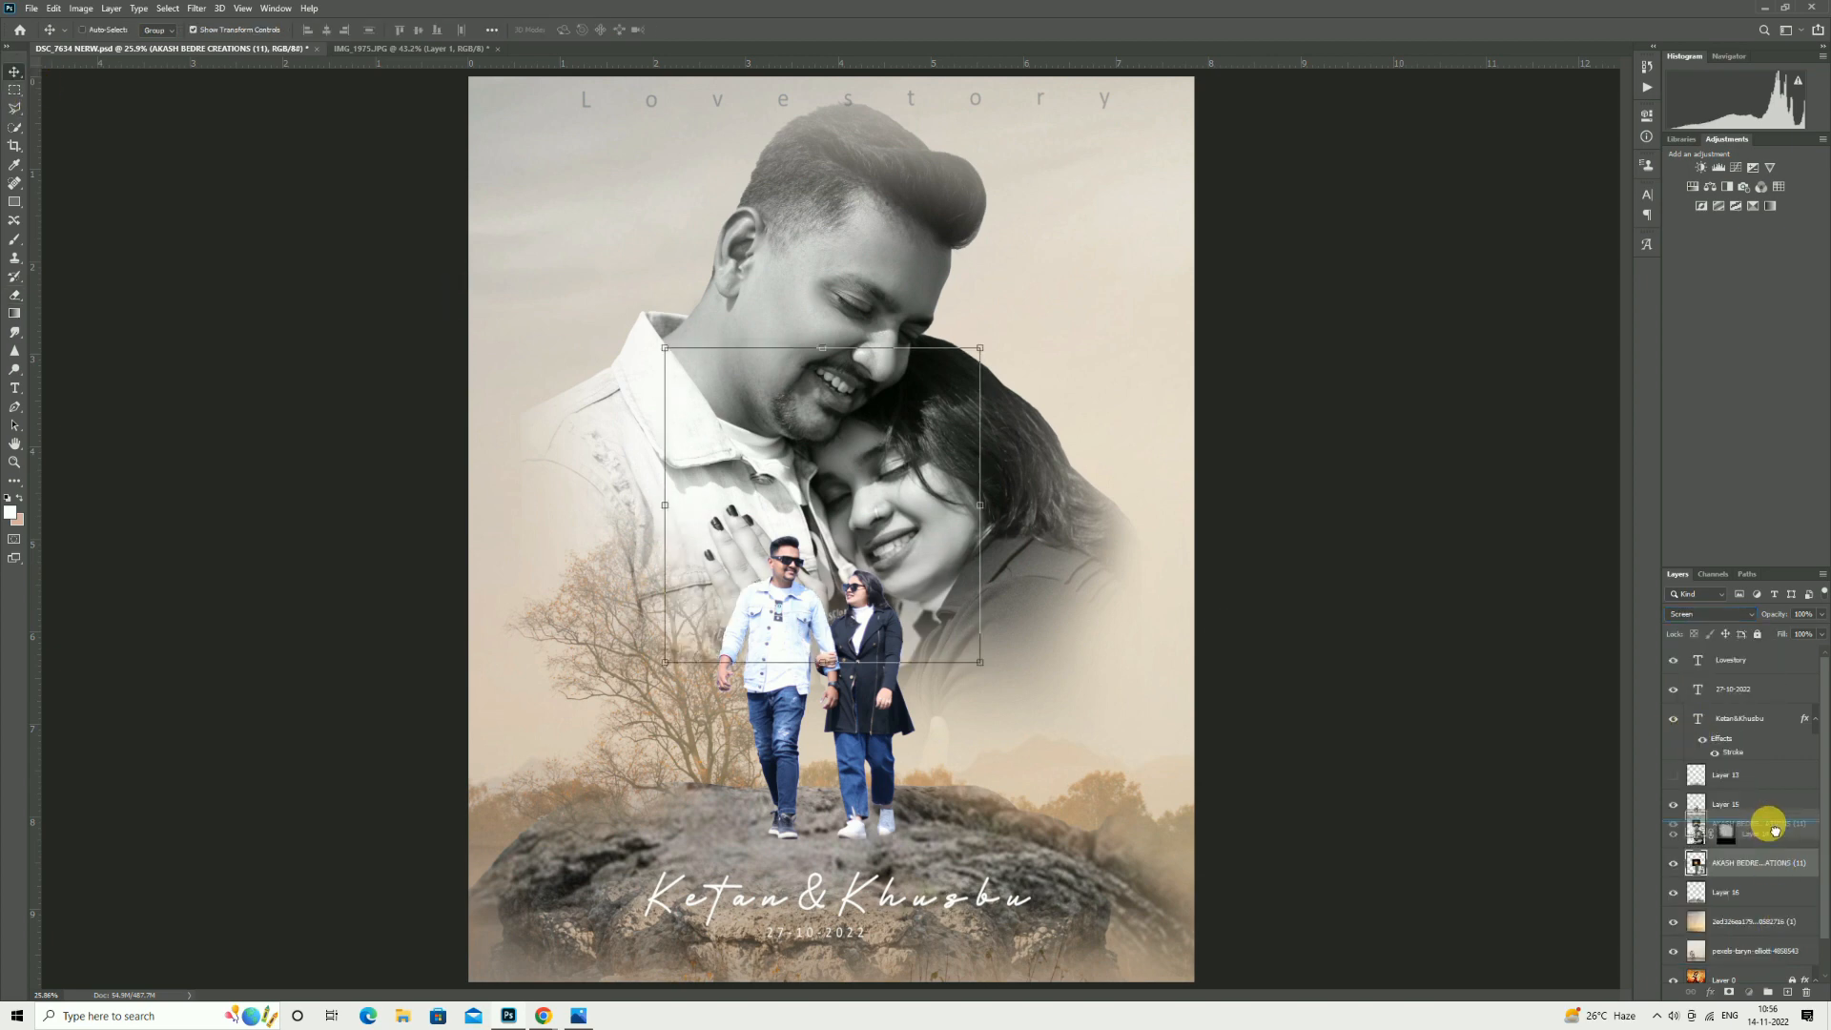
Center the glow behind the walking couple, enlarge it to about 175%, and commit the transformation.
drag(855, 534, 863, 649)
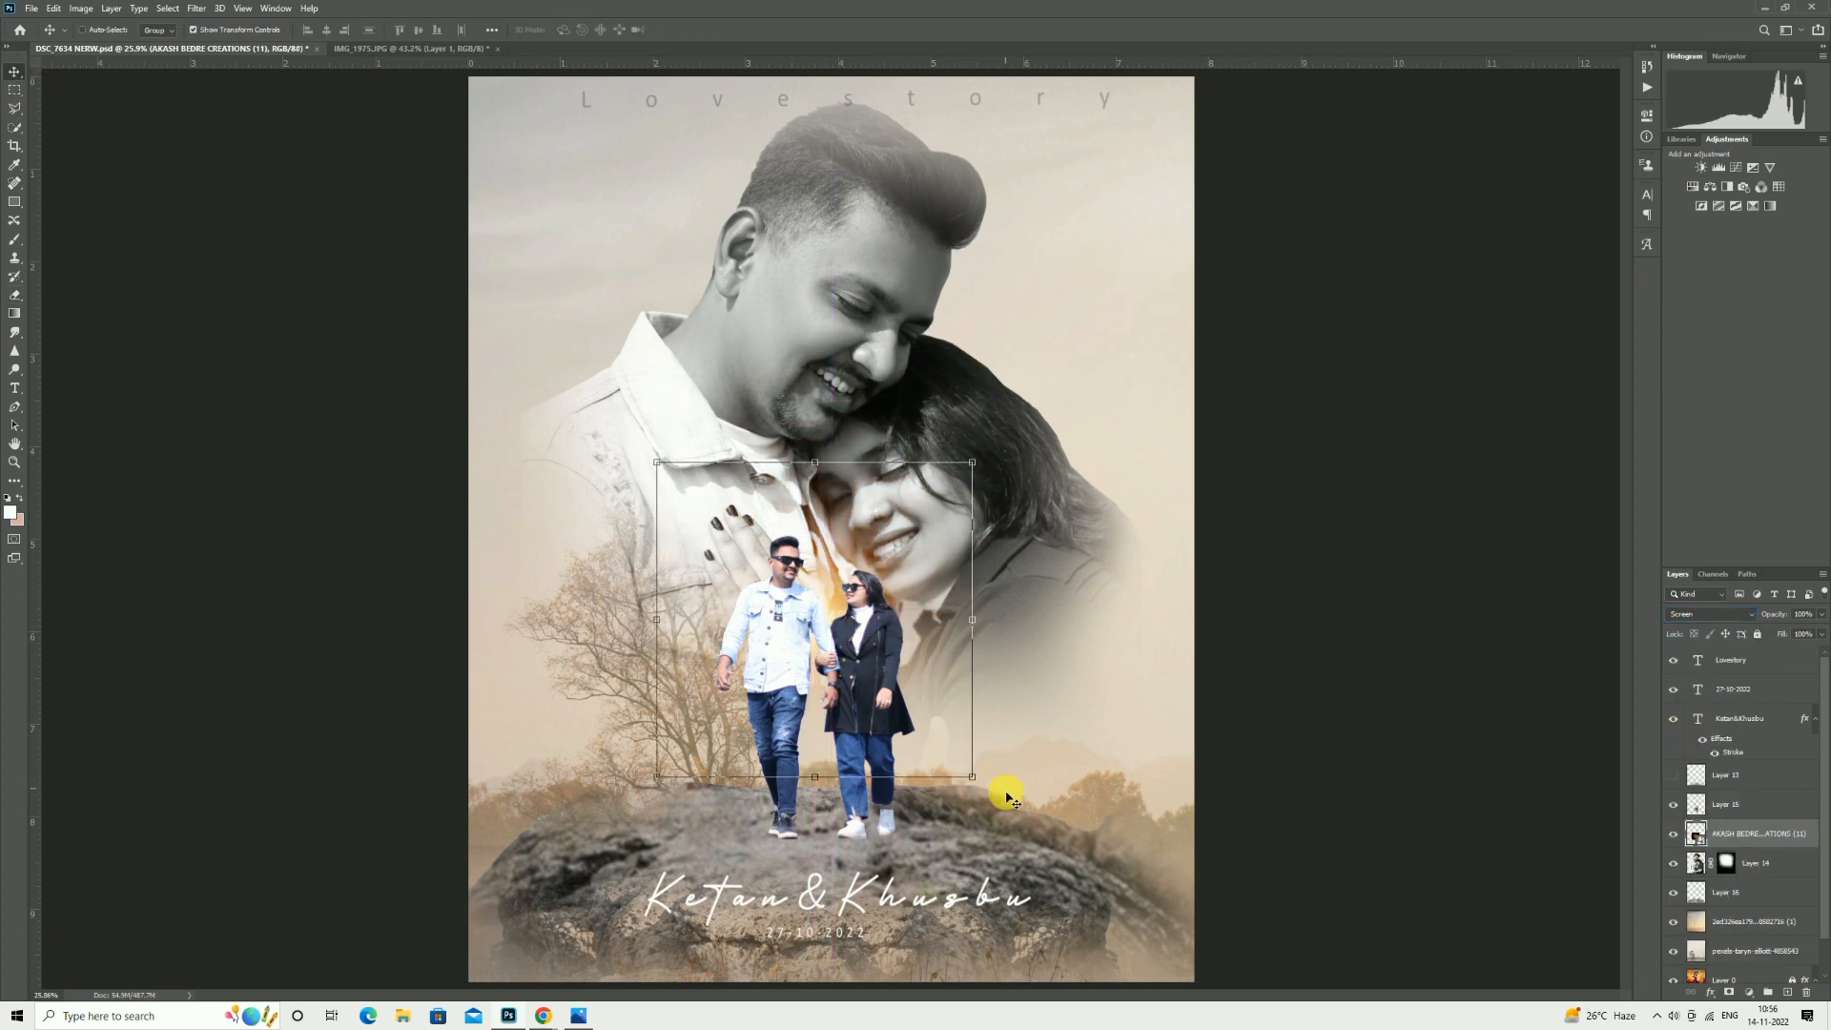
drag(971, 777, 1263, 964)
drag(1045, 755, 923, 660)
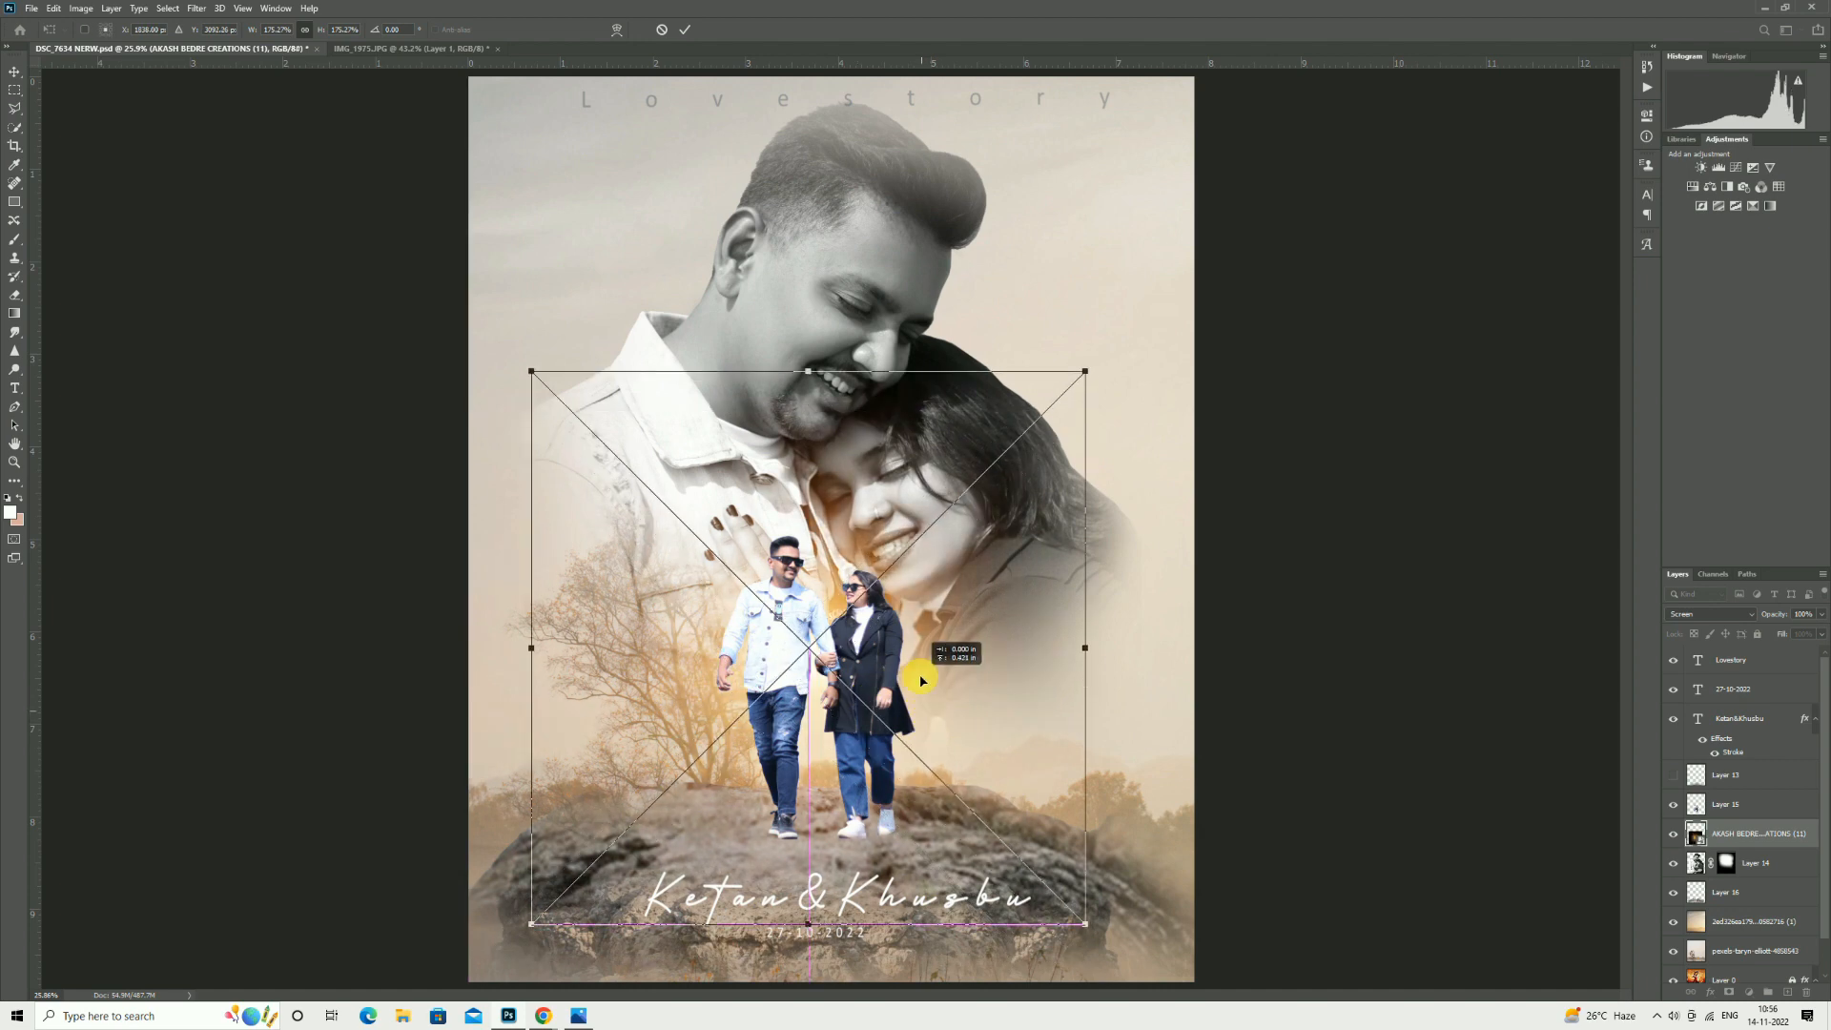
click(684, 30)
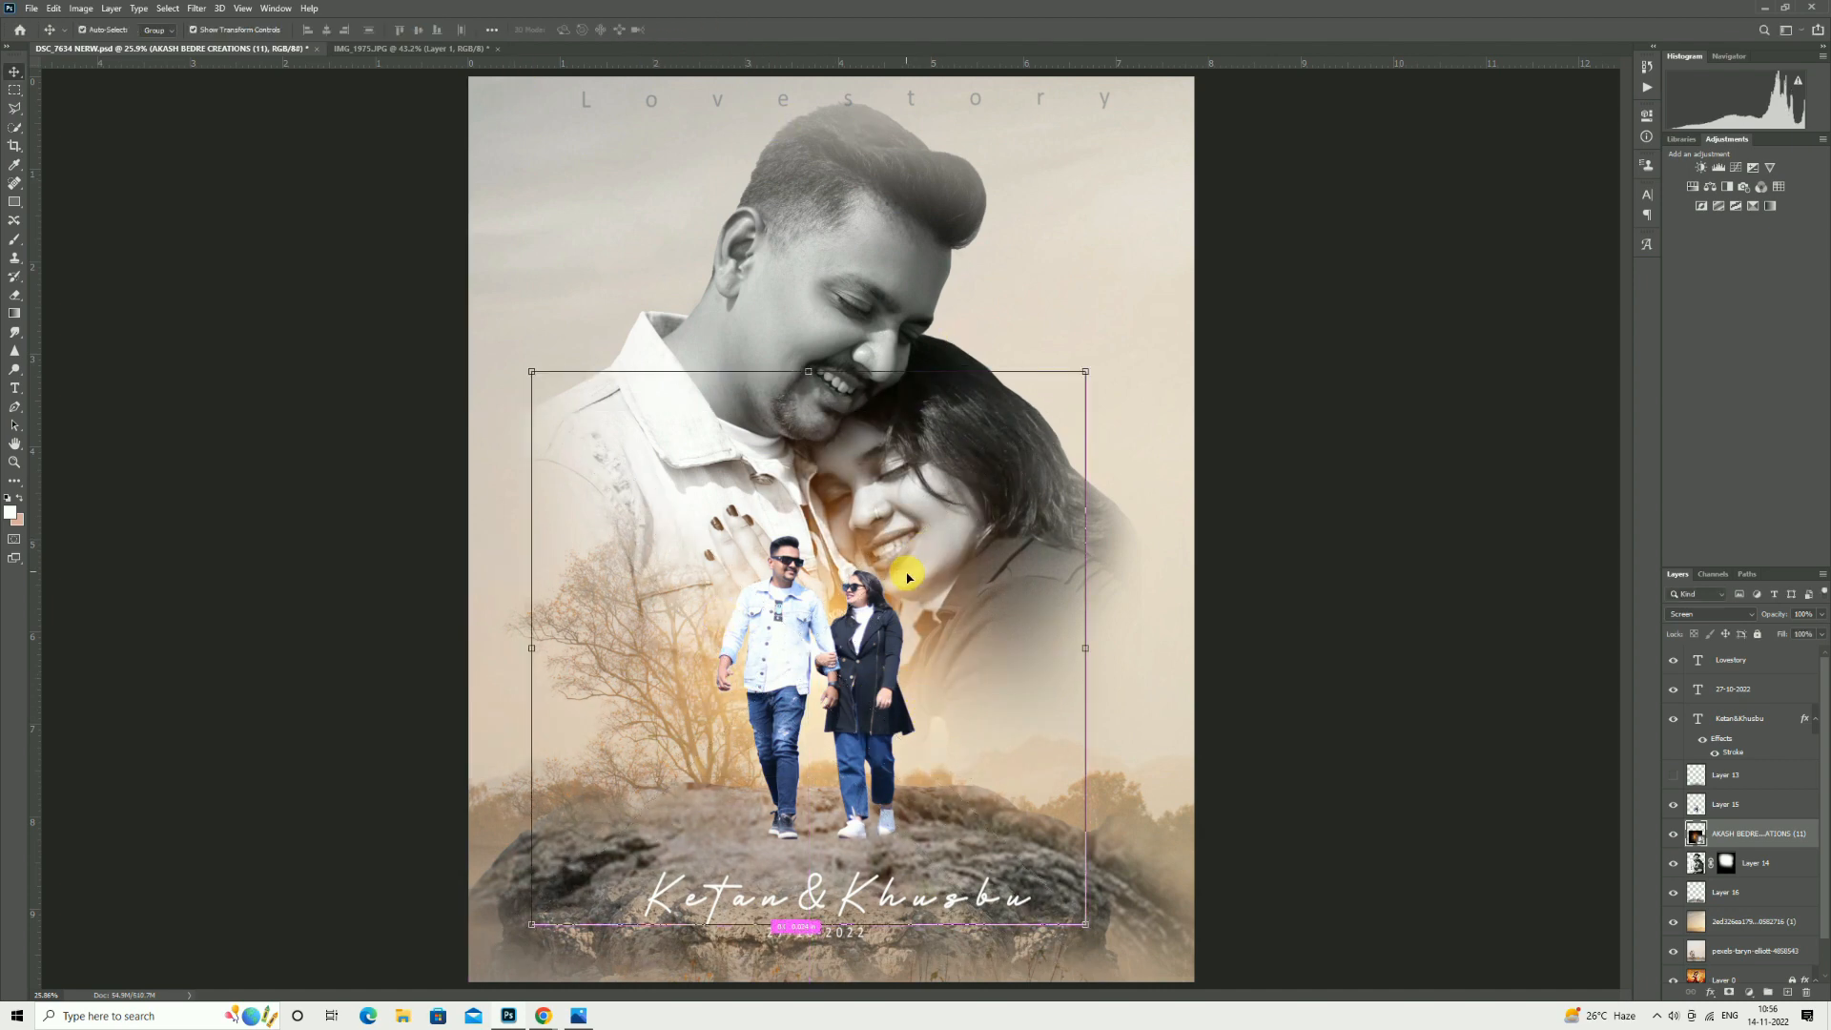
Duplicate the glow layer and place the copy over the poster's left edge beside the bare tree.
drag(908, 576, 577, 688)
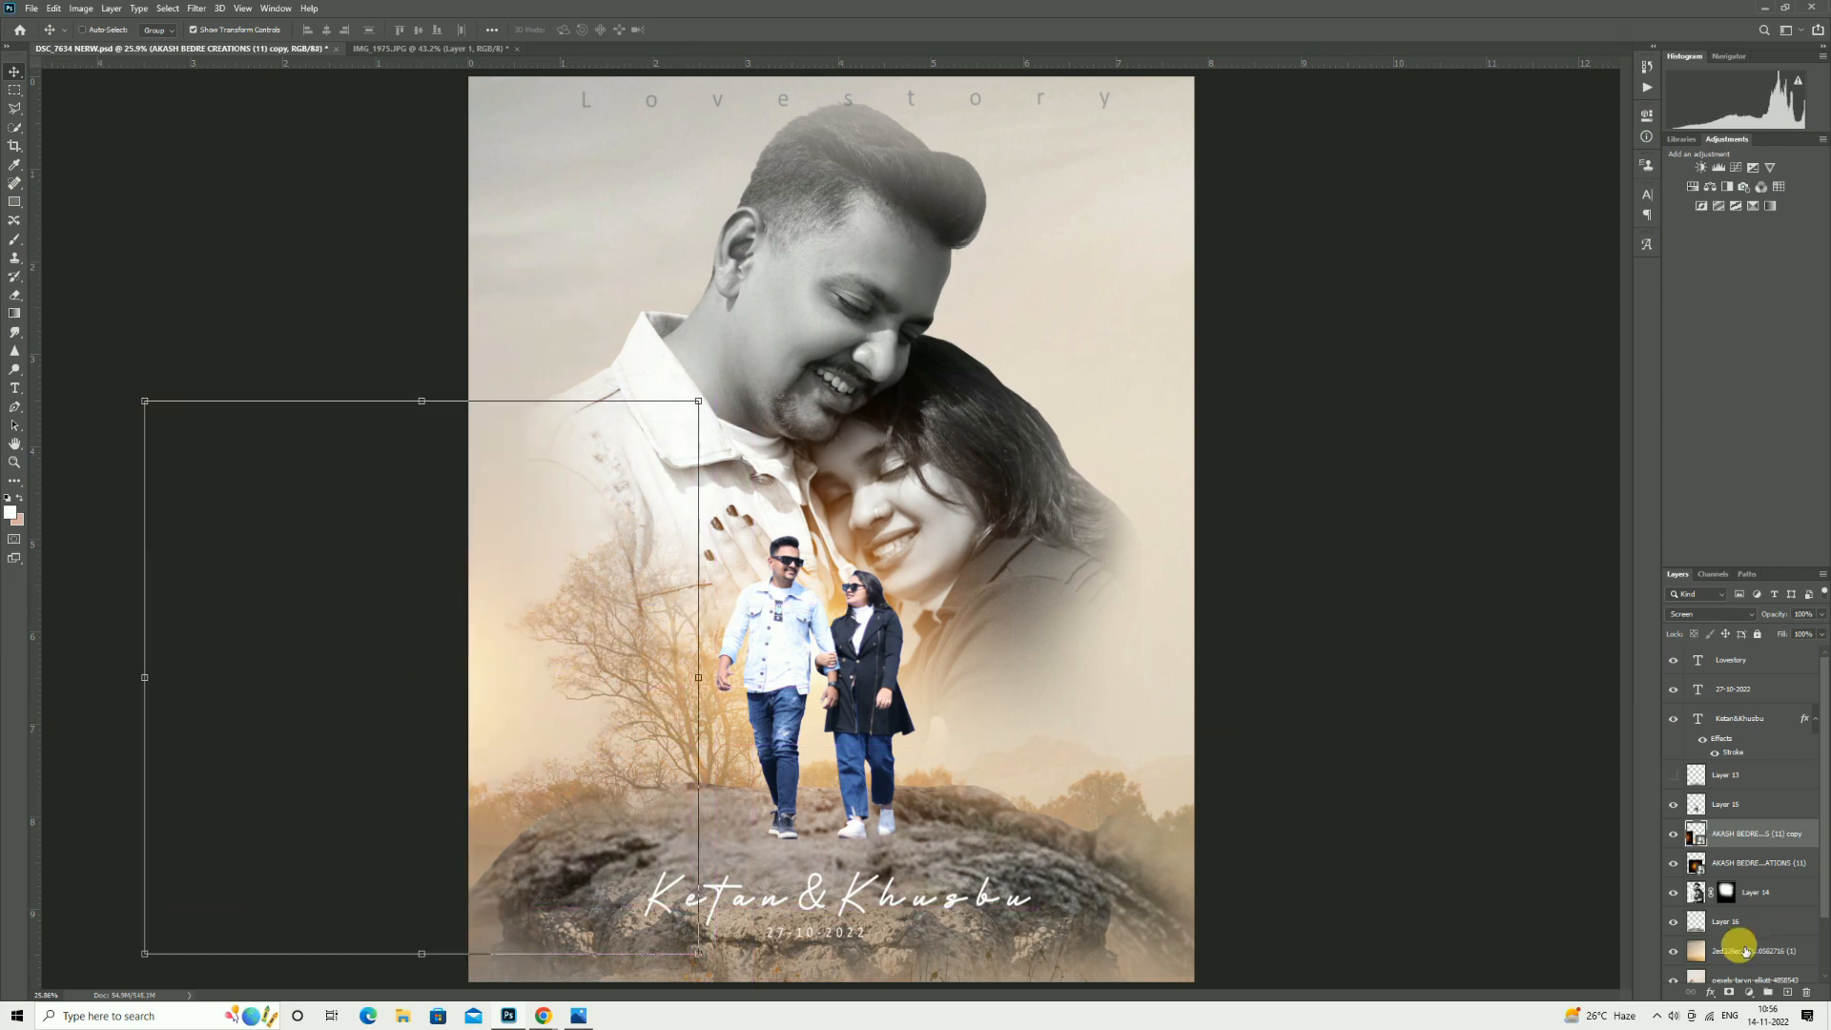
Slightly lower the opacity of the original glow layer behind the walking couple.
click(1734, 866)
drag(1775, 616, 1765, 620)
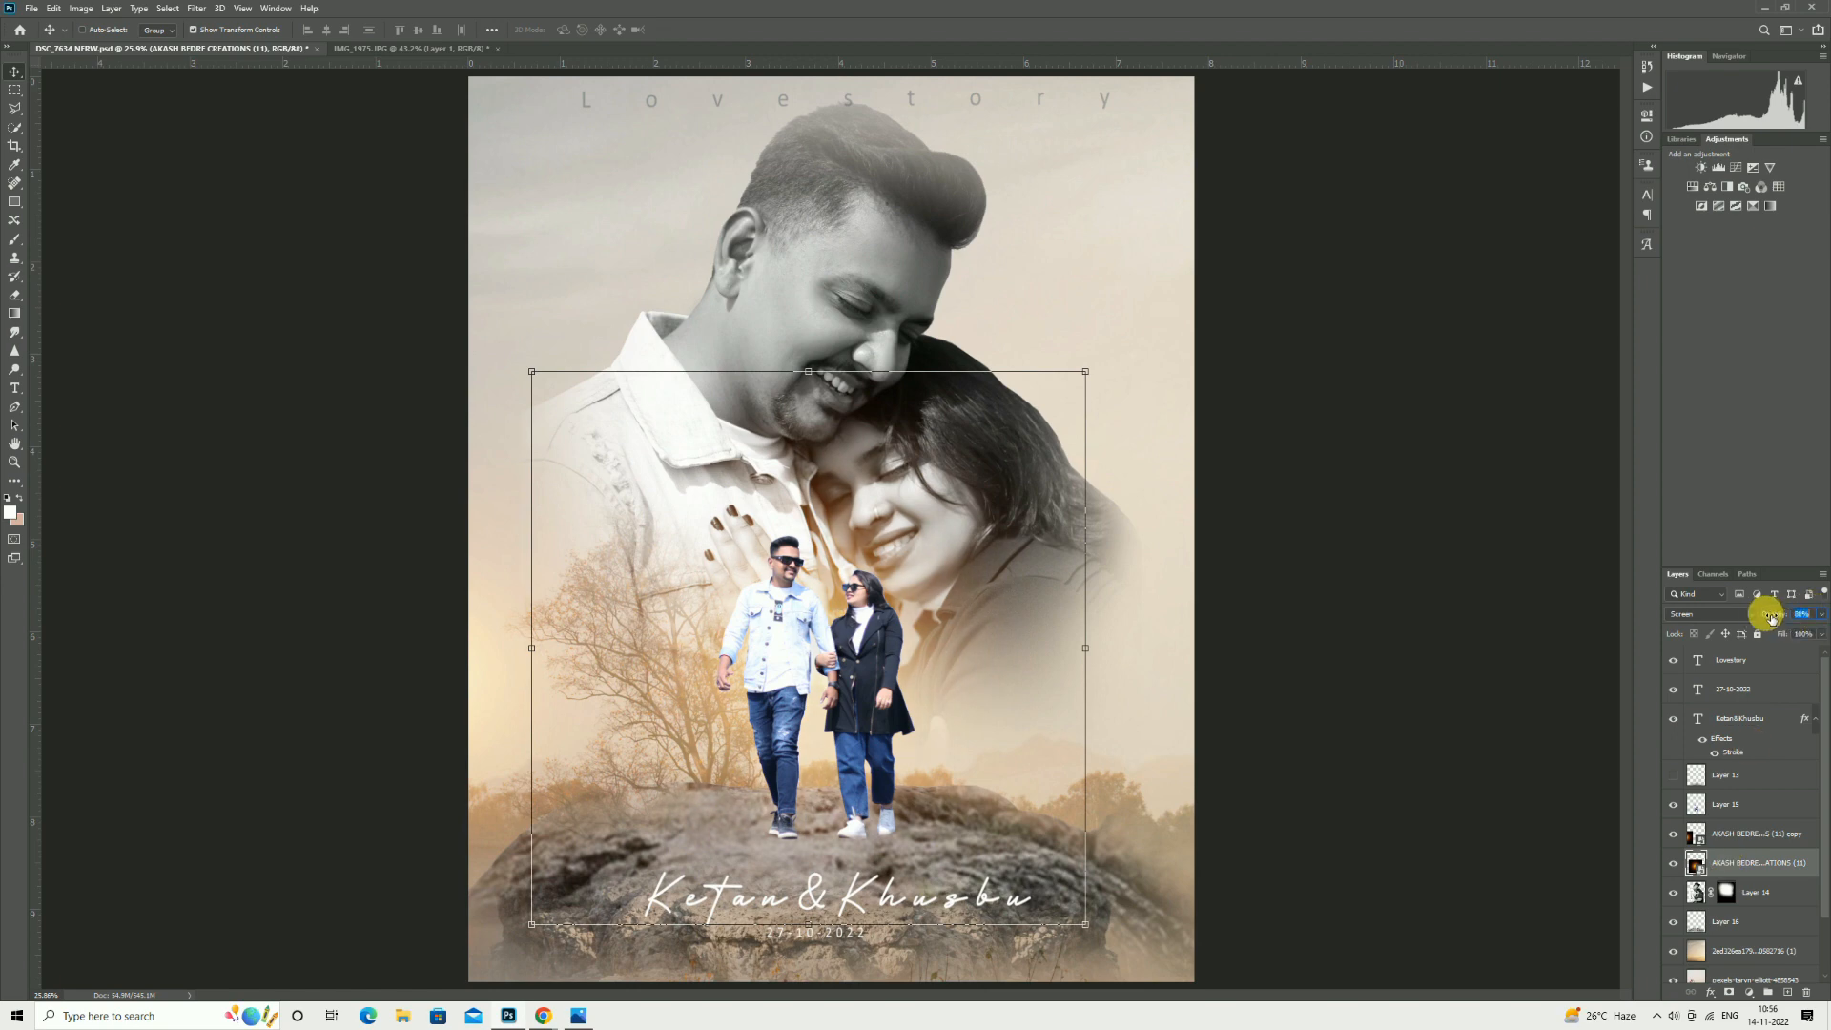
Stamp all visible layers into a new layer above the Lovestory text, and set its Camera Raw Clarity to +21, Blacks to -12 and Temperature to +16.
click(1760, 669)
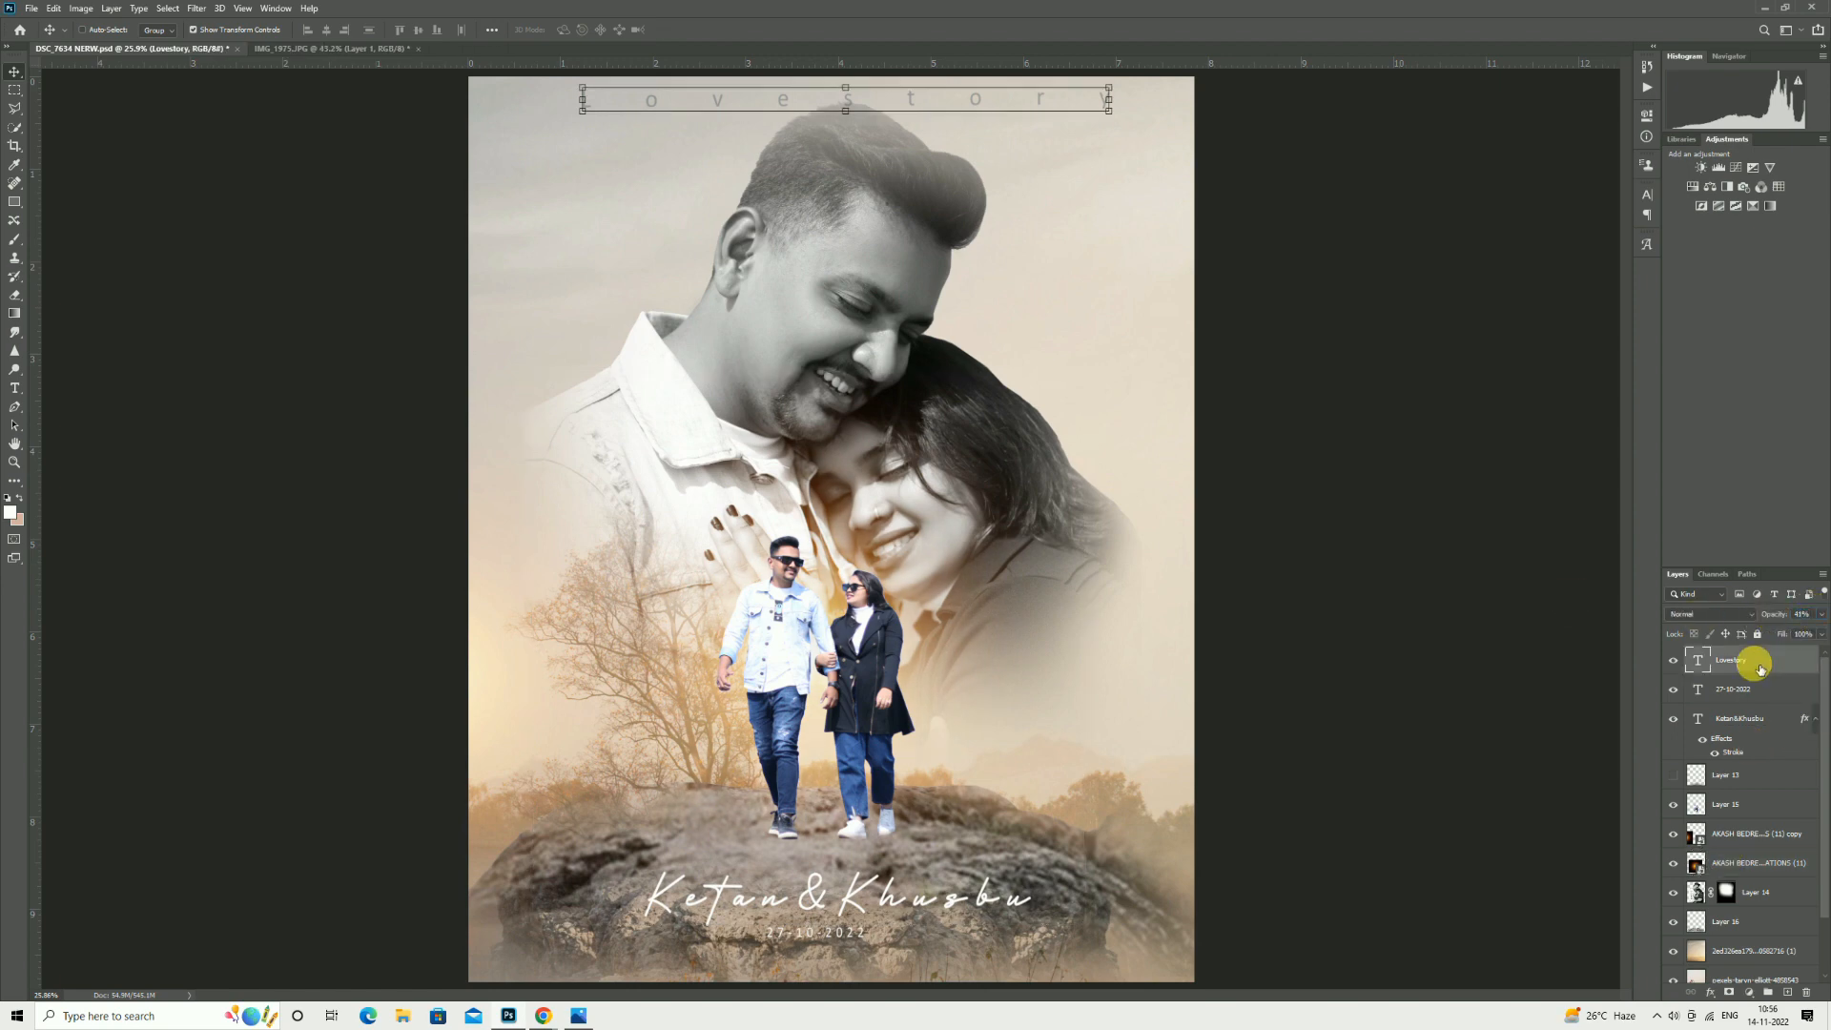
key(ctrl+shift+alt+e)
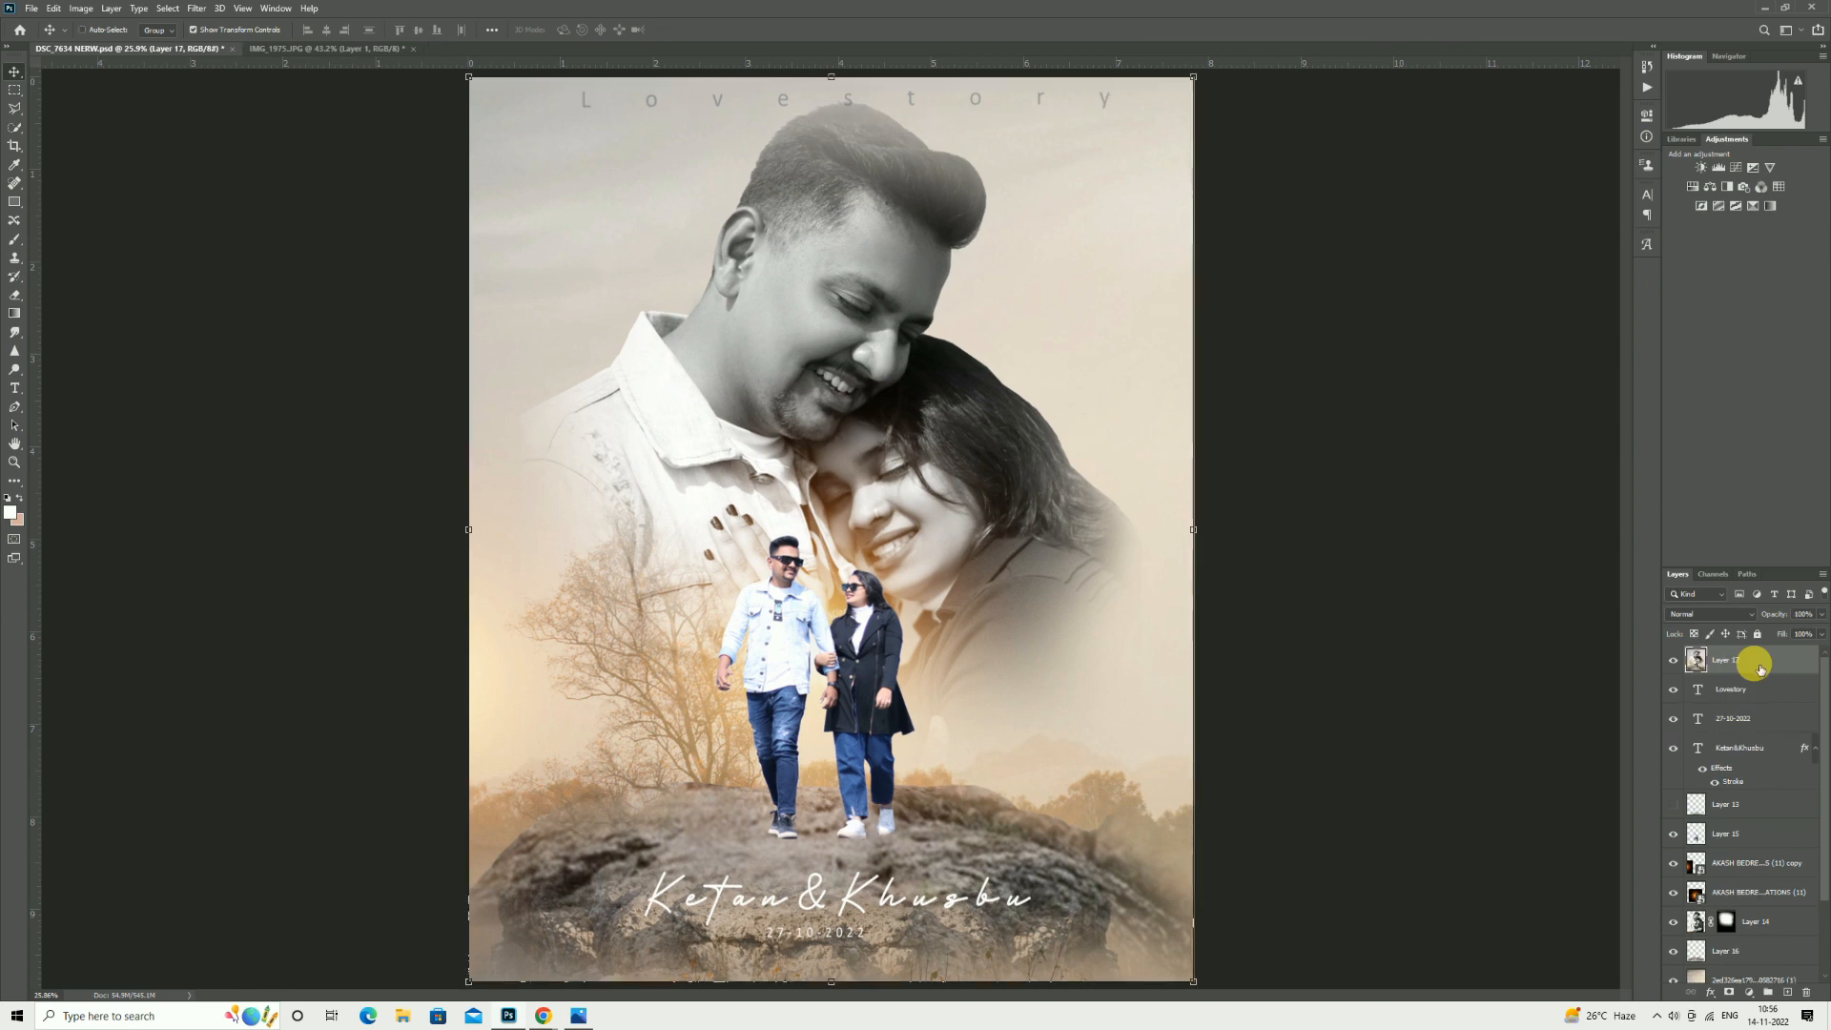
click(196, 8)
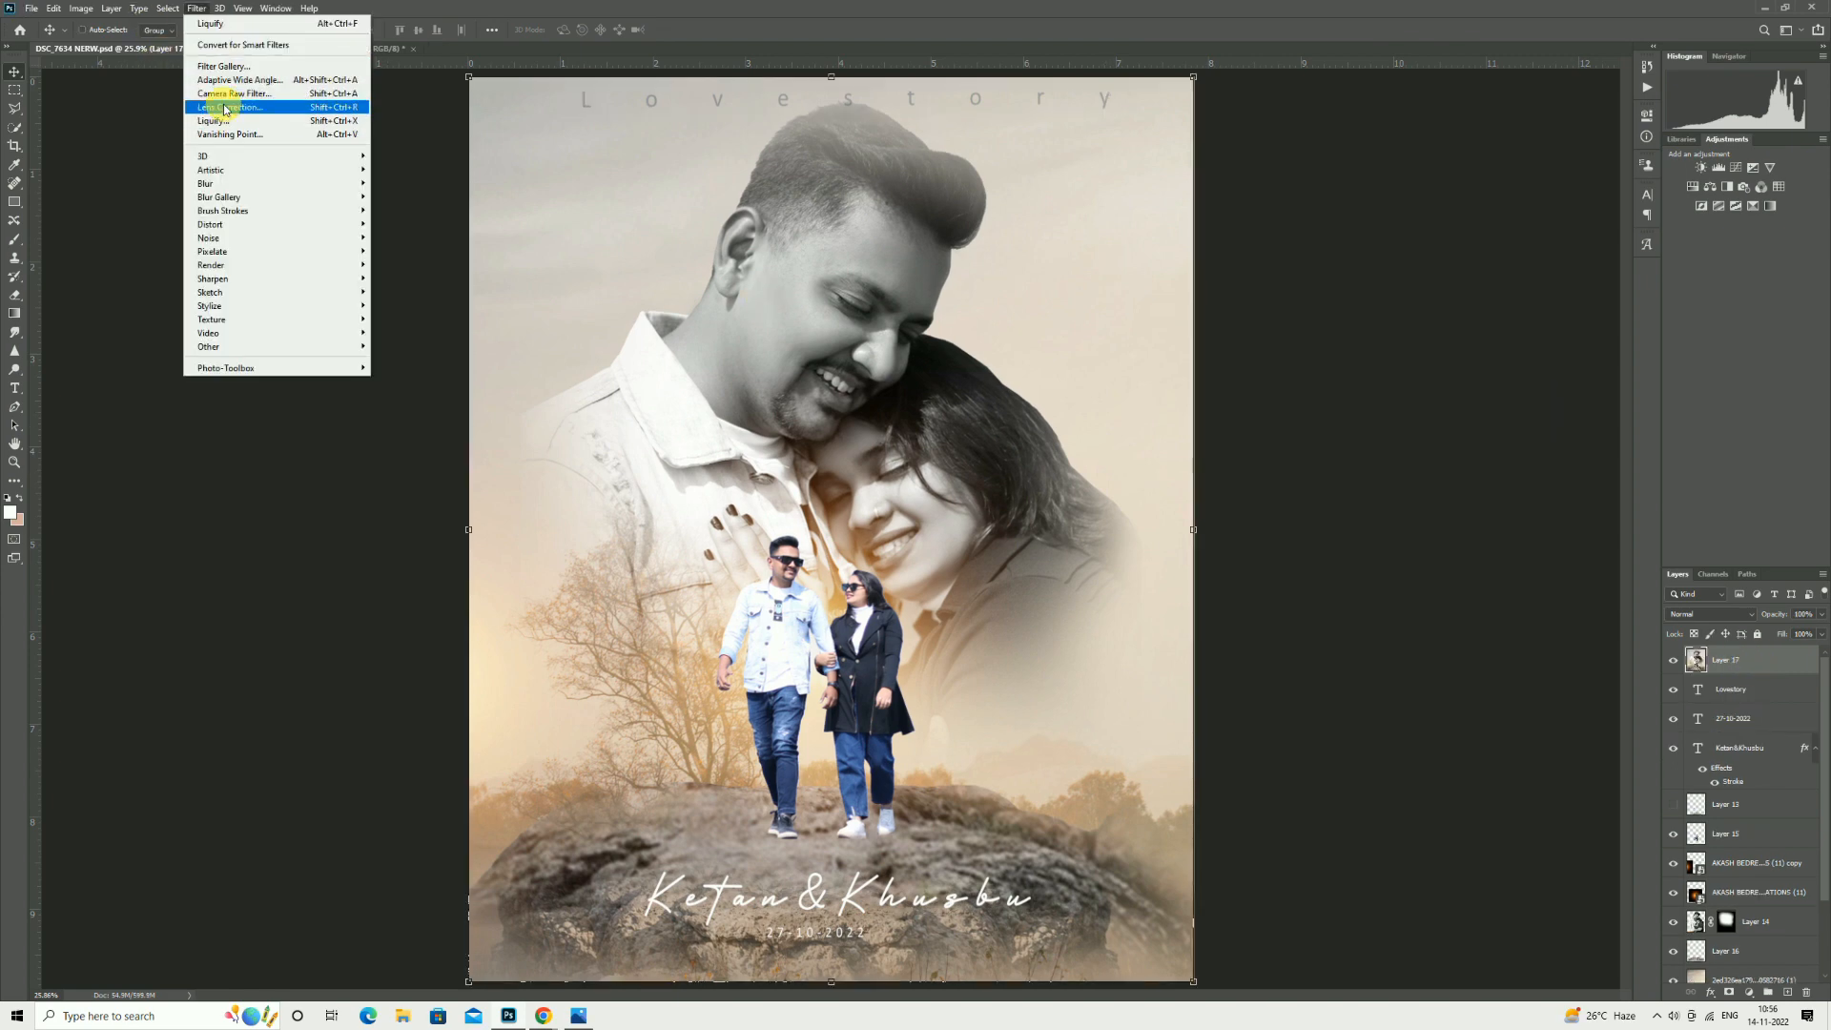
click(227, 95)
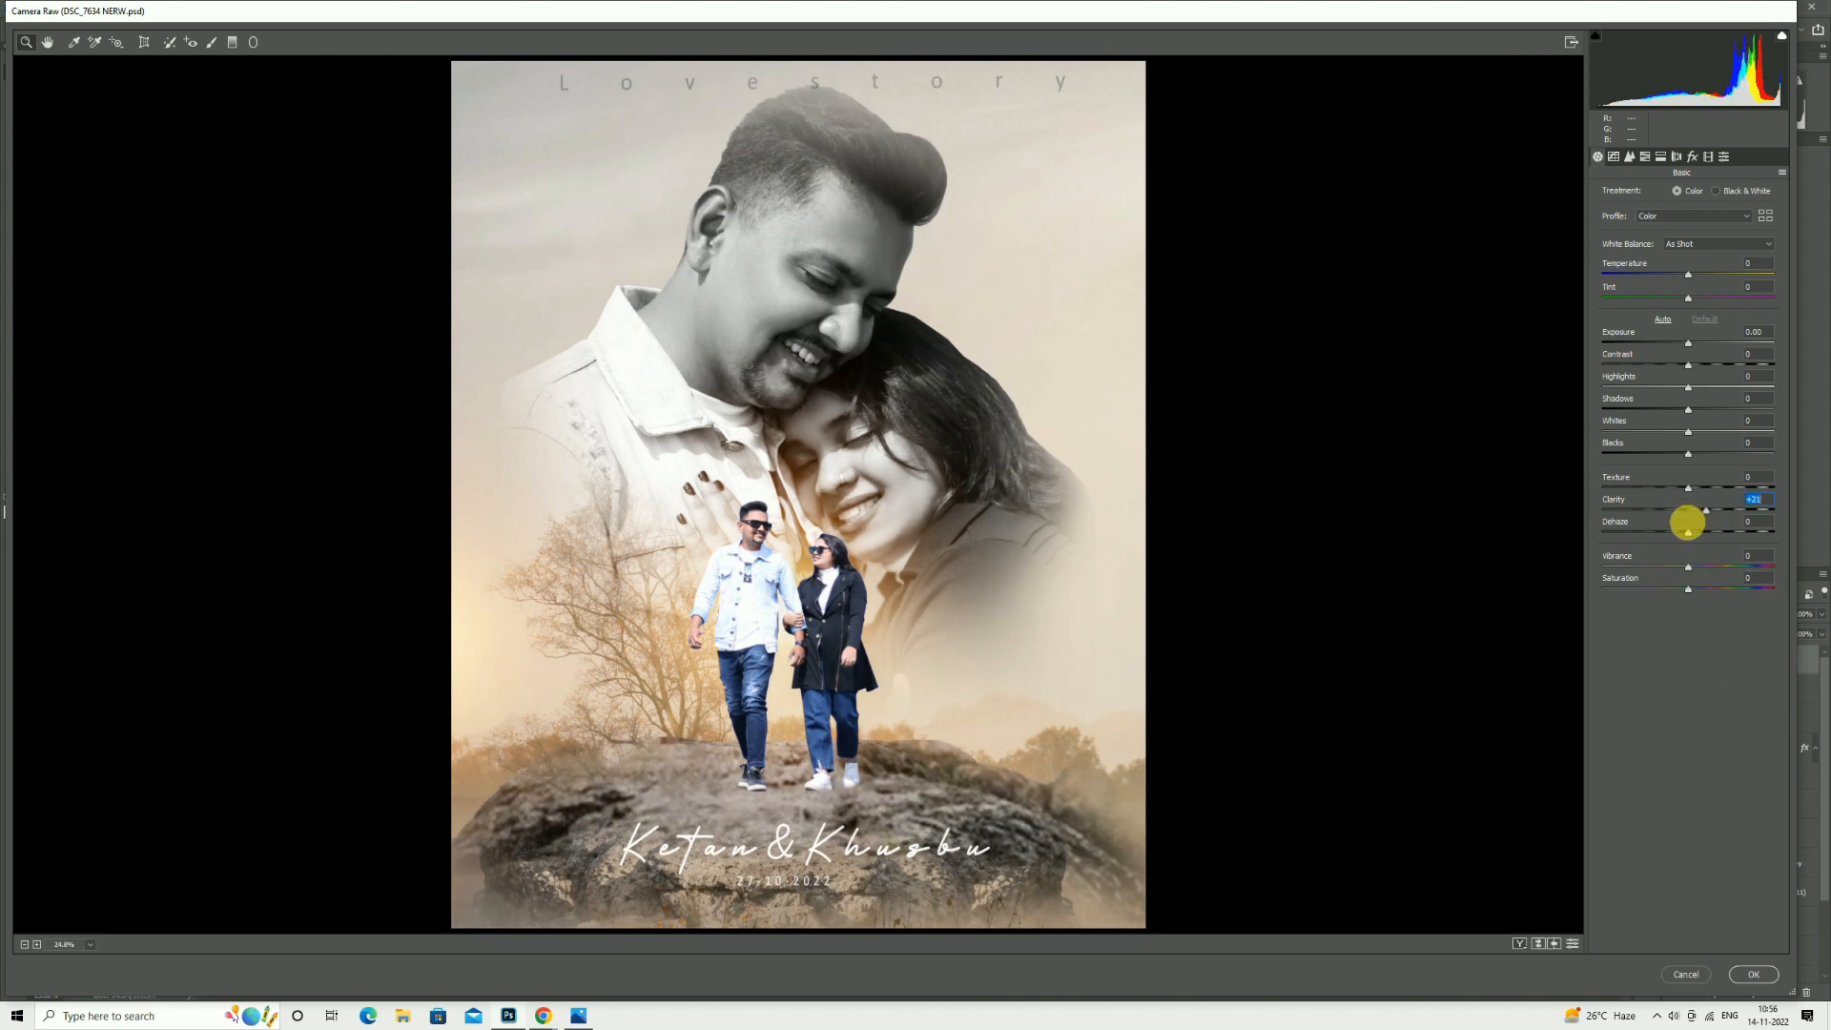
mouse_move(1690, 449)
mouse_down()
mouse_move(1636, 451)
mouse_move(1667, 446)
mouse_up()
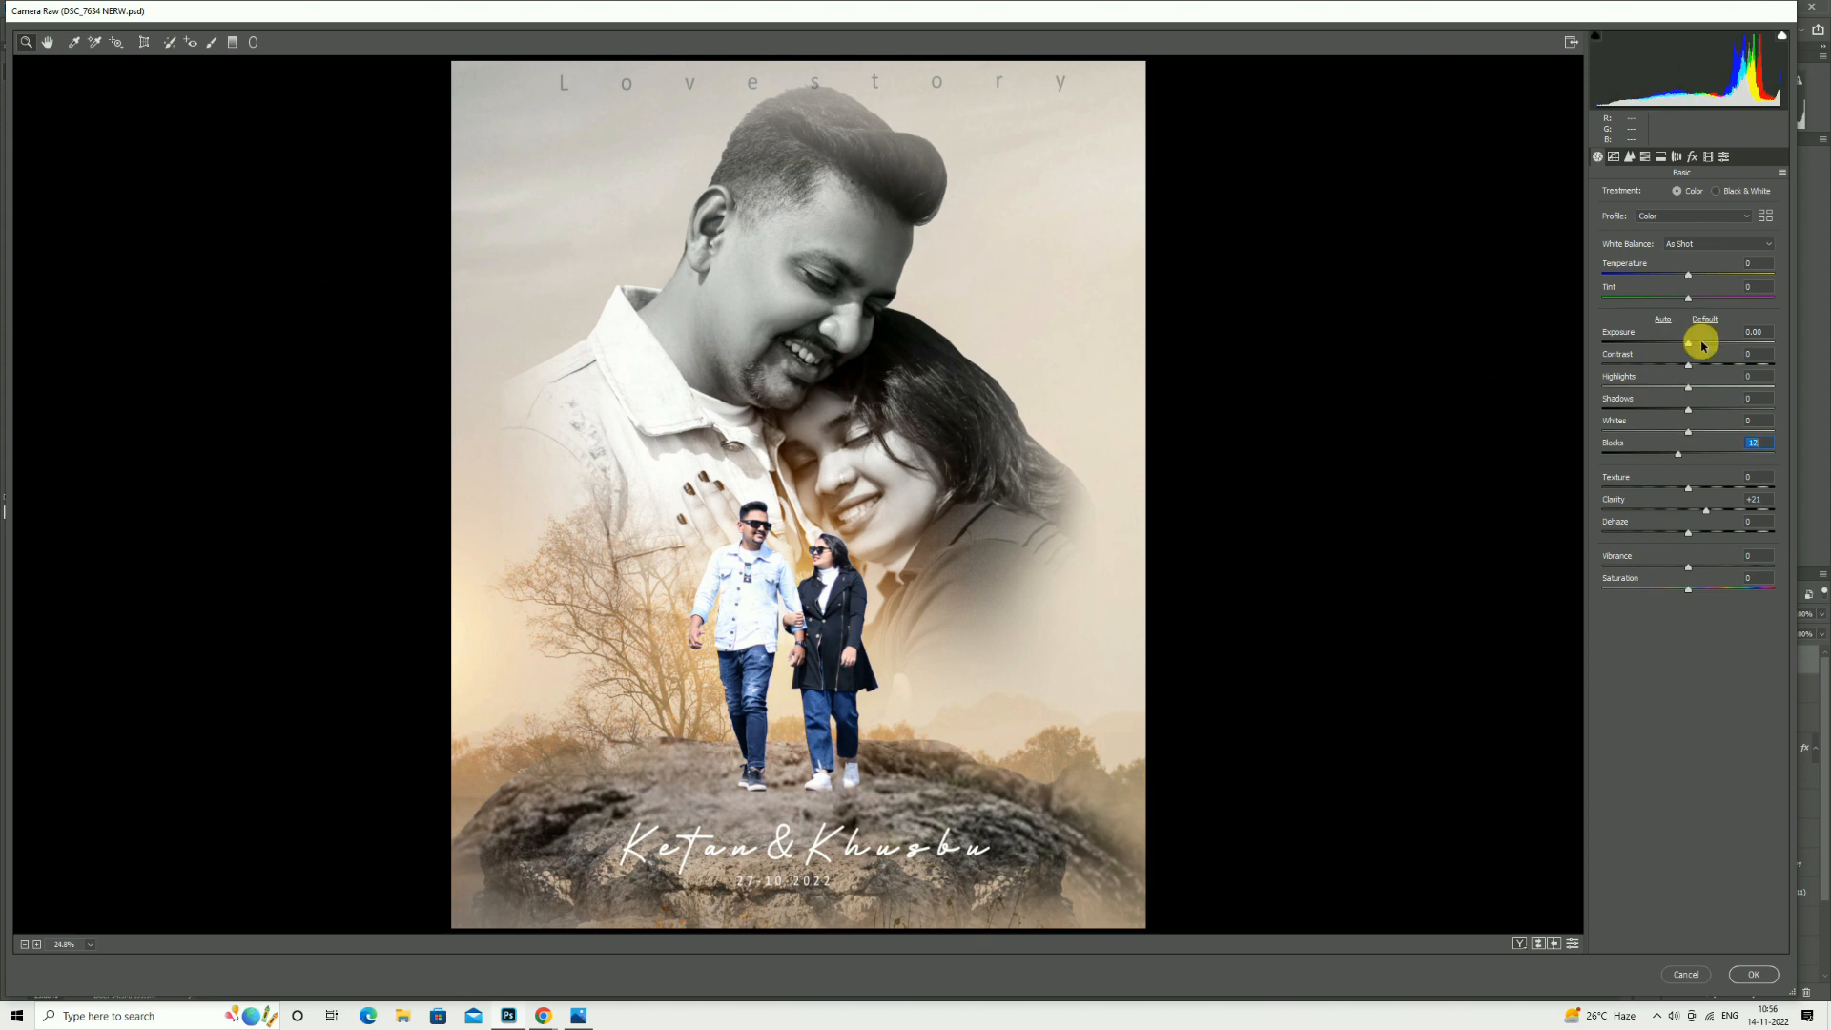
drag(1685, 276, 1701, 277)
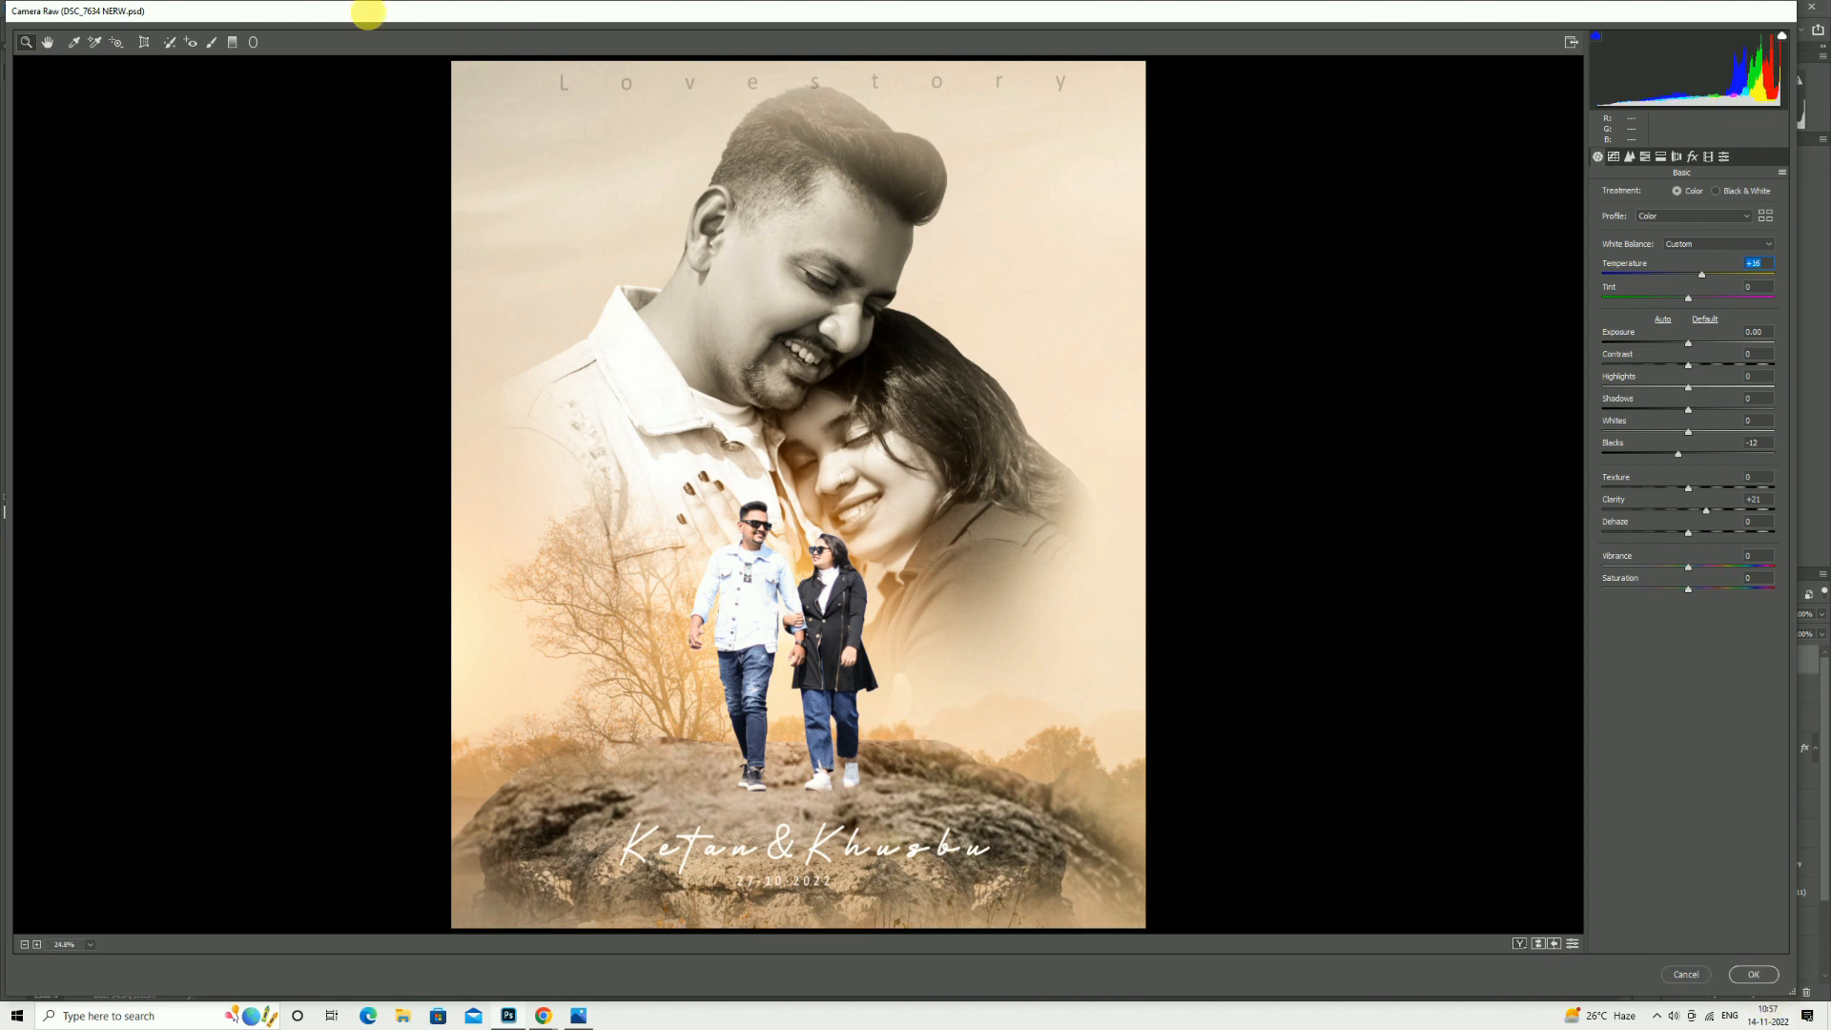
Darken the poster's bottom edge with an upward Graduated Filter at Exposure -1.05, and apply the Camera Raw adjustments.
click(234, 43)
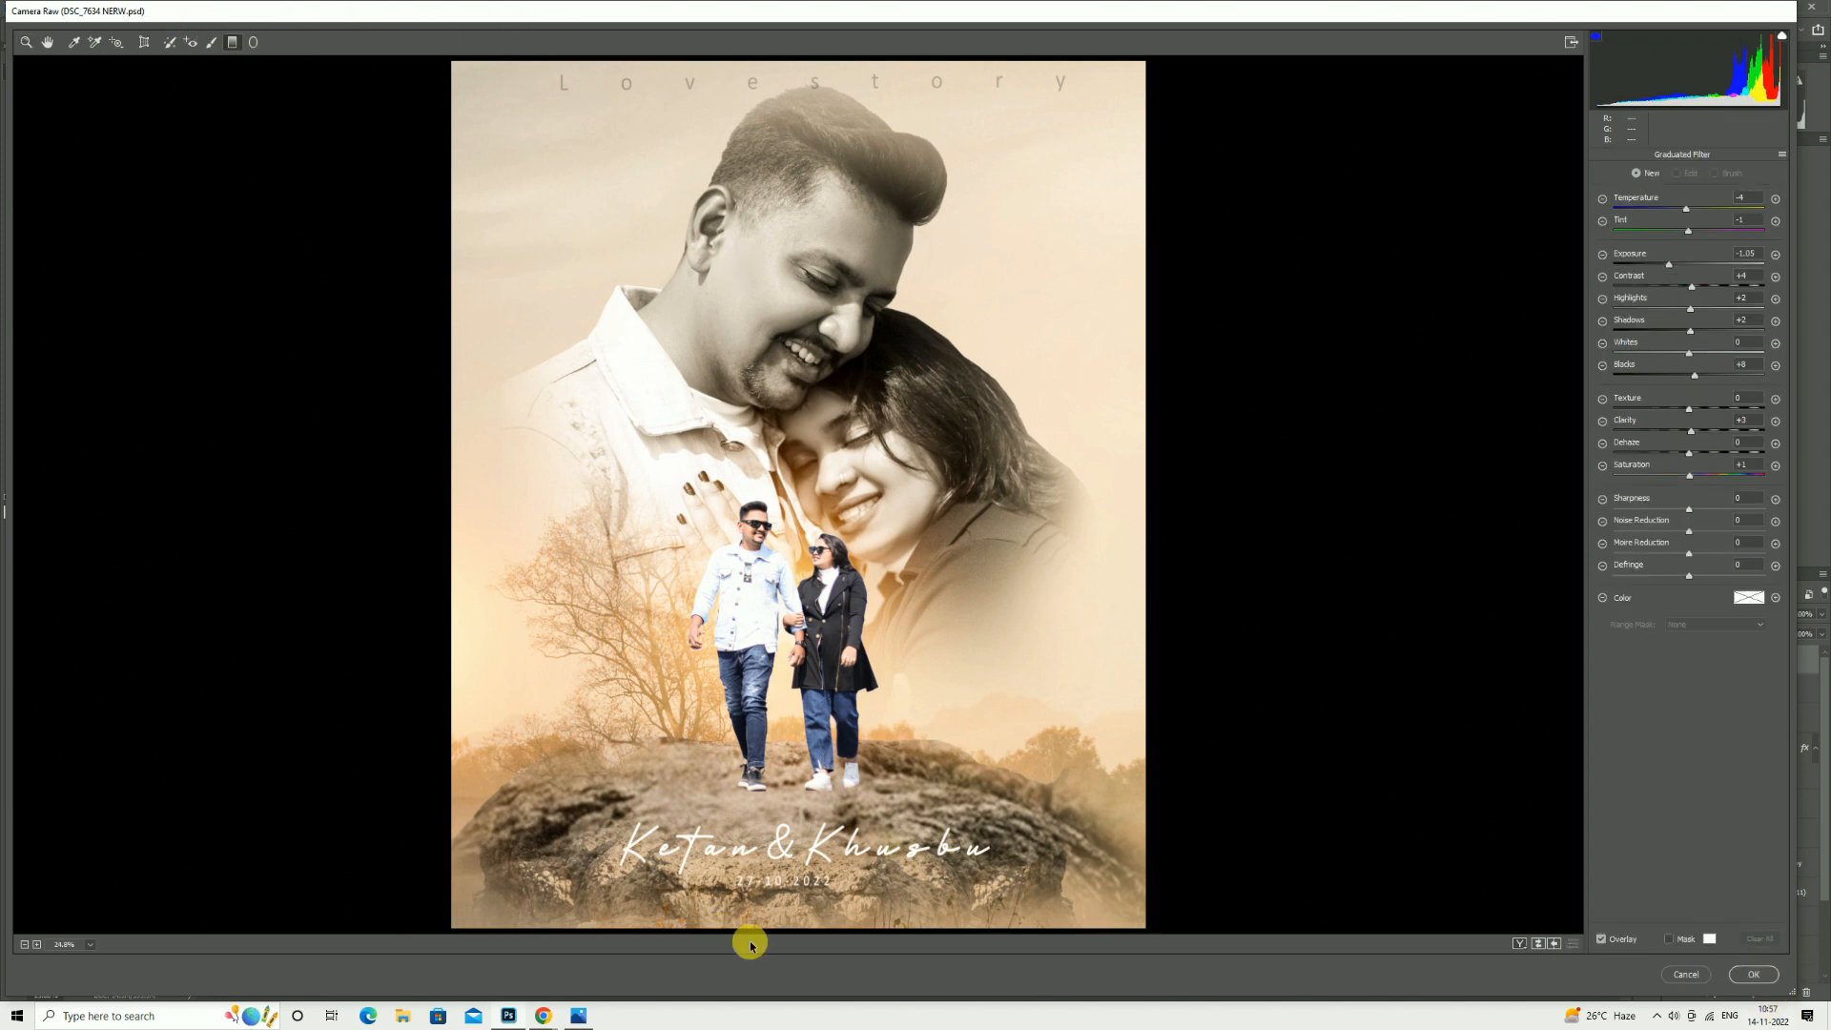
drag(753, 932, 757, 765)
click(1753, 973)
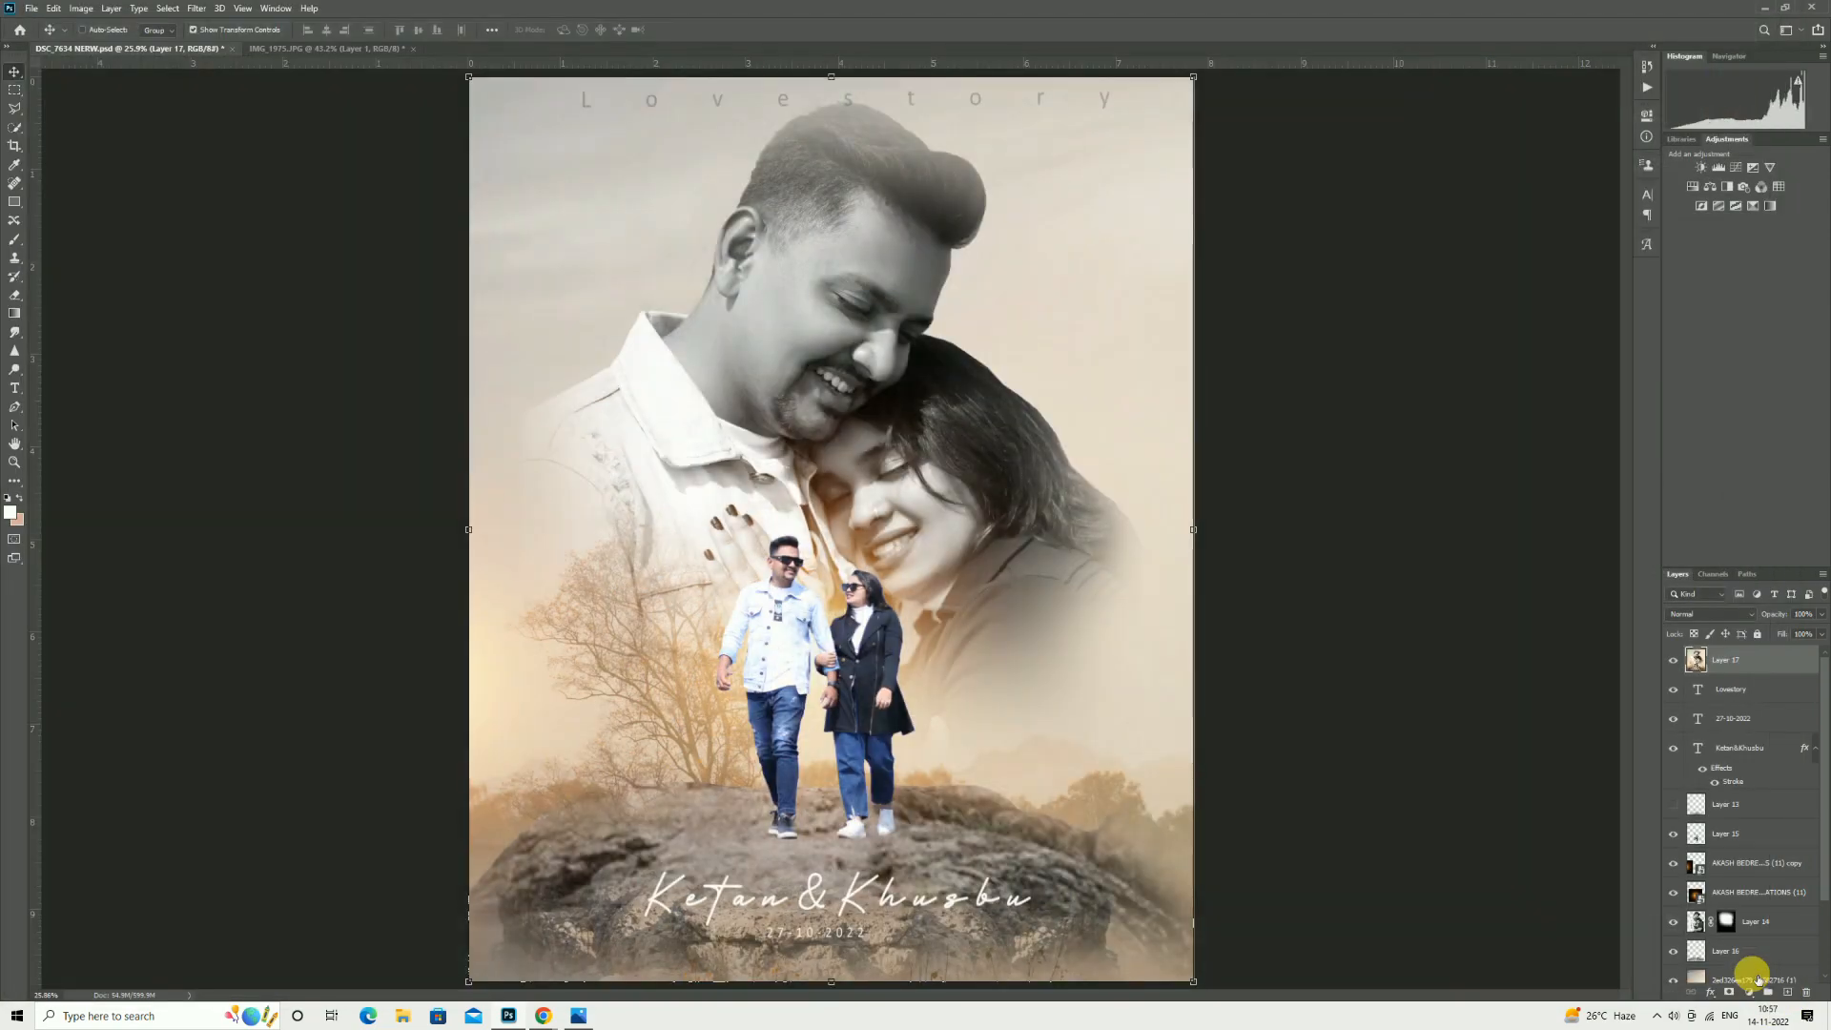